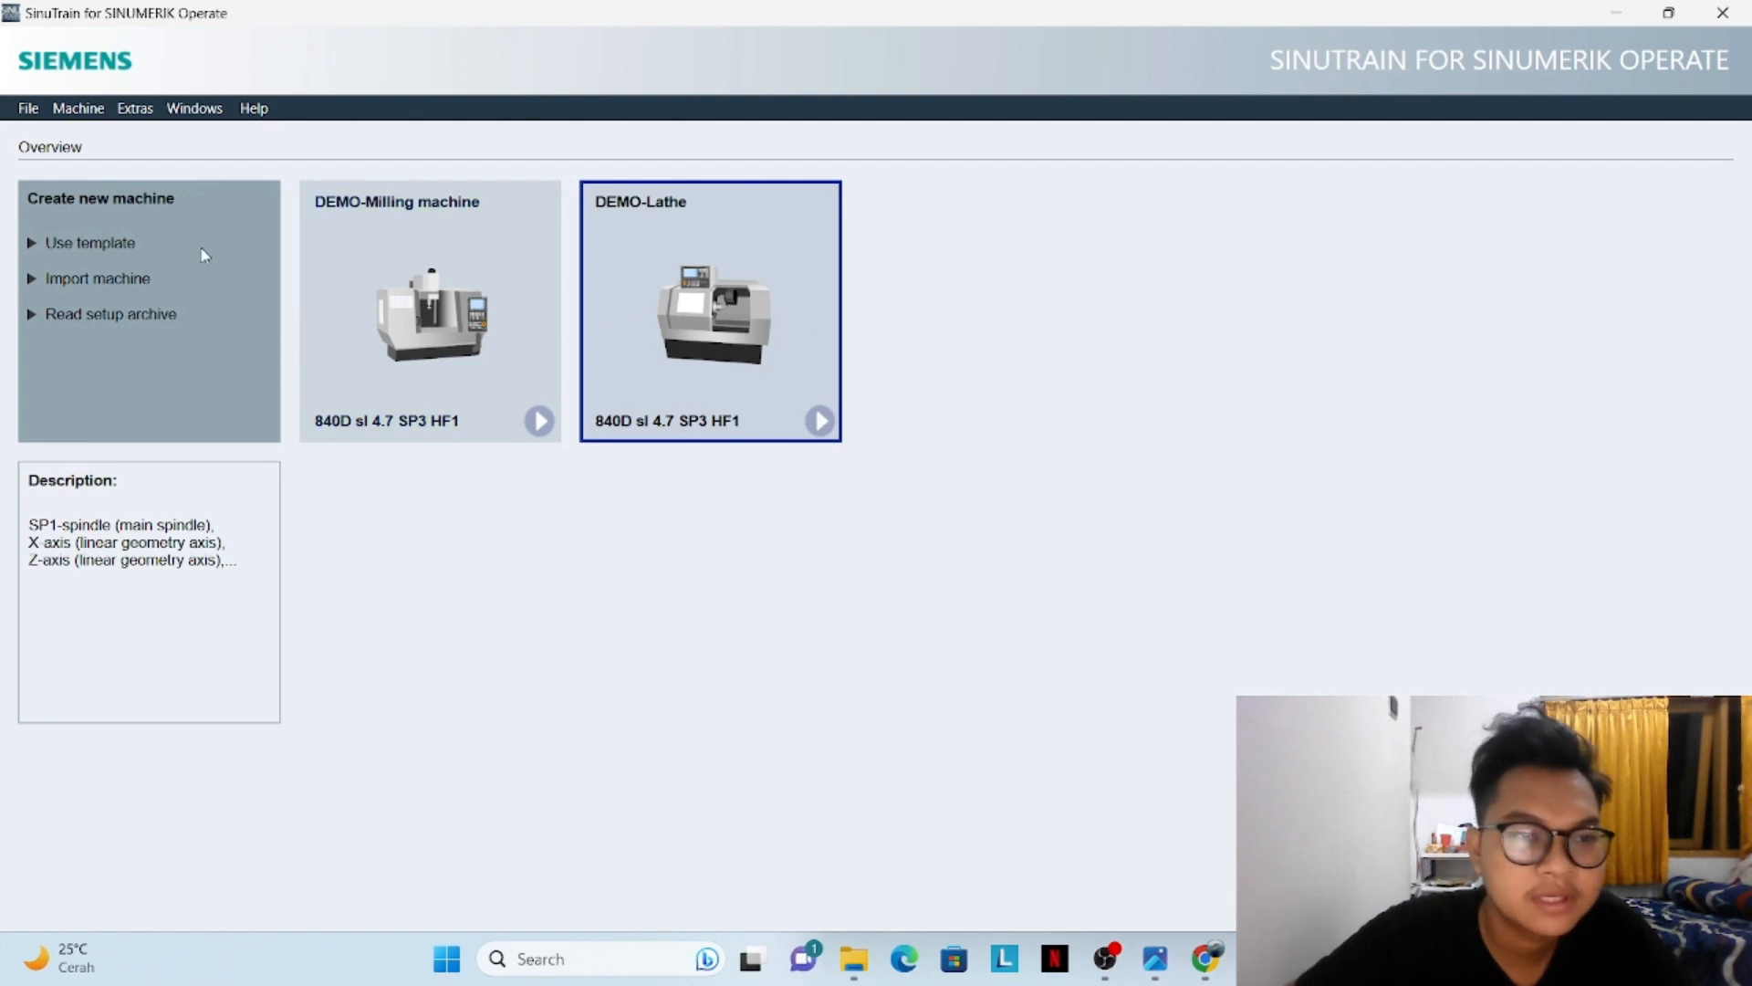
Start the DEMO-Milling machine from the machine overview
left_click(351, 248)
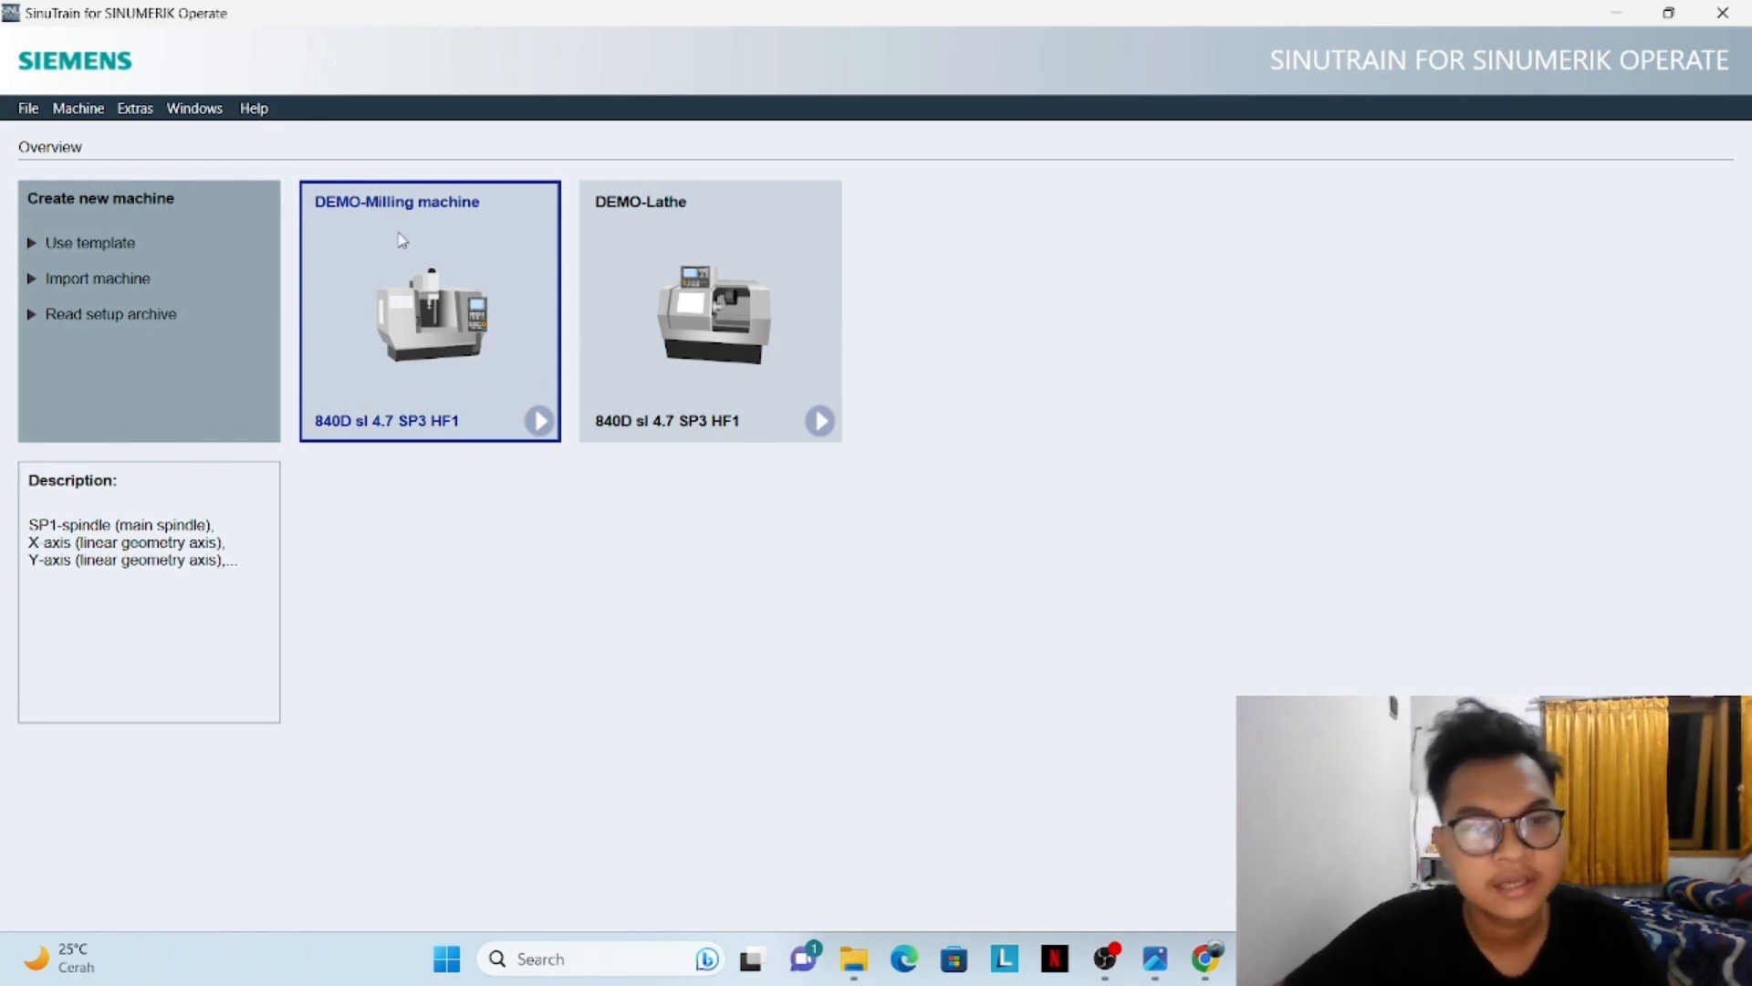
left_click(540, 420)
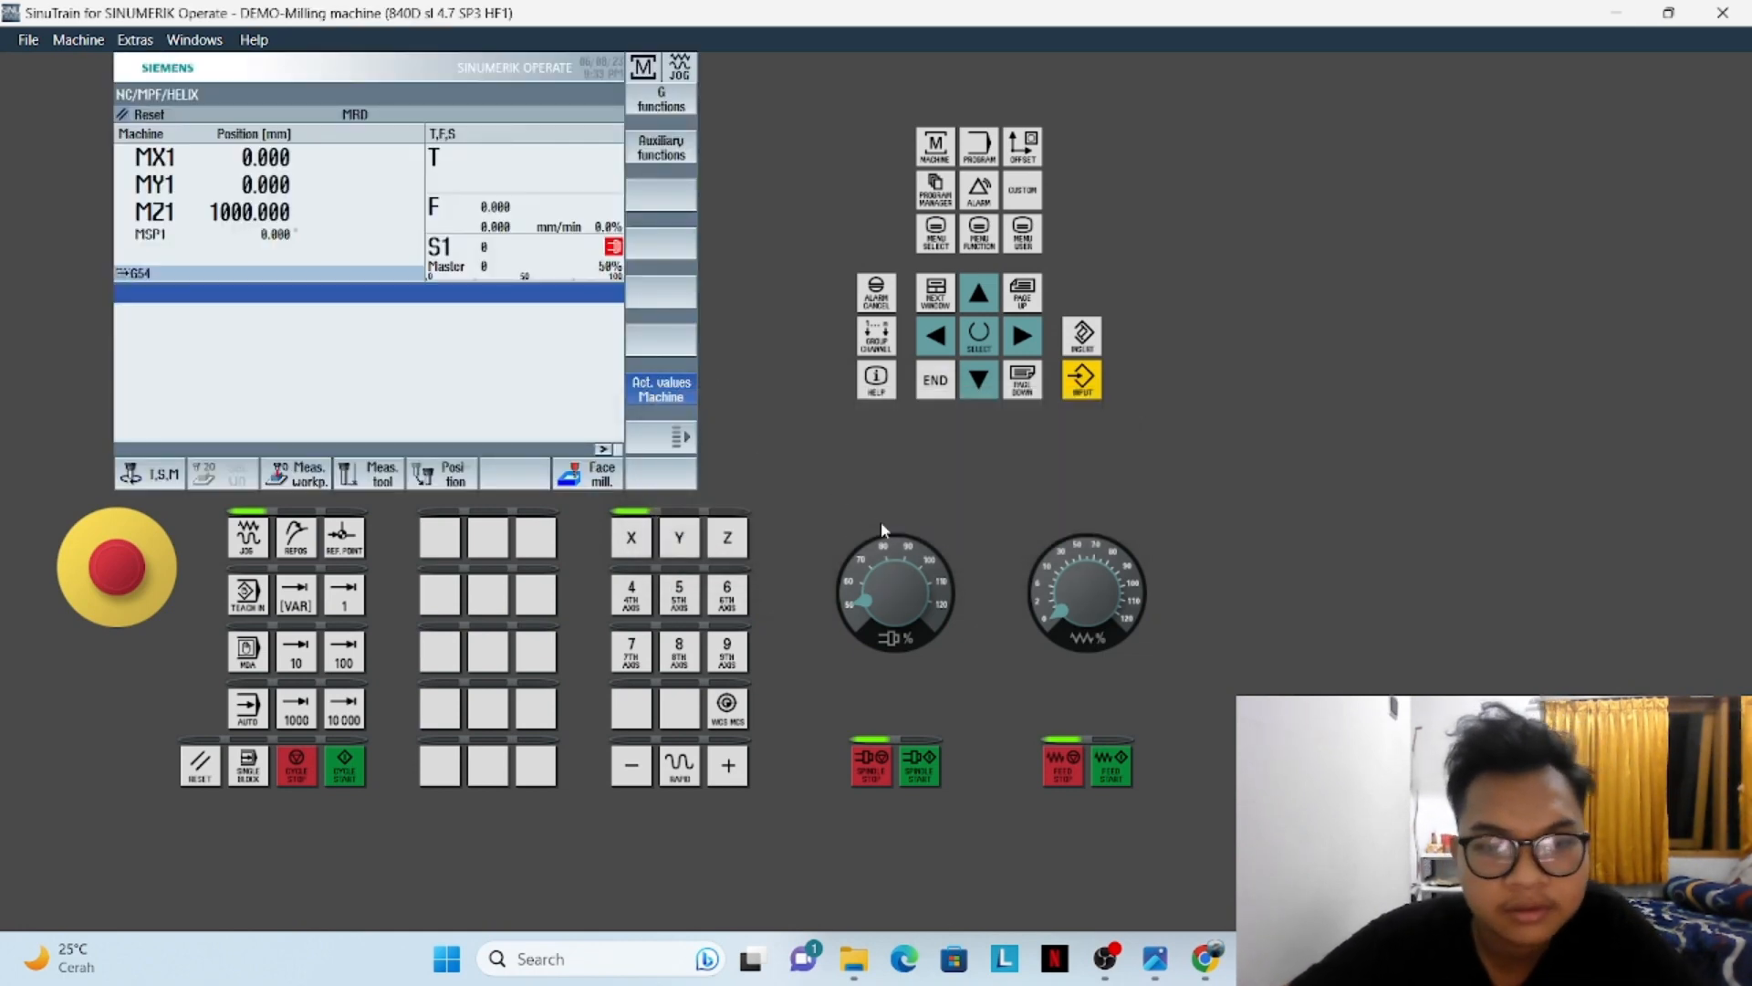
Set the spindle and feed overrides to 100% and enable both the spindle and the feed
left_click(853, 597)
left_click_drag(890, 550, 951, 572)
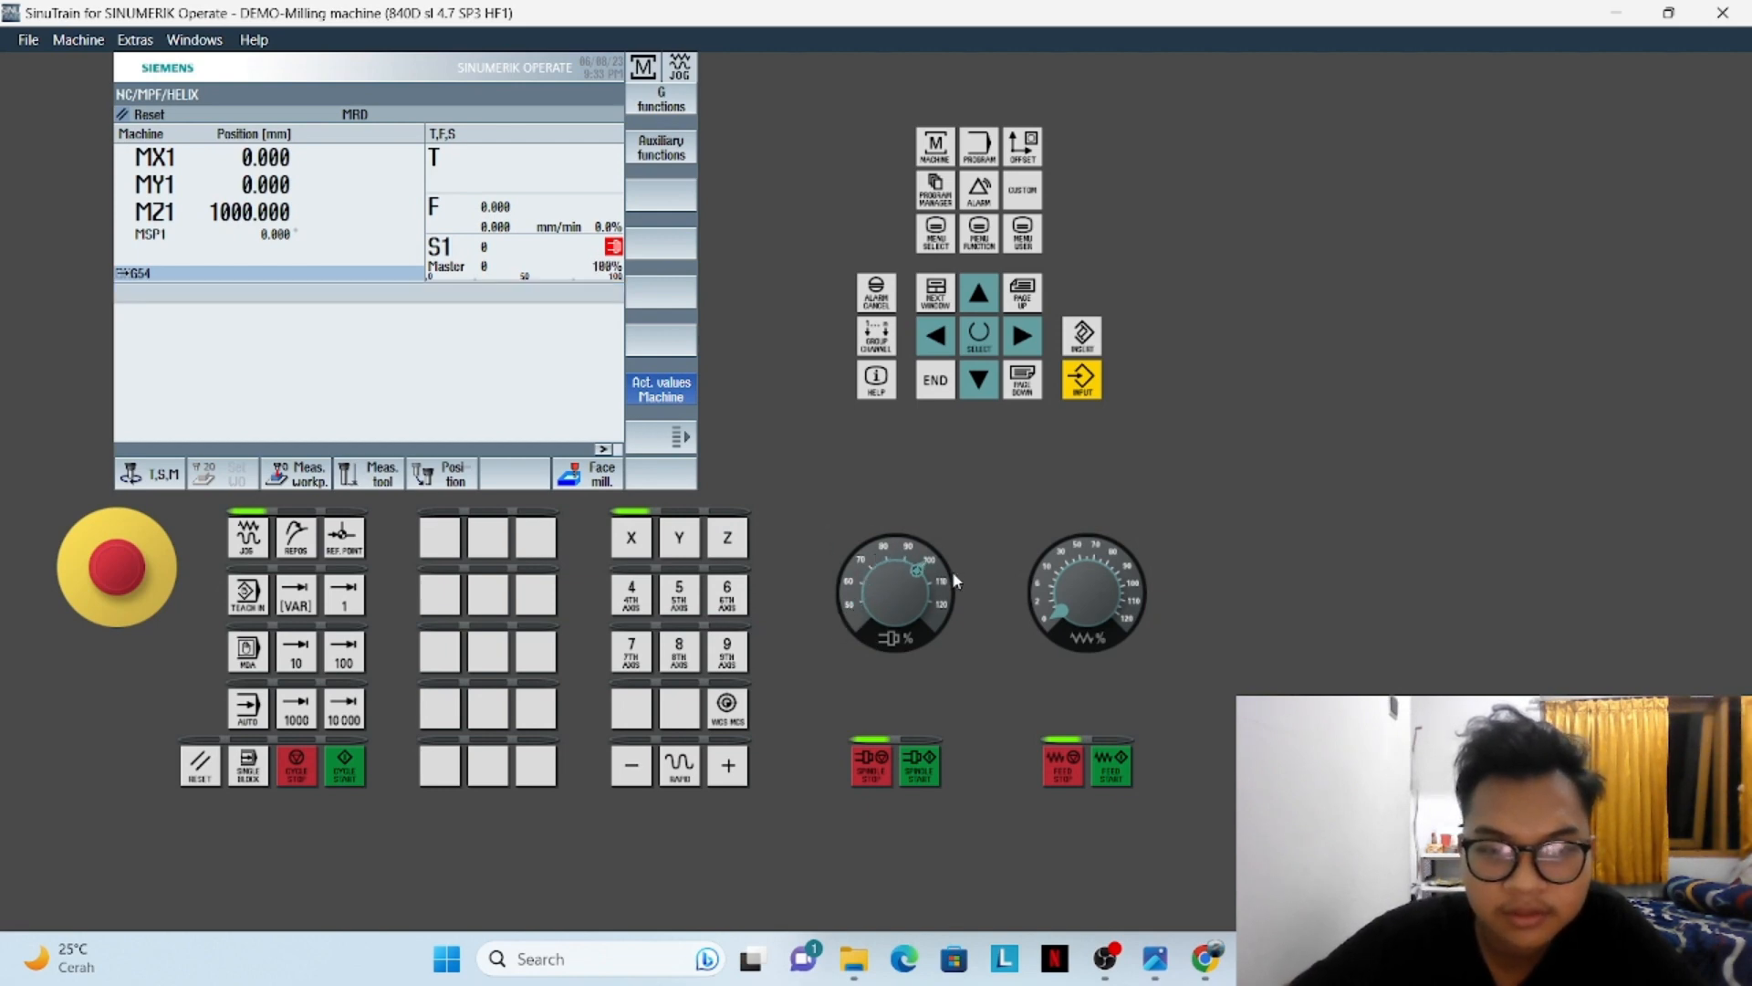
left_click_drag(1054, 598, 1123, 617)
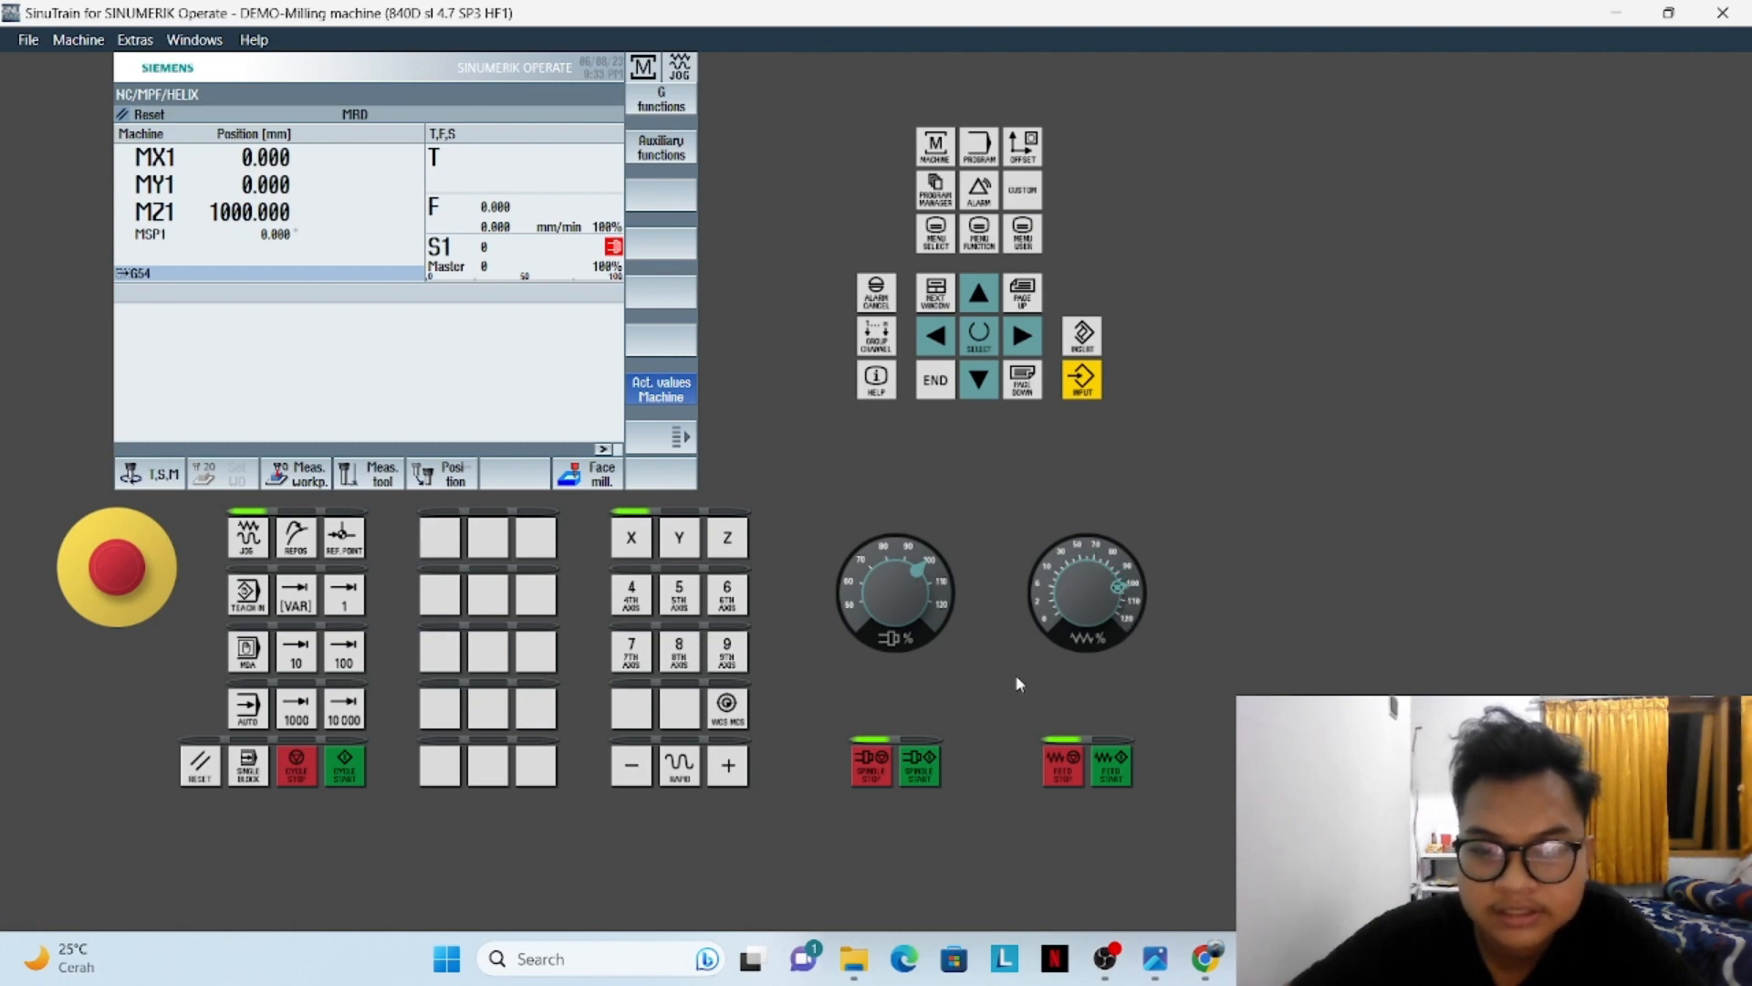
left_click(935, 770)
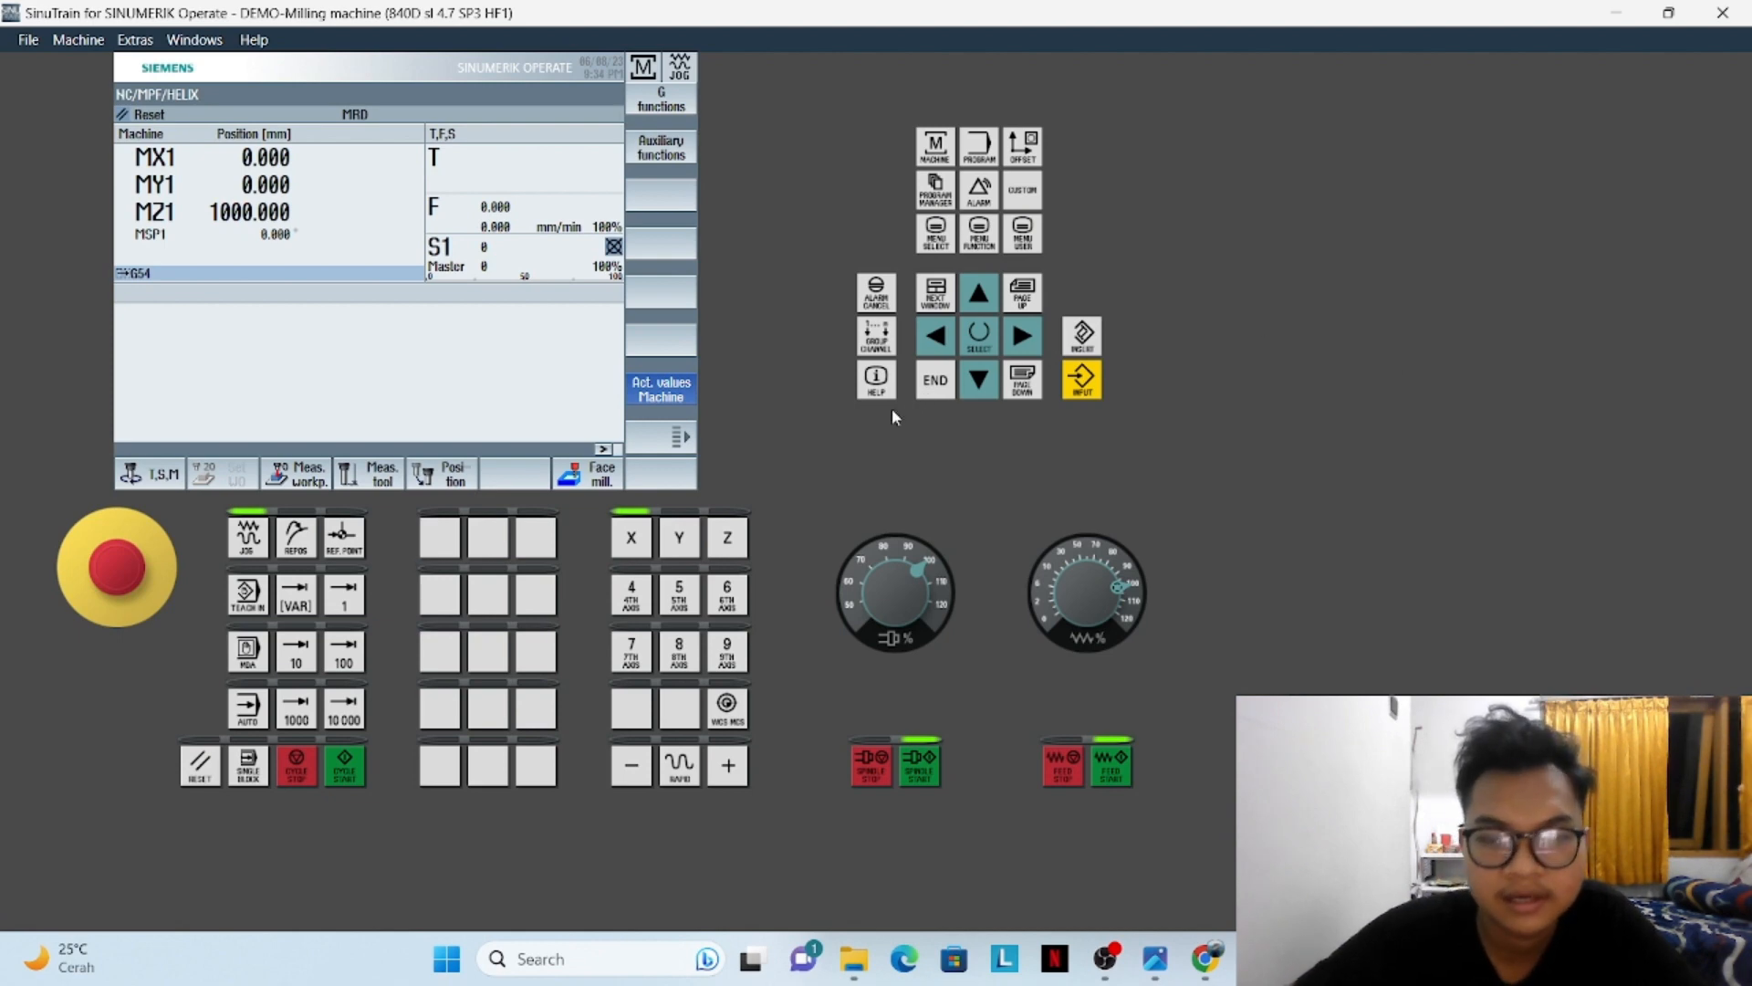
Open the GCODE_NO1 part program from the SINUS folder on the USB drive in the program manager
left_click(935, 189)
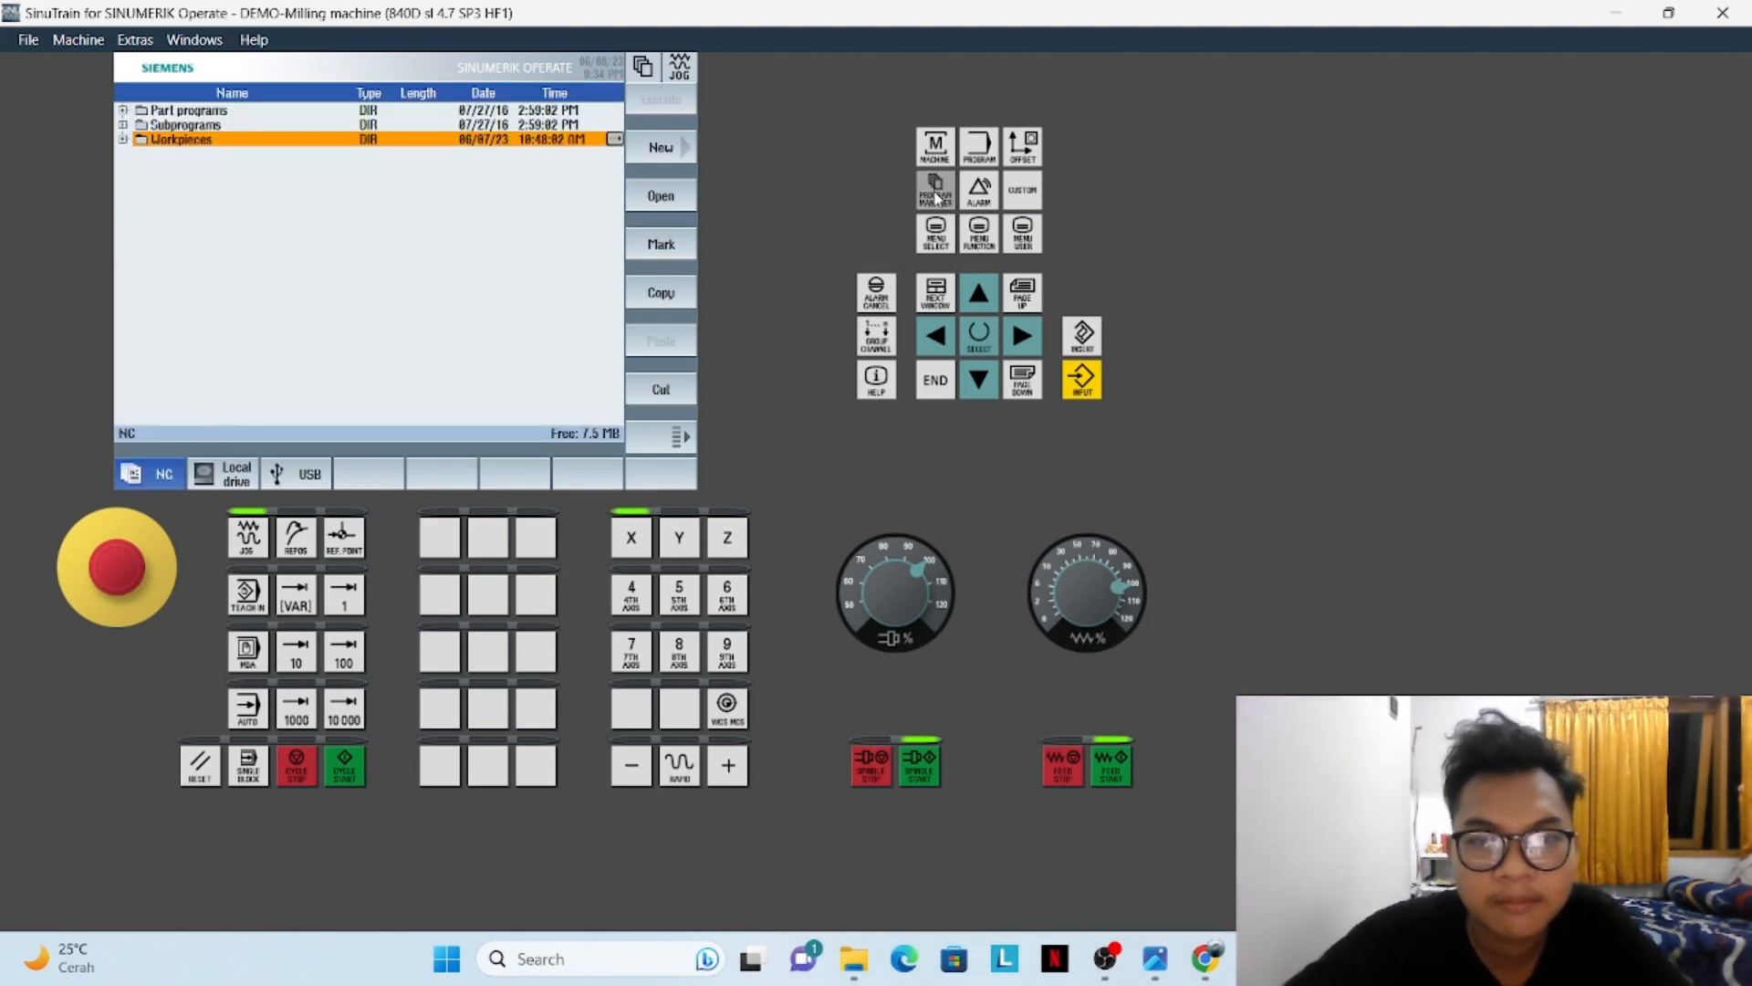
left_click(302, 487)
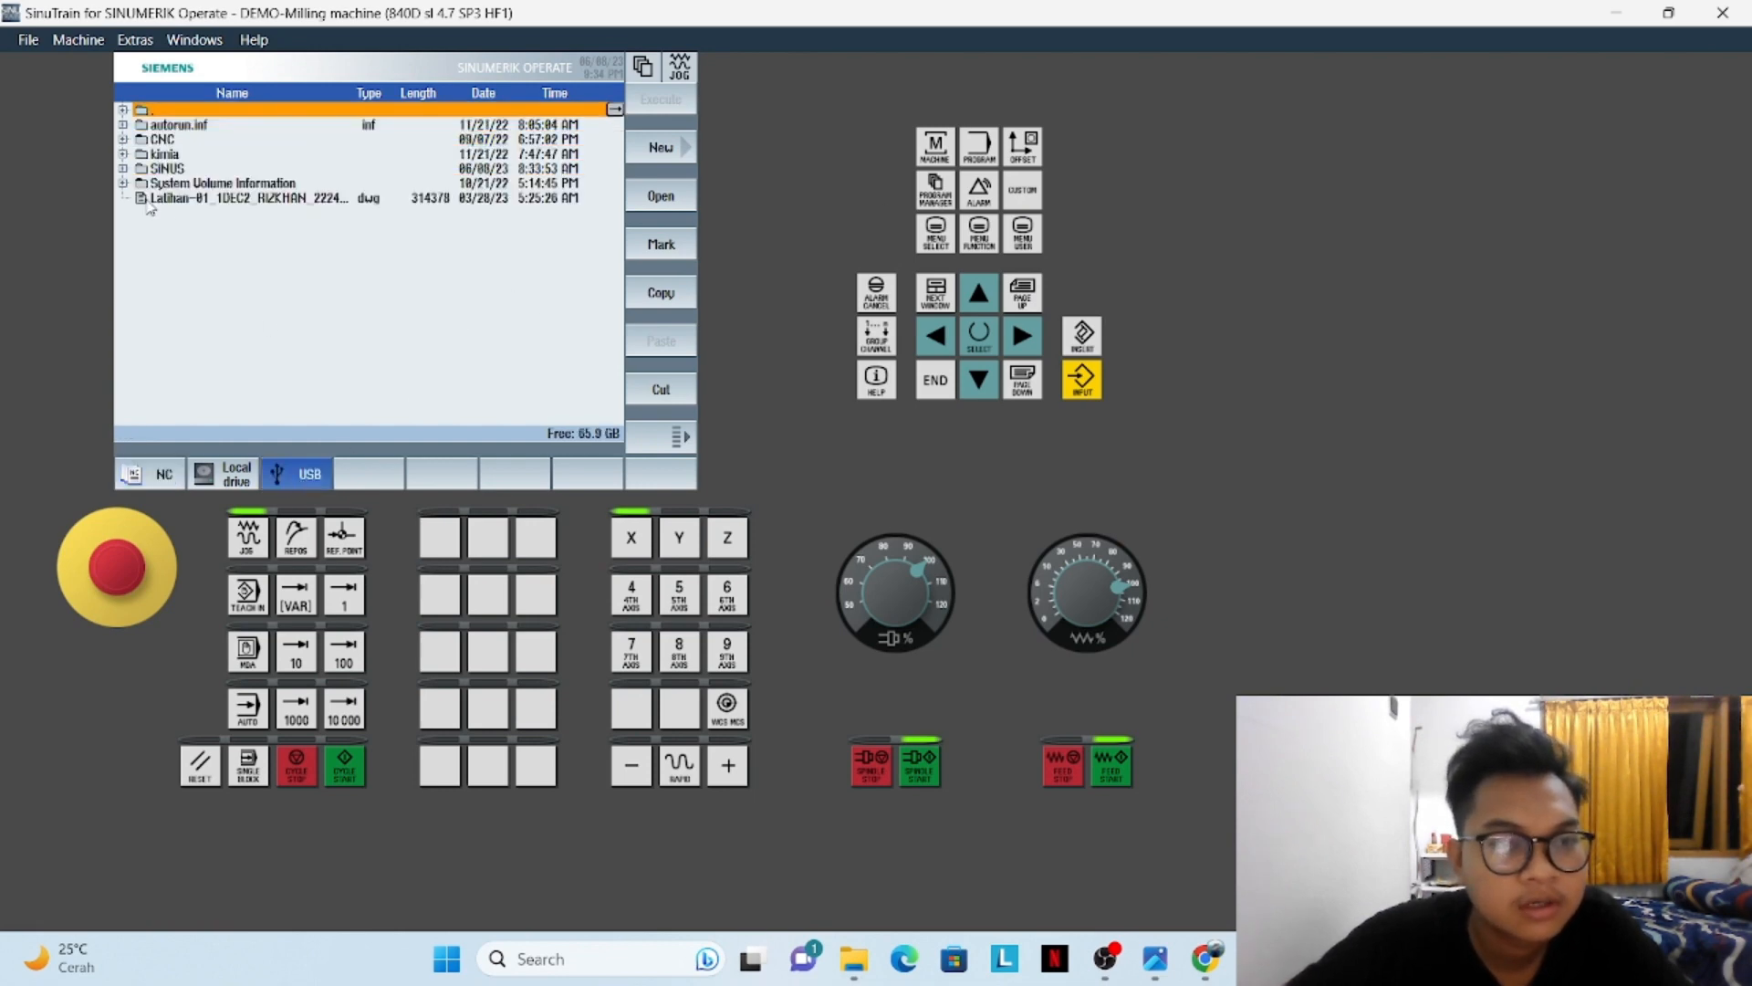
left_click(122, 168)
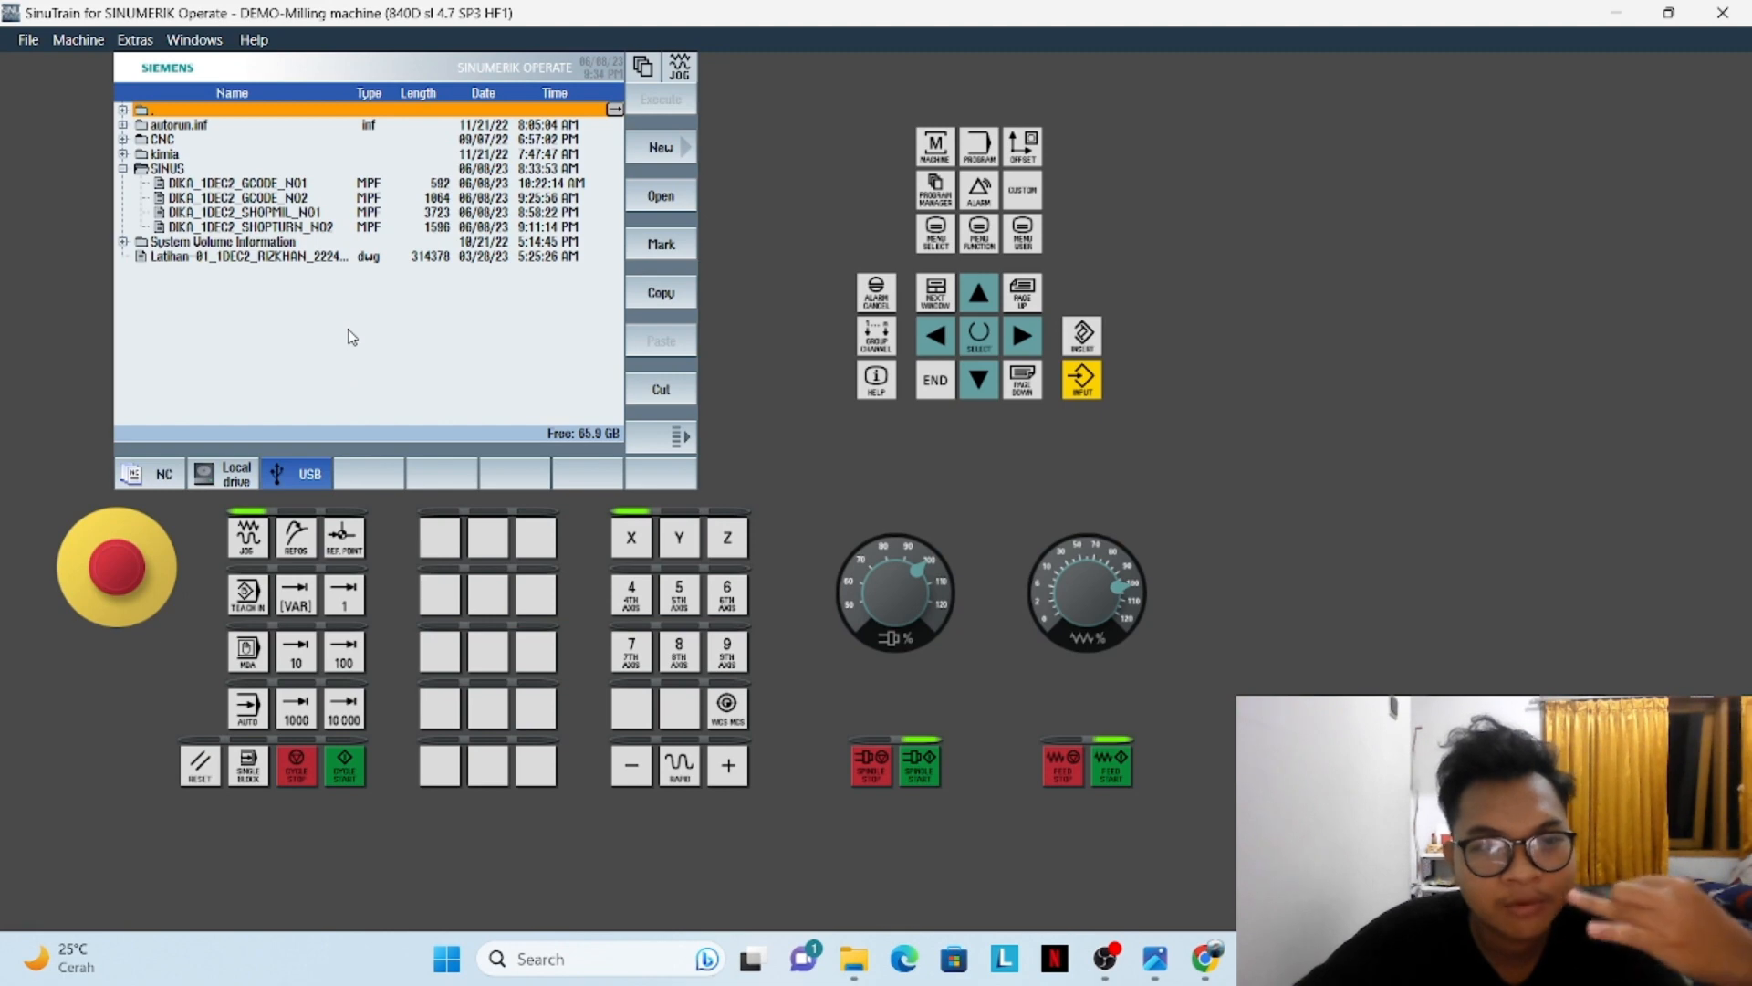
left_click(304, 171)
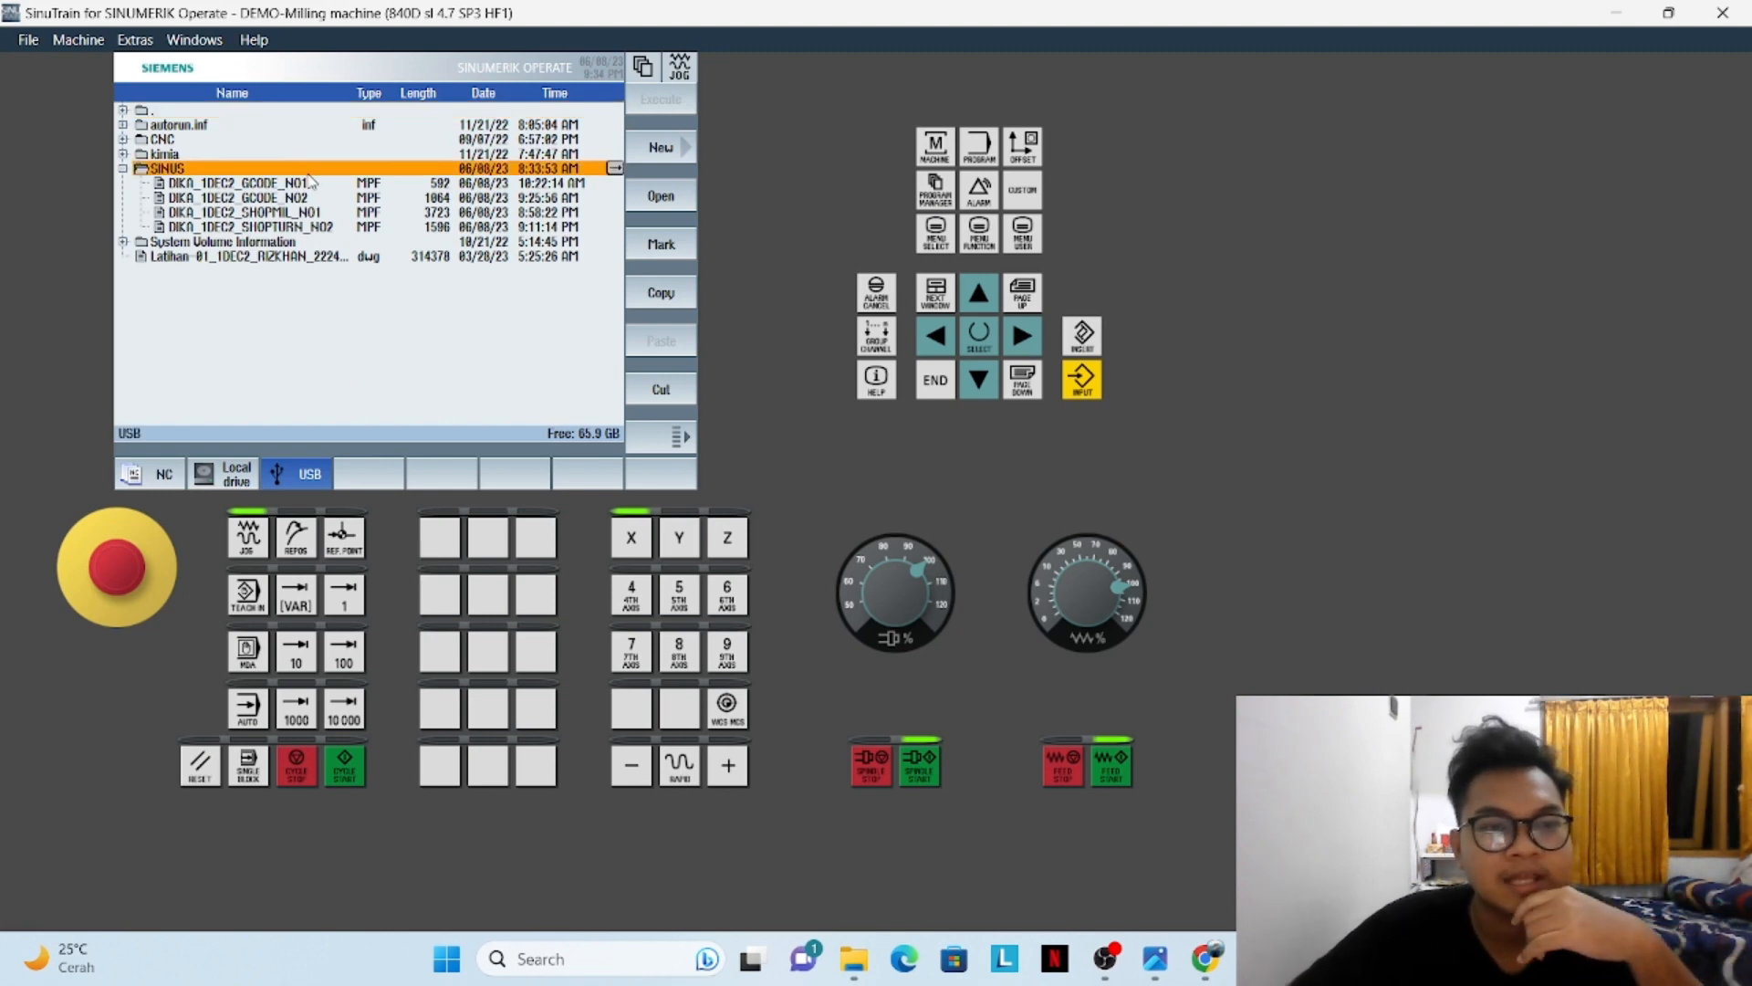
left_click(300, 196)
left_click(312, 185)
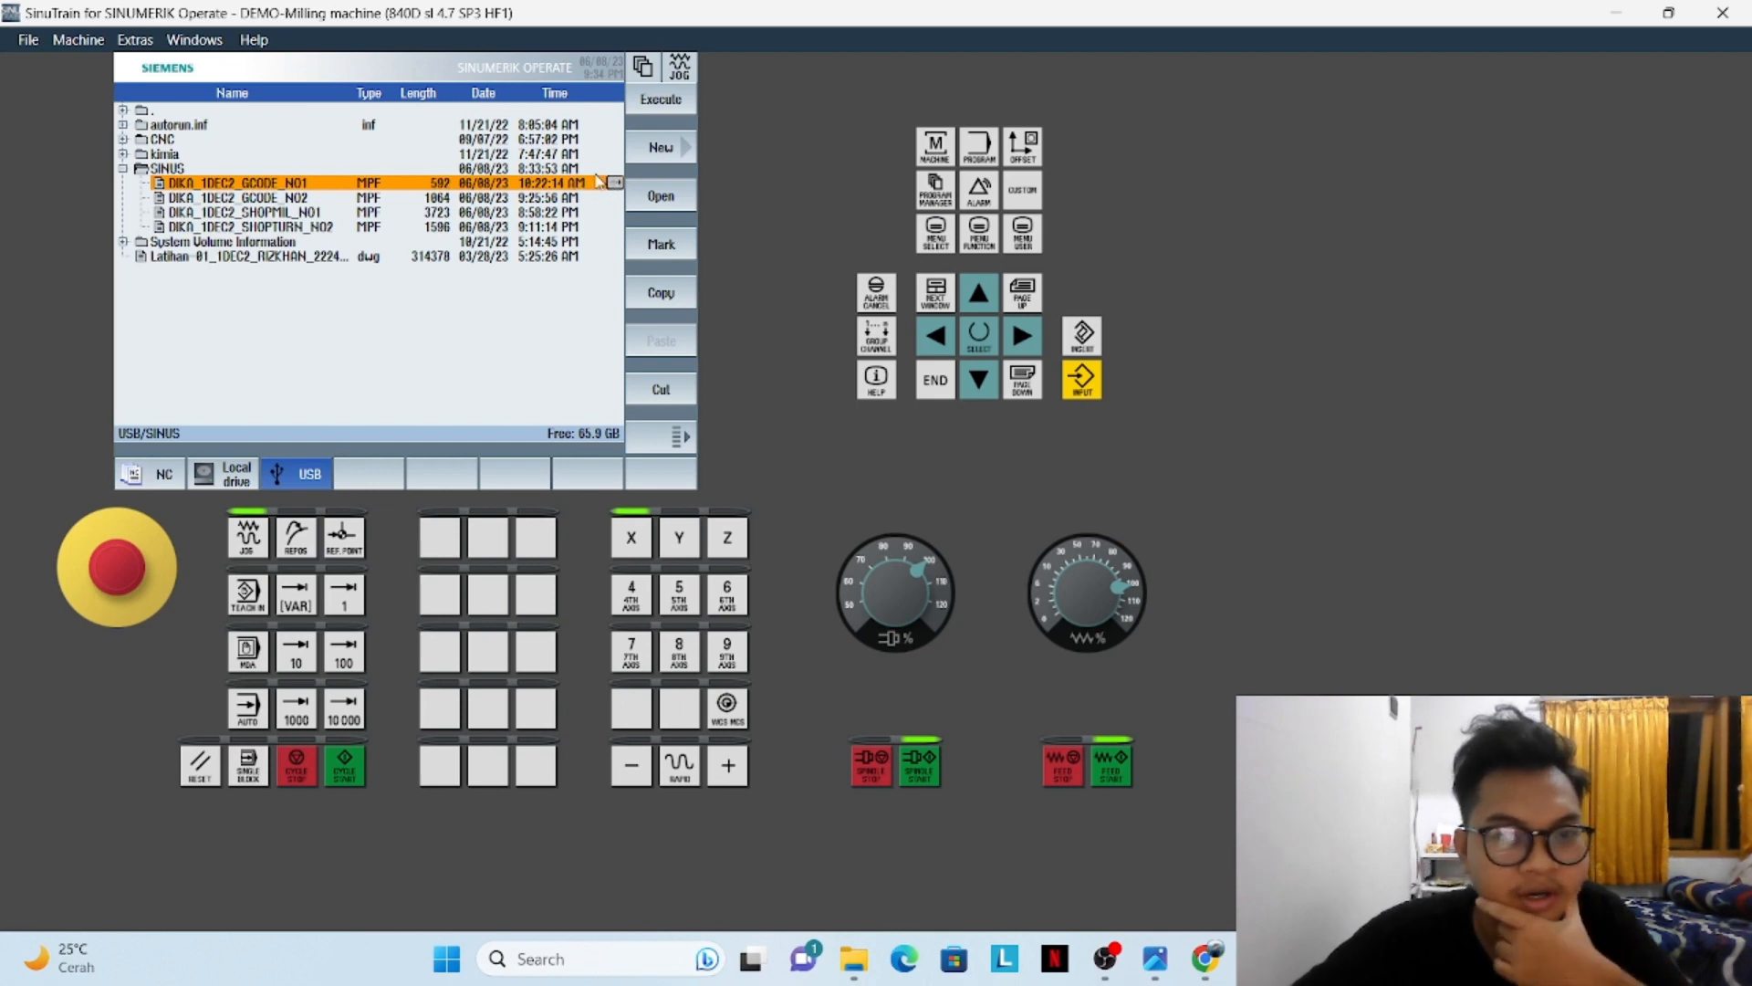
double_click(518, 188)
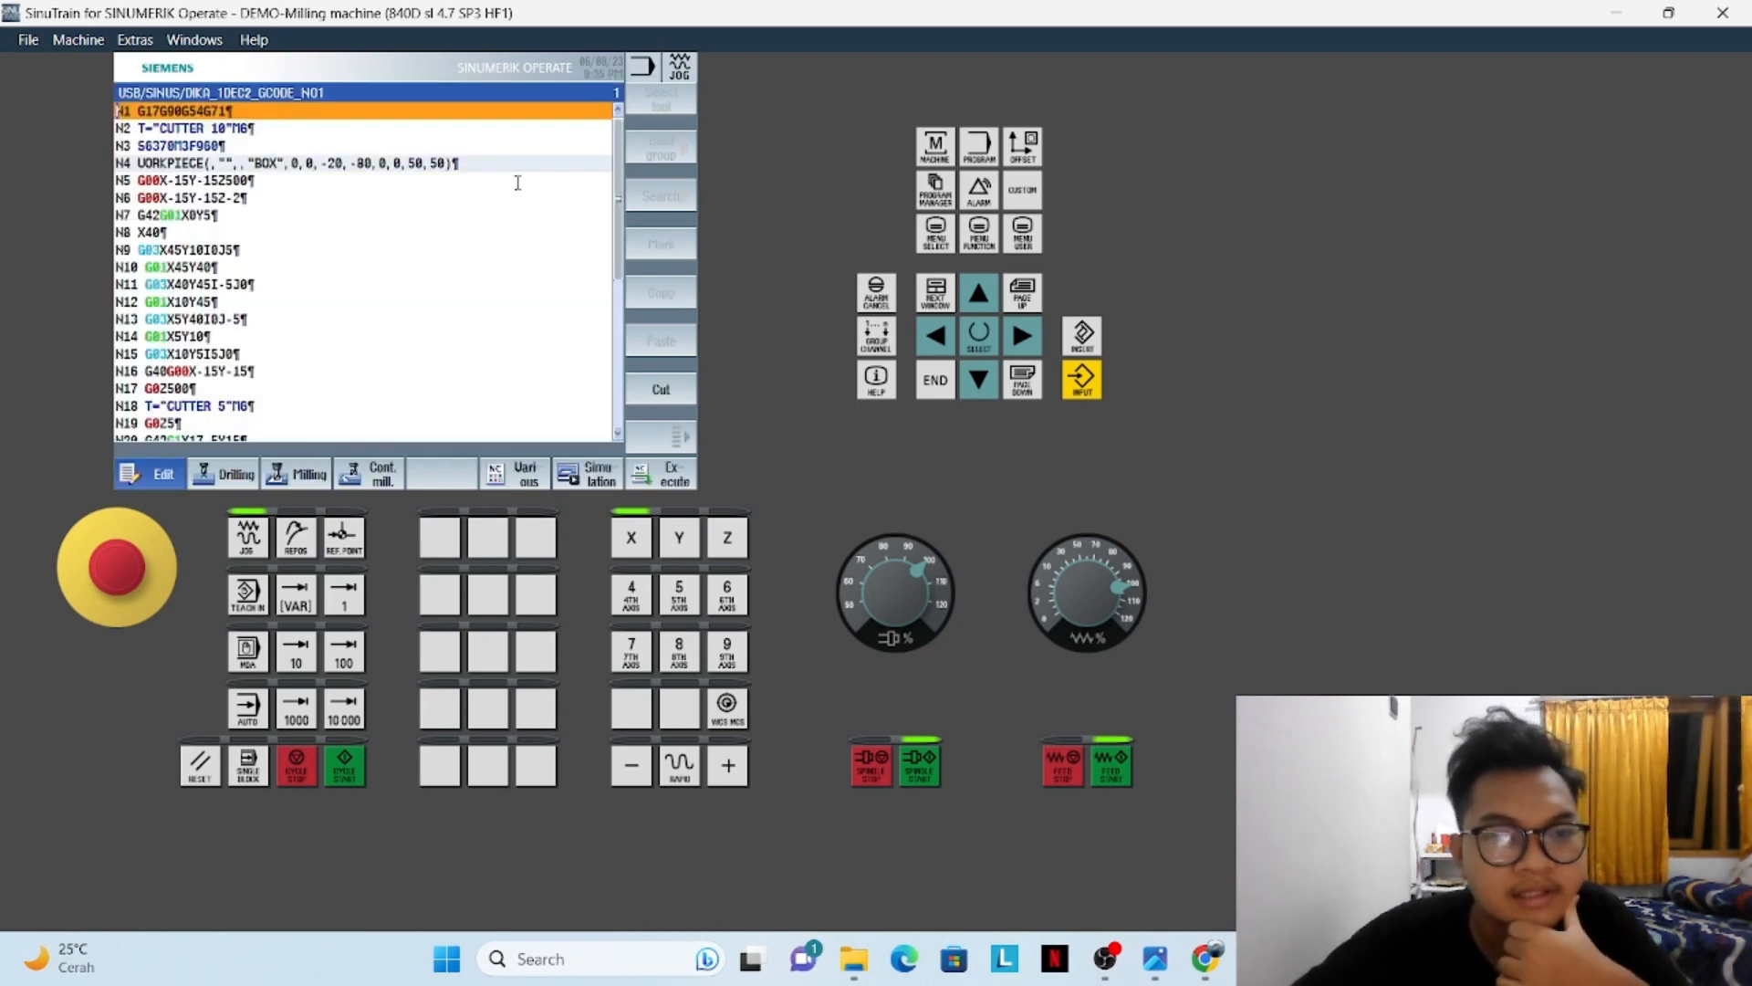
Look through the G-code program from its first line to the closing M30
scroll(288, 269, "down", 9)
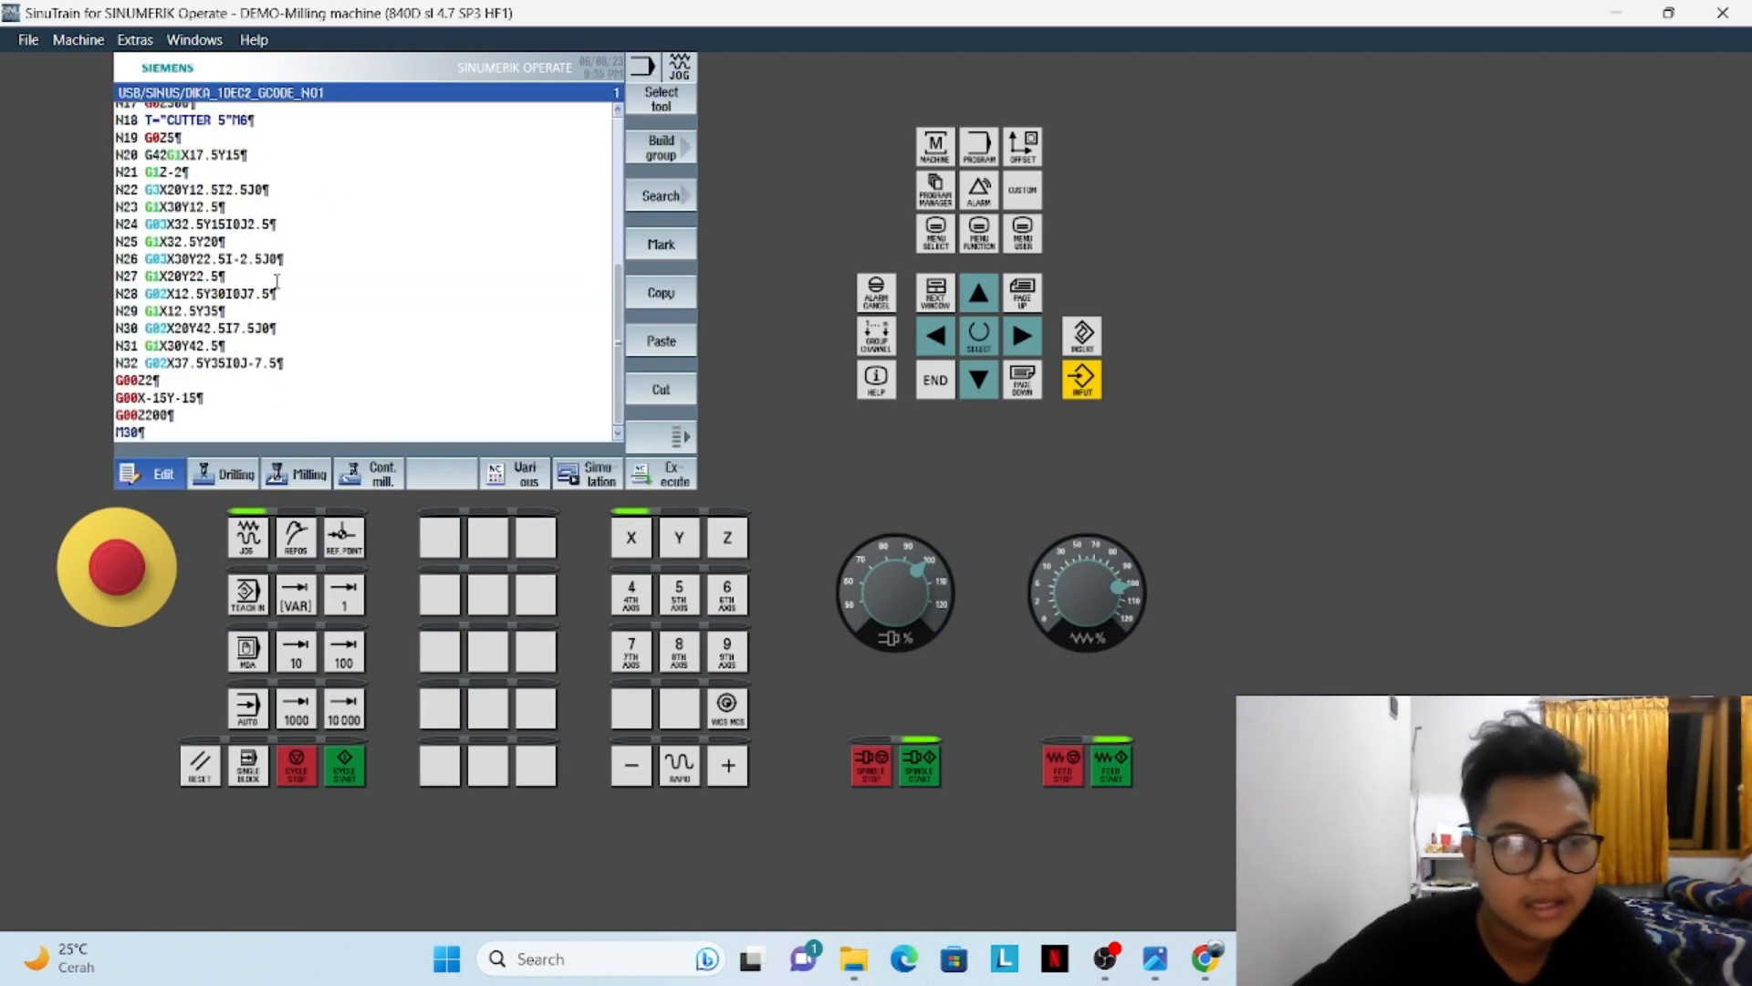
scroll(222, 297, "up", 9)
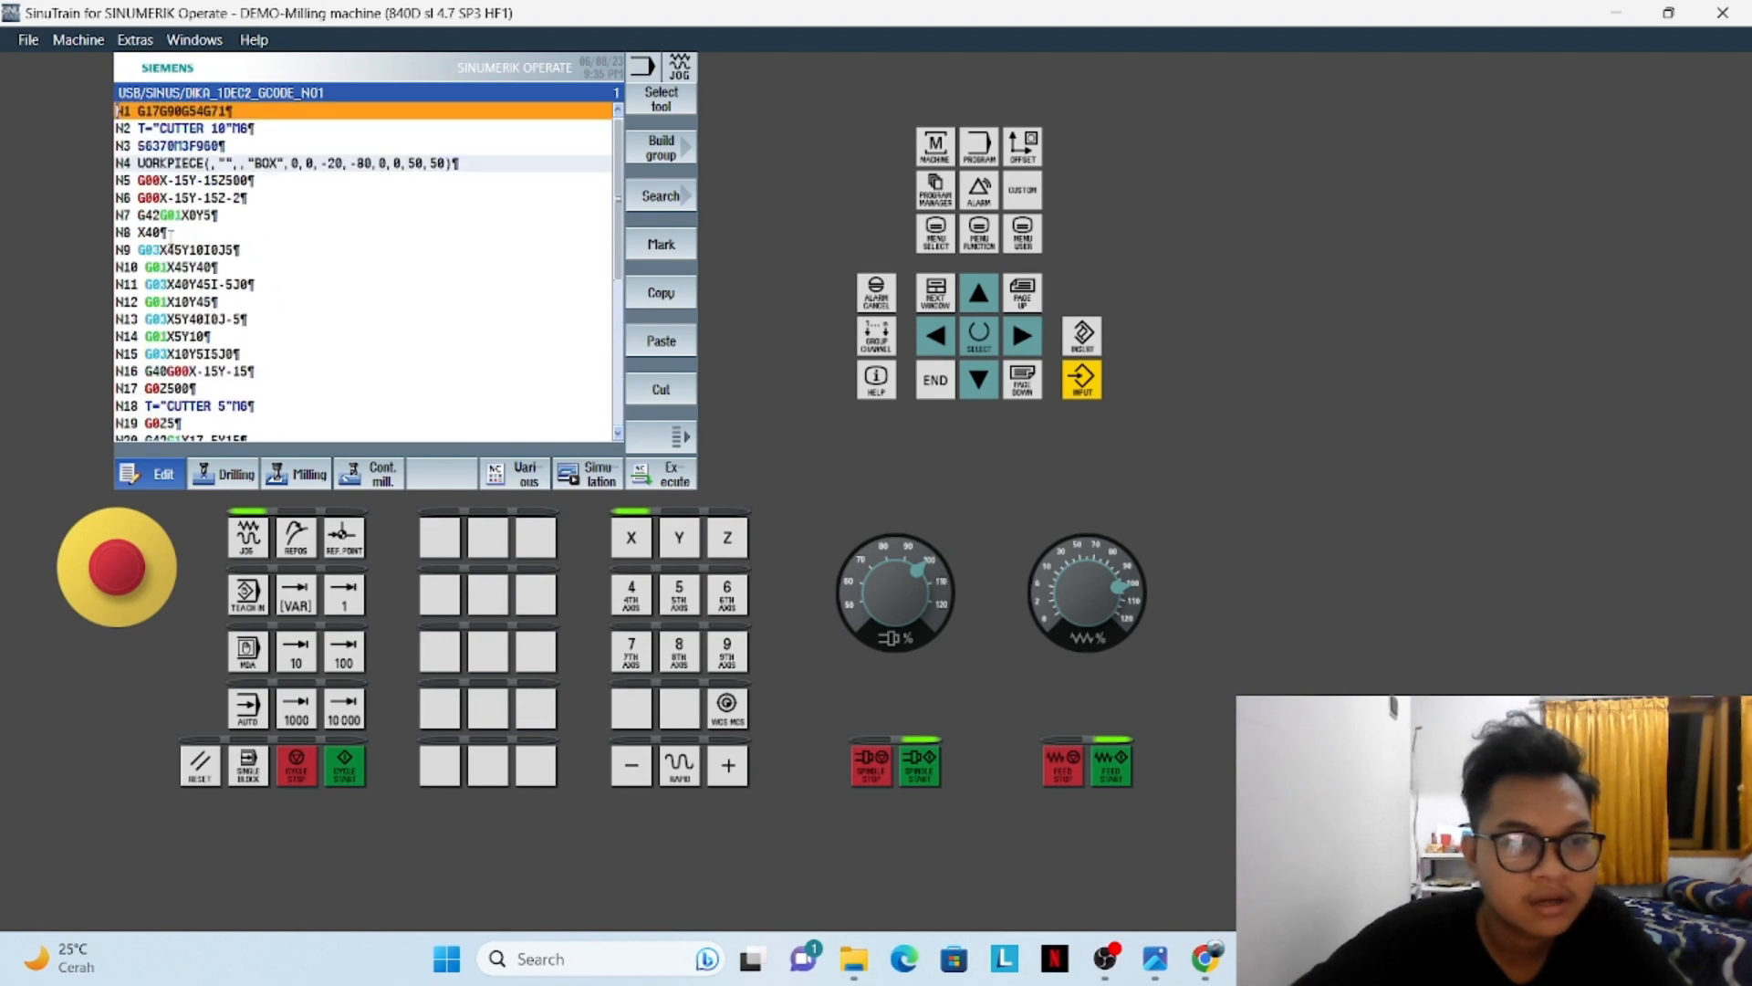
scroll(205, 358, "down", 9)
scroll(205, 359, "up", 9)
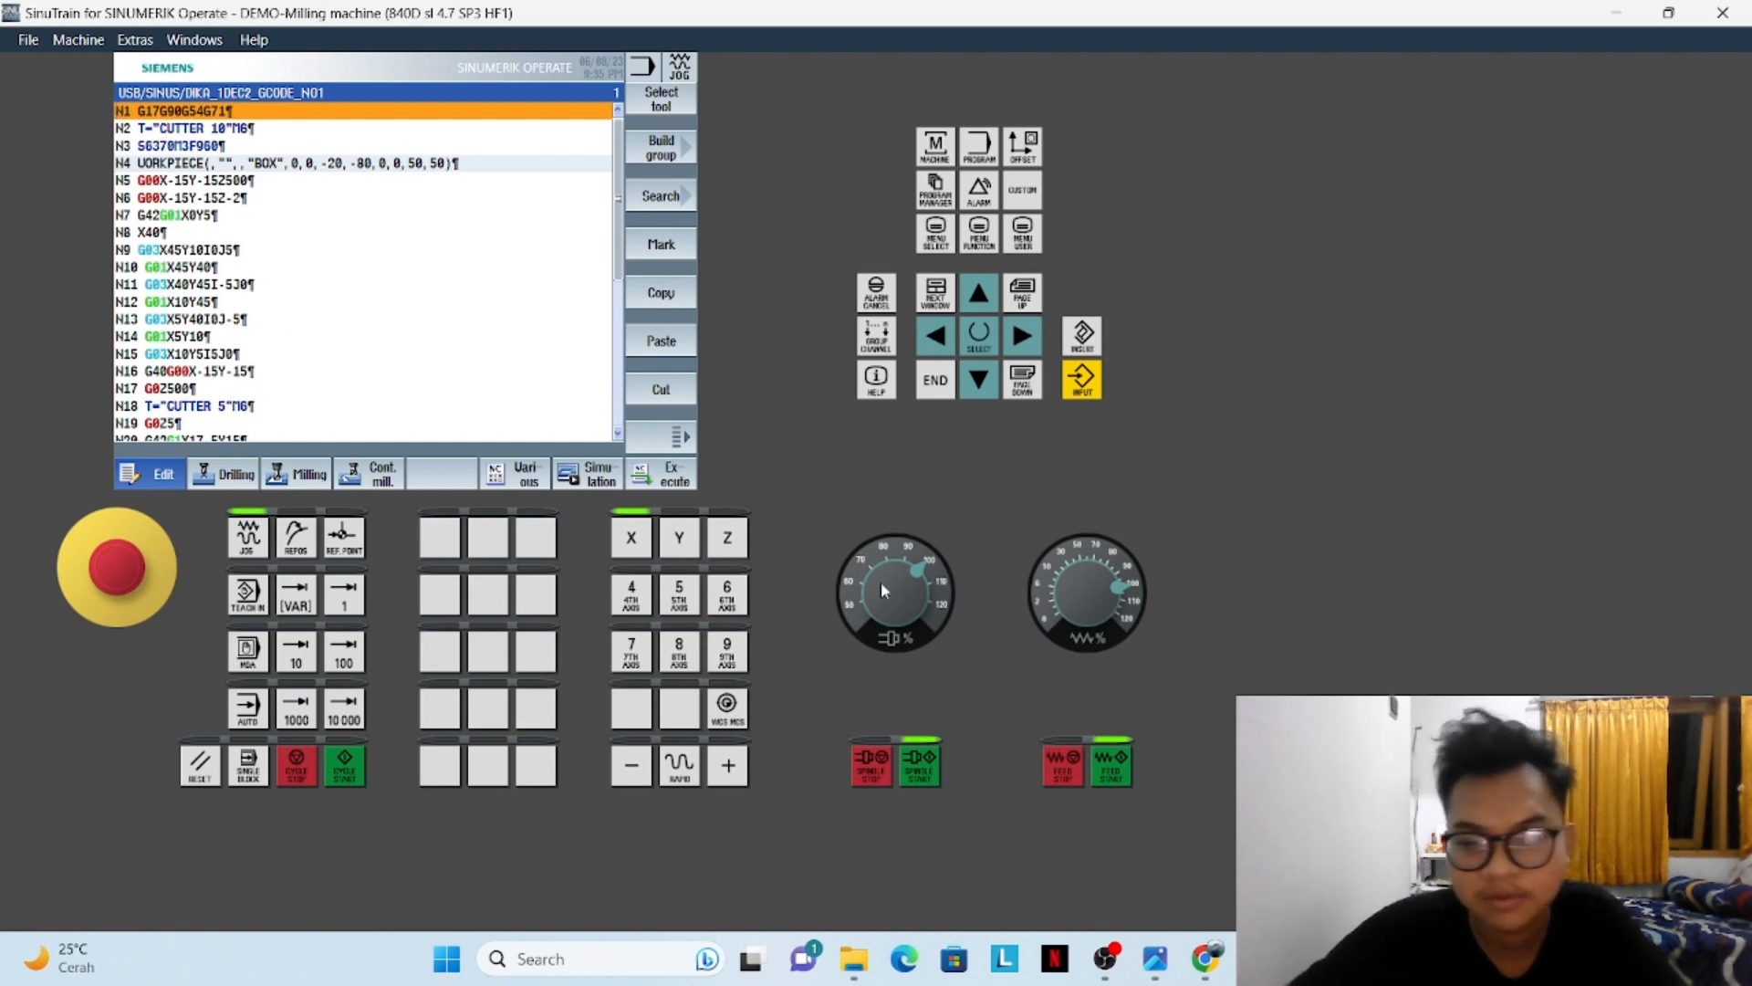
Bring up the screenshot of the S-shaped part drawing and inspect the task text and dimensions
mouse_move(1177, 961)
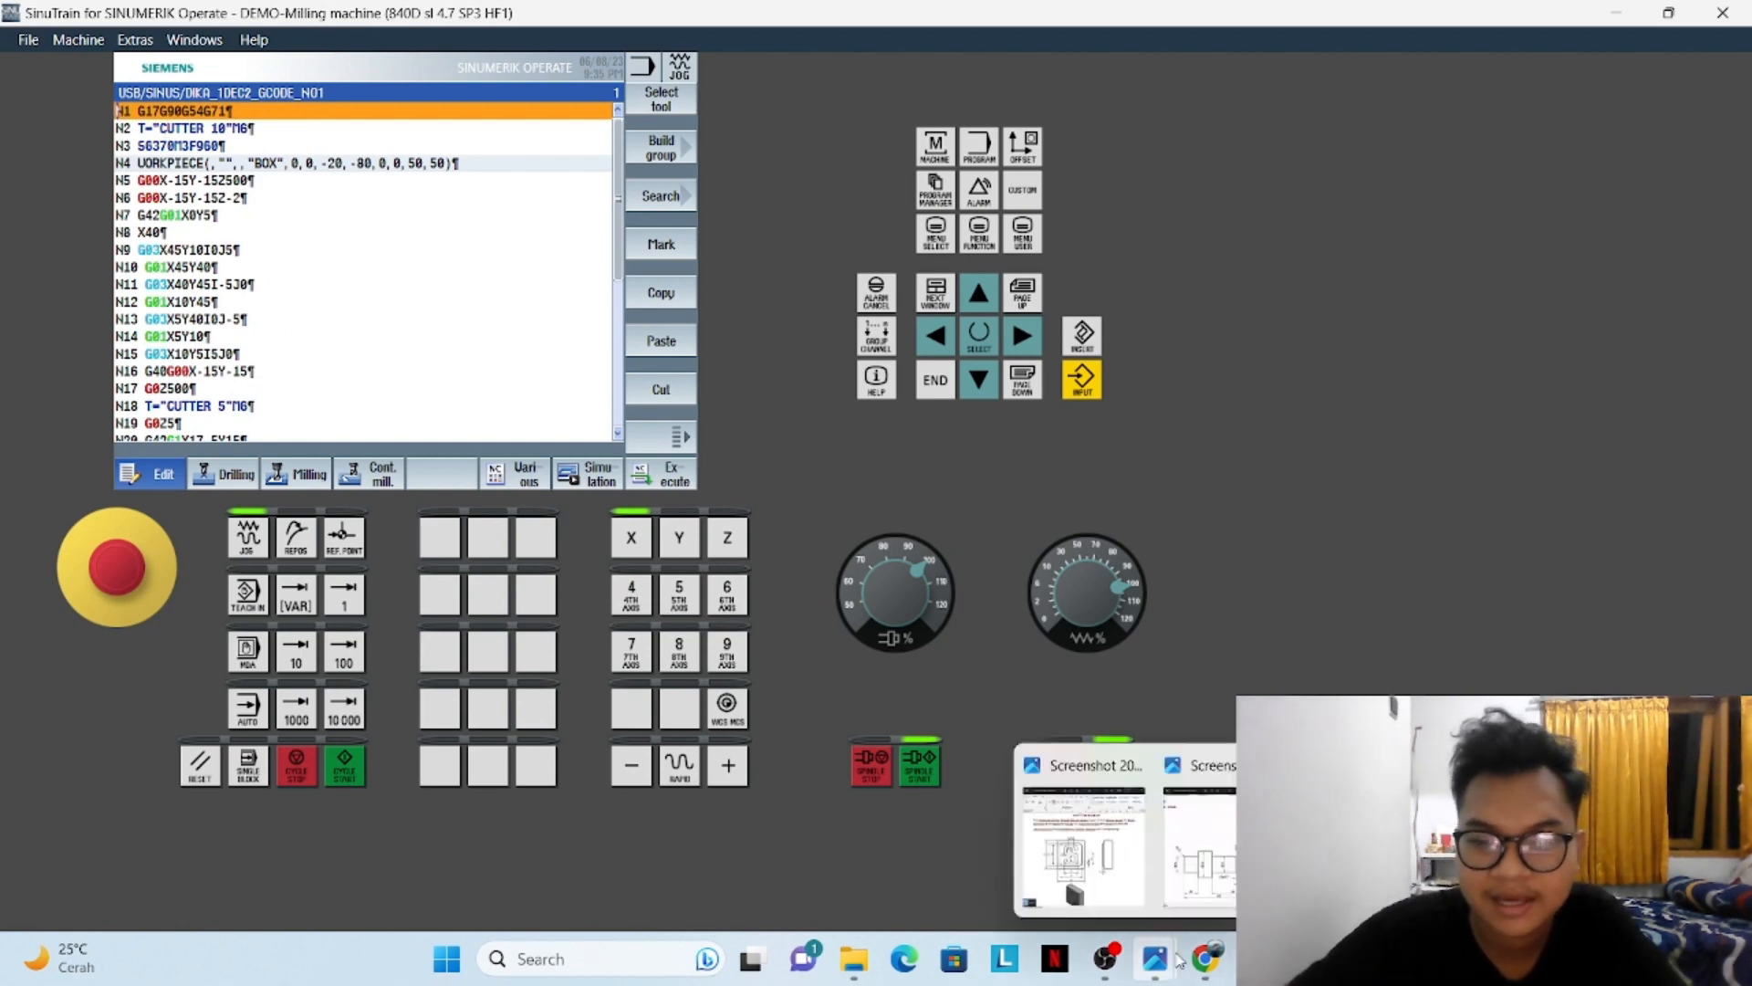
left_click(1084, 830)
scroll(1153, 503, "down", 4)
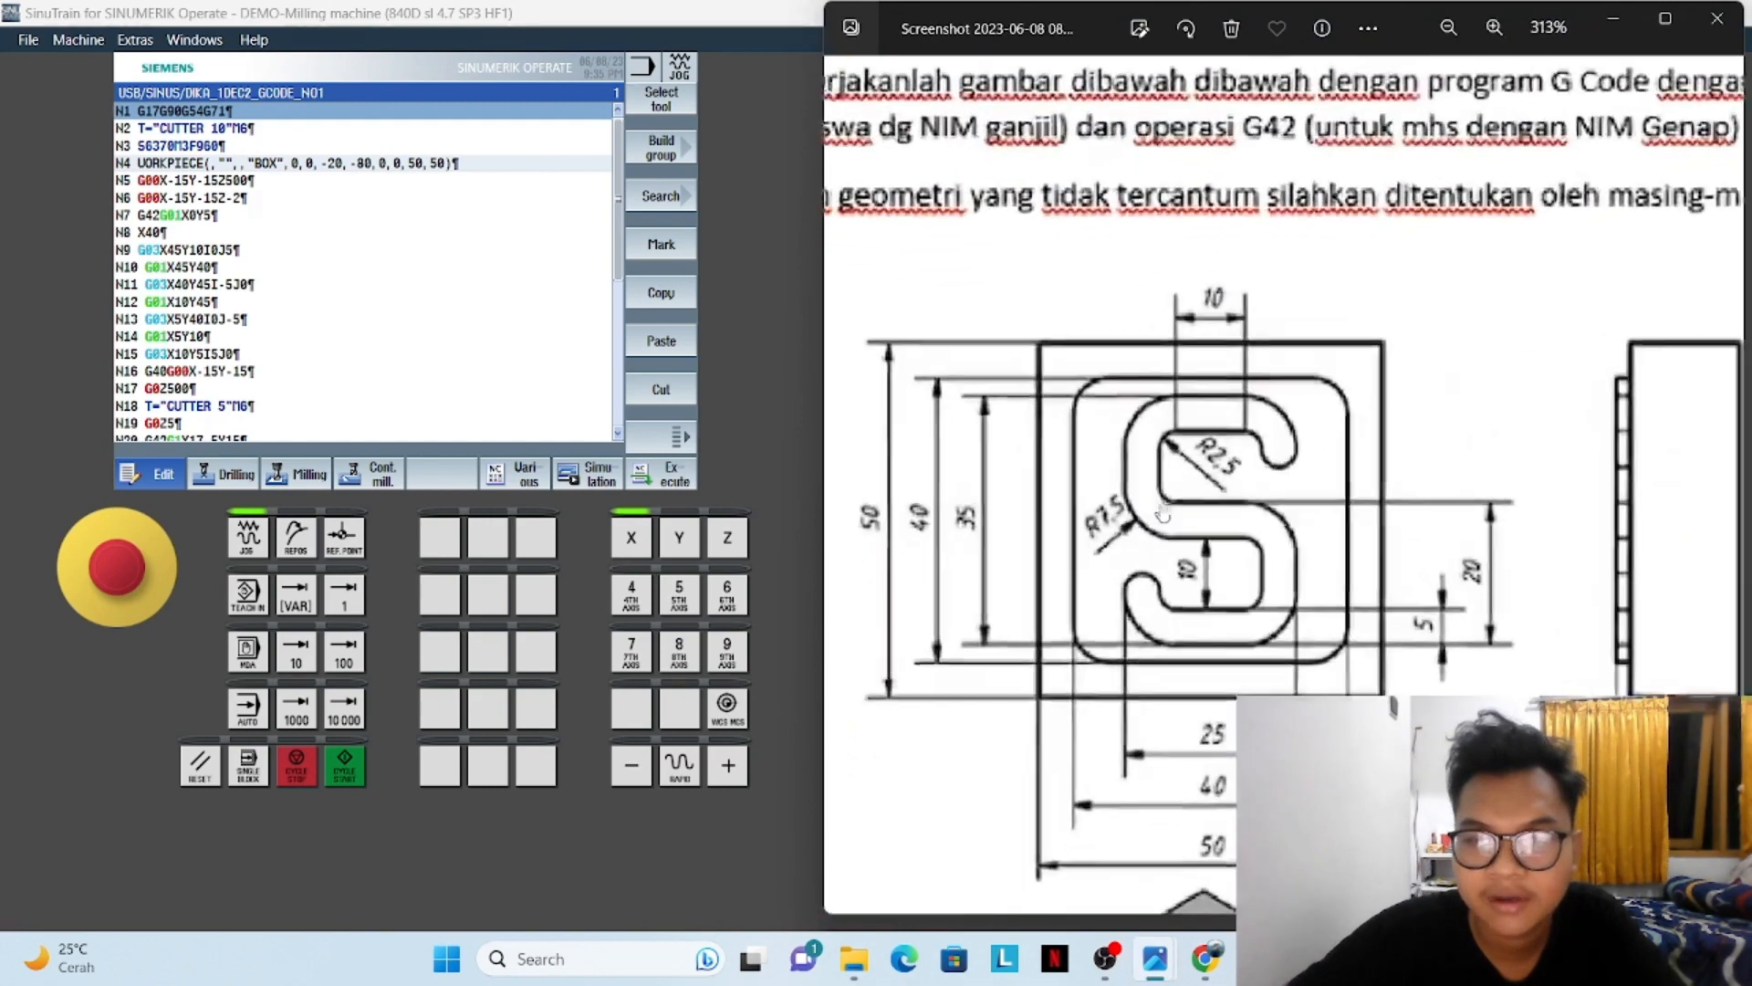
scroll(1216, 481, "up", 2)
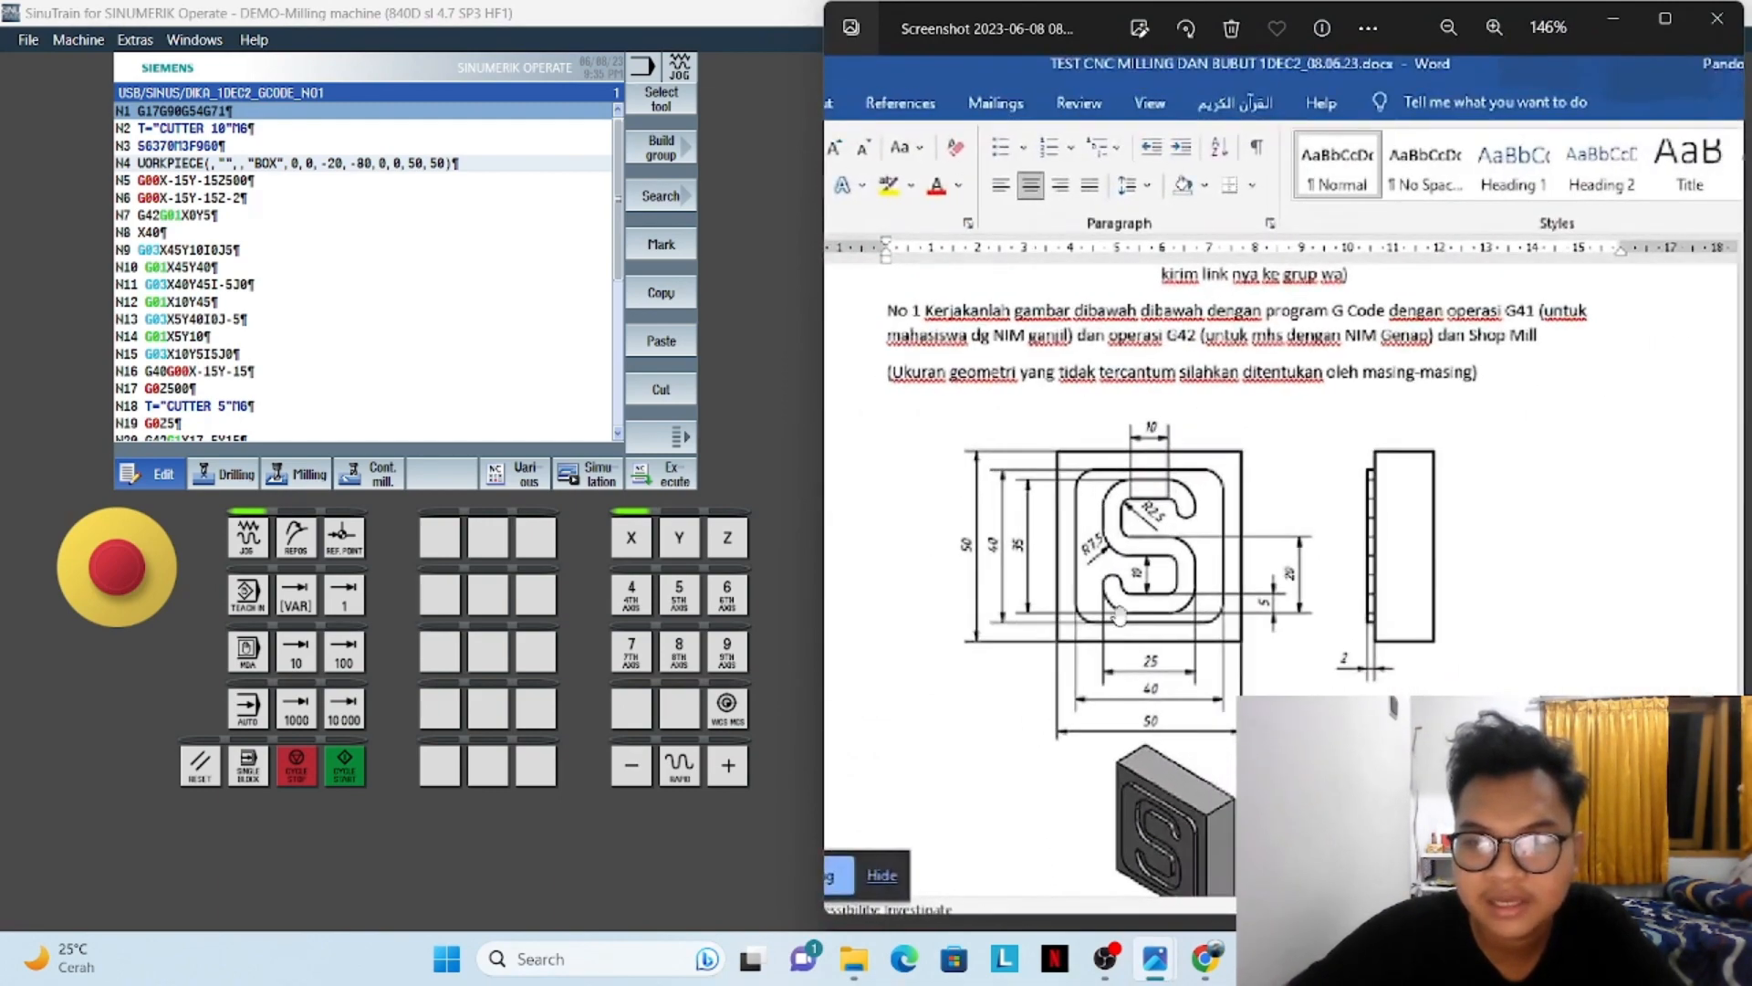
scroll(1216, 481, "down", 2)
scroll(1176, 199, "up", 4)
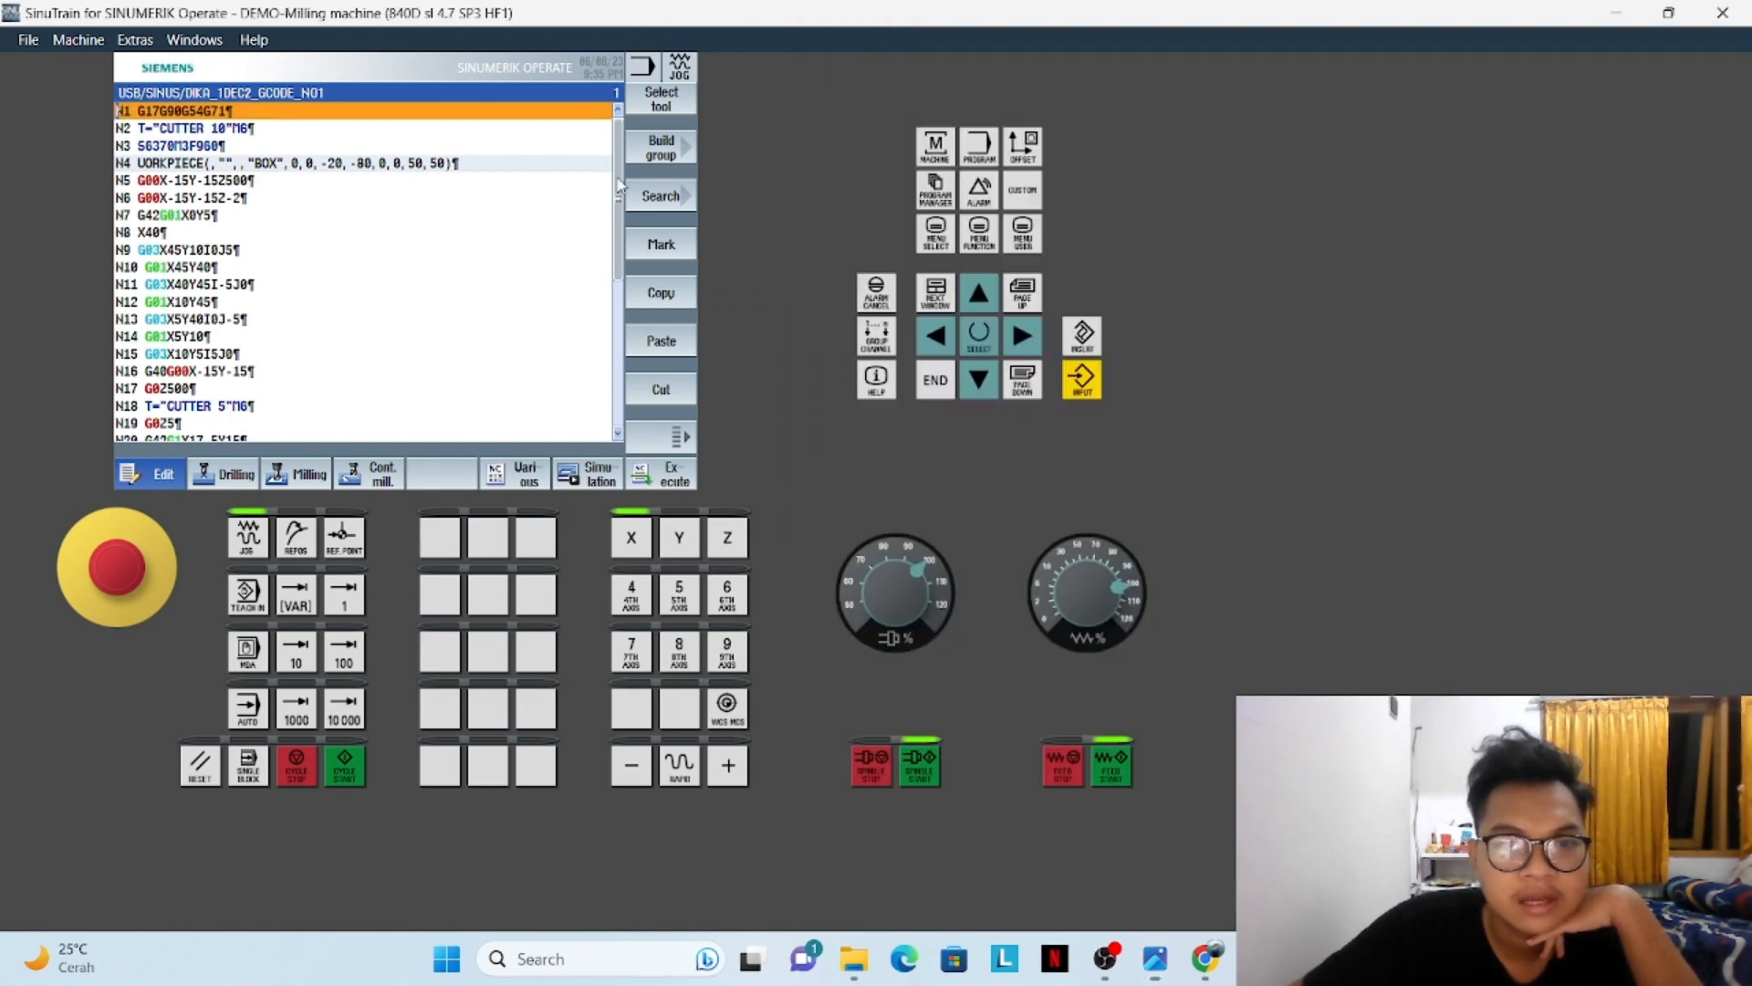
Go over the G-code program again and examine the setup codes in line N1 and the tool call in line N2
left_click(351, 146)
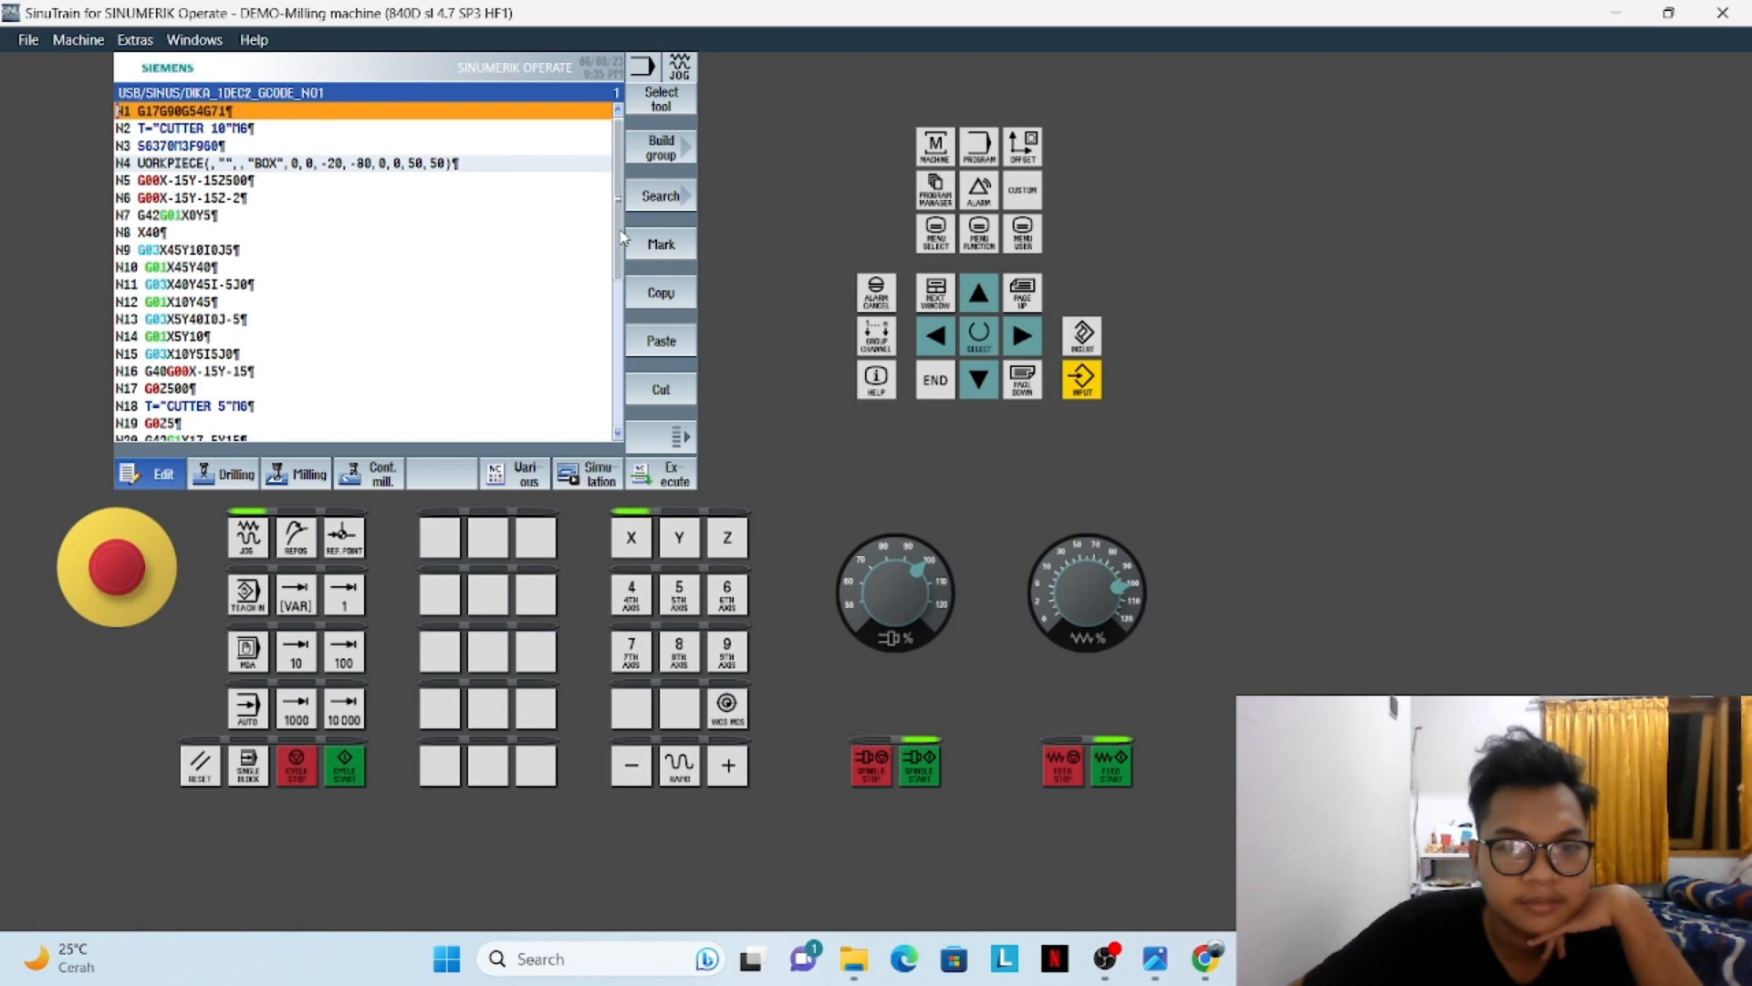
left_click_drag(619, 237, 603, 351)
scroll(602, 350, "down", 2)
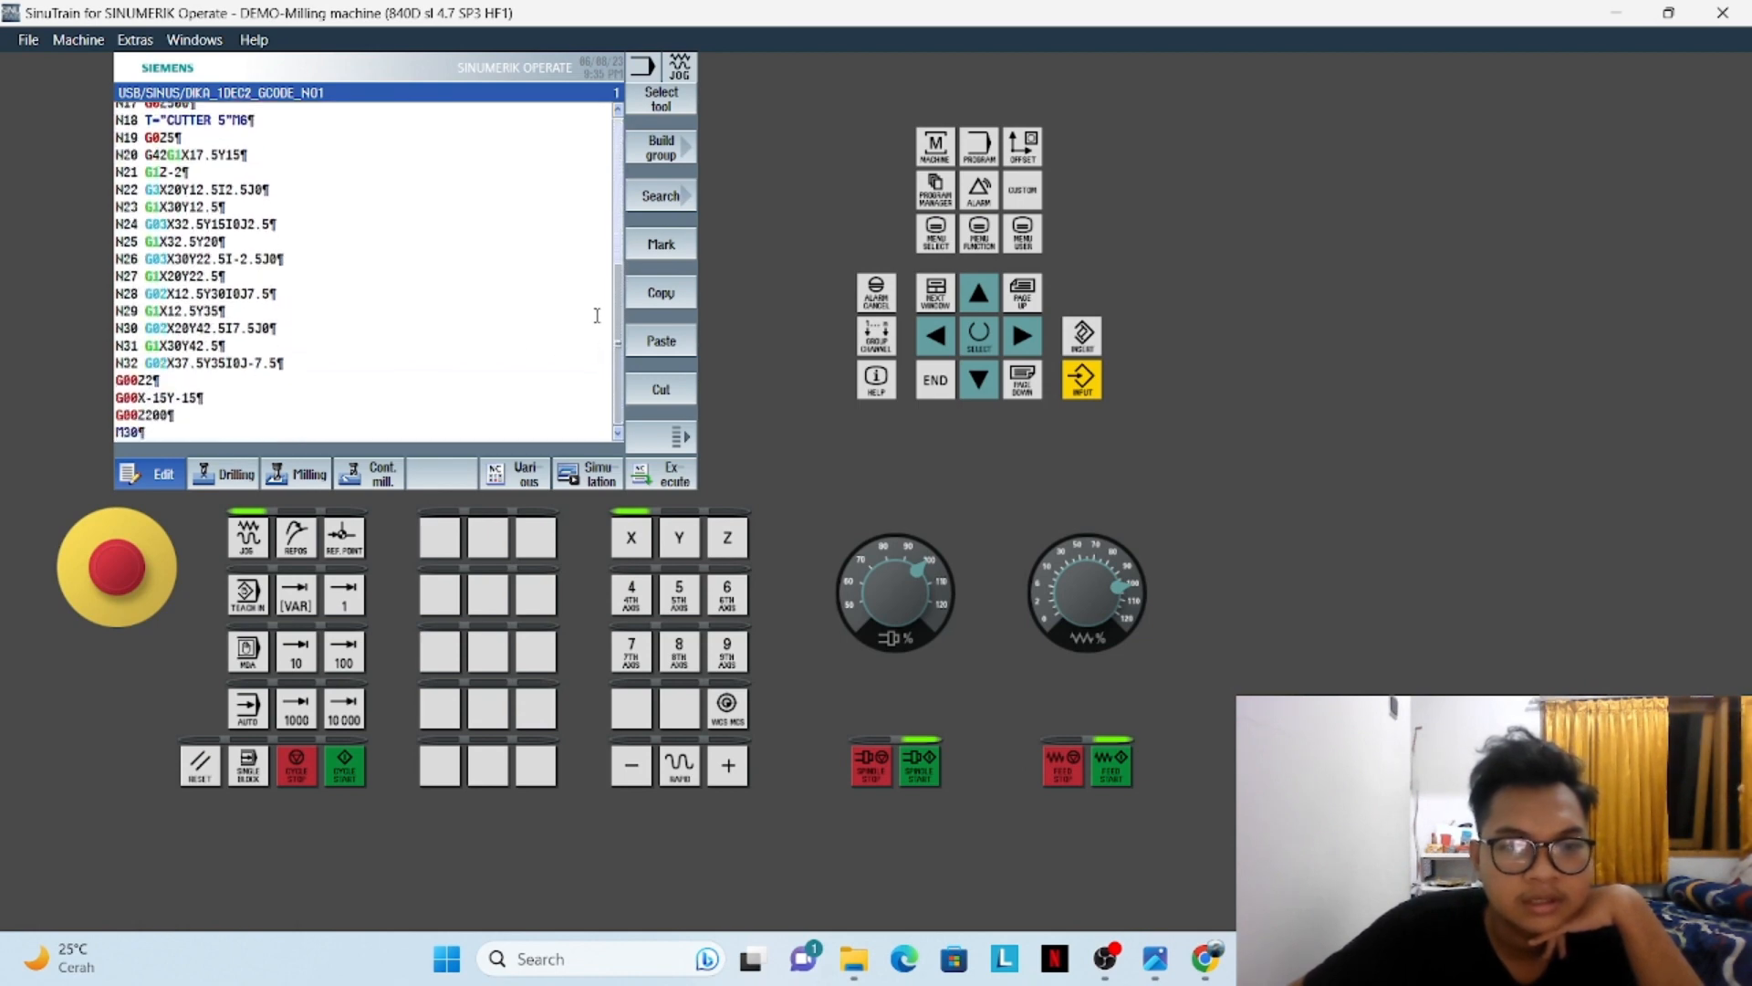
scroll(620, 333, "up", 5)
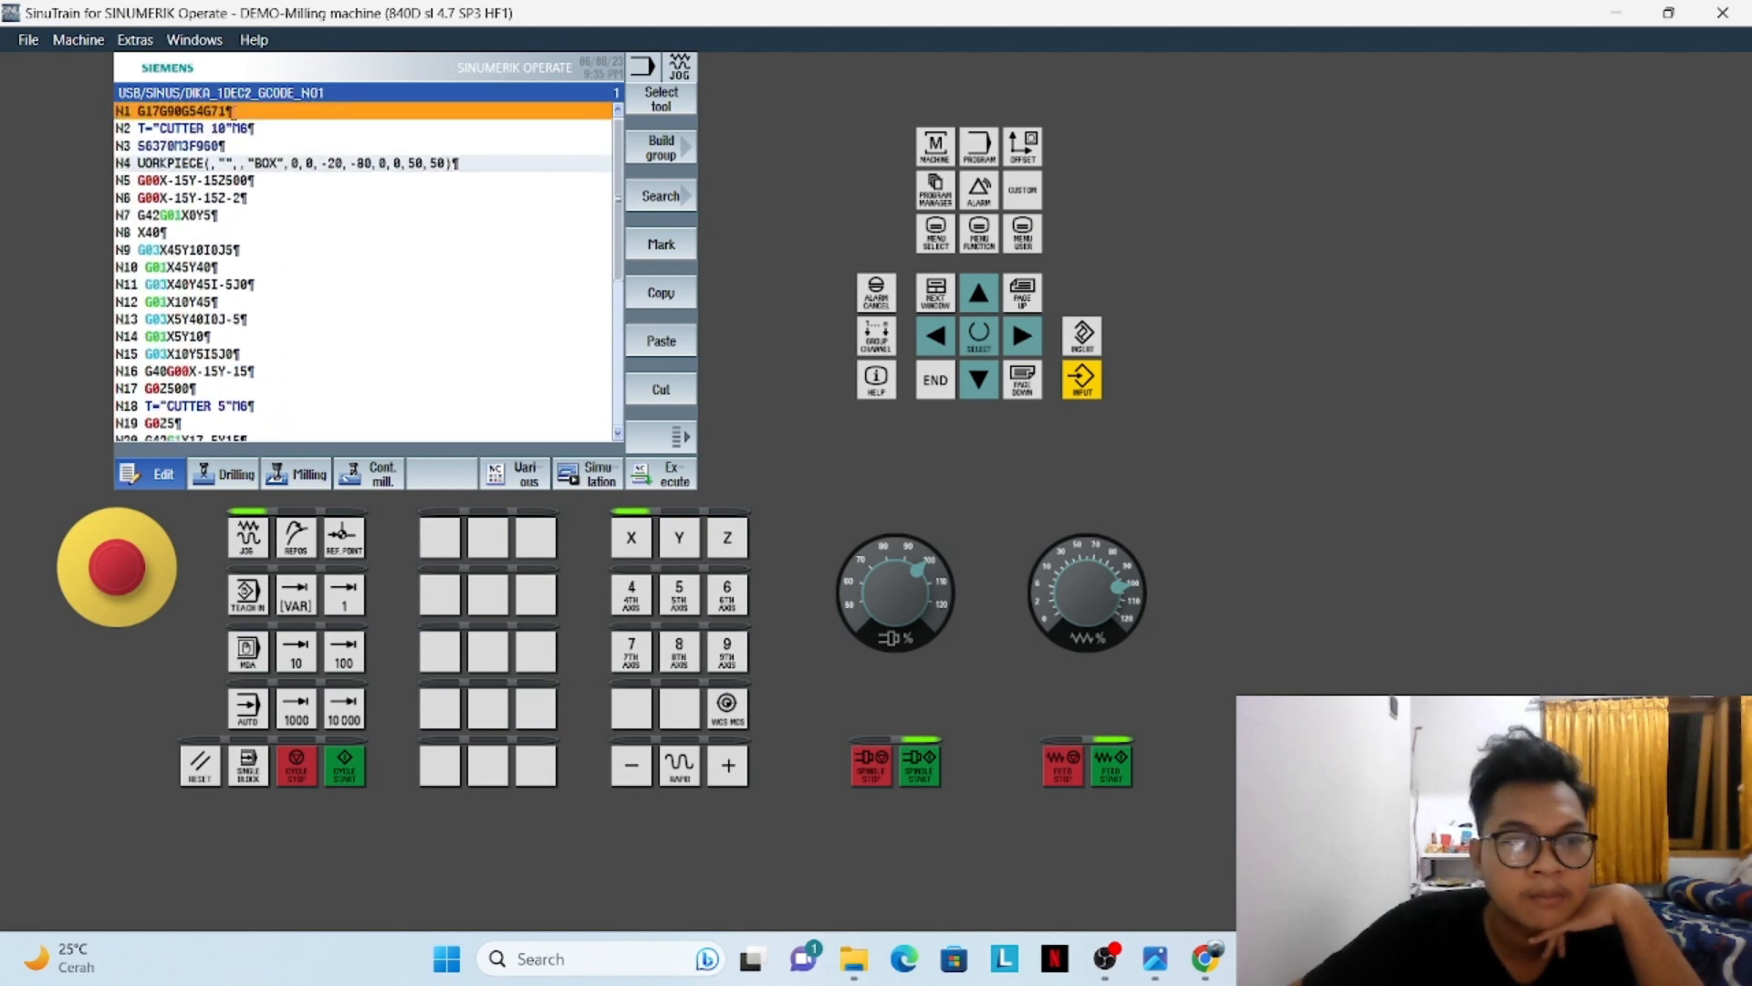
mouse_move(220, 115)
left_mouse_down()
mouse_move(121, 111)
mouse_move(222, 112)
left_mouse_up()
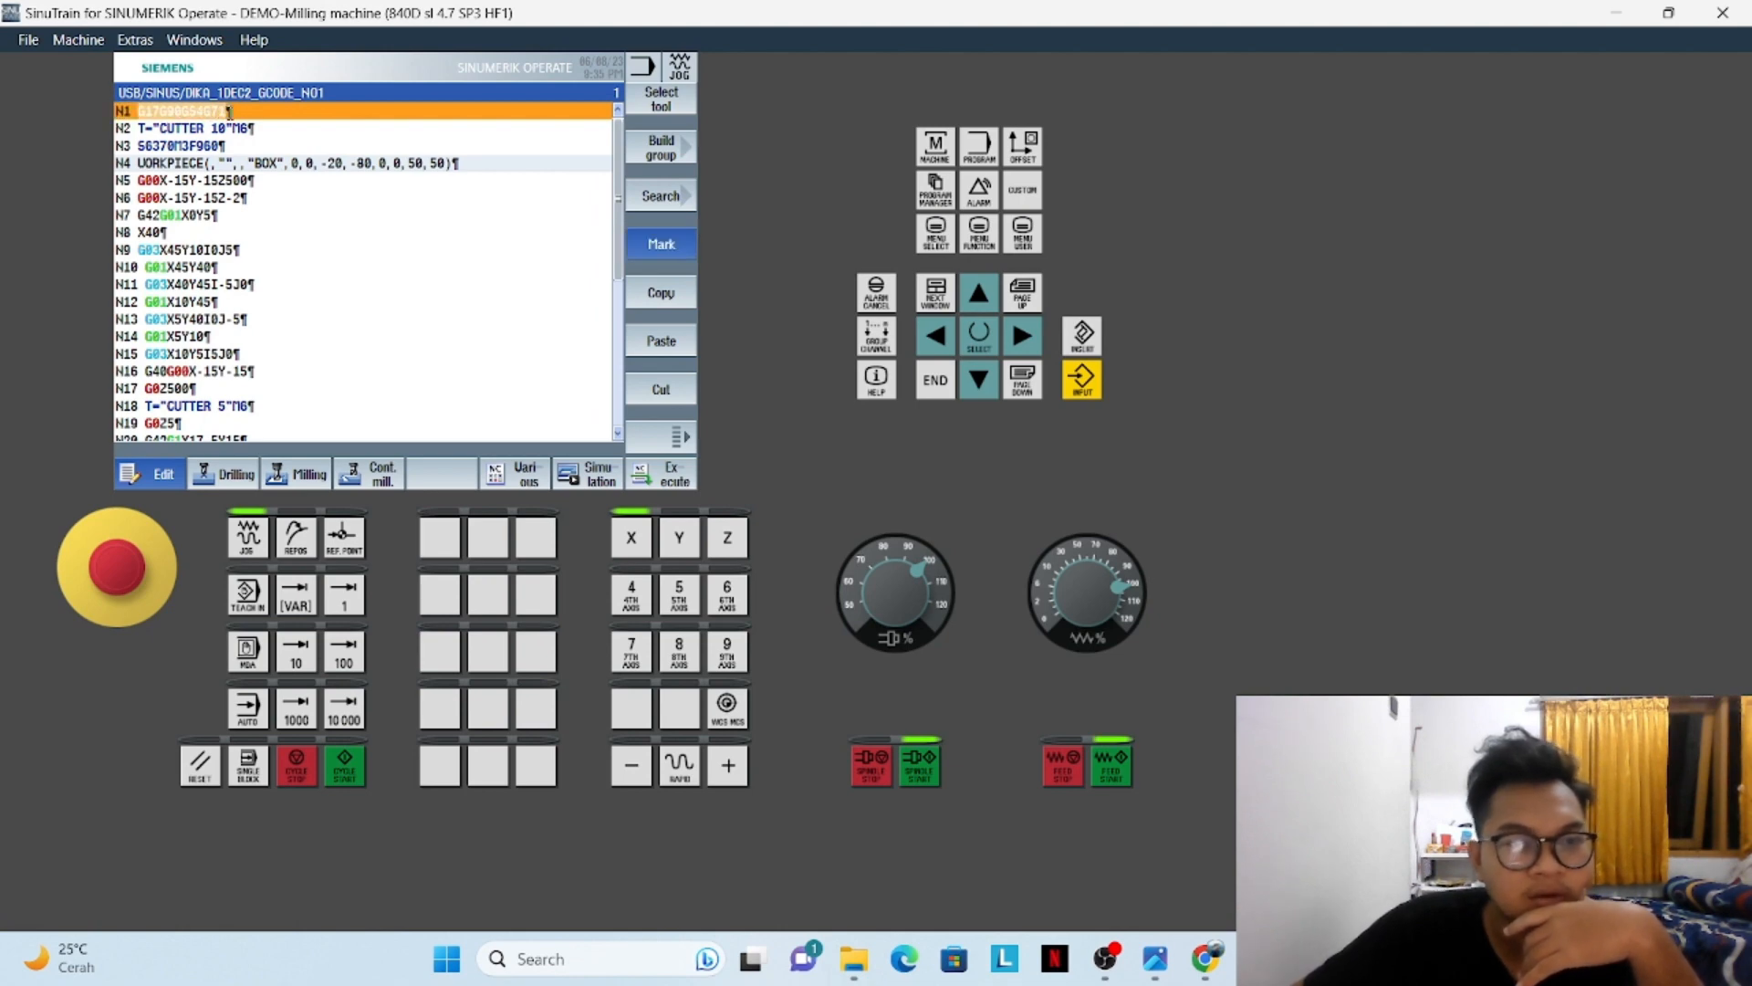
left_click(229, 111)
left_click_drag(137, 111, 228, 112)
left_click(257, 133)
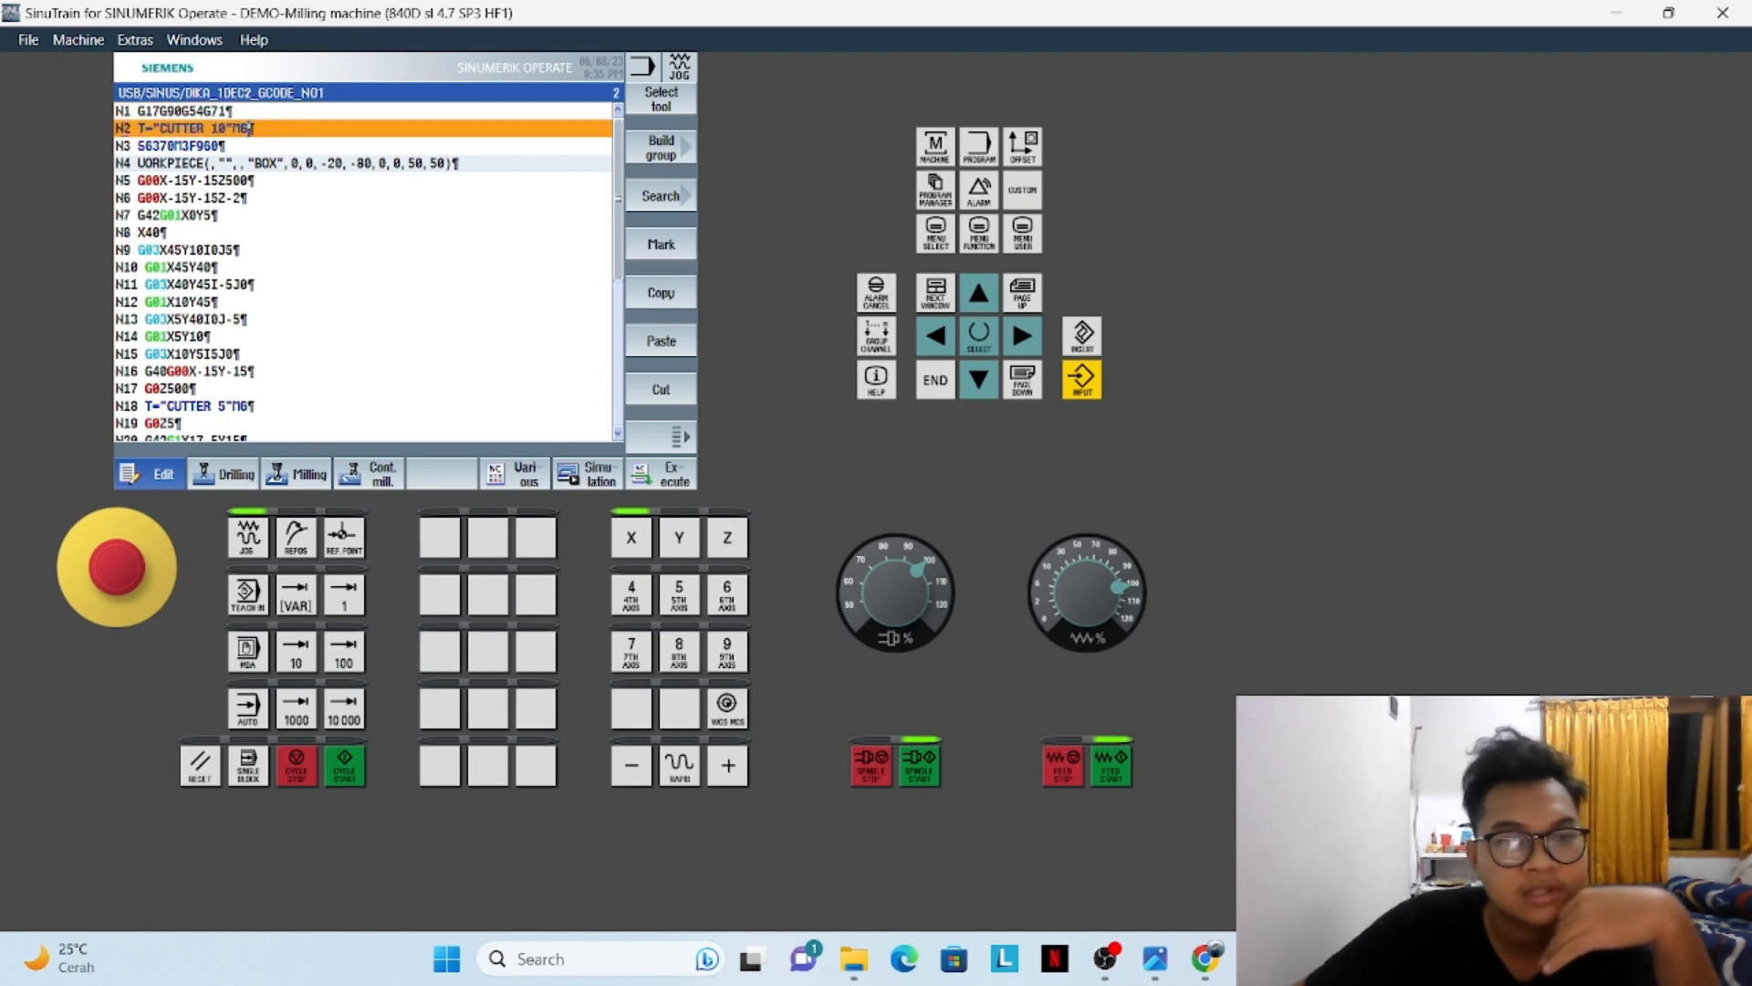
left_click_drag(137, 110, 195, 113)
left_click(175, 134)
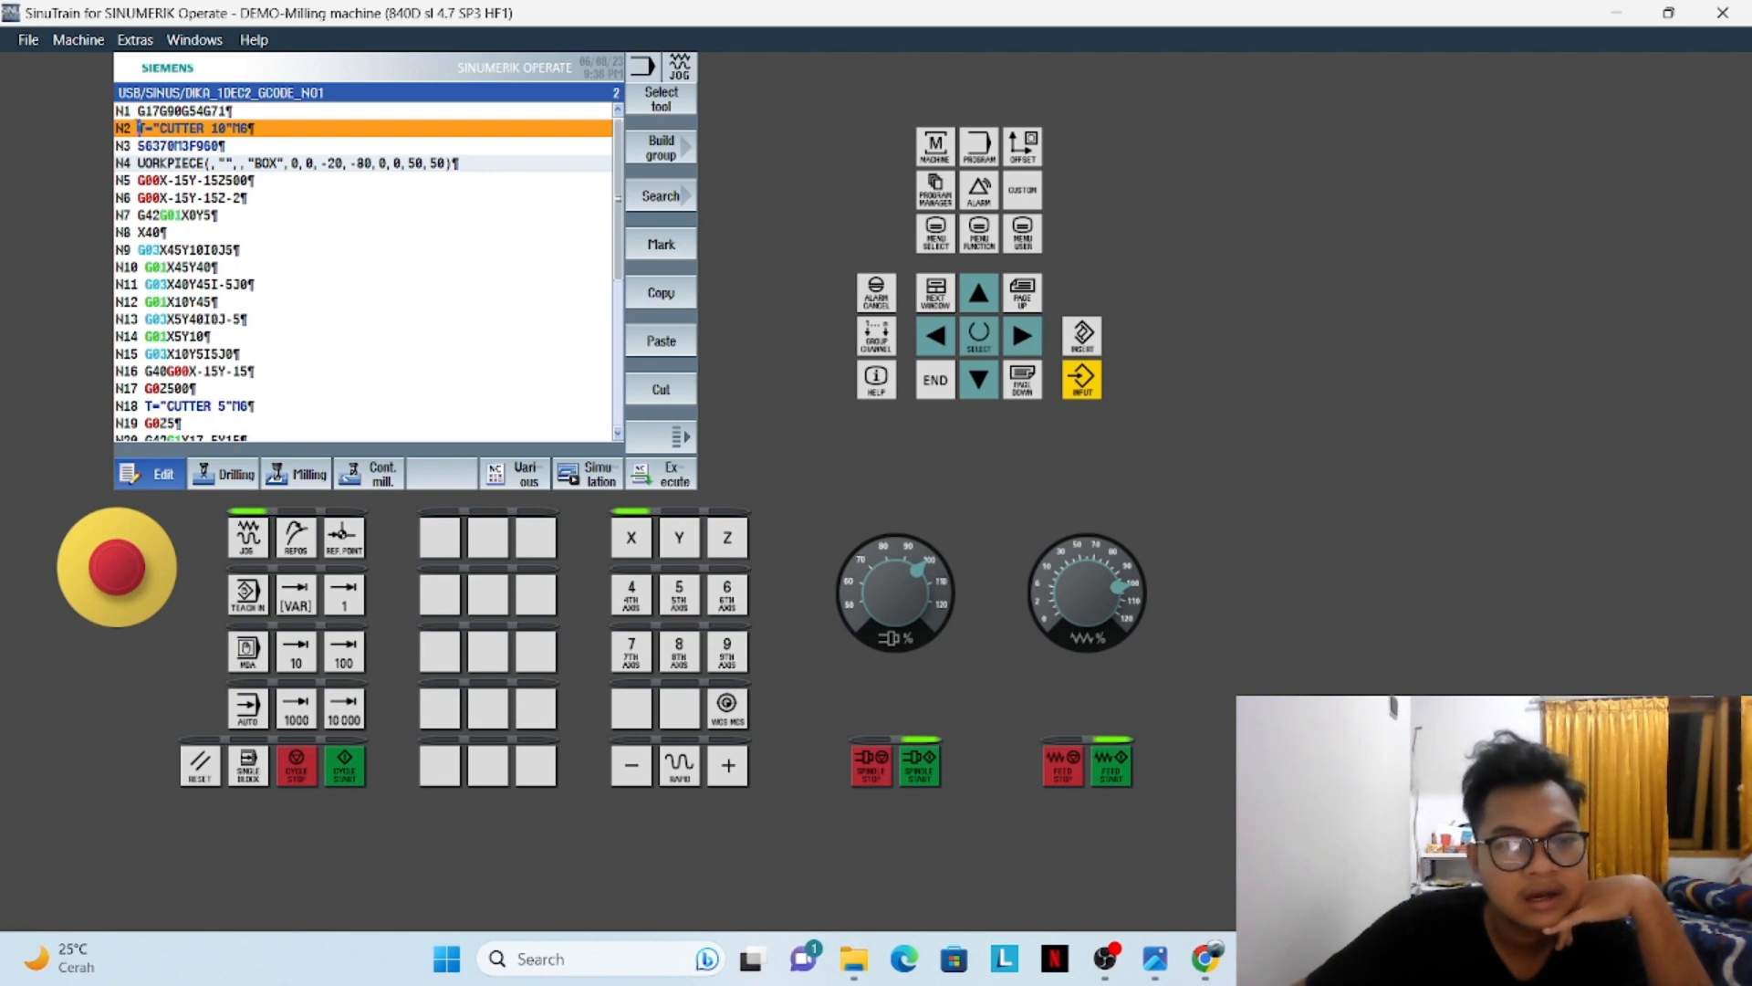
left_click_drag(140, 128, 249, 129)
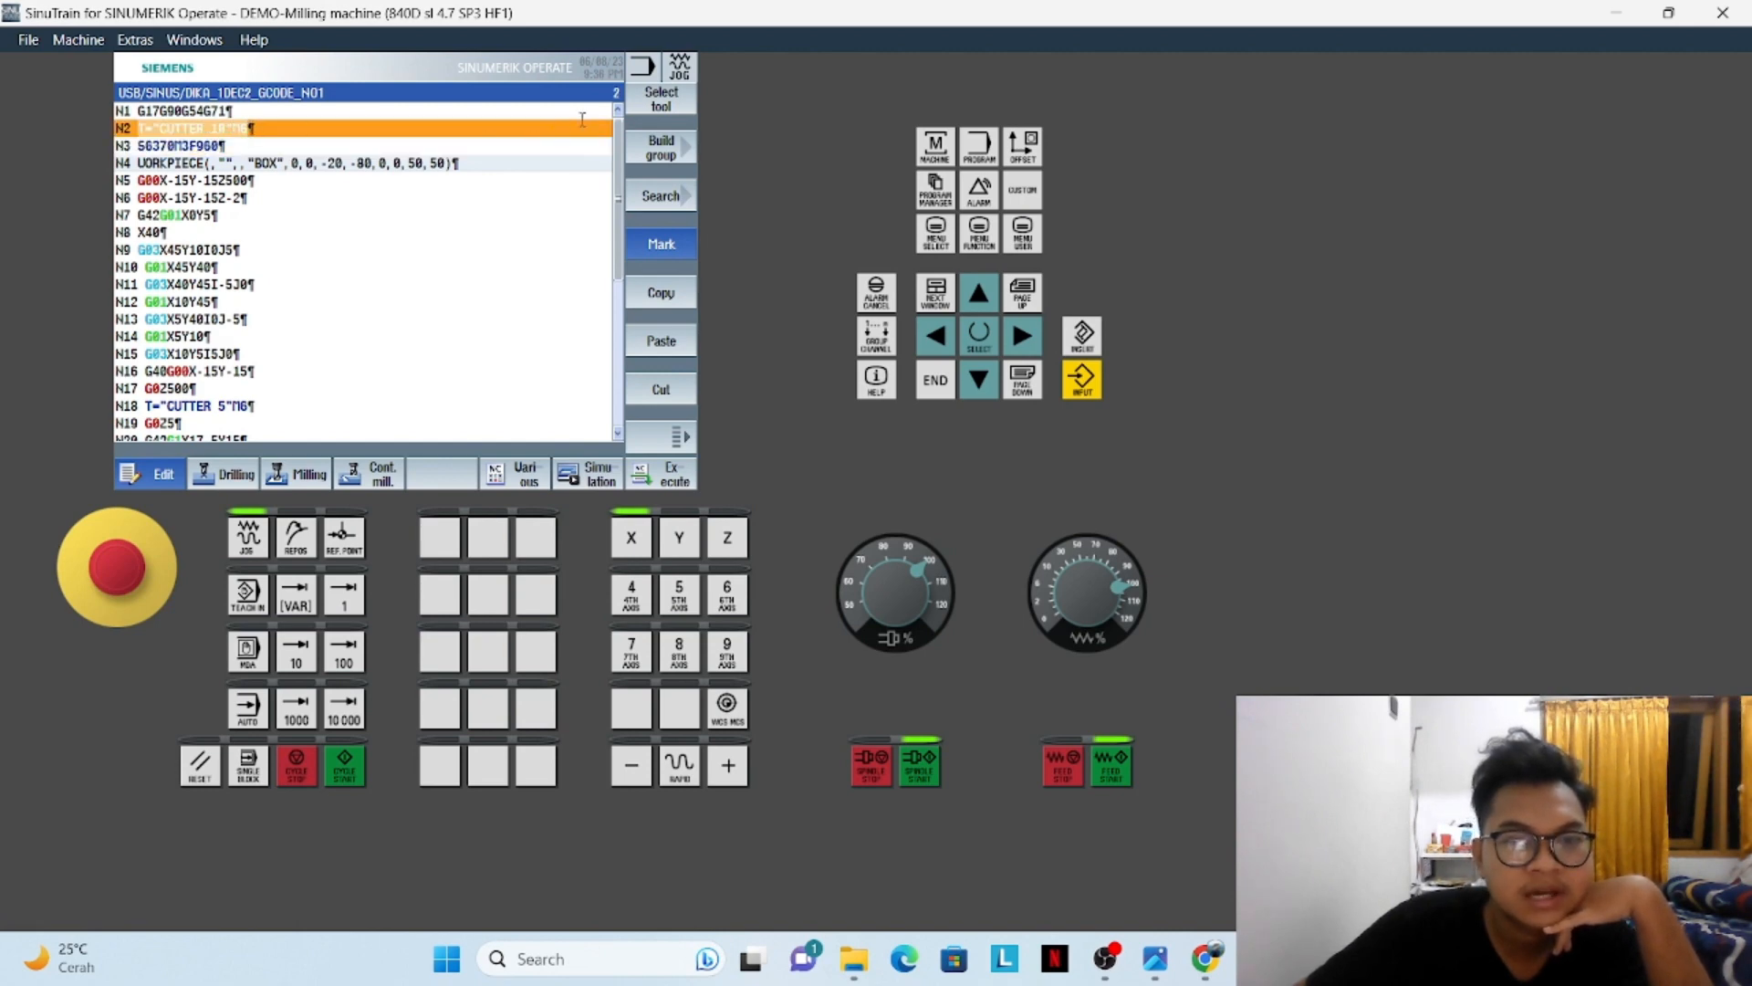
left_click(555, 113)
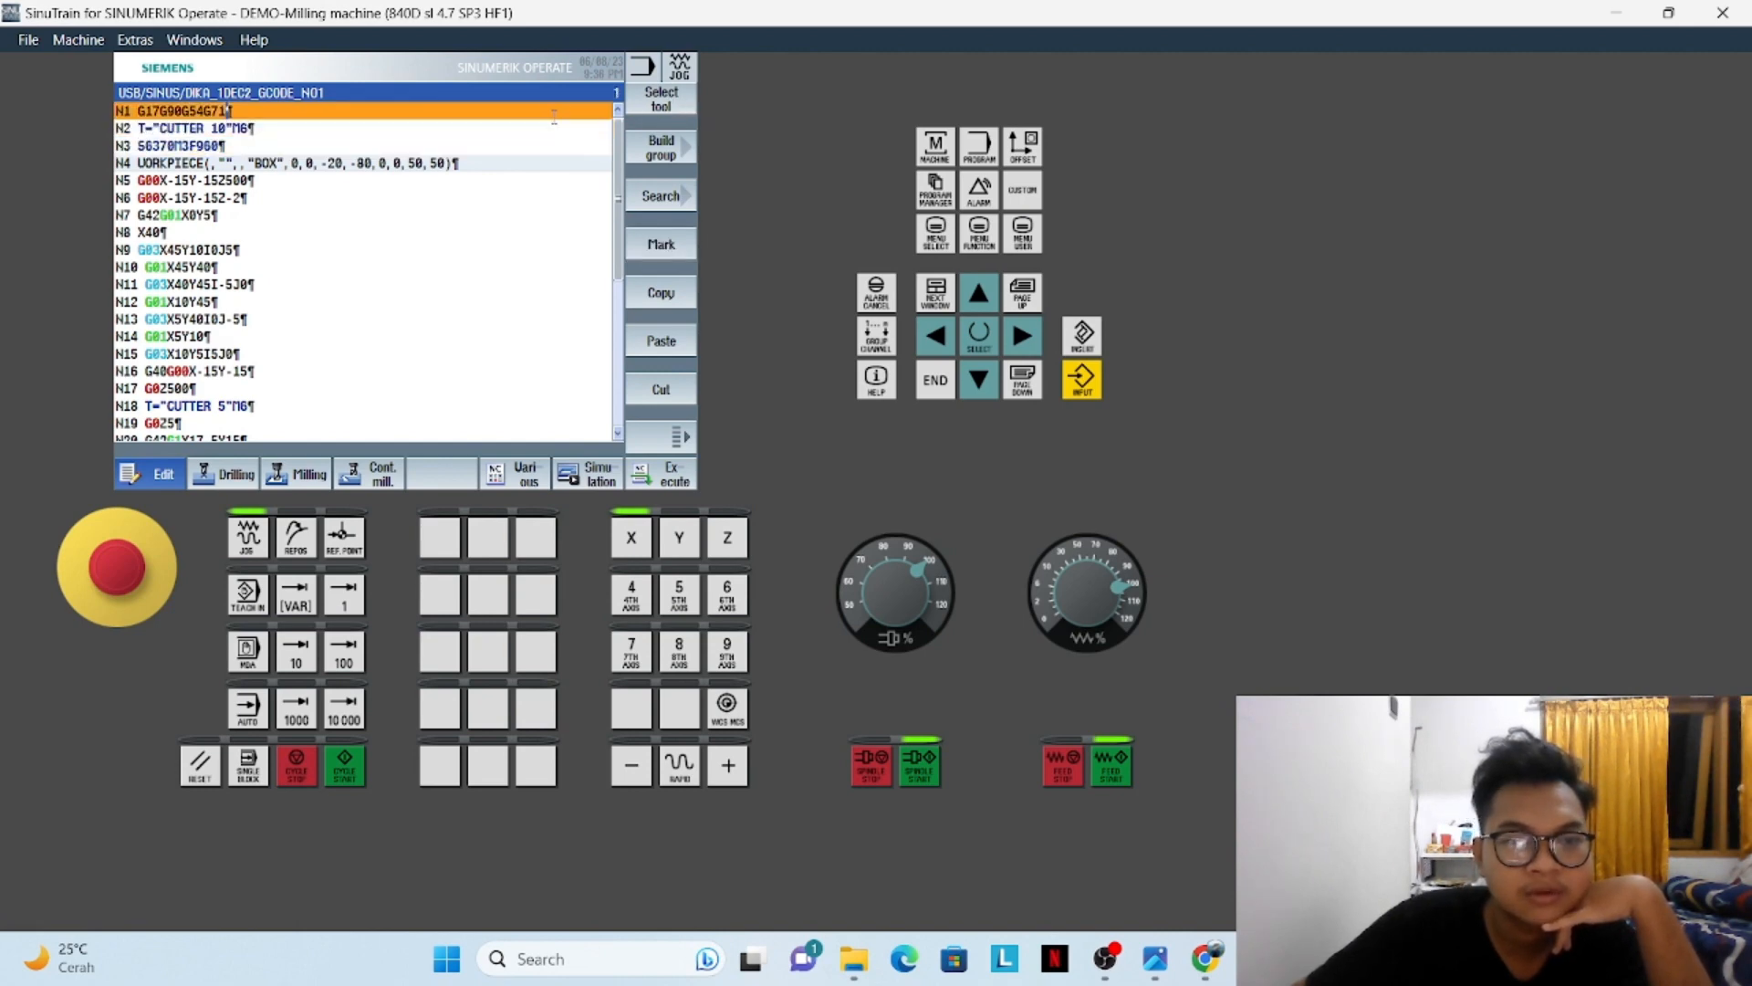
Check the available cutters in the tool selection for line N2 and leave it without choosing a tool
left_click(350, 126)
left_click(639, 102)
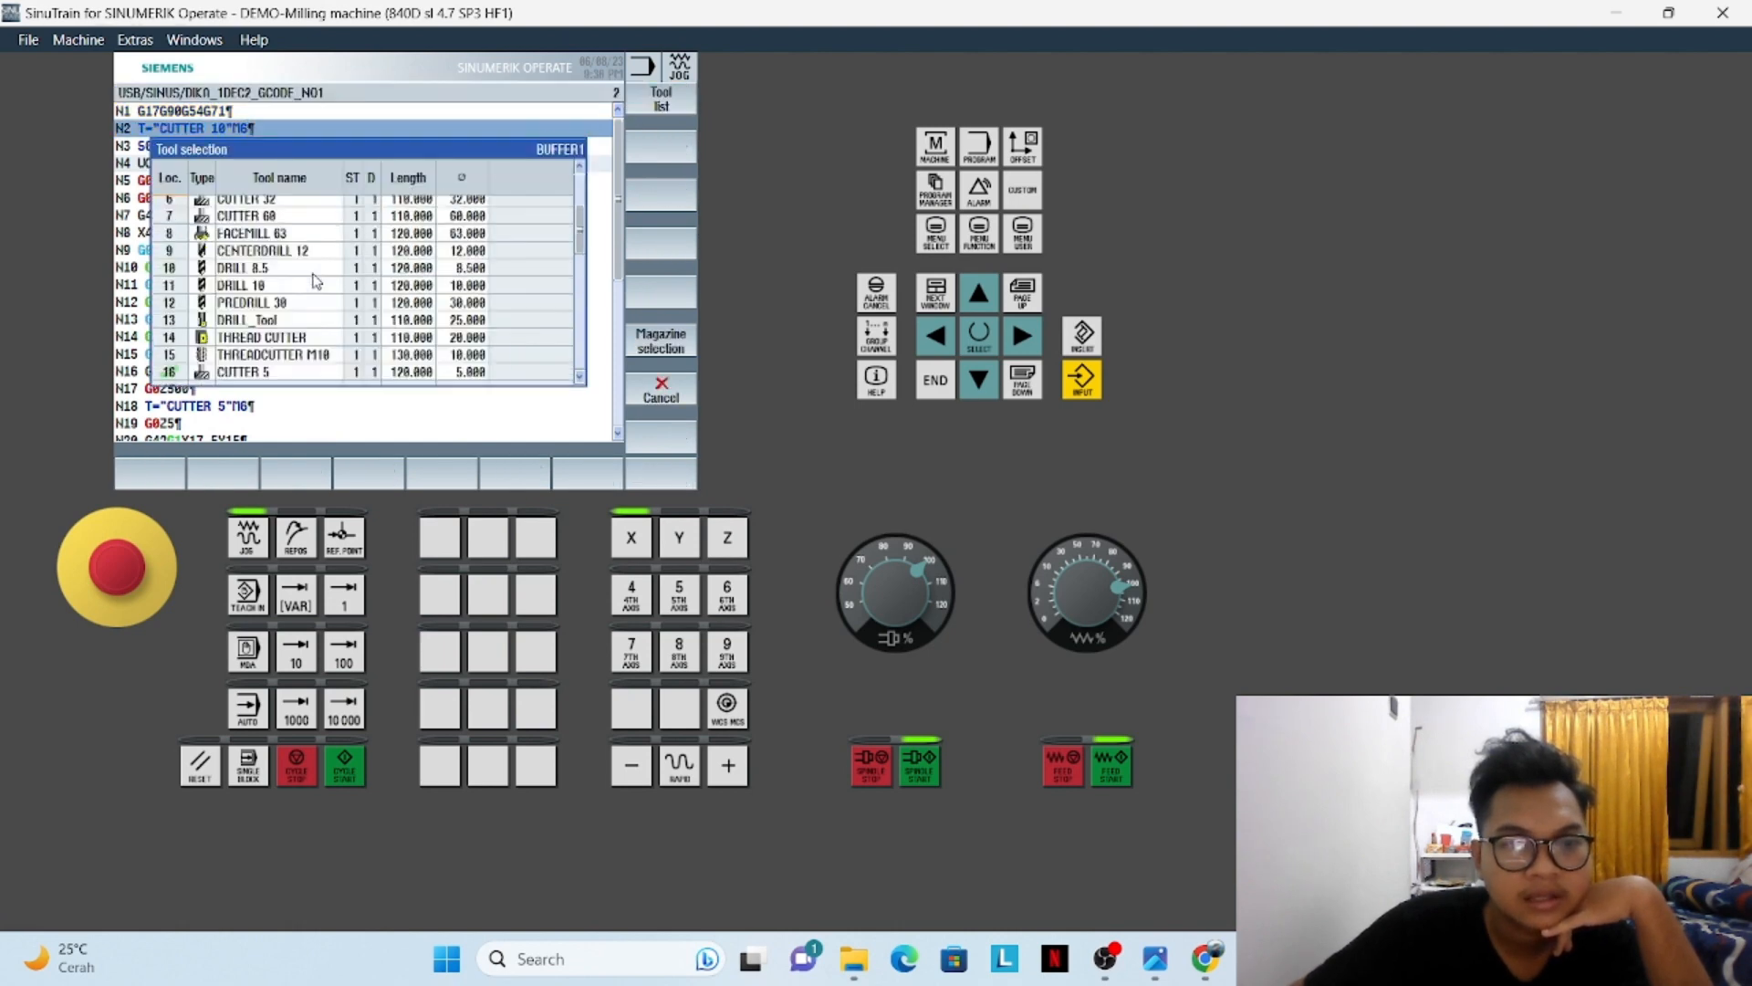
scroll(315, 280, "up", 3)
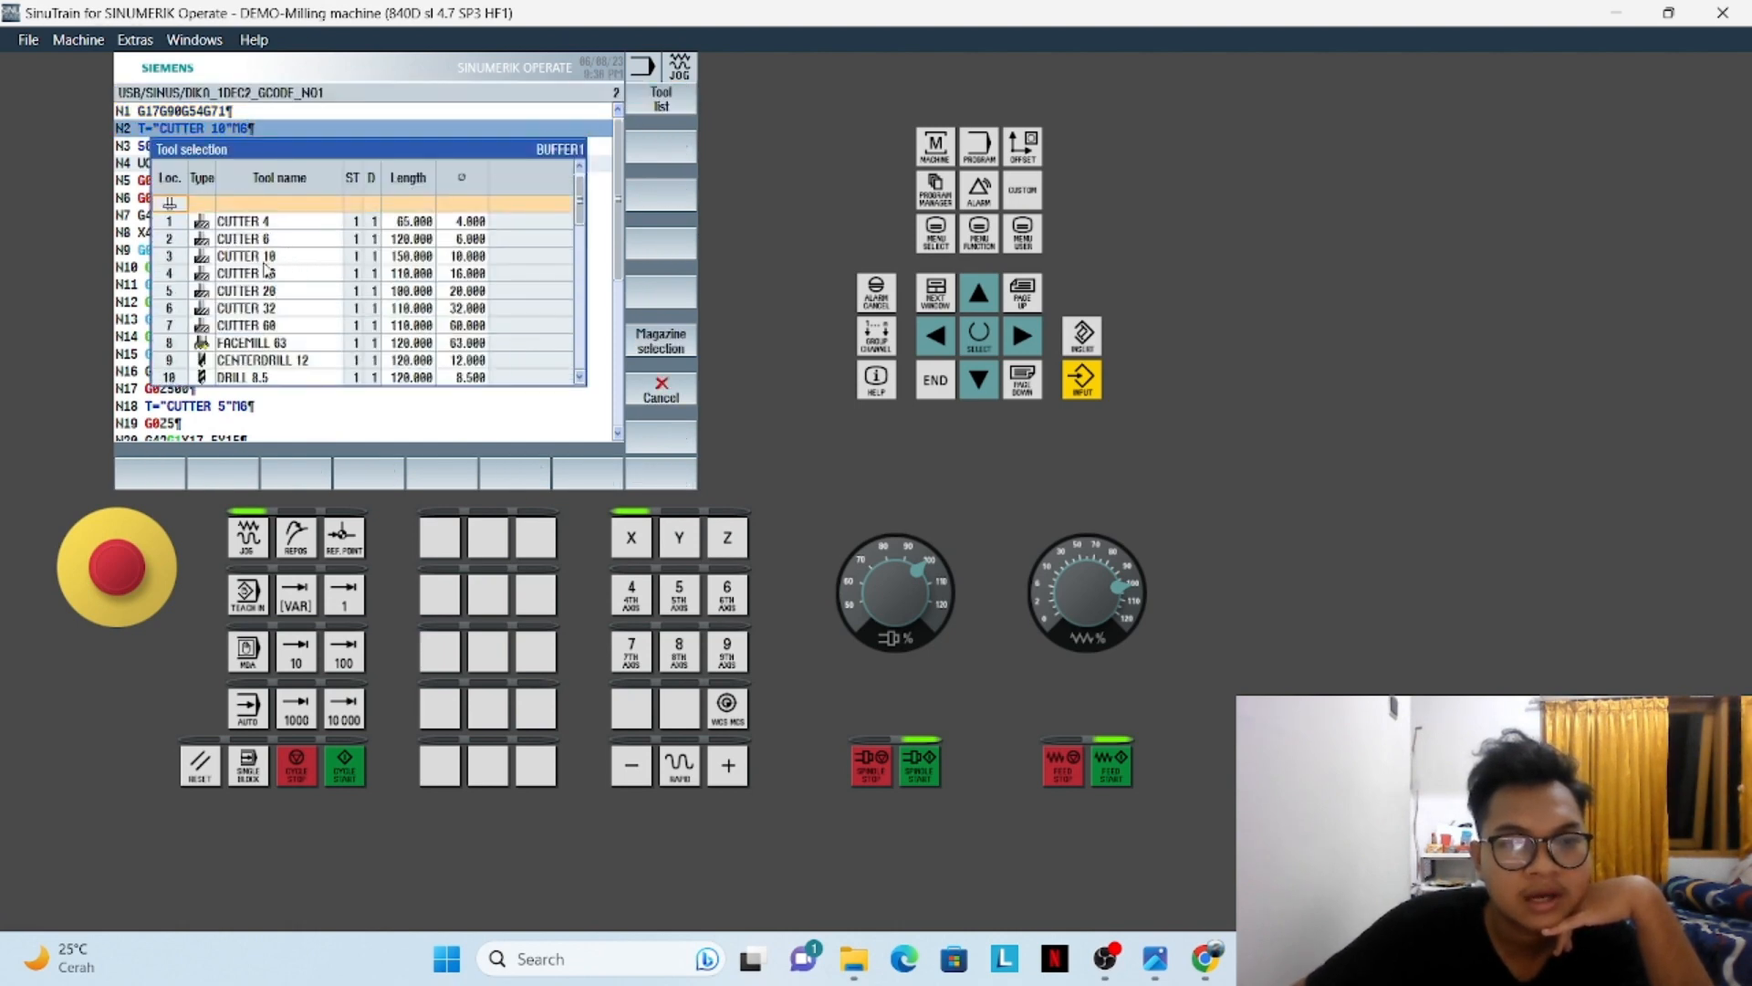
left_click(666, 397)
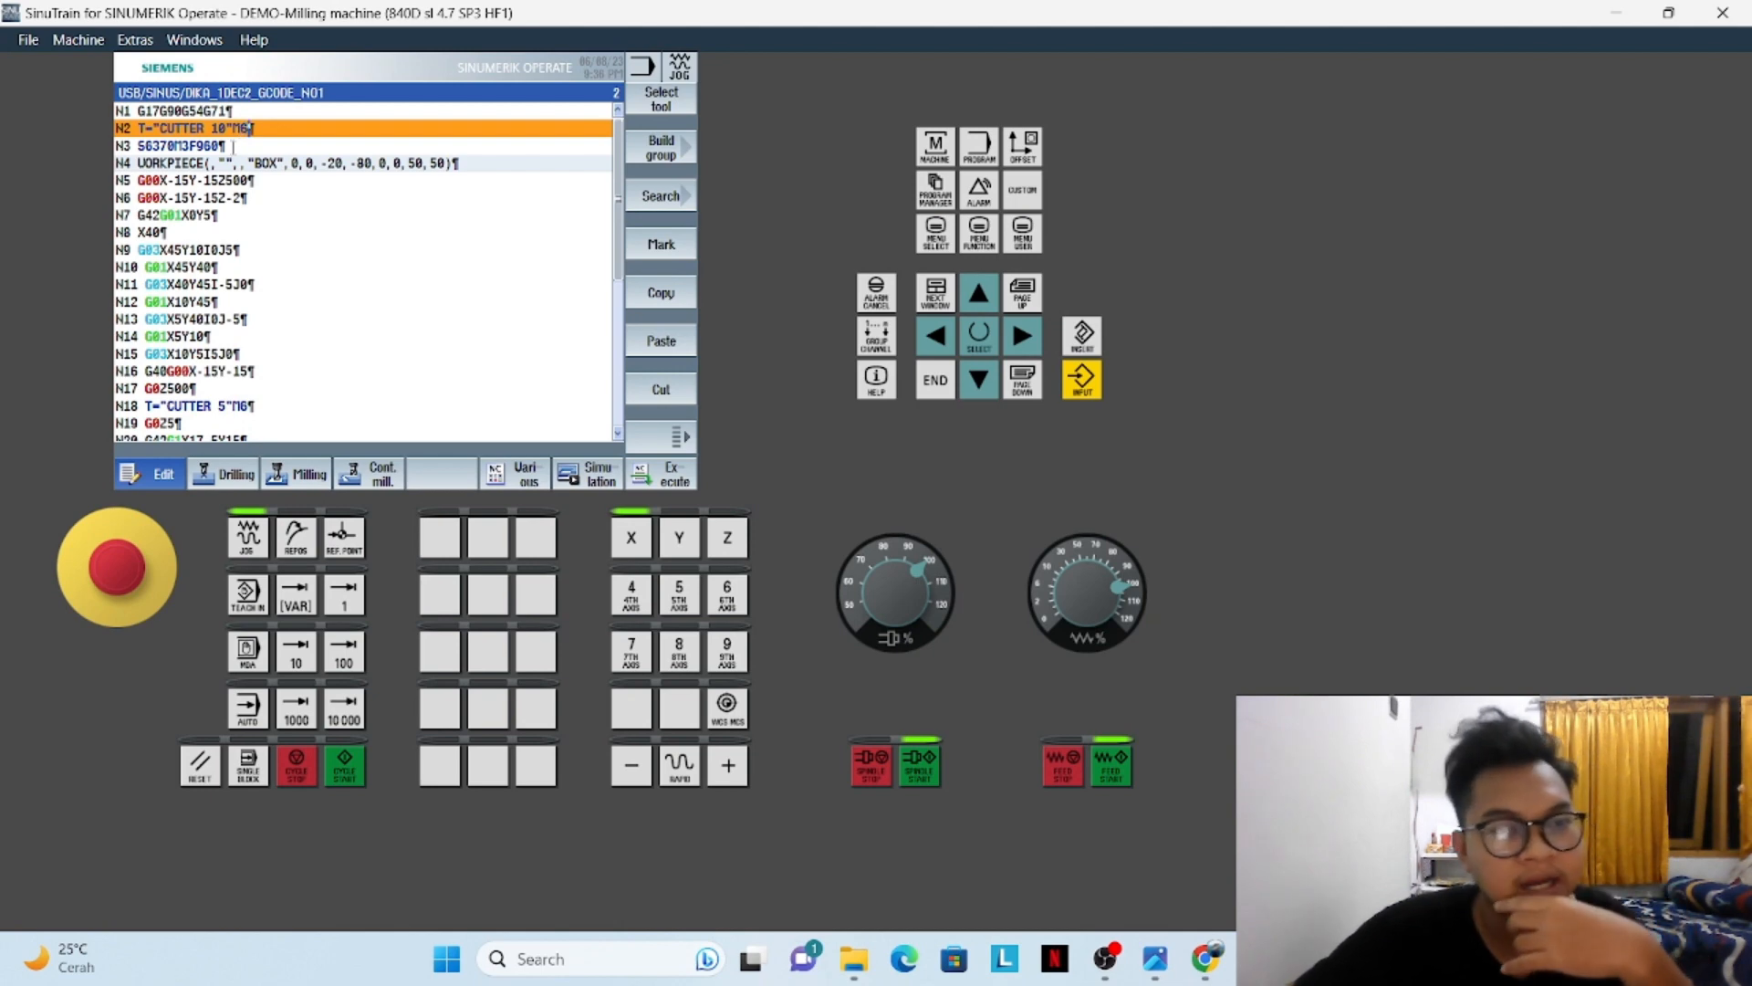
Examine the spindle speed and feed rate codes in line N3
mouse_move(191, 161)
left_mouse_down()
mouse_move(139, 163)
mouse_move(204, 145)
mouse_move(142, 144)
mouse_move(219, 145)
left_mouse_up()
left_click(139, 146)
left_click(141, 154)
left_click(139, 147)
left_click(221, 146)
left_click(220, 144)
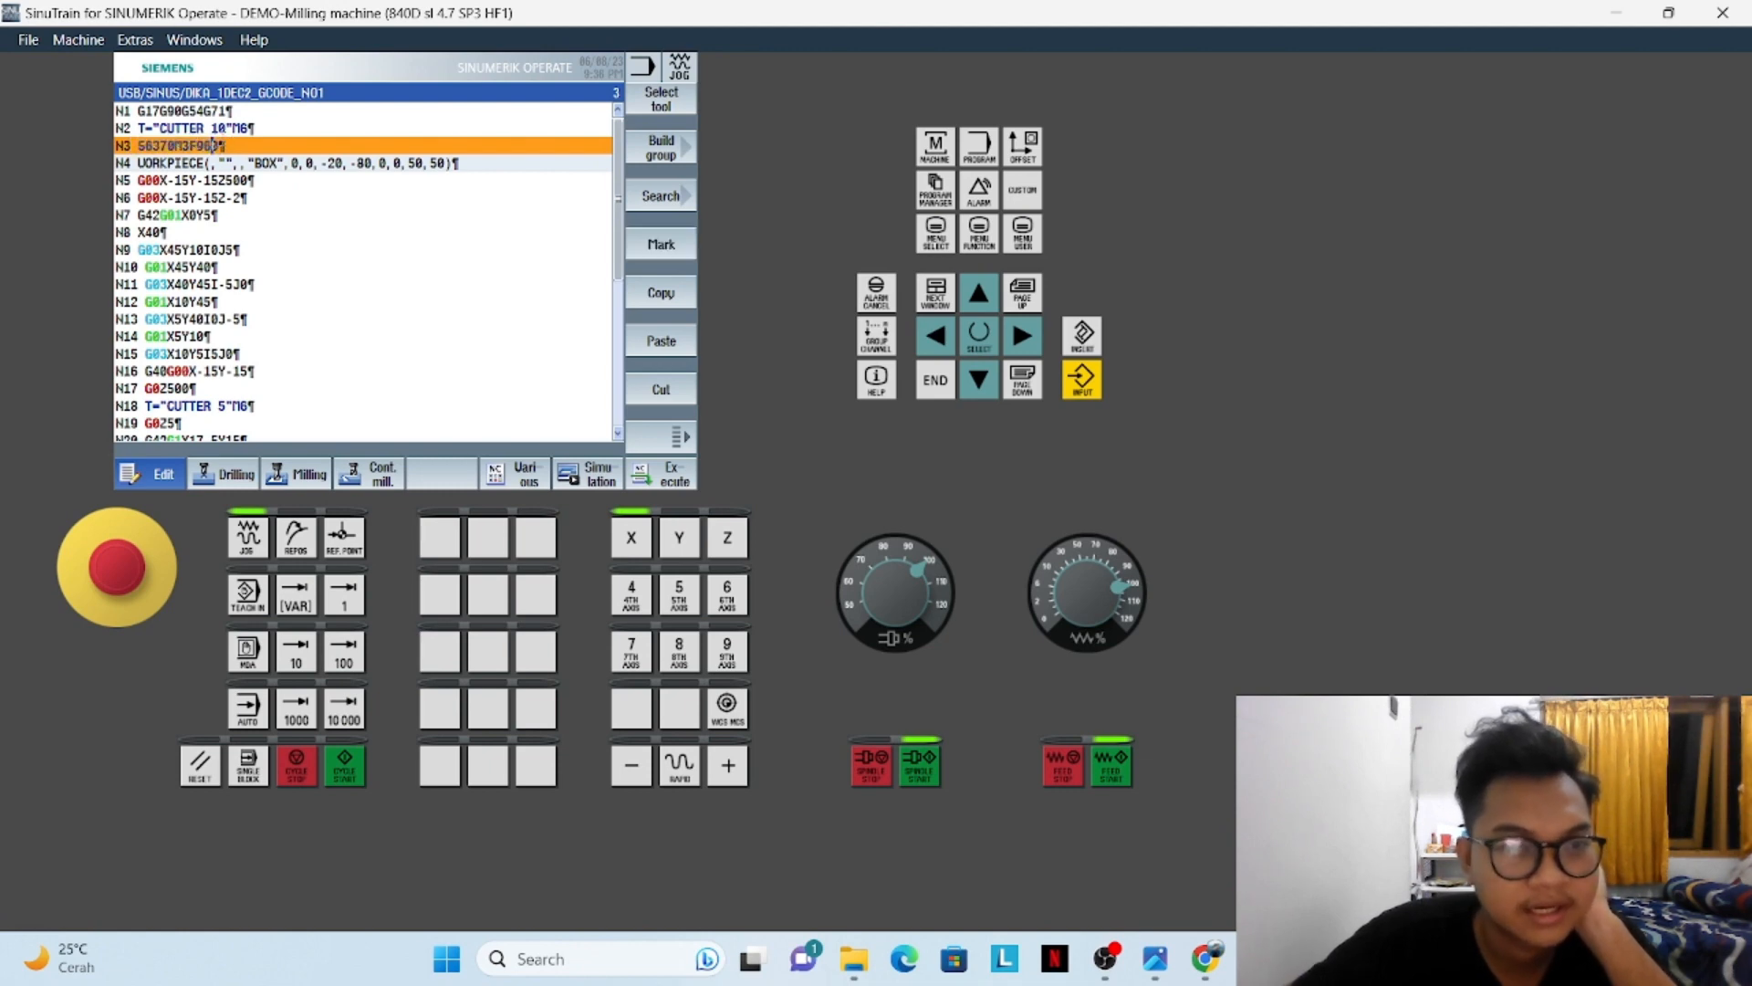
Open the blank definition in line N4, check the block's dimensions against the part drawing, and accept it unchanged
left_click(204, 163)
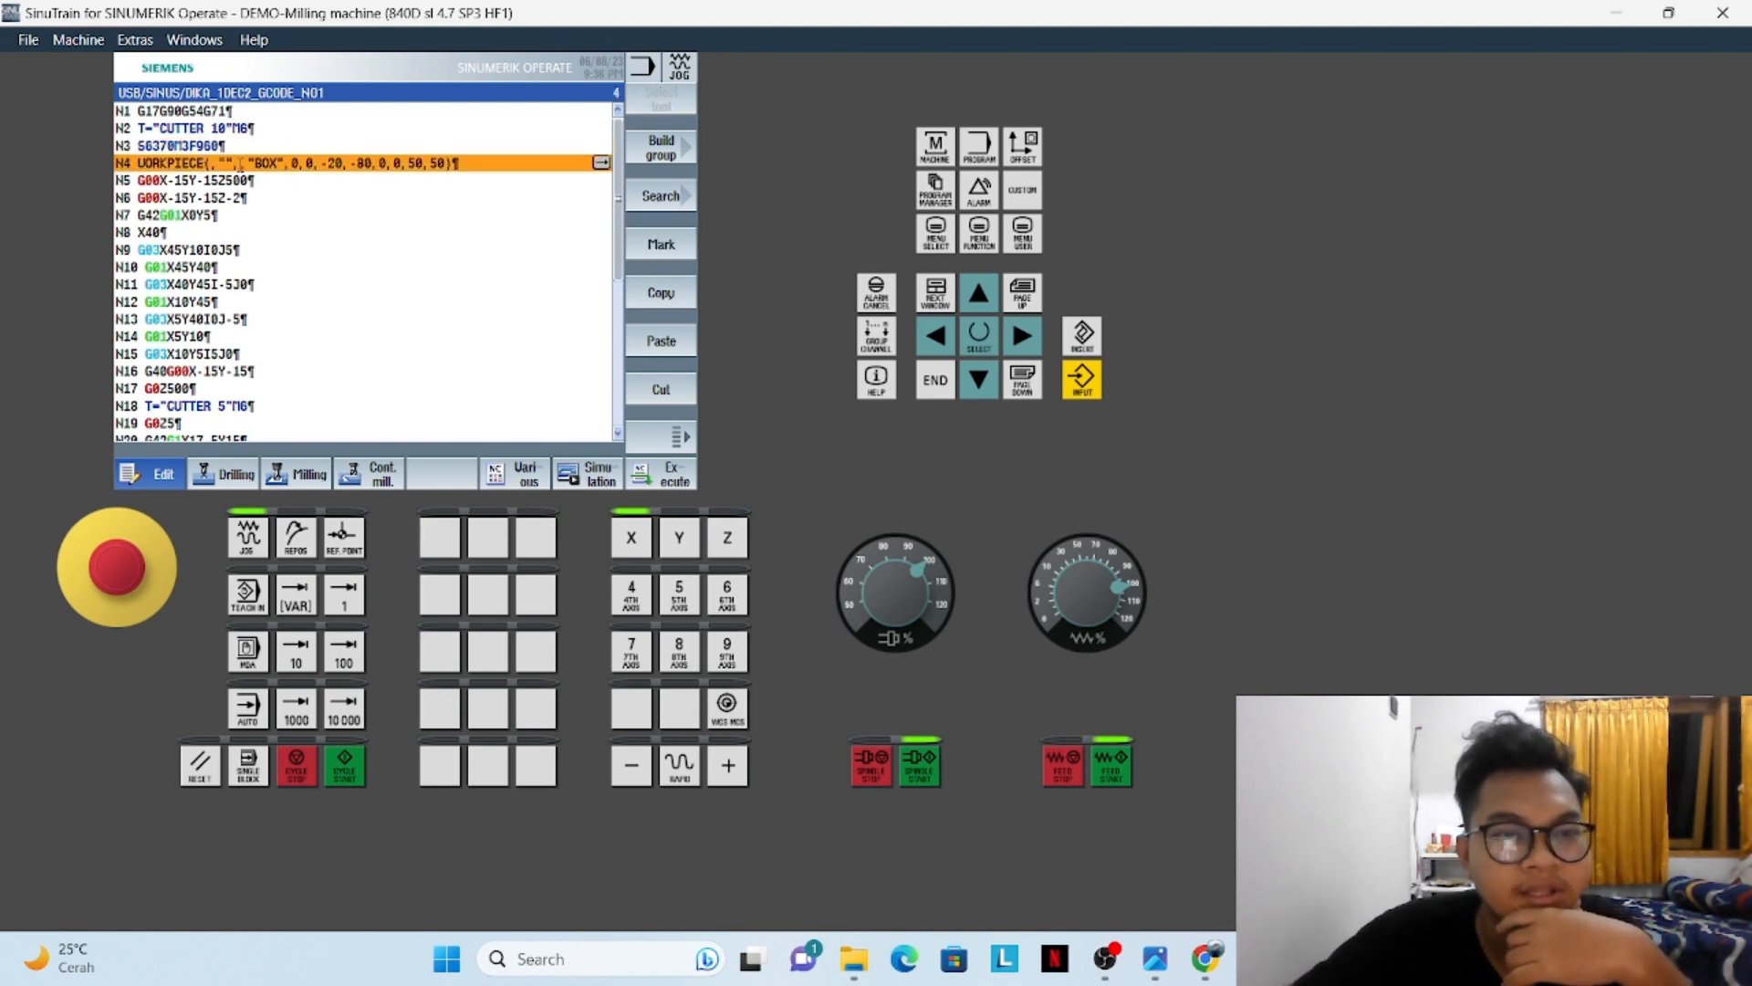
left_click(602, 166)
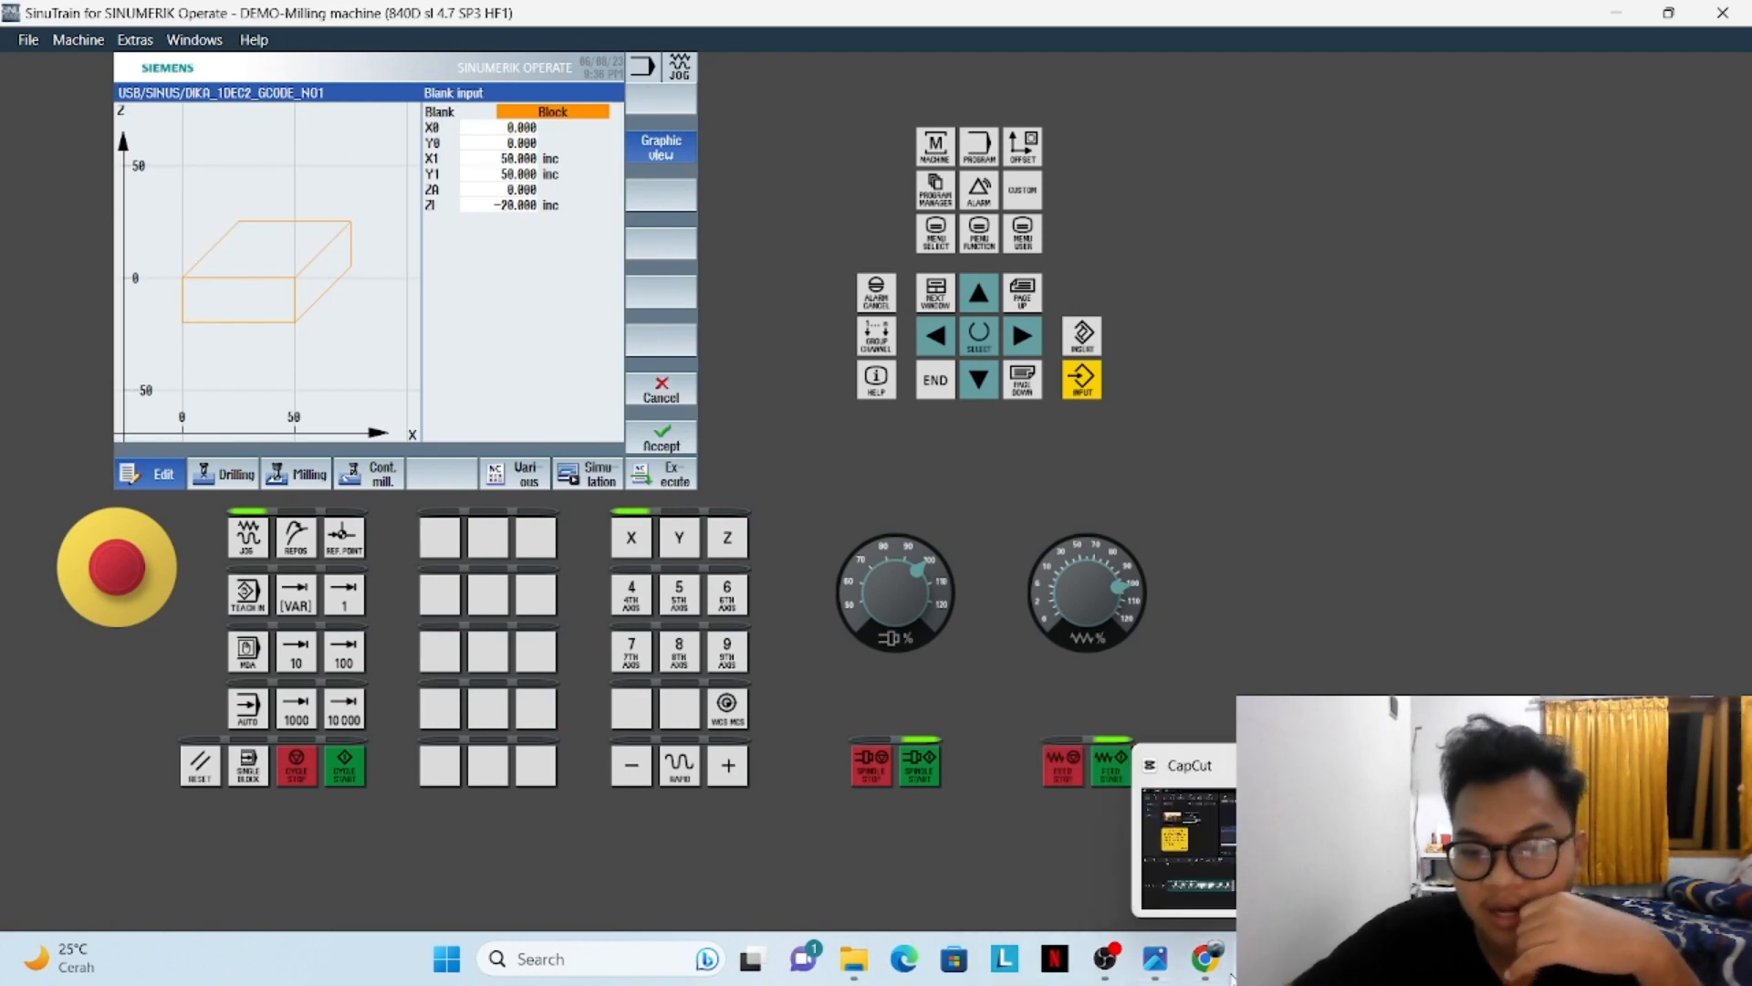
mouse_move(1154, 958)
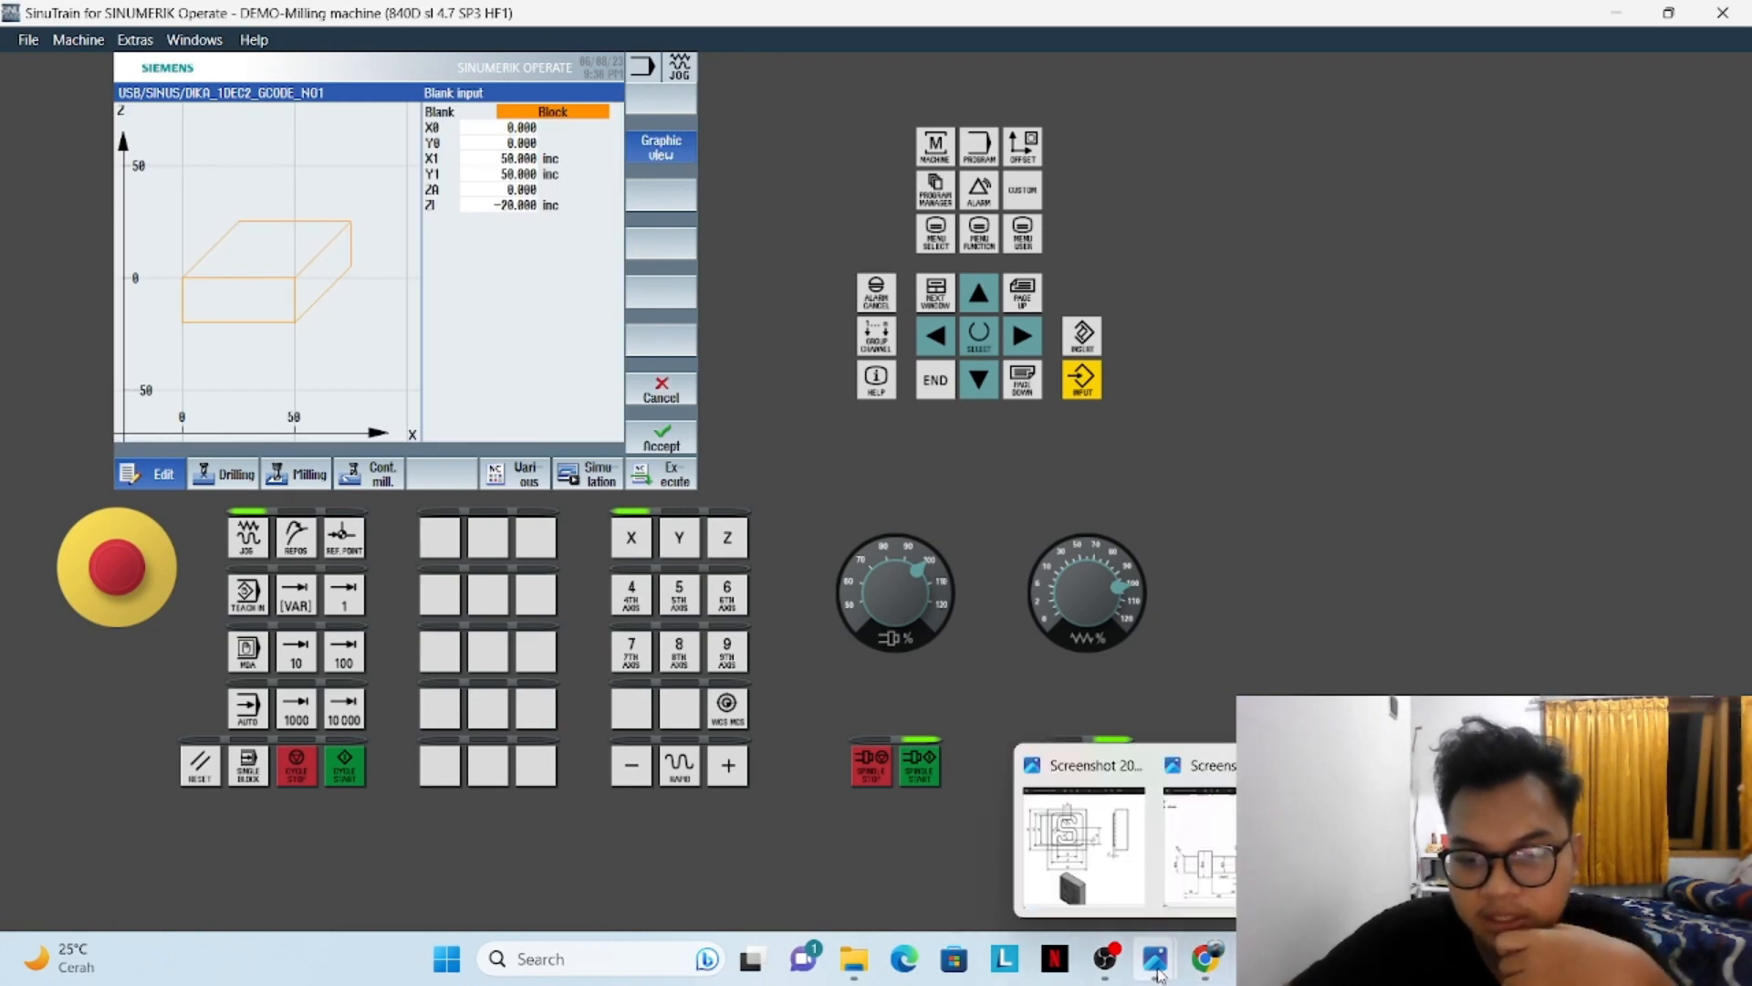
left_click(1104, 831)
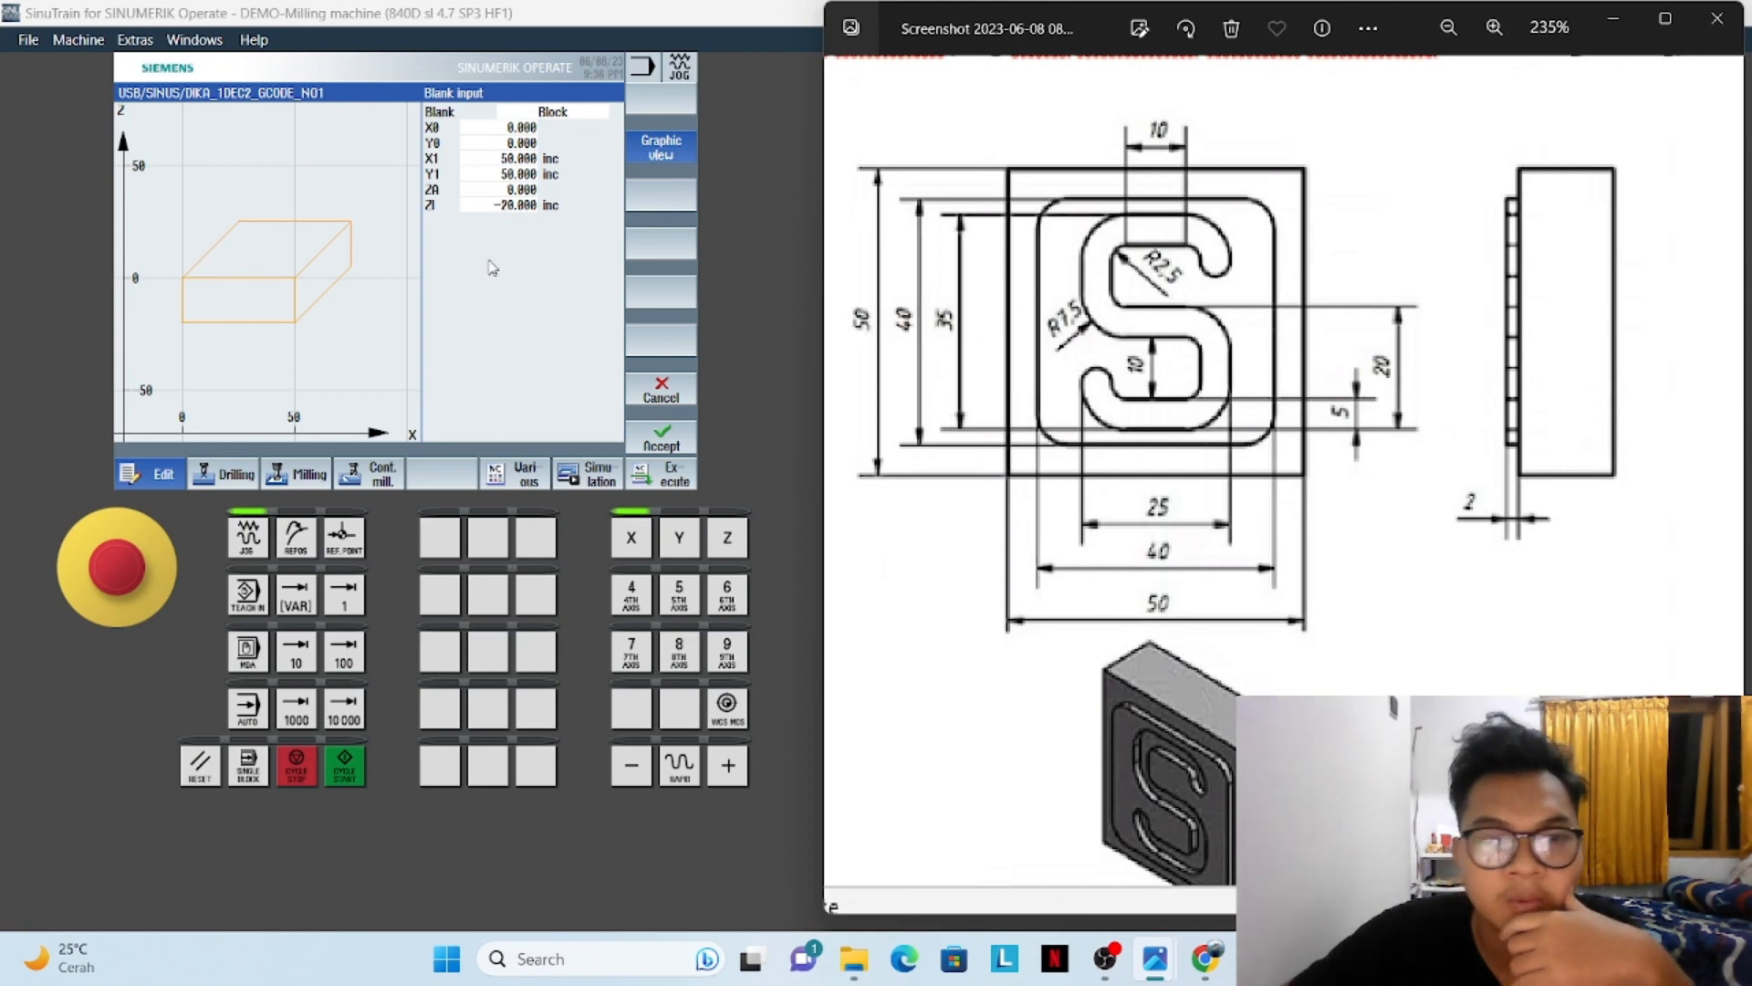
left_click(534, 159)
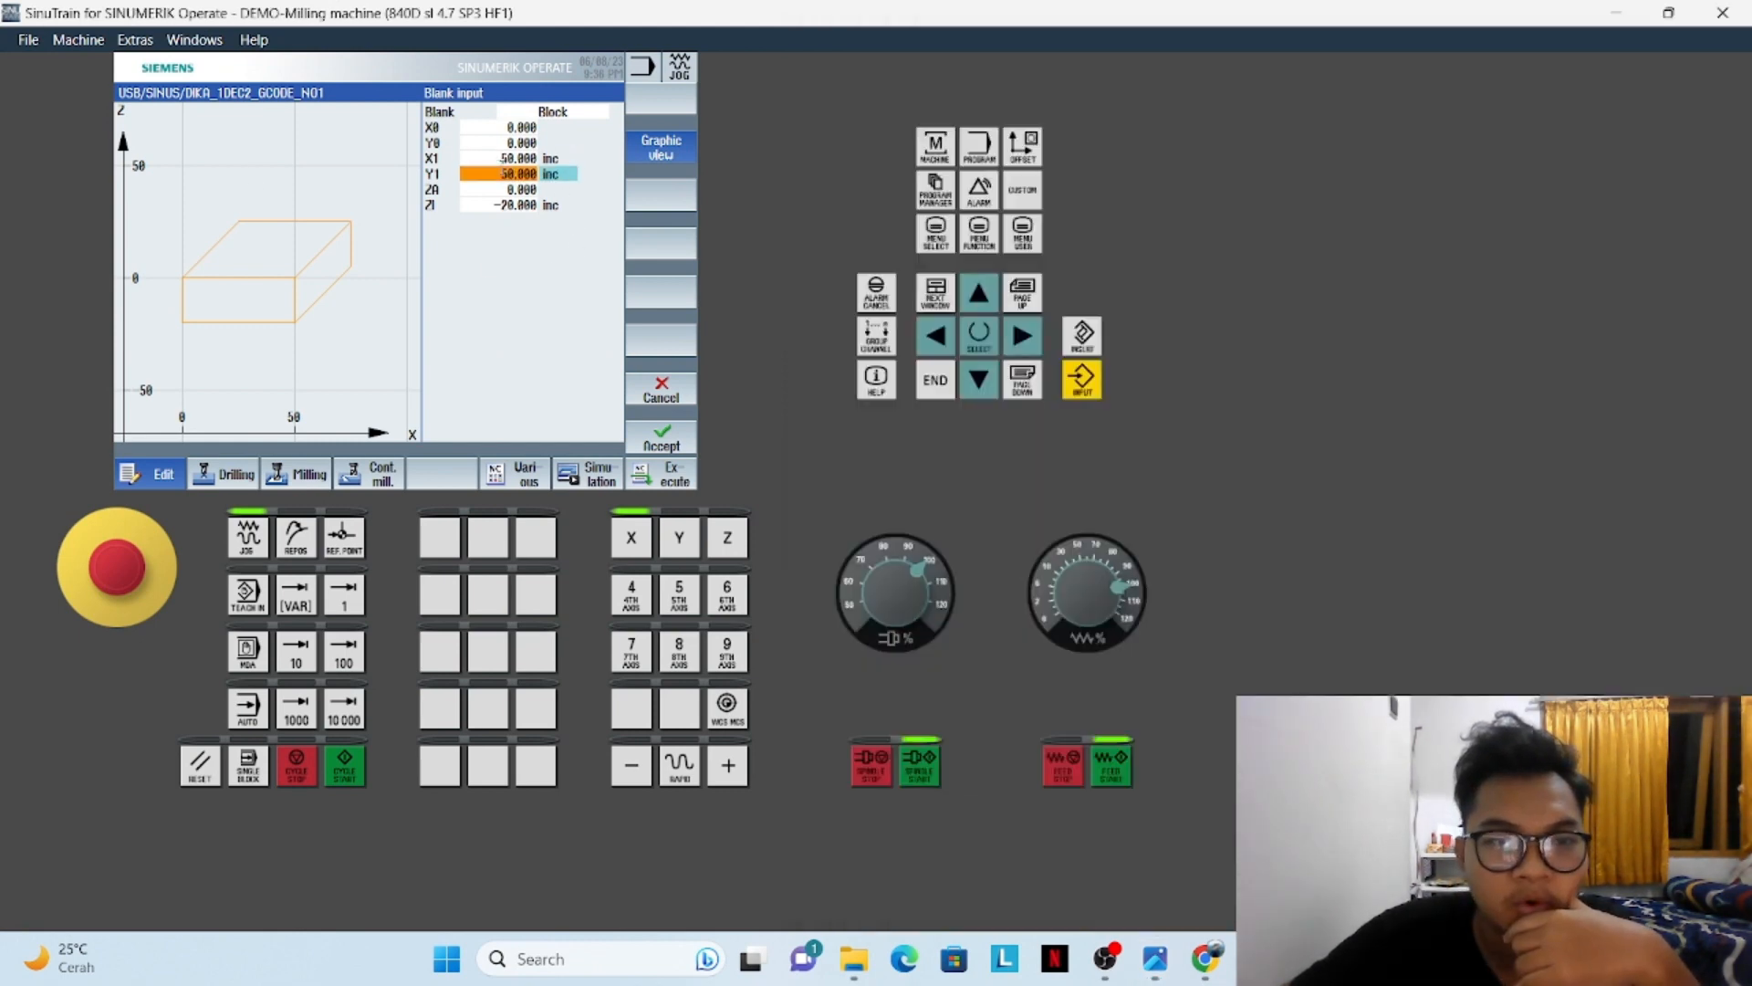
left_click(661, 438)
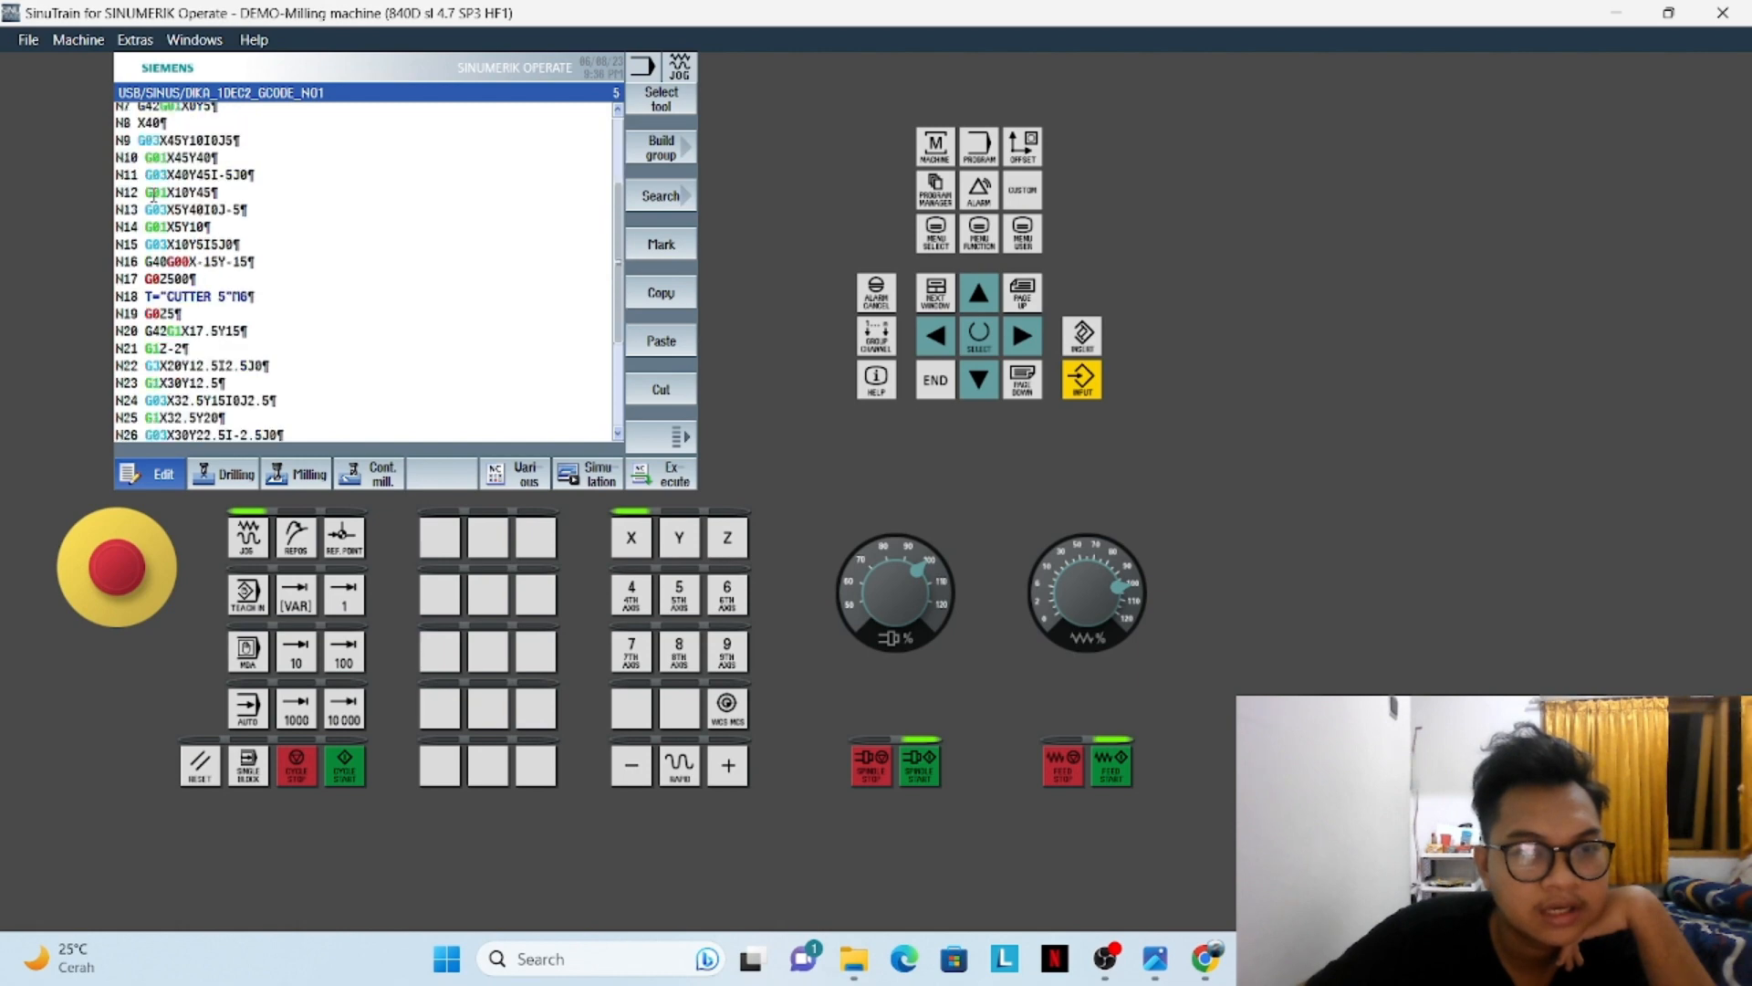
Read through the remaining G-code lines down to the M30 program end and return to the beginning
scroll(365, 274, "down", 5)
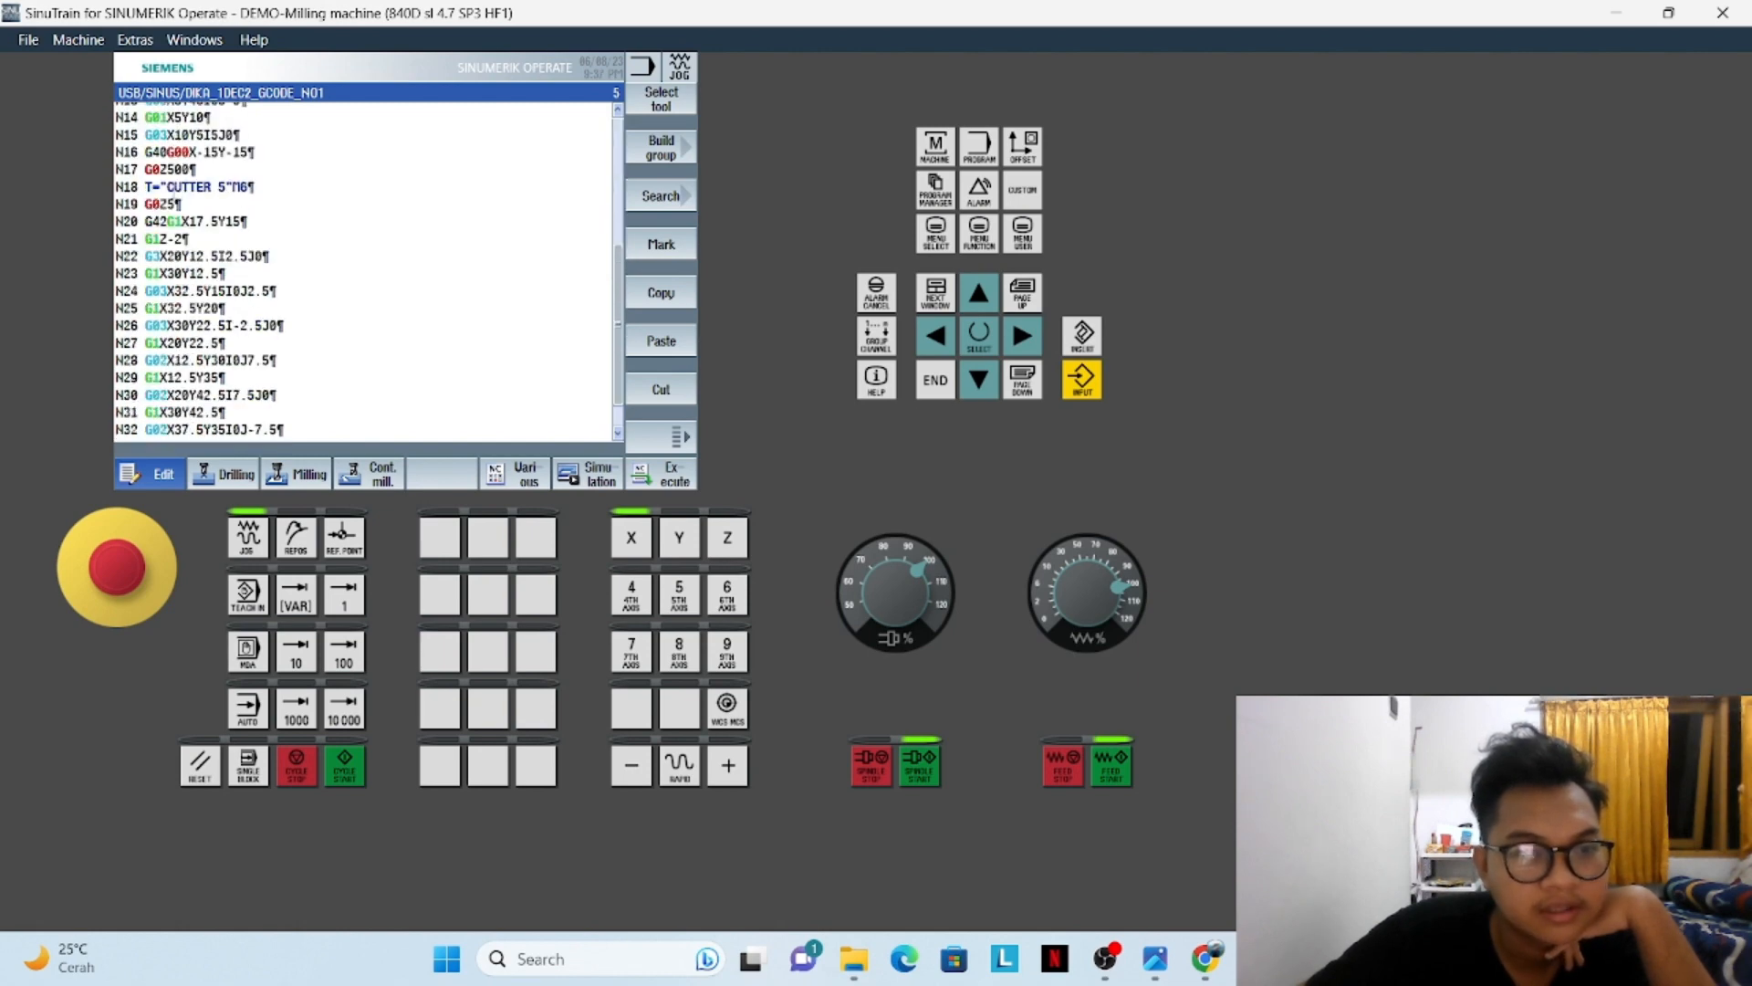
scroll(175, 197, "down", 2)
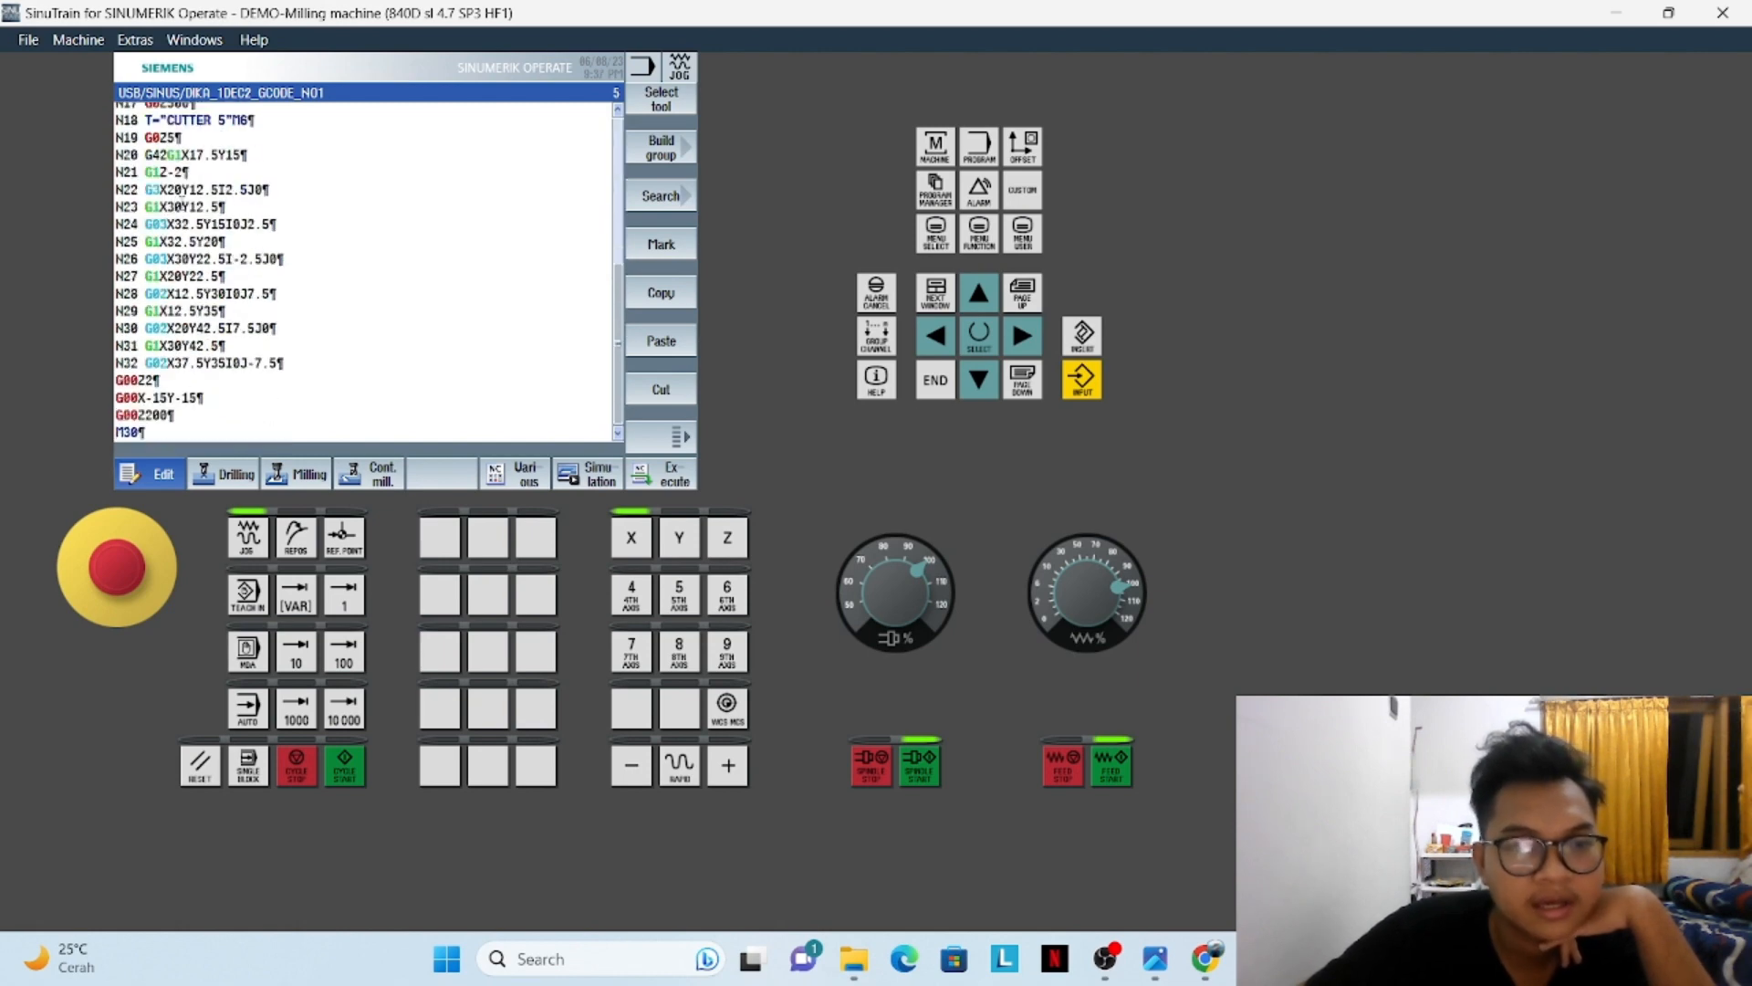
scroll(184, 202, "up", 6)
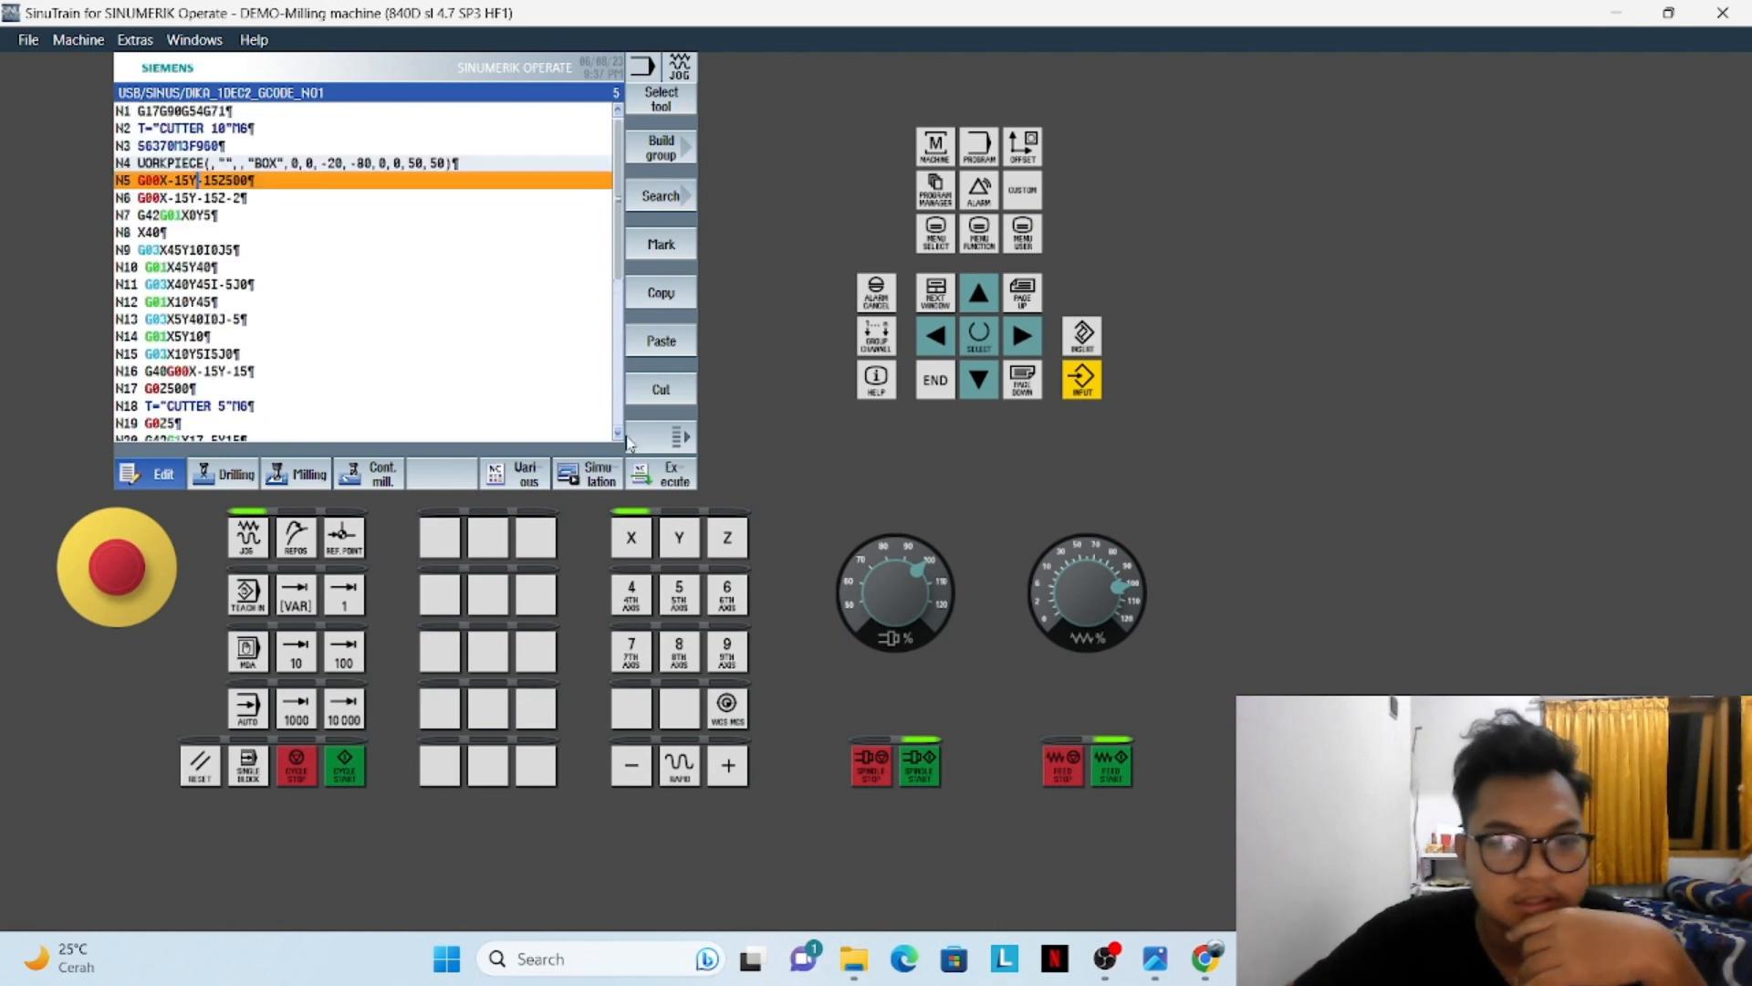
Simulate the G-code program and compare the machined part in top view with the S-shaped part drawing
left_click(584, 475)
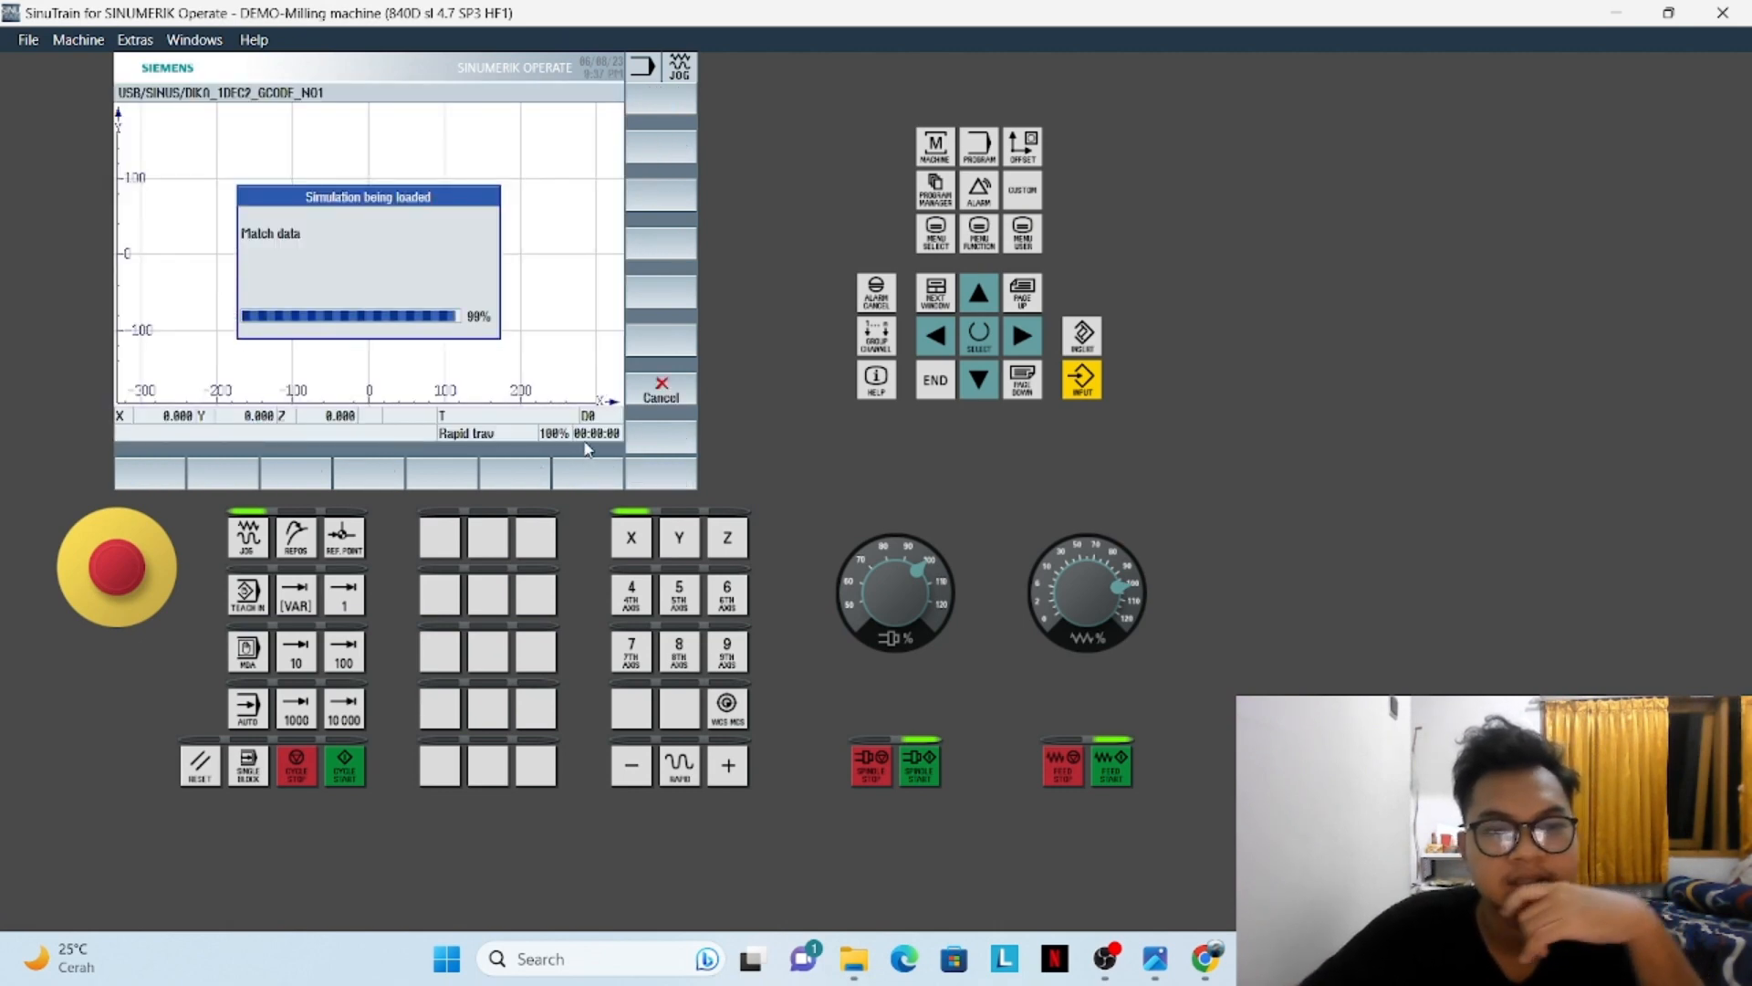
left_click(1157, 960)
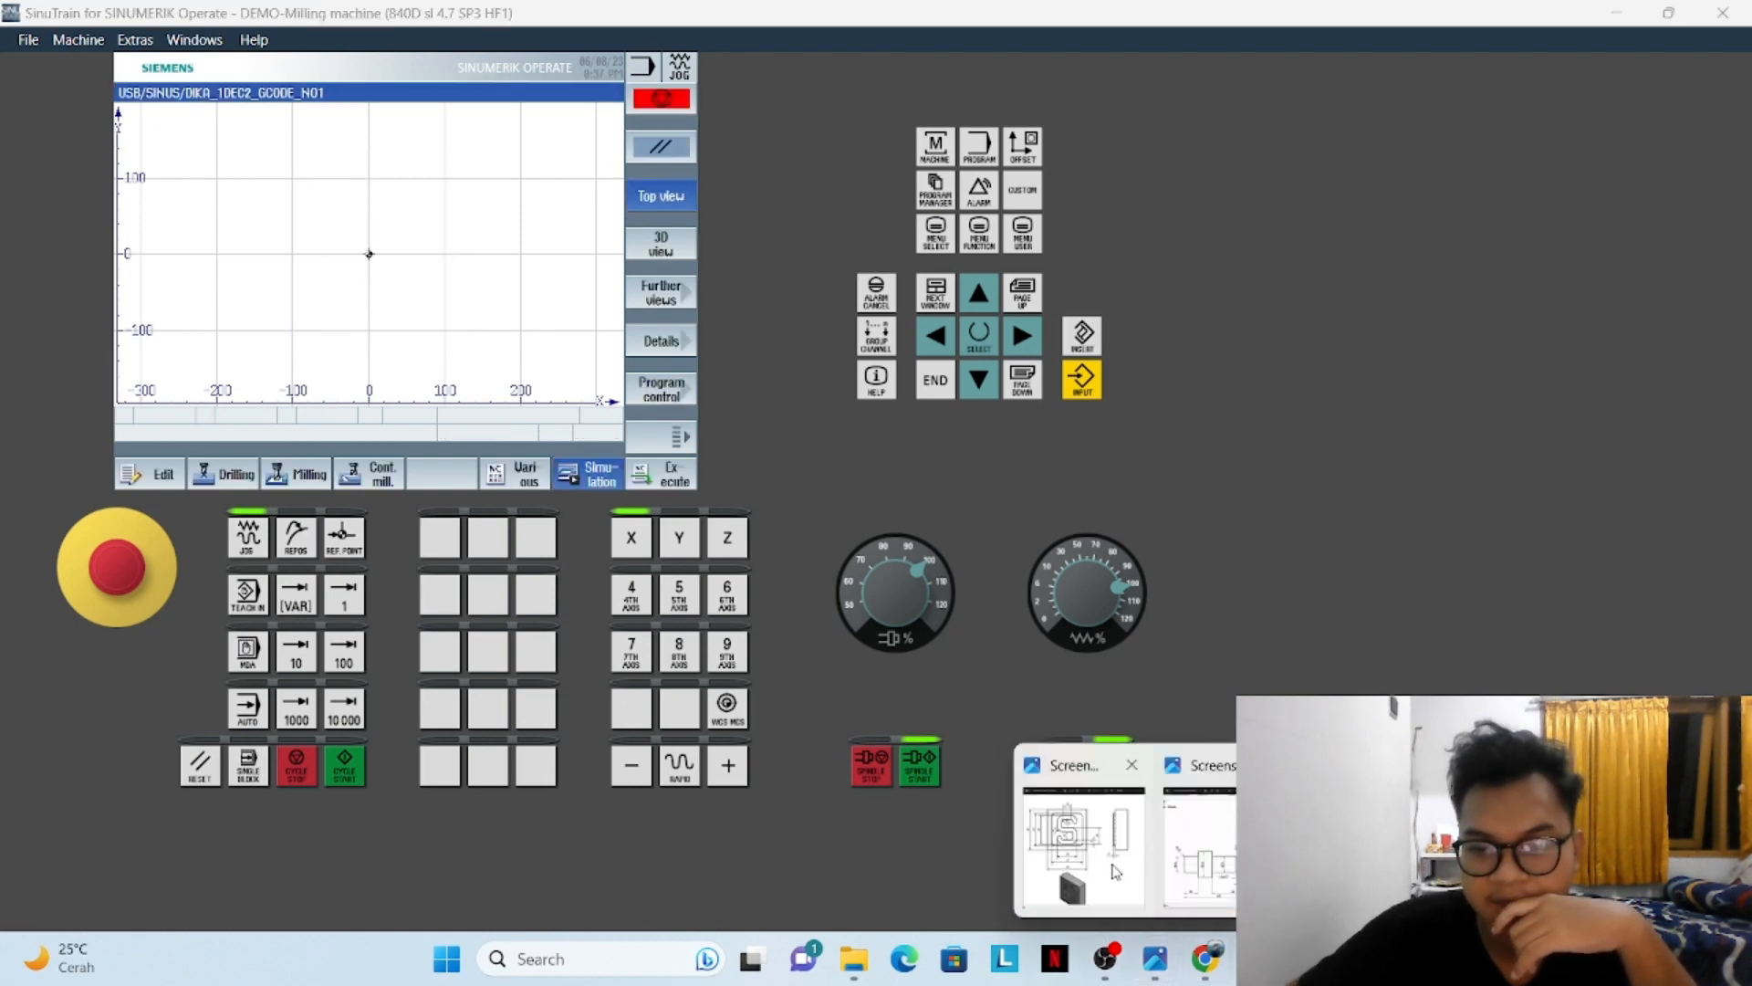
left_click(1114, 840)
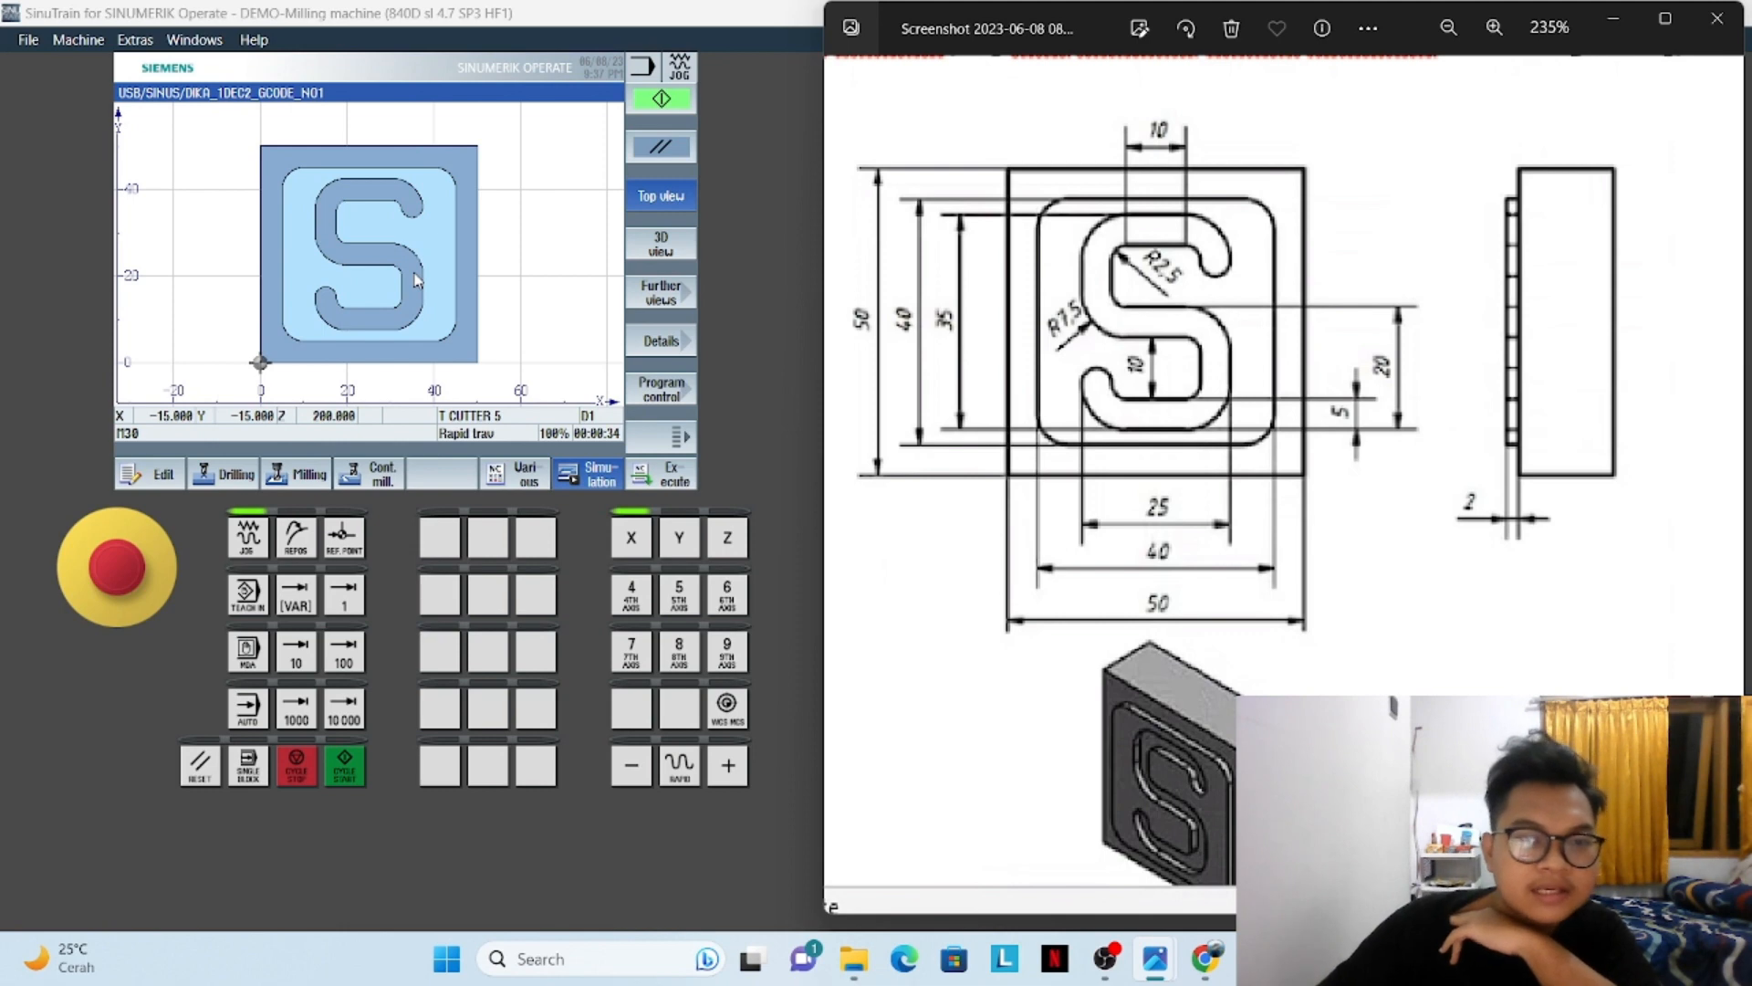
left_click_drag(391, 233, 412, 232)
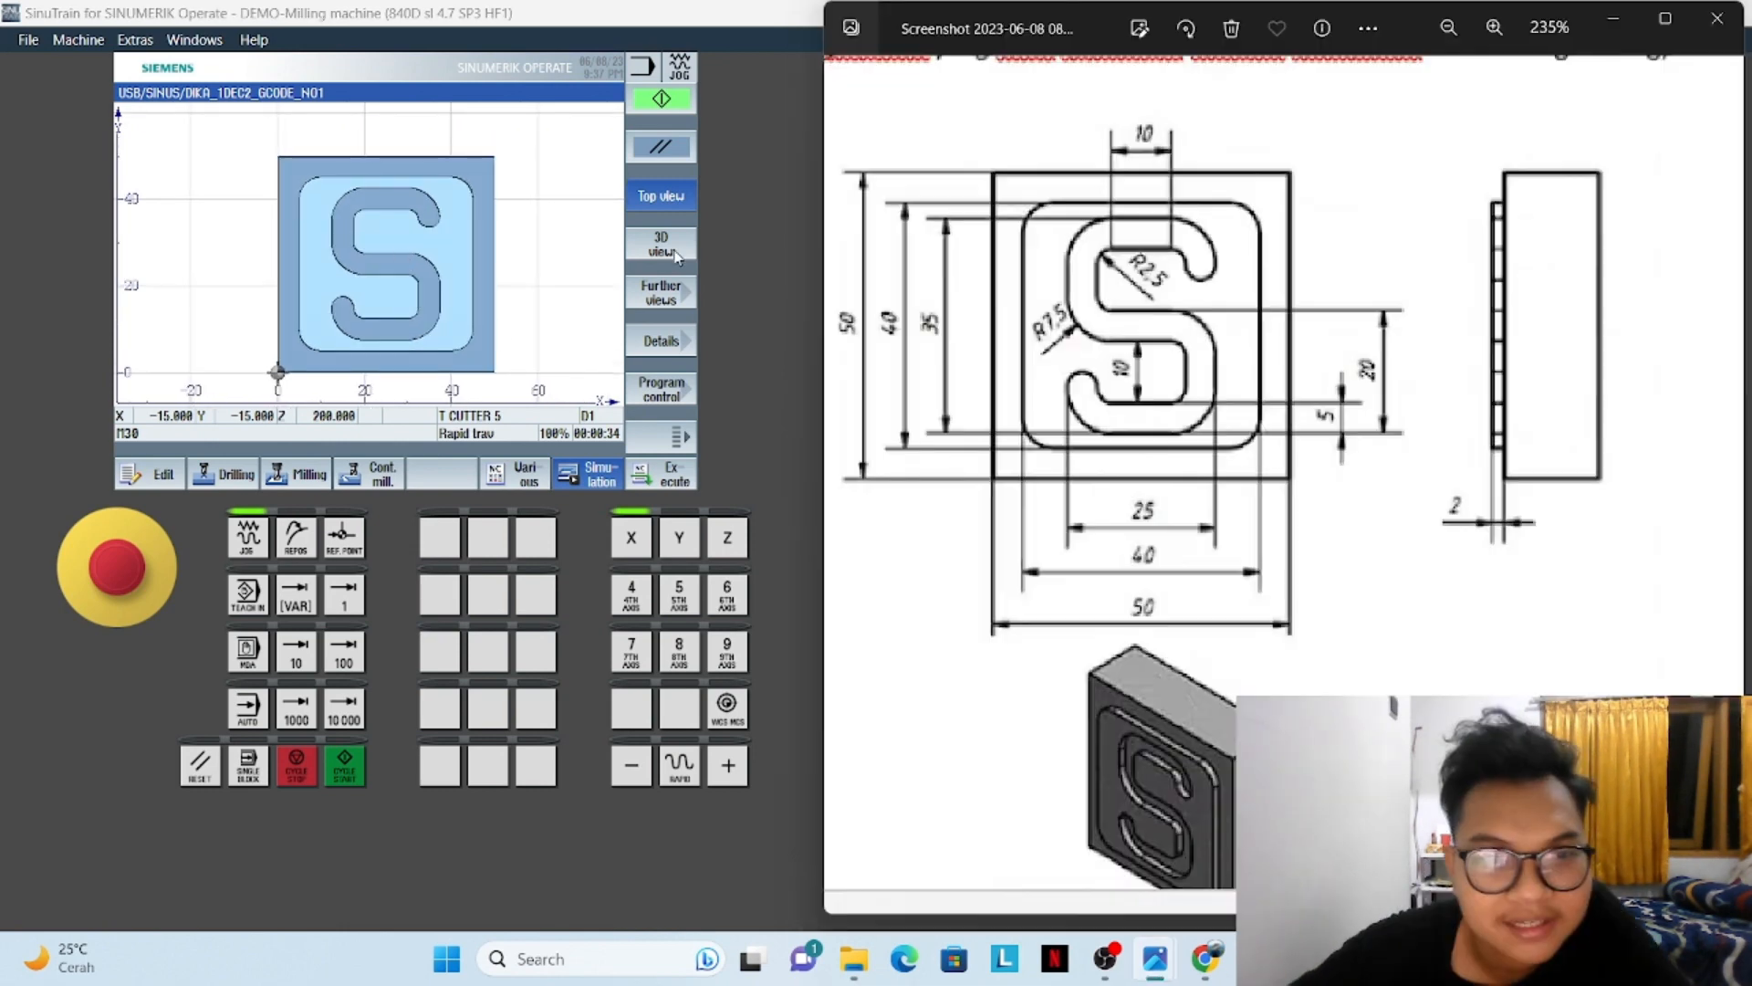
Show the simulated part in 3D and compare it with the isometric view in the drawing
left_click(675, 252)
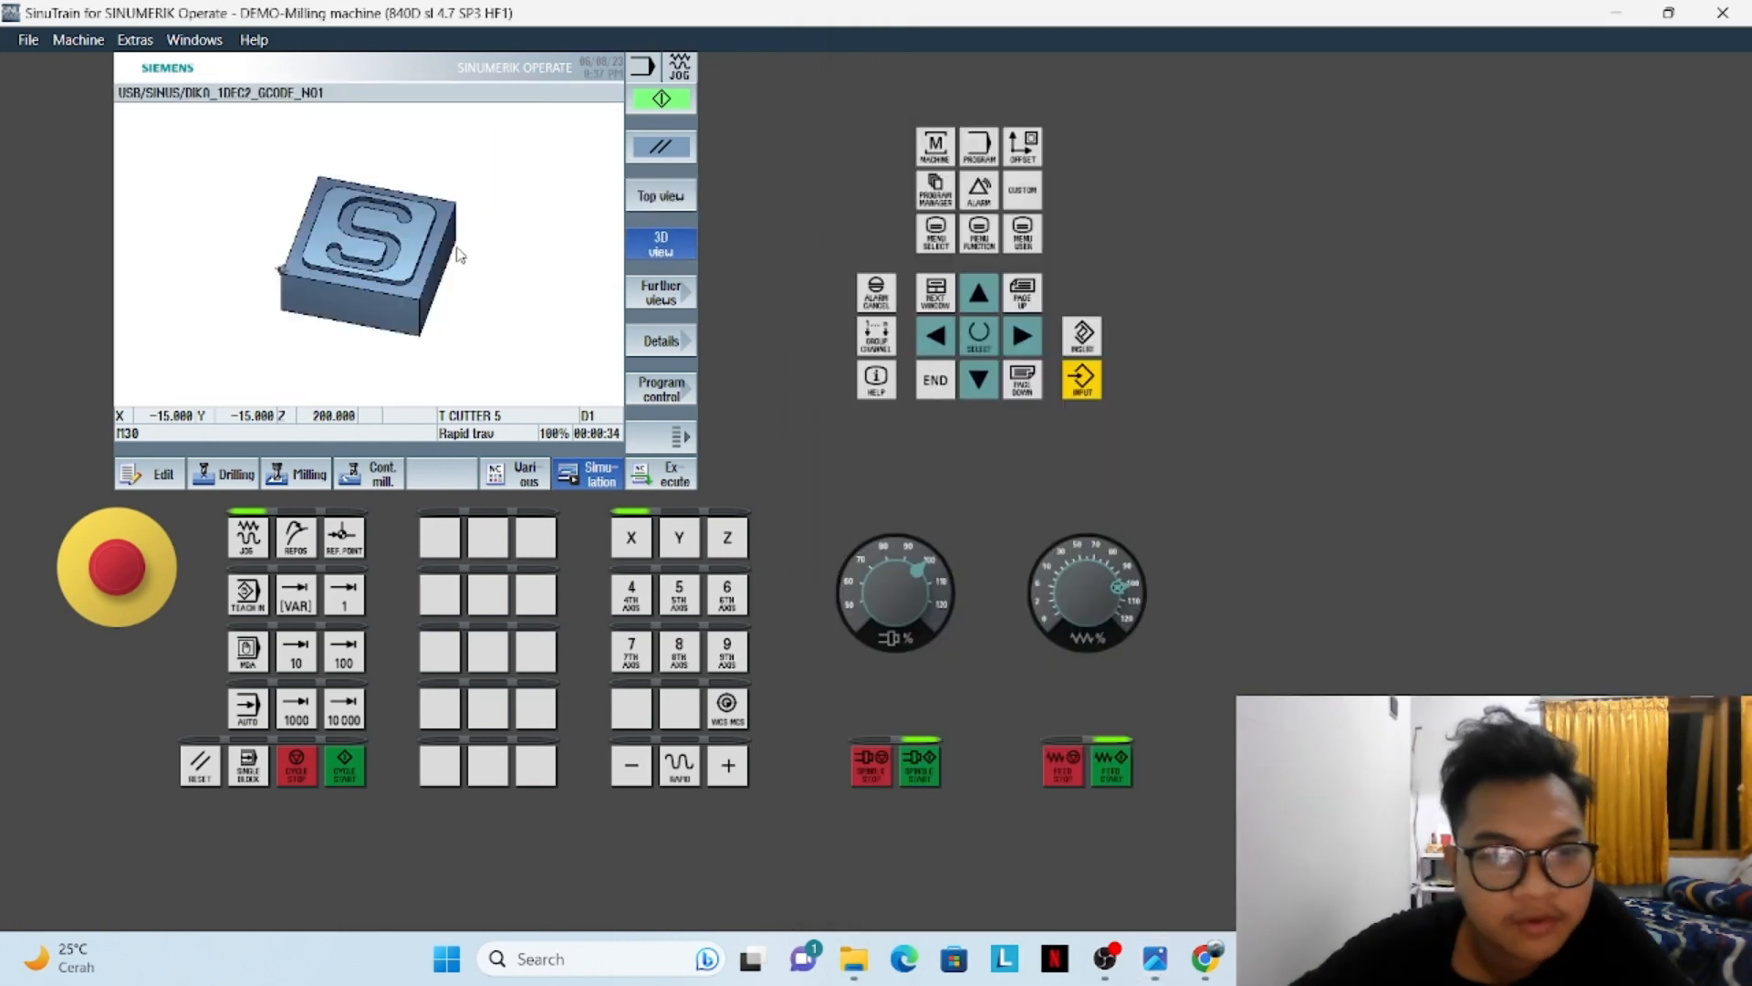
left_click_drag(457, 249, 432, 256)
mouse_move(1151, 953)
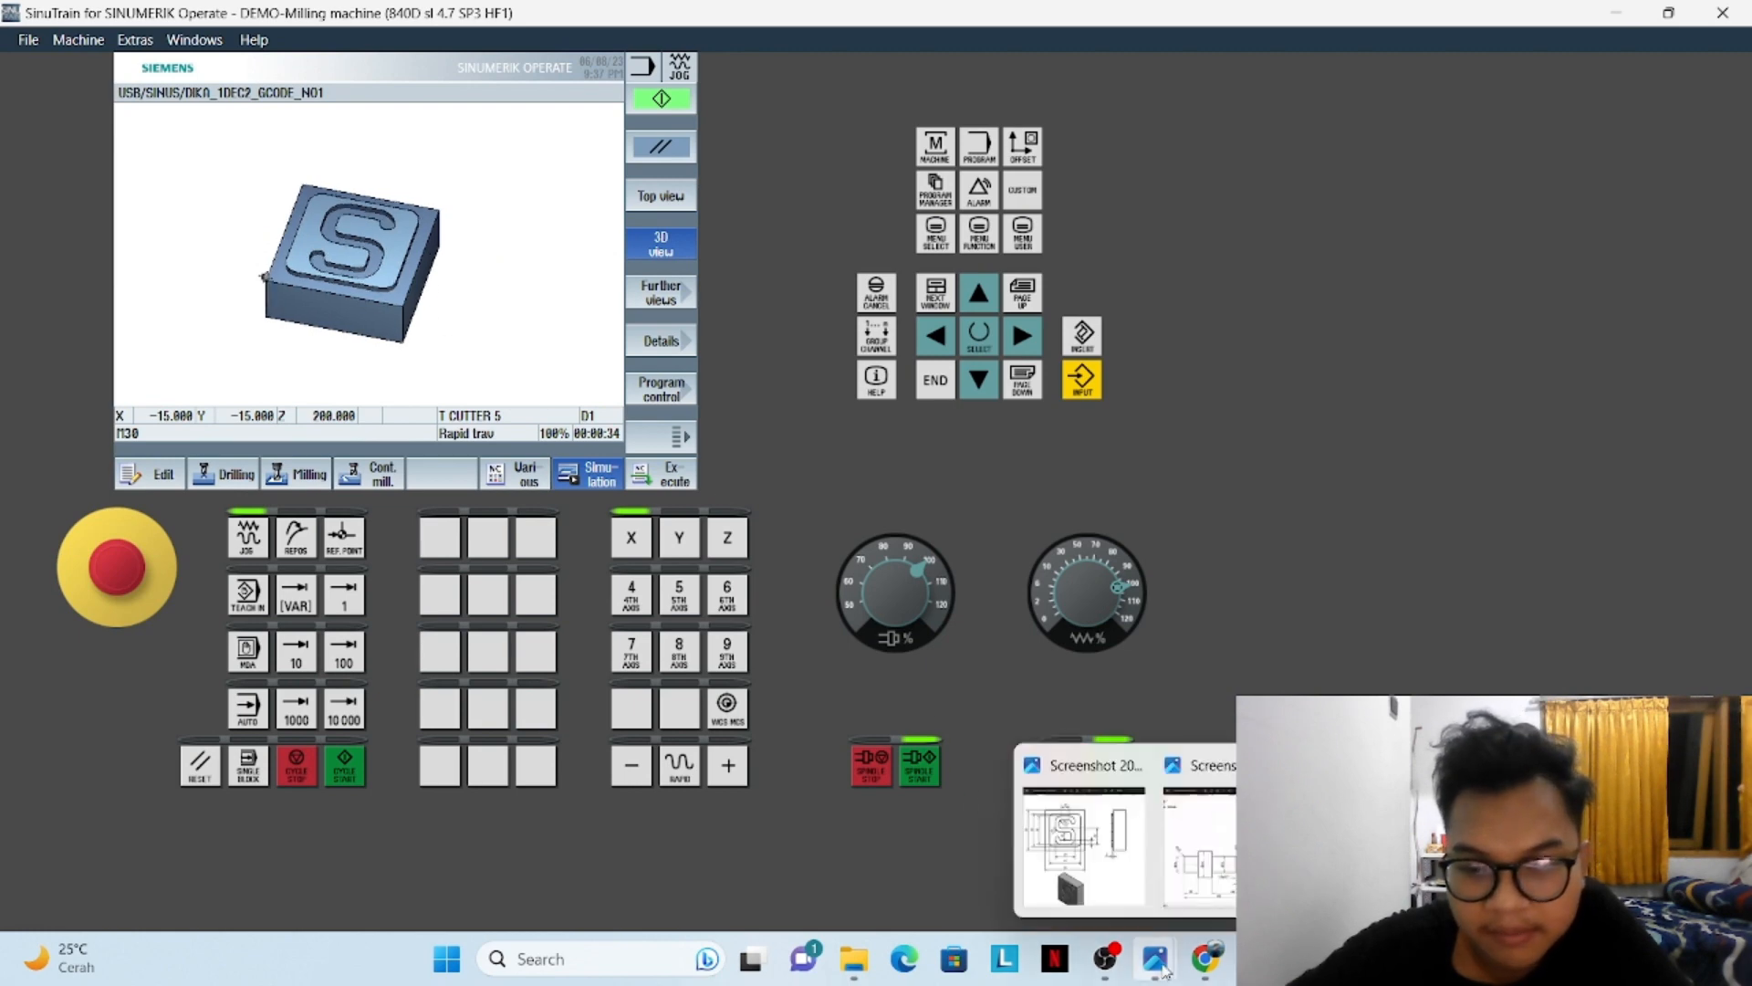
left_click(1103, 809)
scroll(1190, 794, "down", 1)
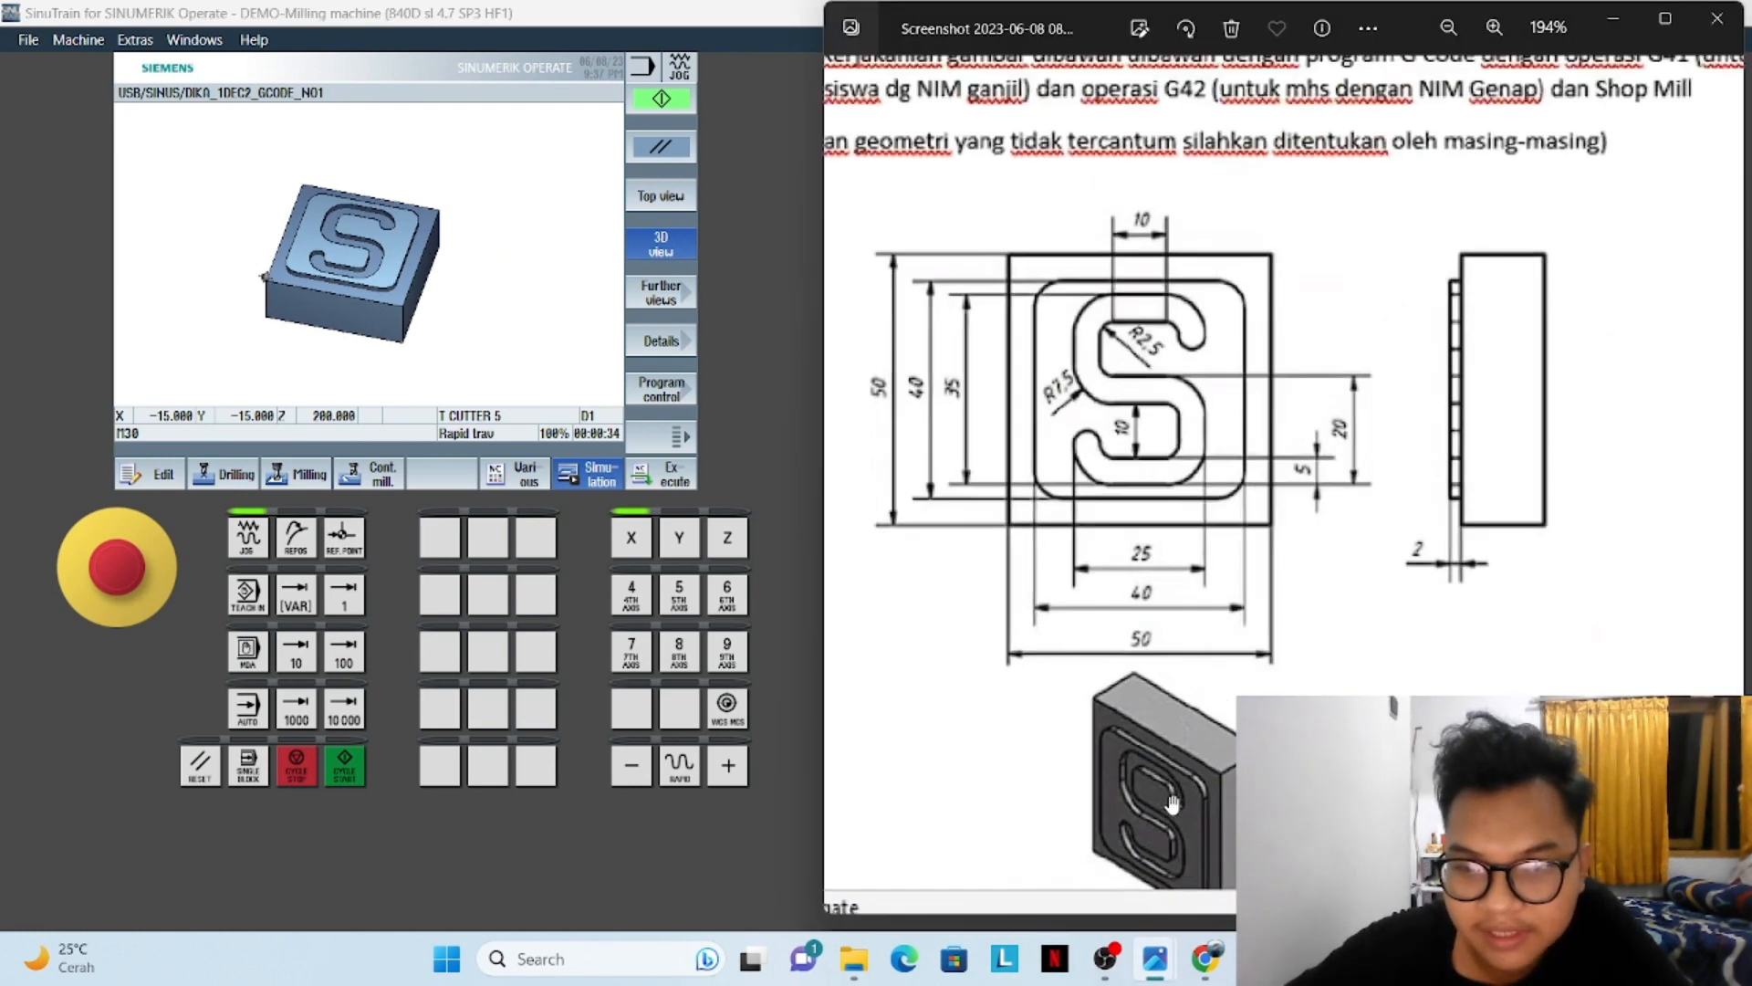
scroll(1189, 794, "up", 3)
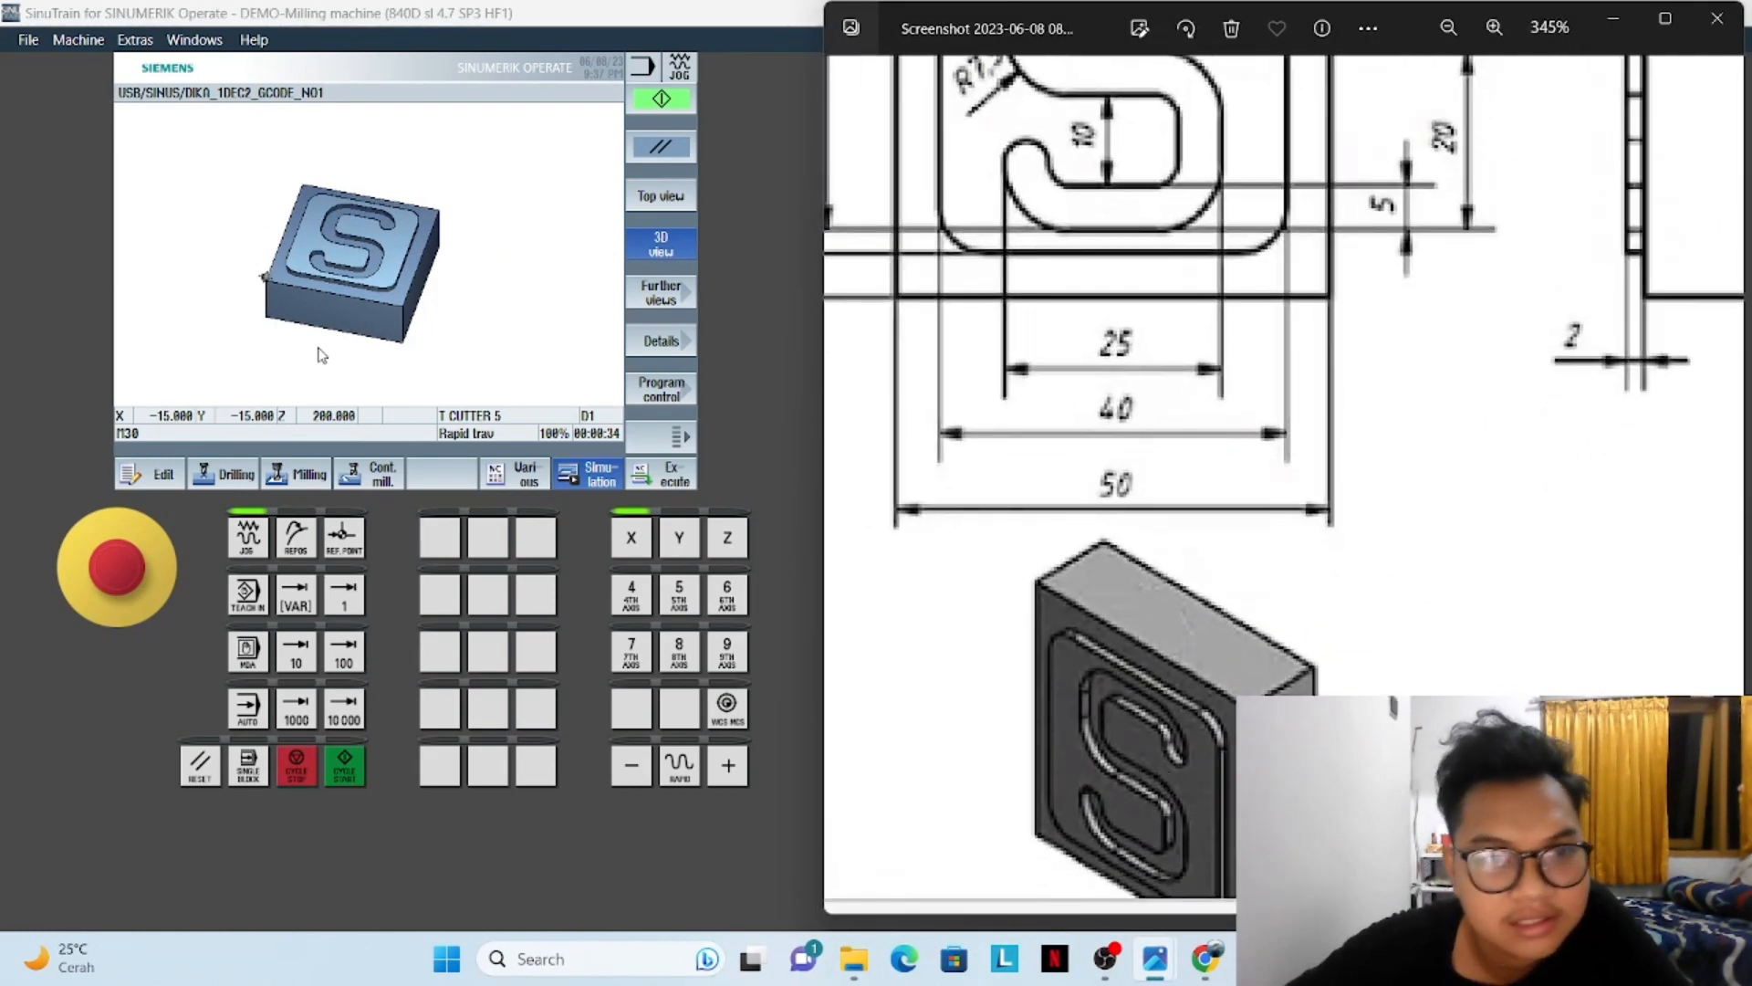
left_click(381, 280)
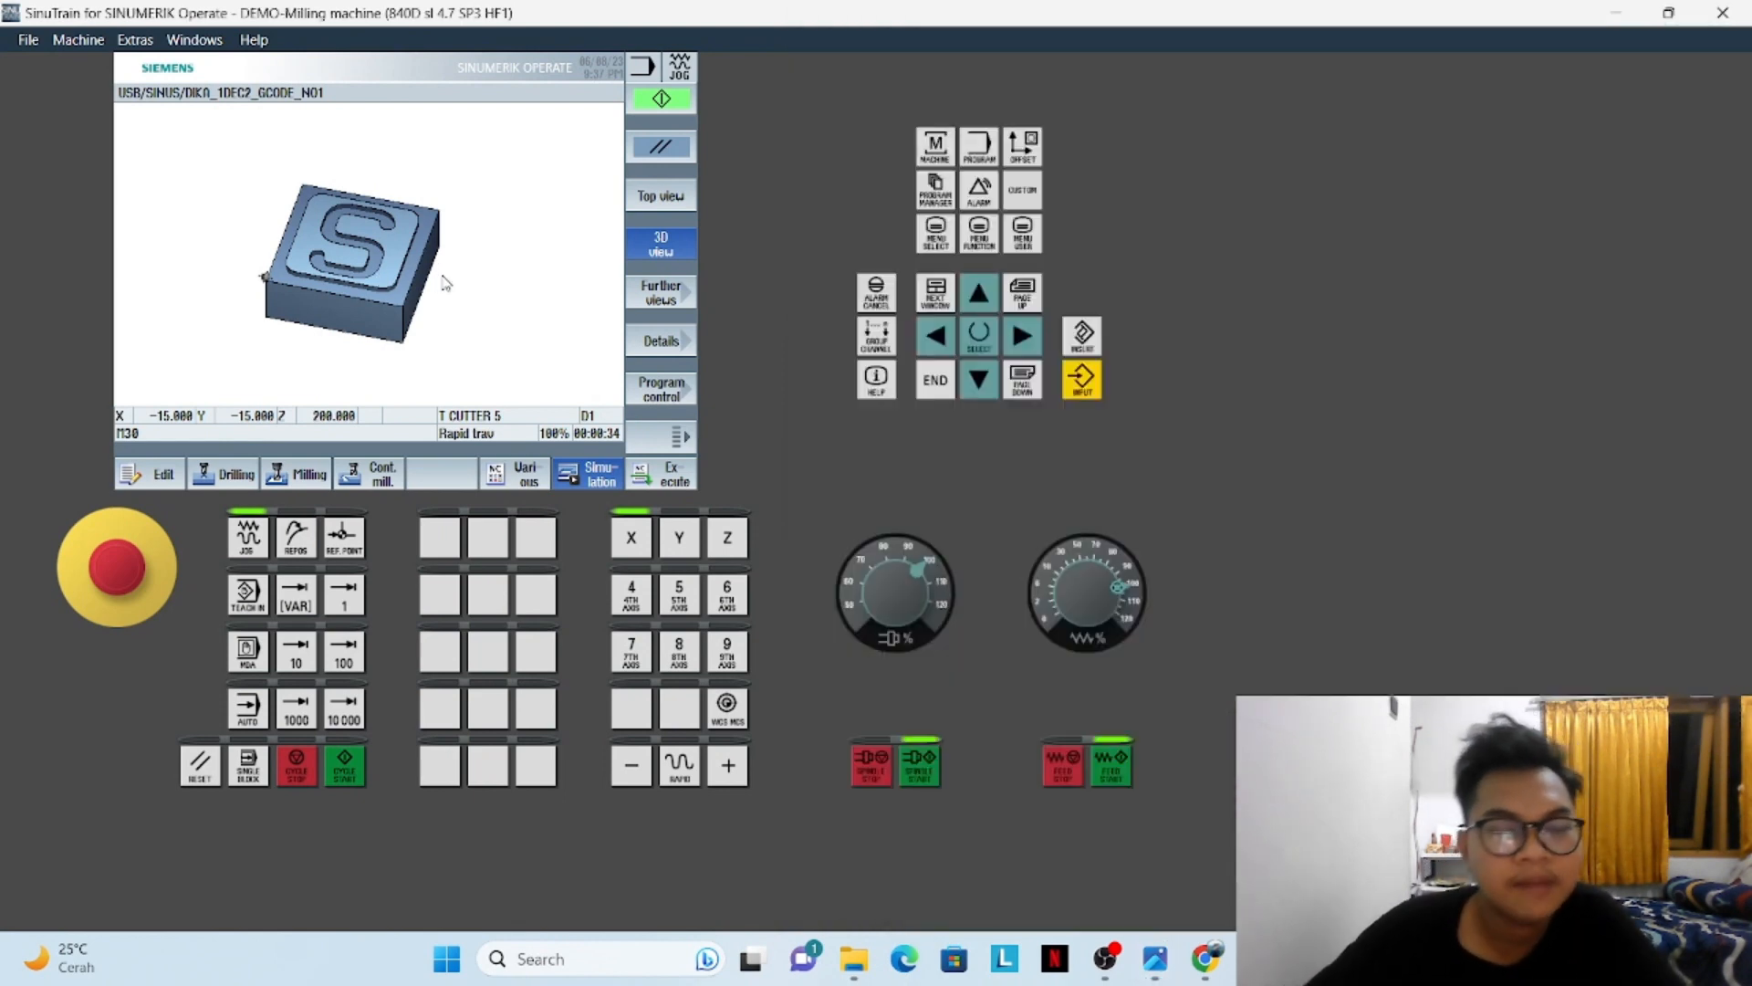
Leave the simulation and open the ShopMill program SHOPMIL_NO1 from the SINUS folder on the USB drive
left_click(173, 473)
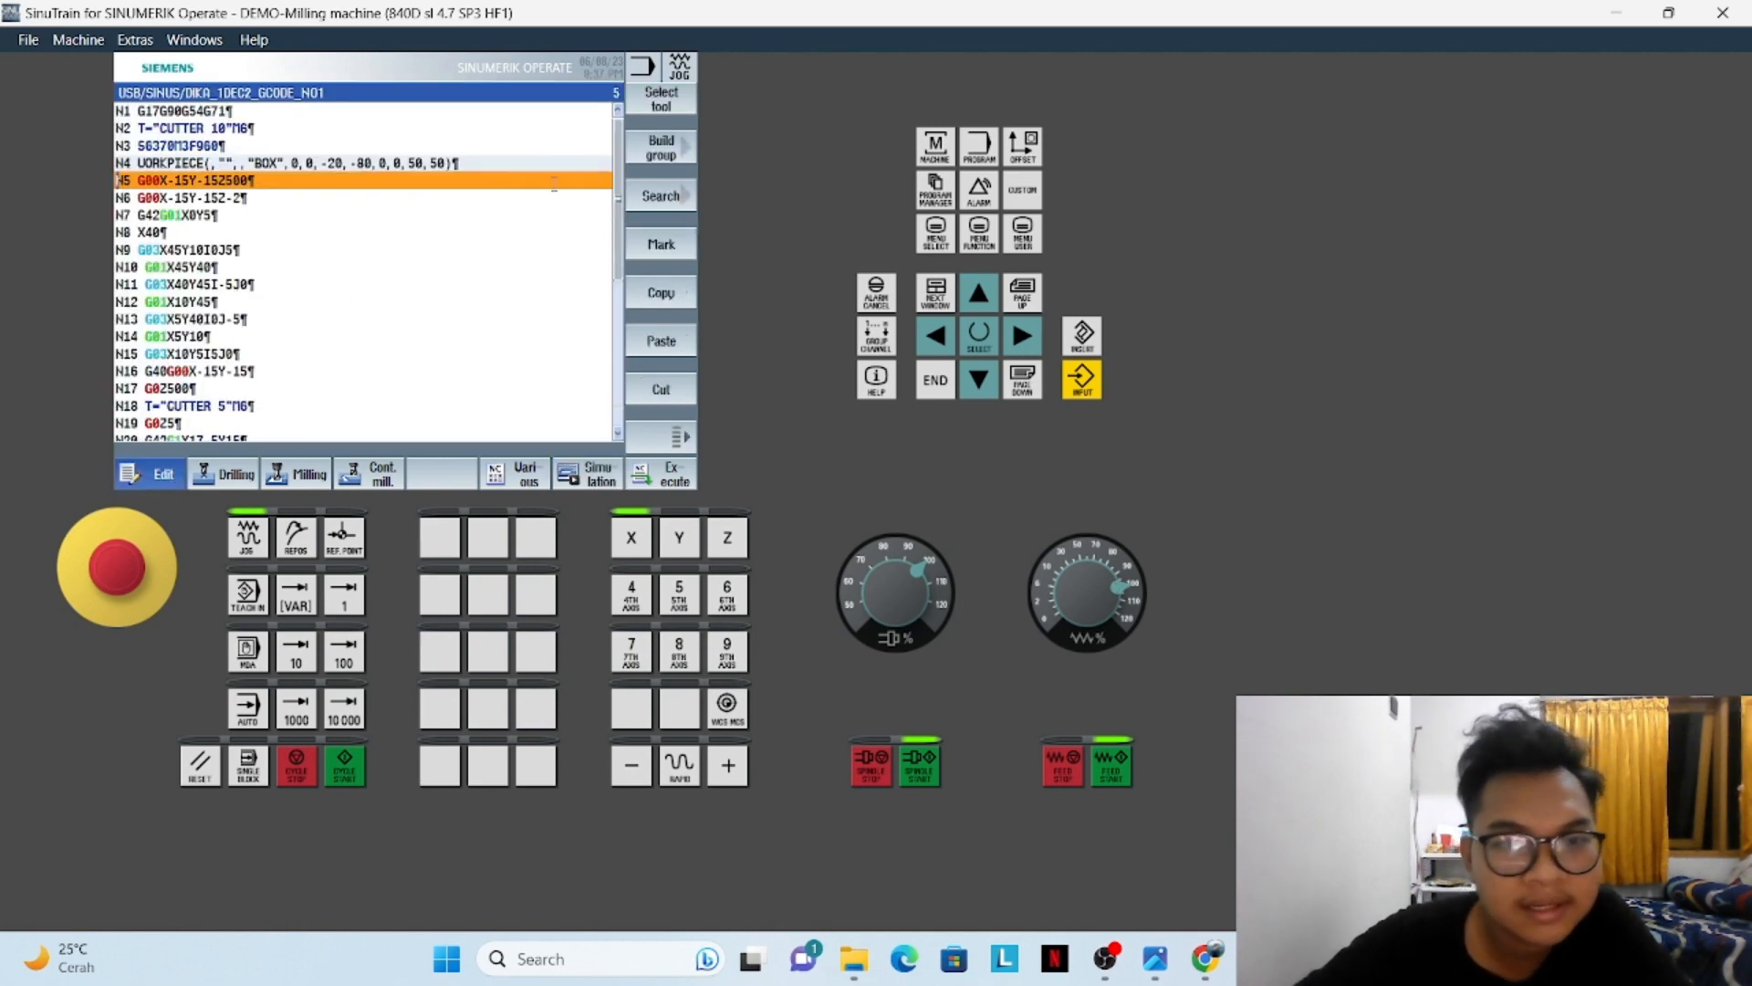
left_click(935, 193)
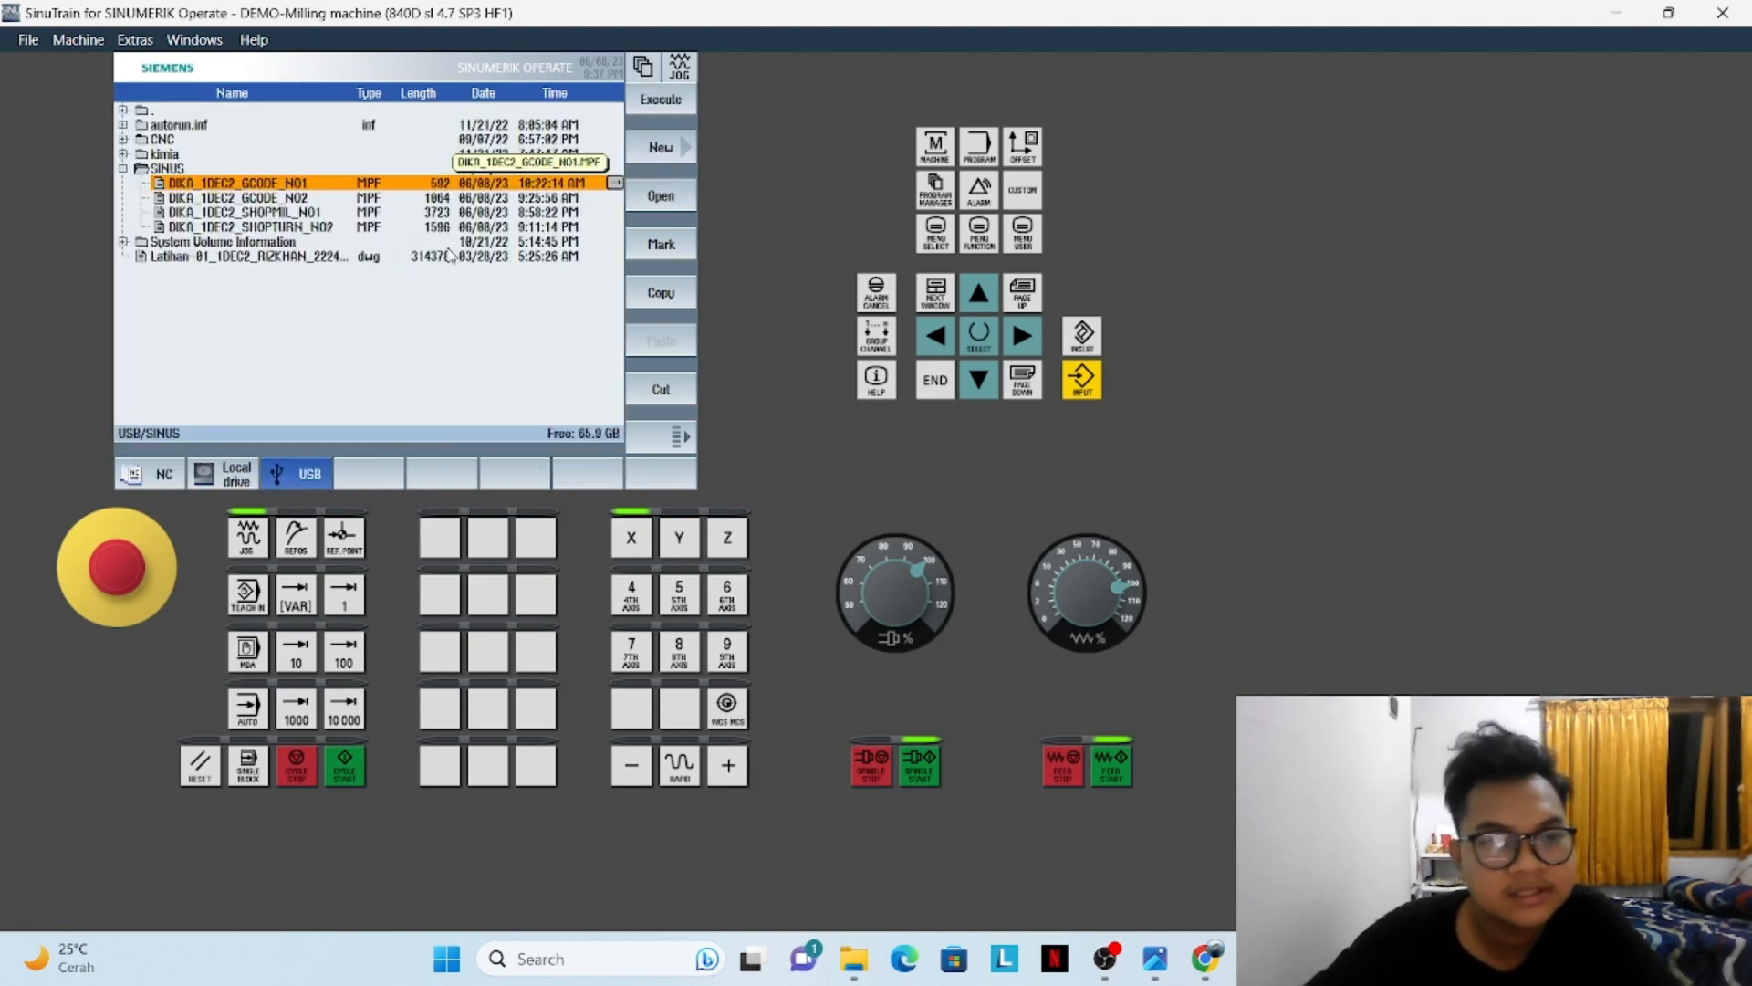
left_click(242, 213)
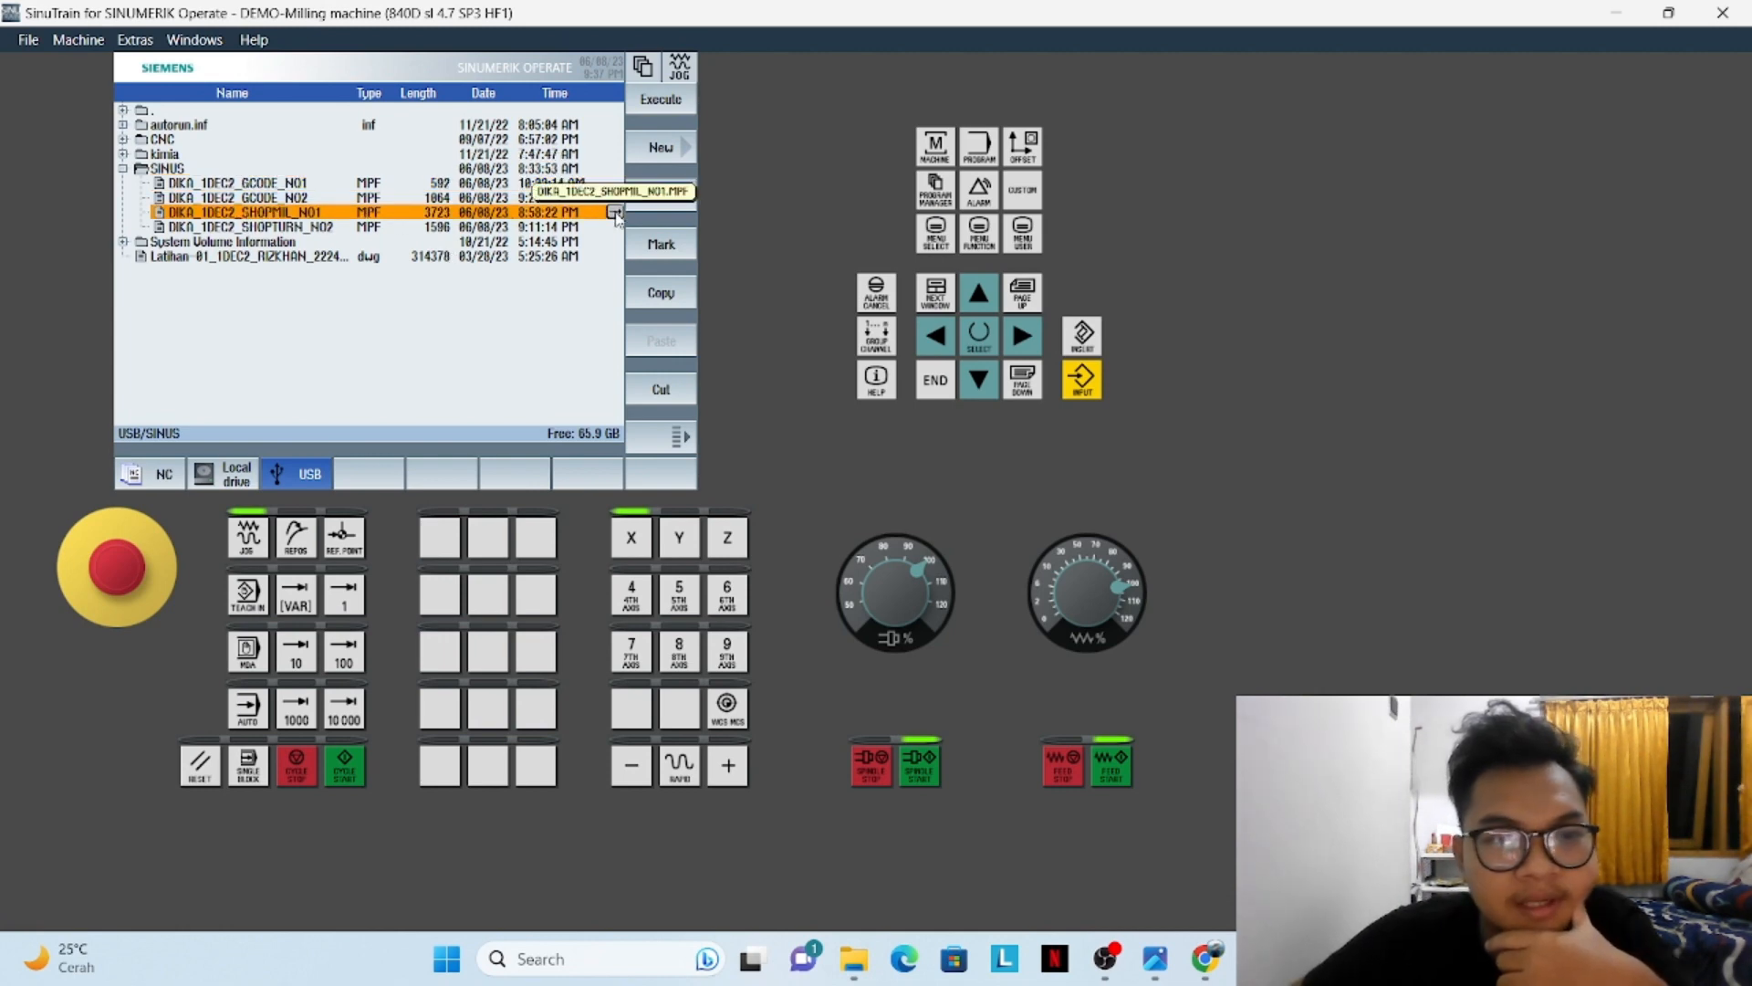
double_click(539, 214)
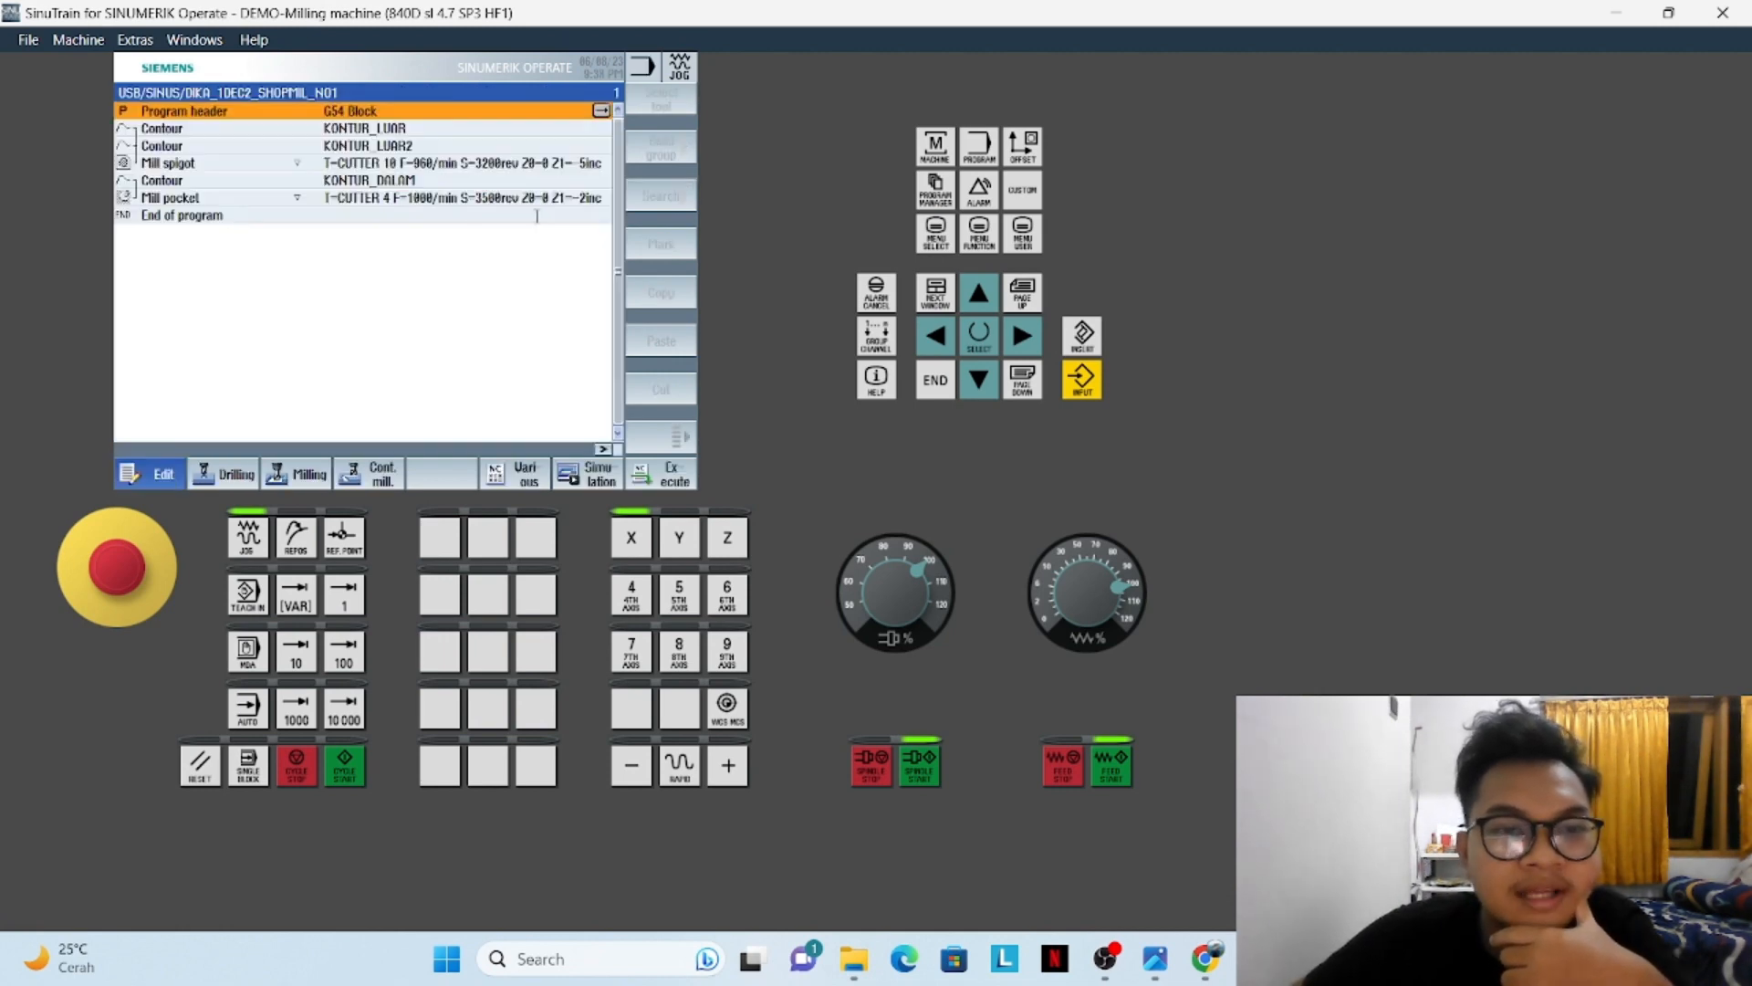
Bring up the part drawing beside the ShopMill program and inspect its views and dimensions
mouse_move(1220, 978)
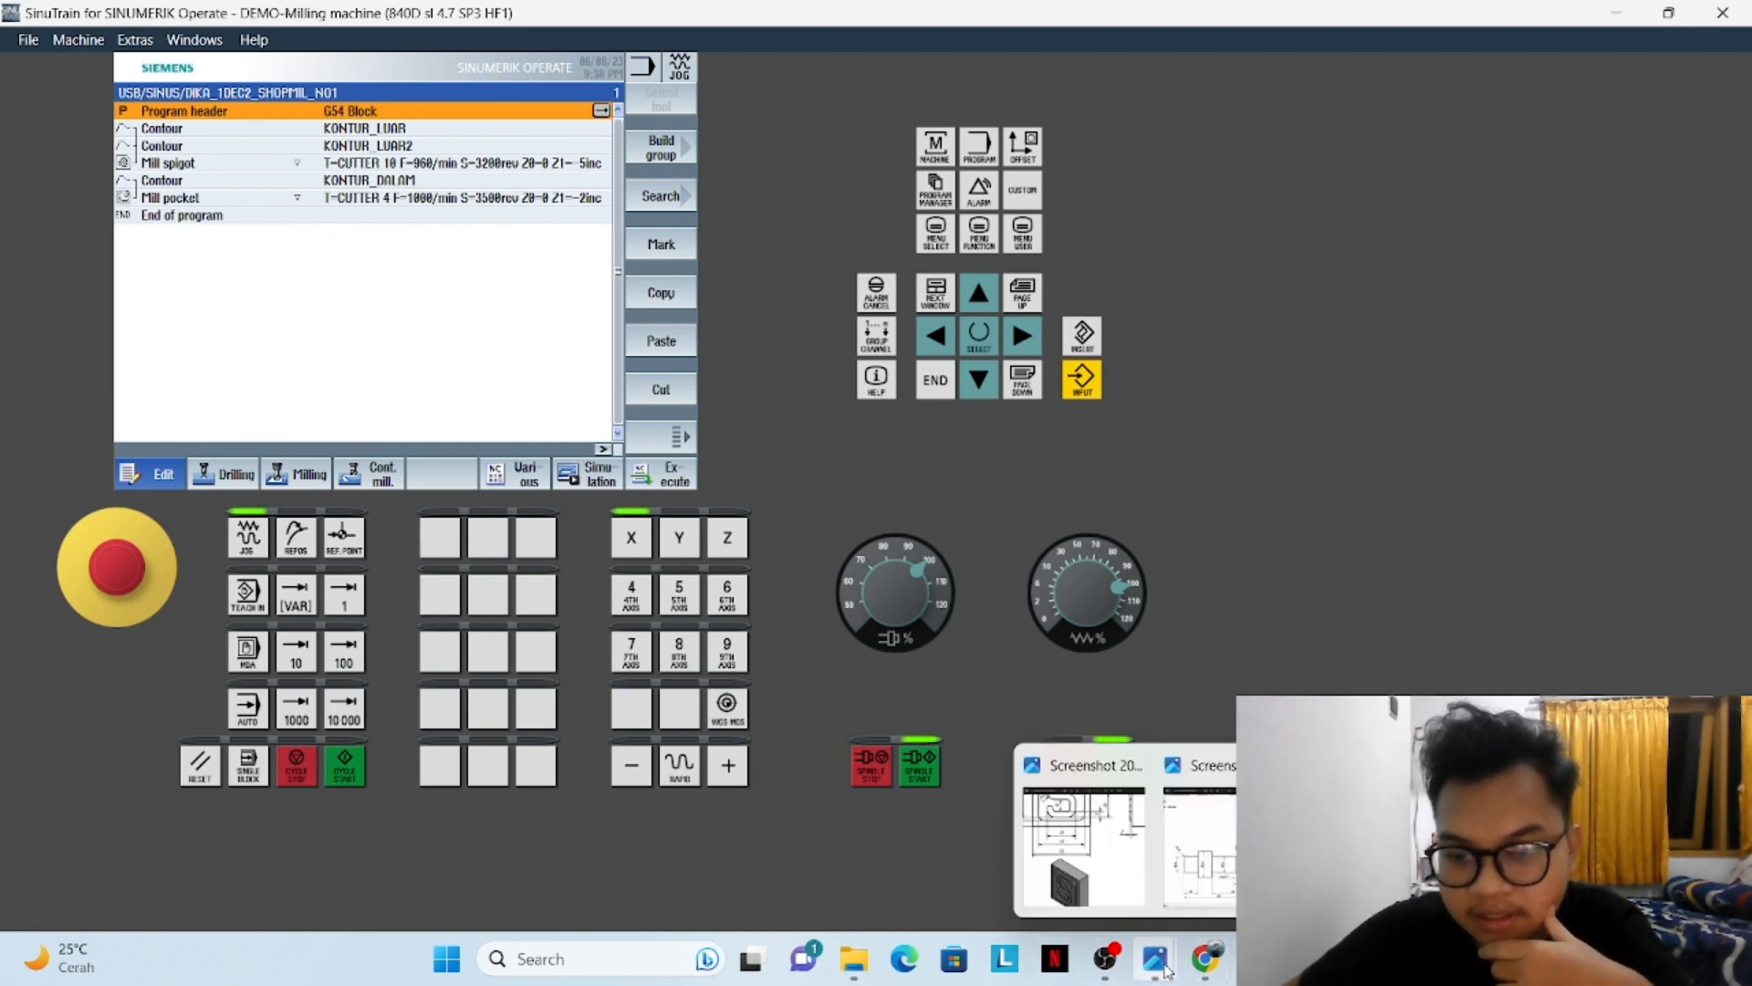
left_click(1086, 831)
scroll(1077, 422, "down", 4)
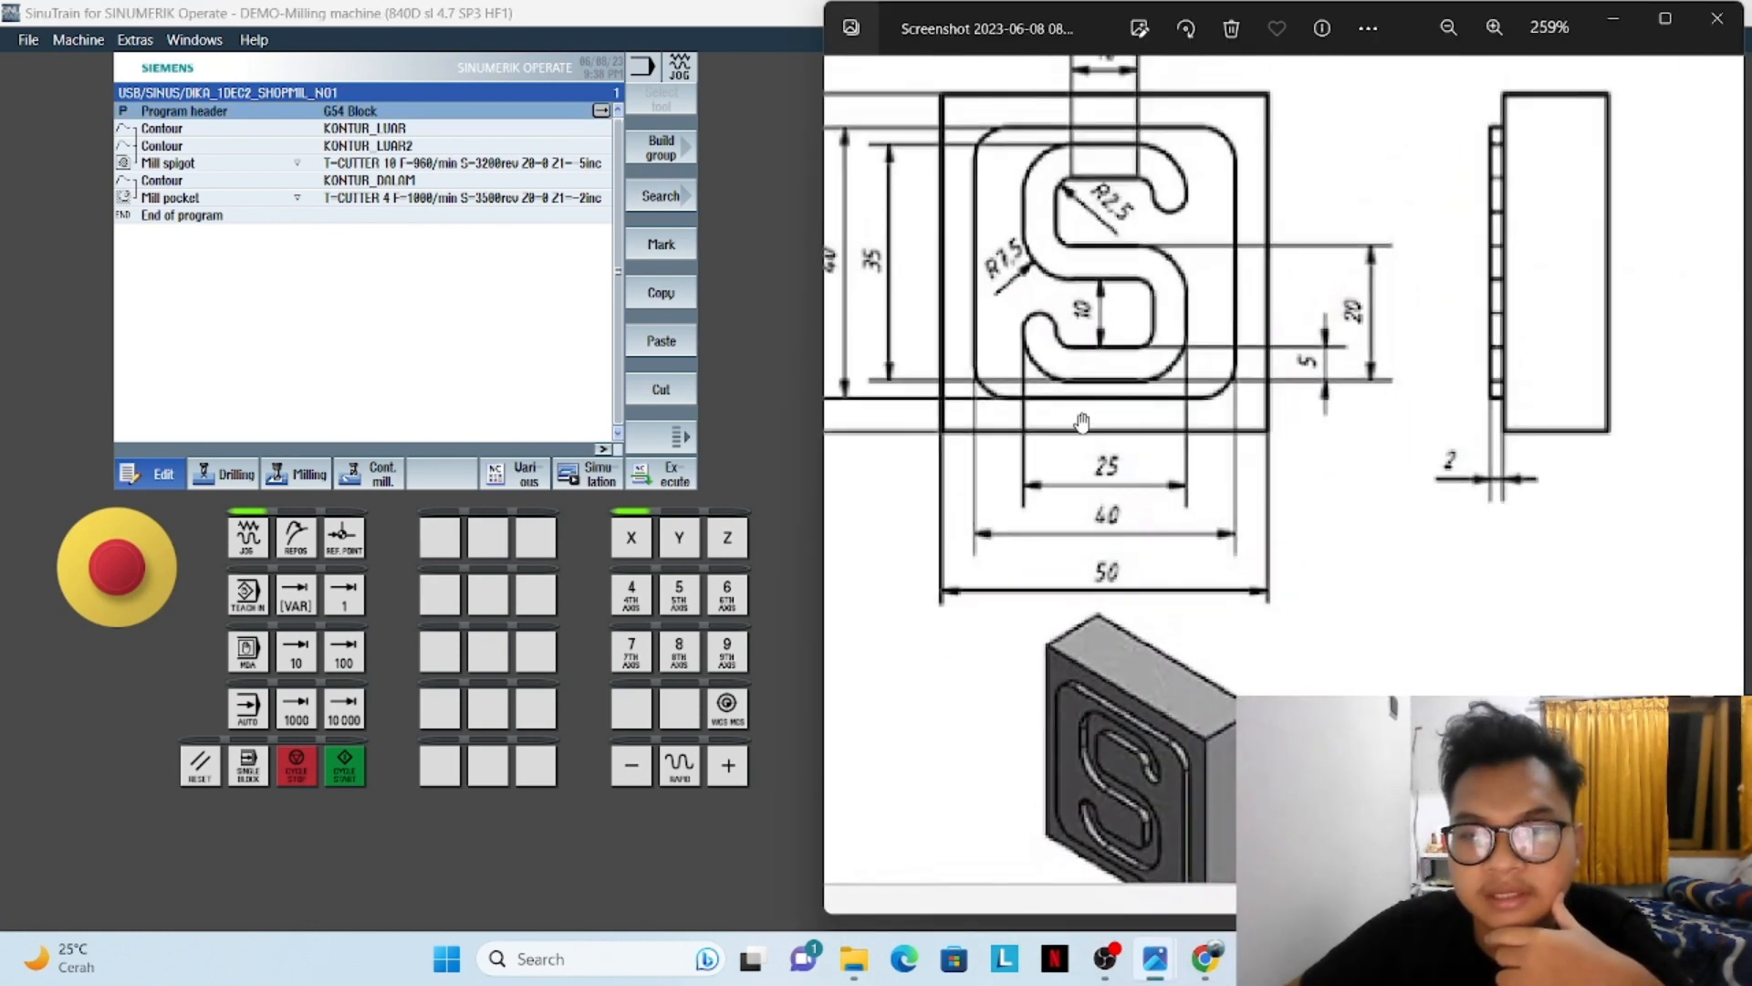
left_click(434, 283)
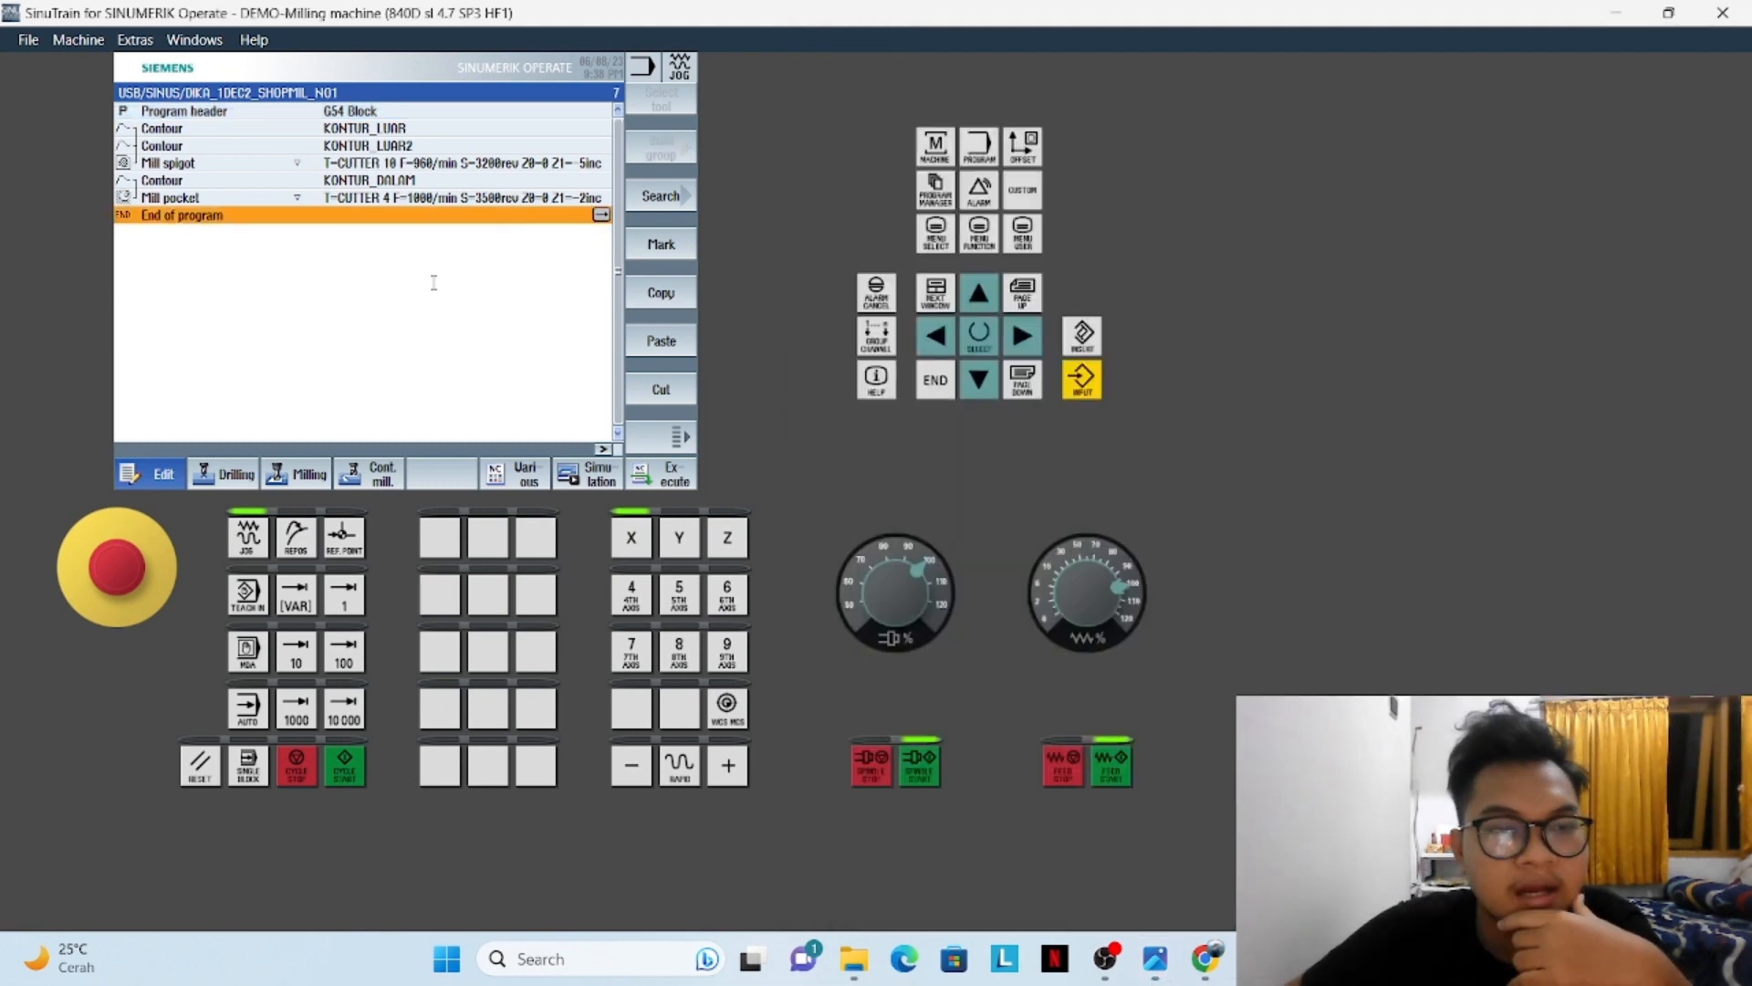
Open the ShopMill program header, examine its work offset, blank and retraction settings, and return to the program list
left_click(482, 119)
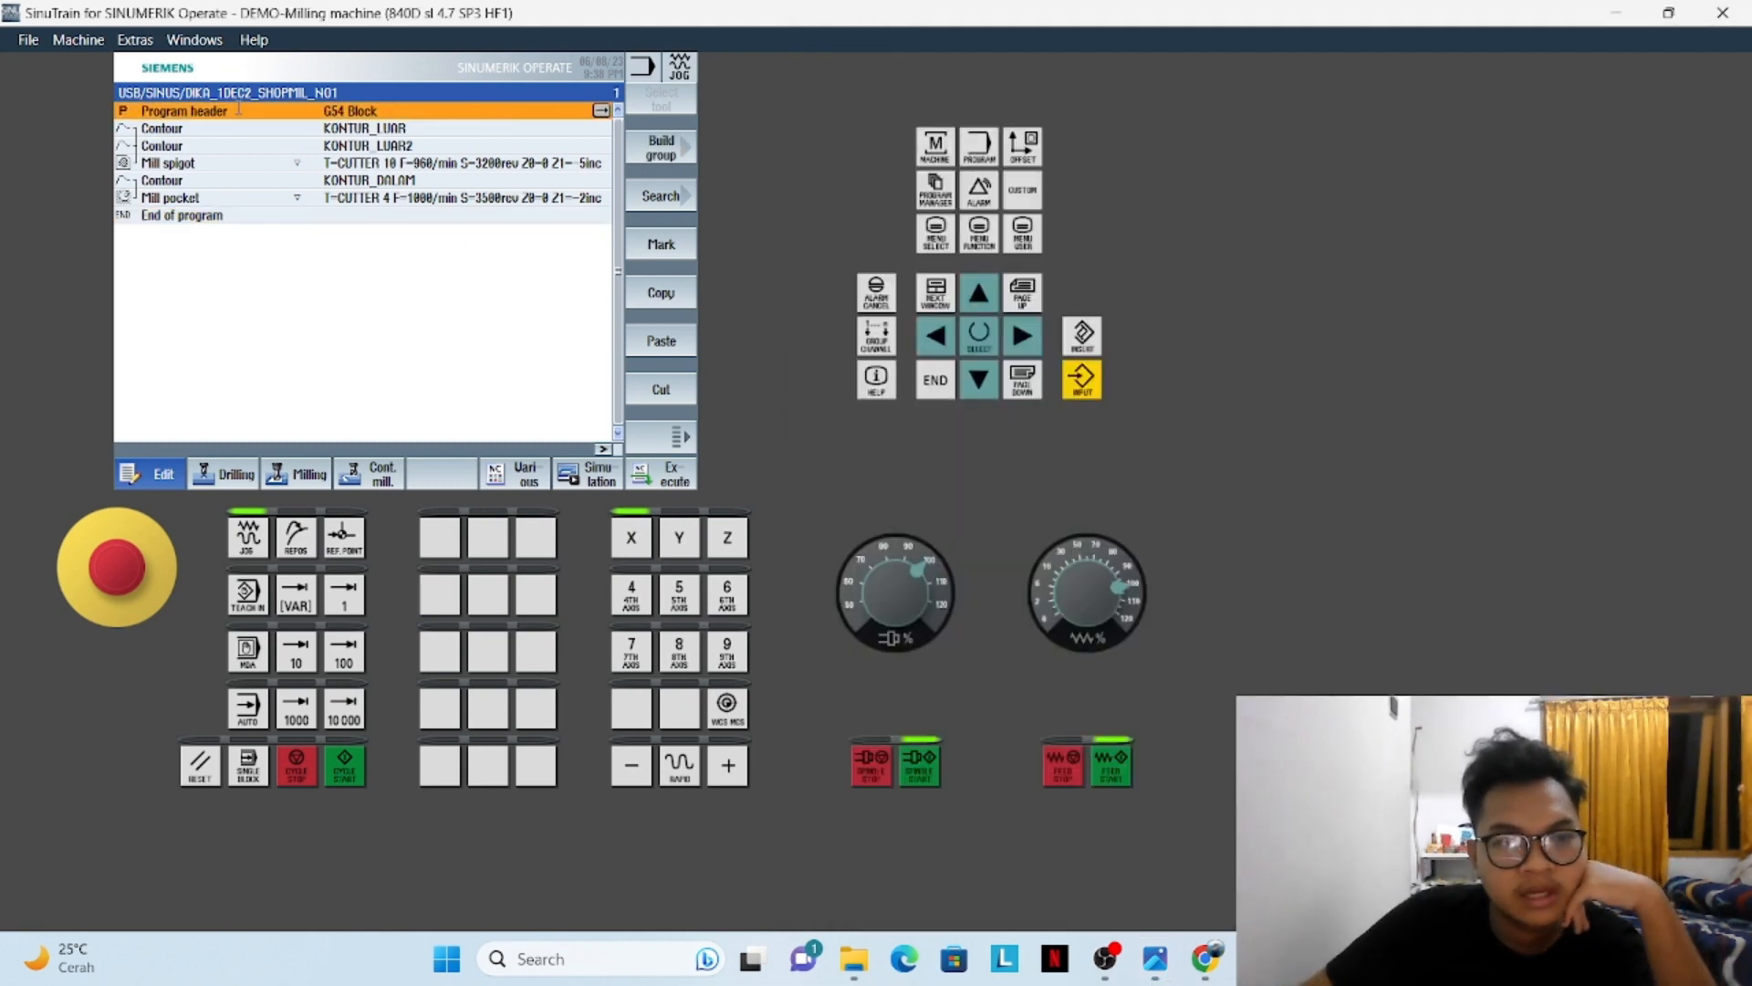
left_click(603, 110)
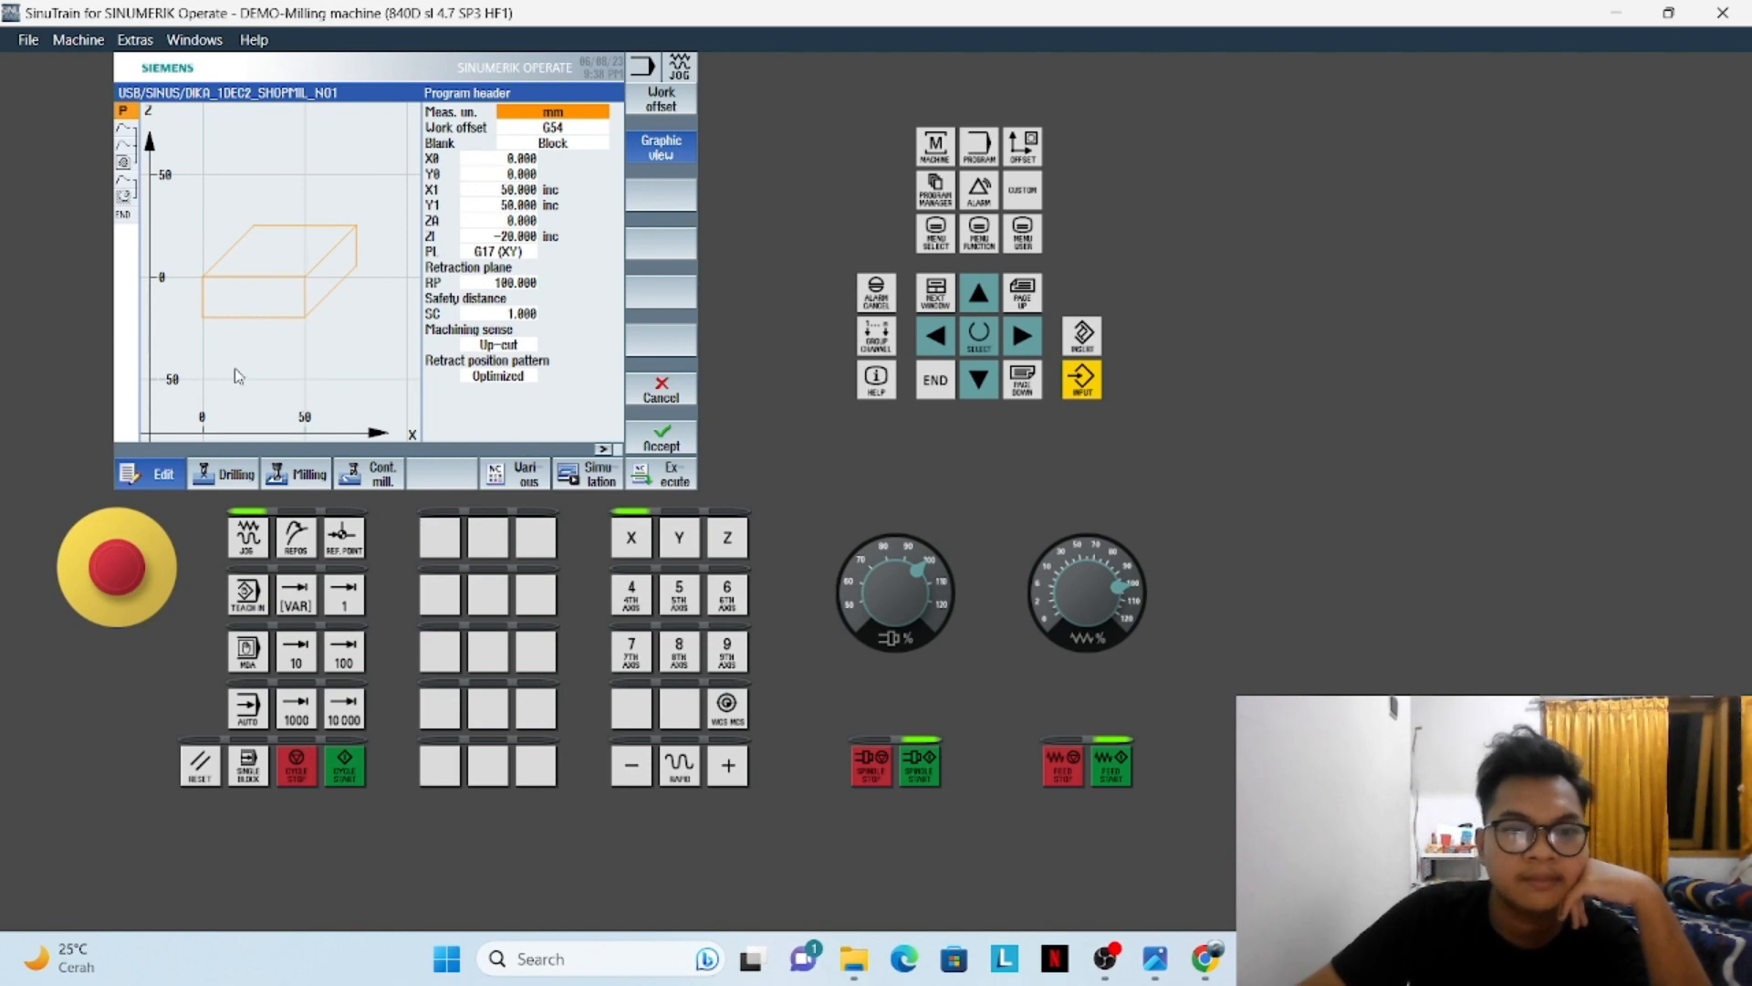
left_click(474, 202)
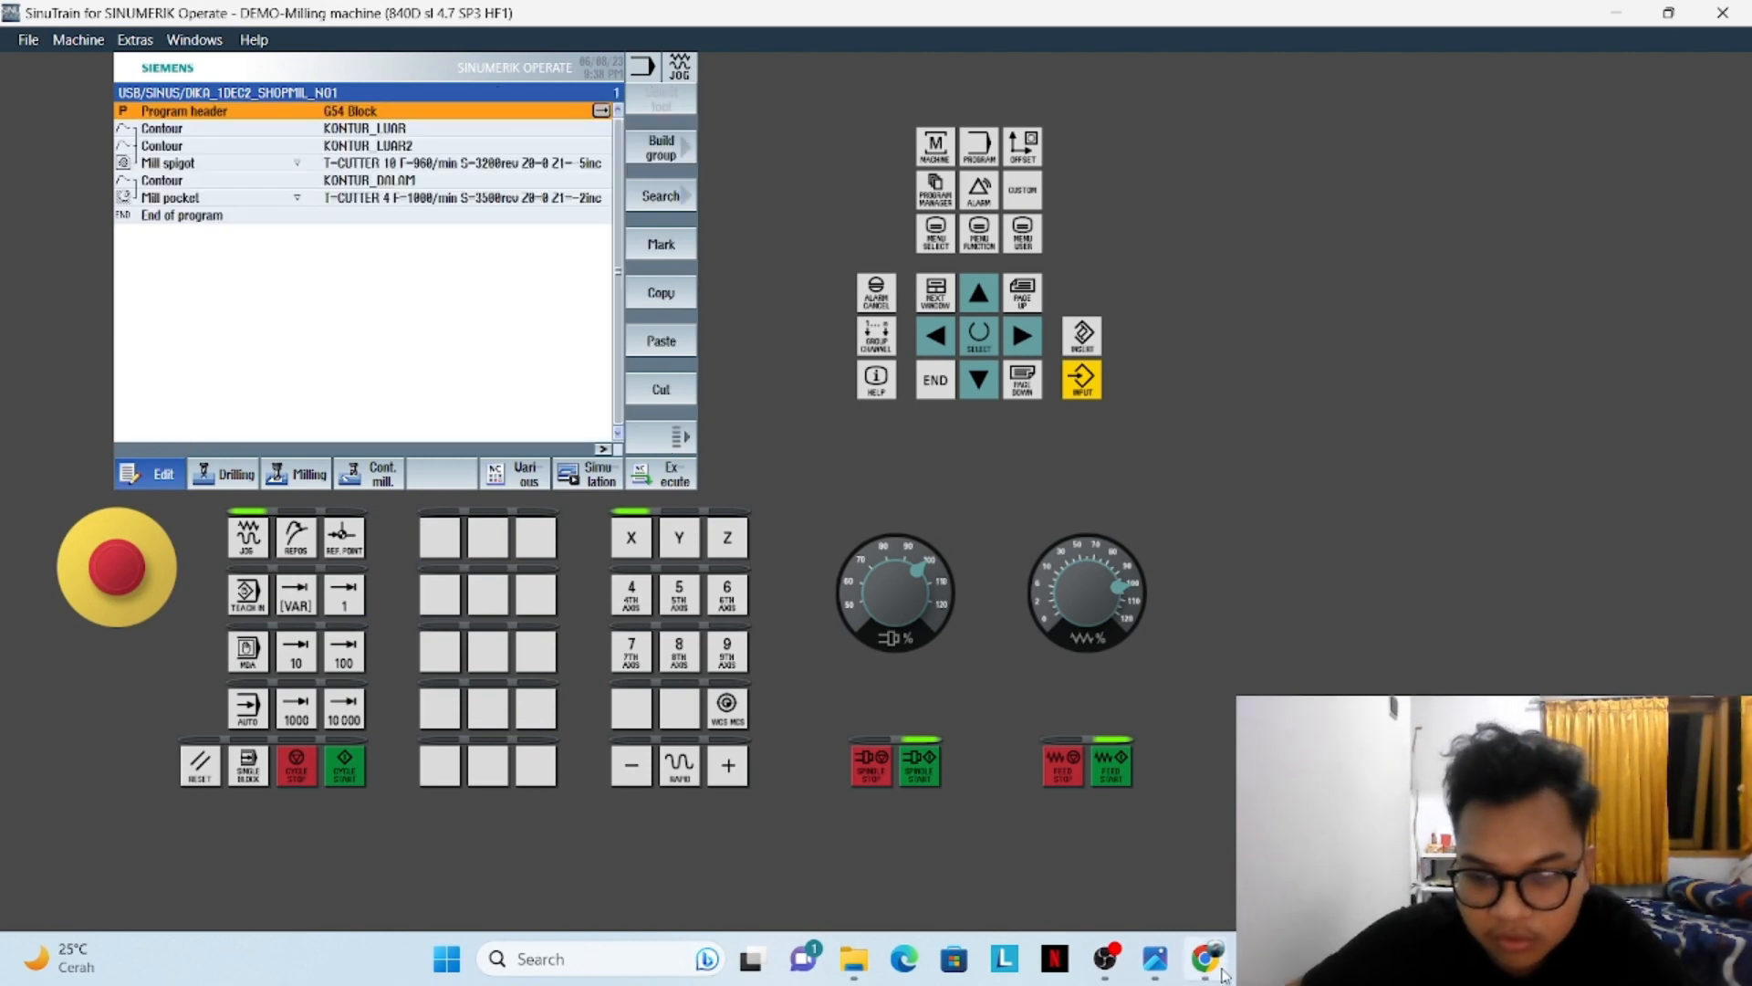
Examine the elements of the KONTUR_LUAR contour against the square outline in the part drawing, and close the contour
mouse_move(1166, 966)
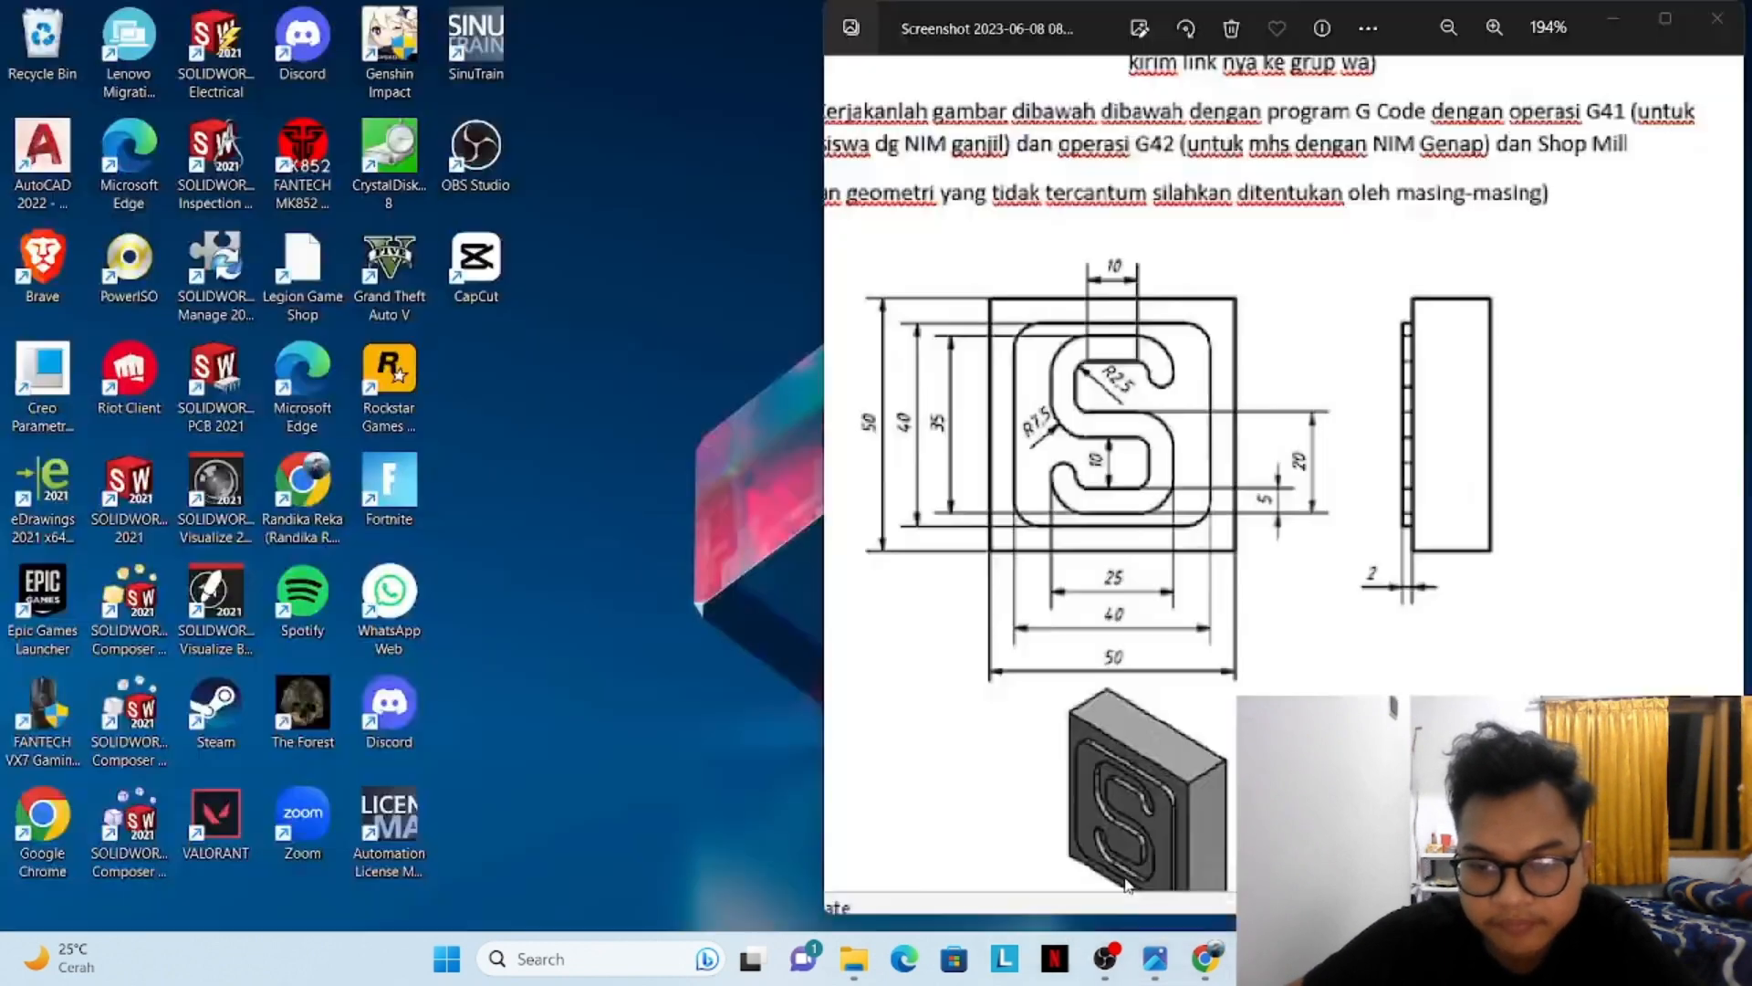
left_click(1130, 881)
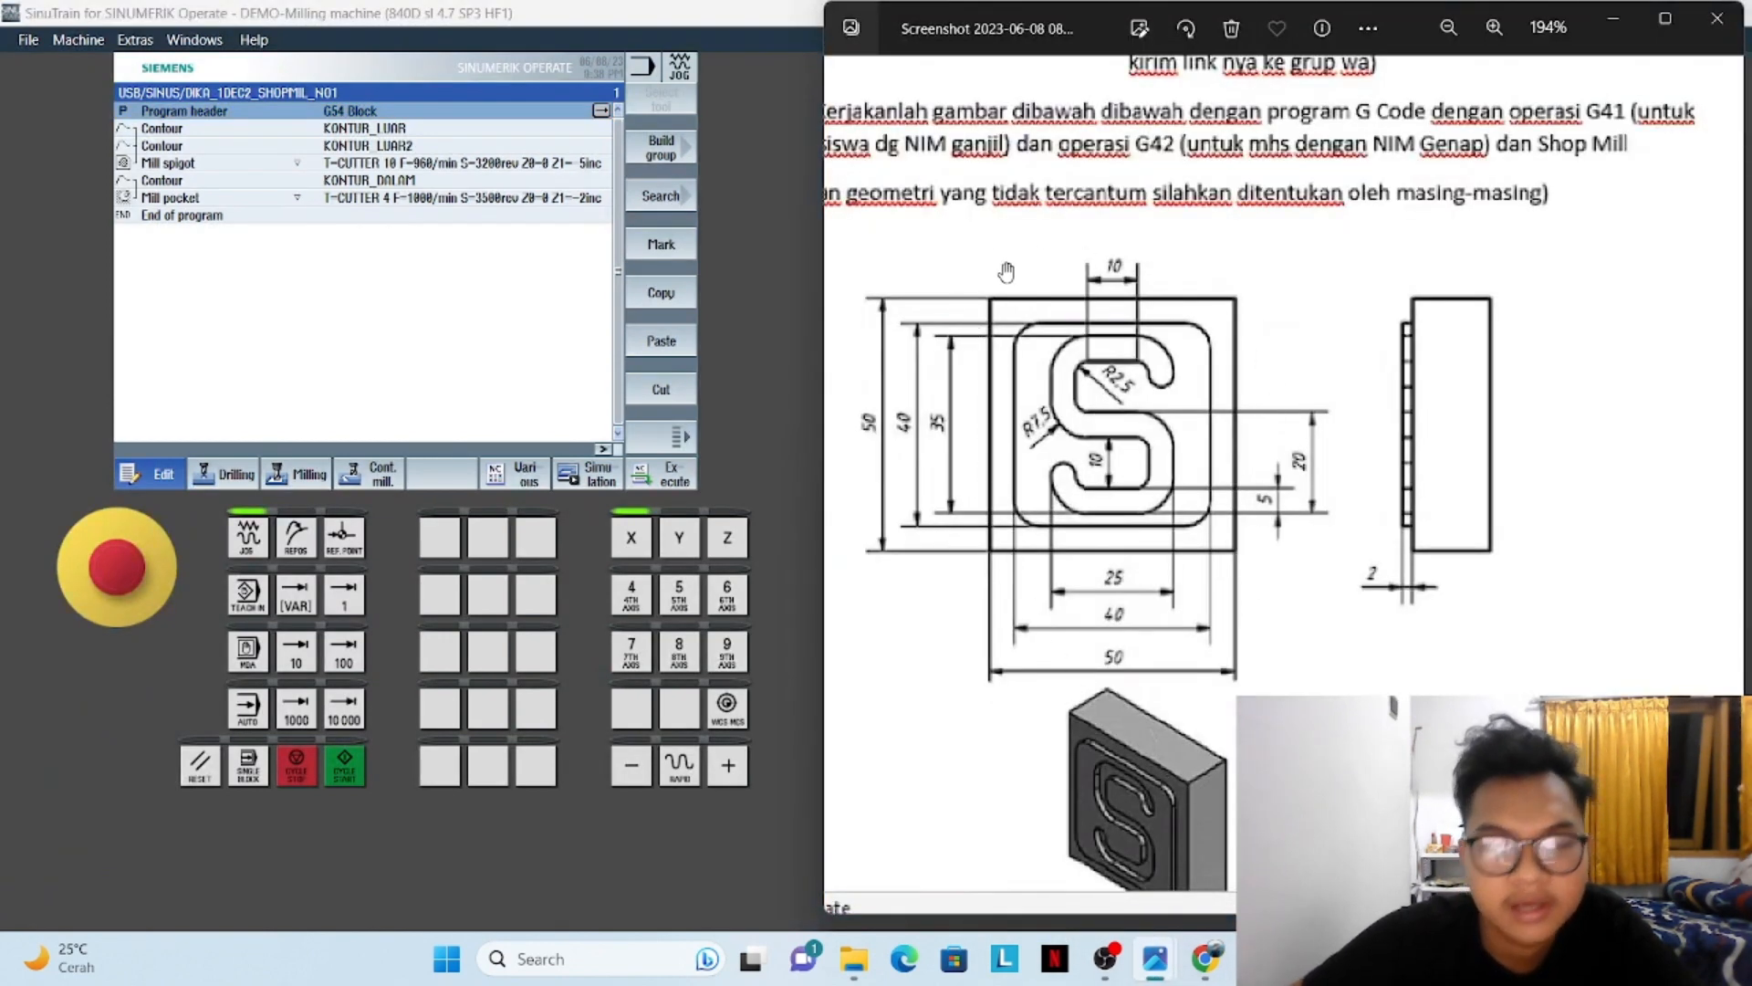
left_click(600, 130)
left_click(601, 131)
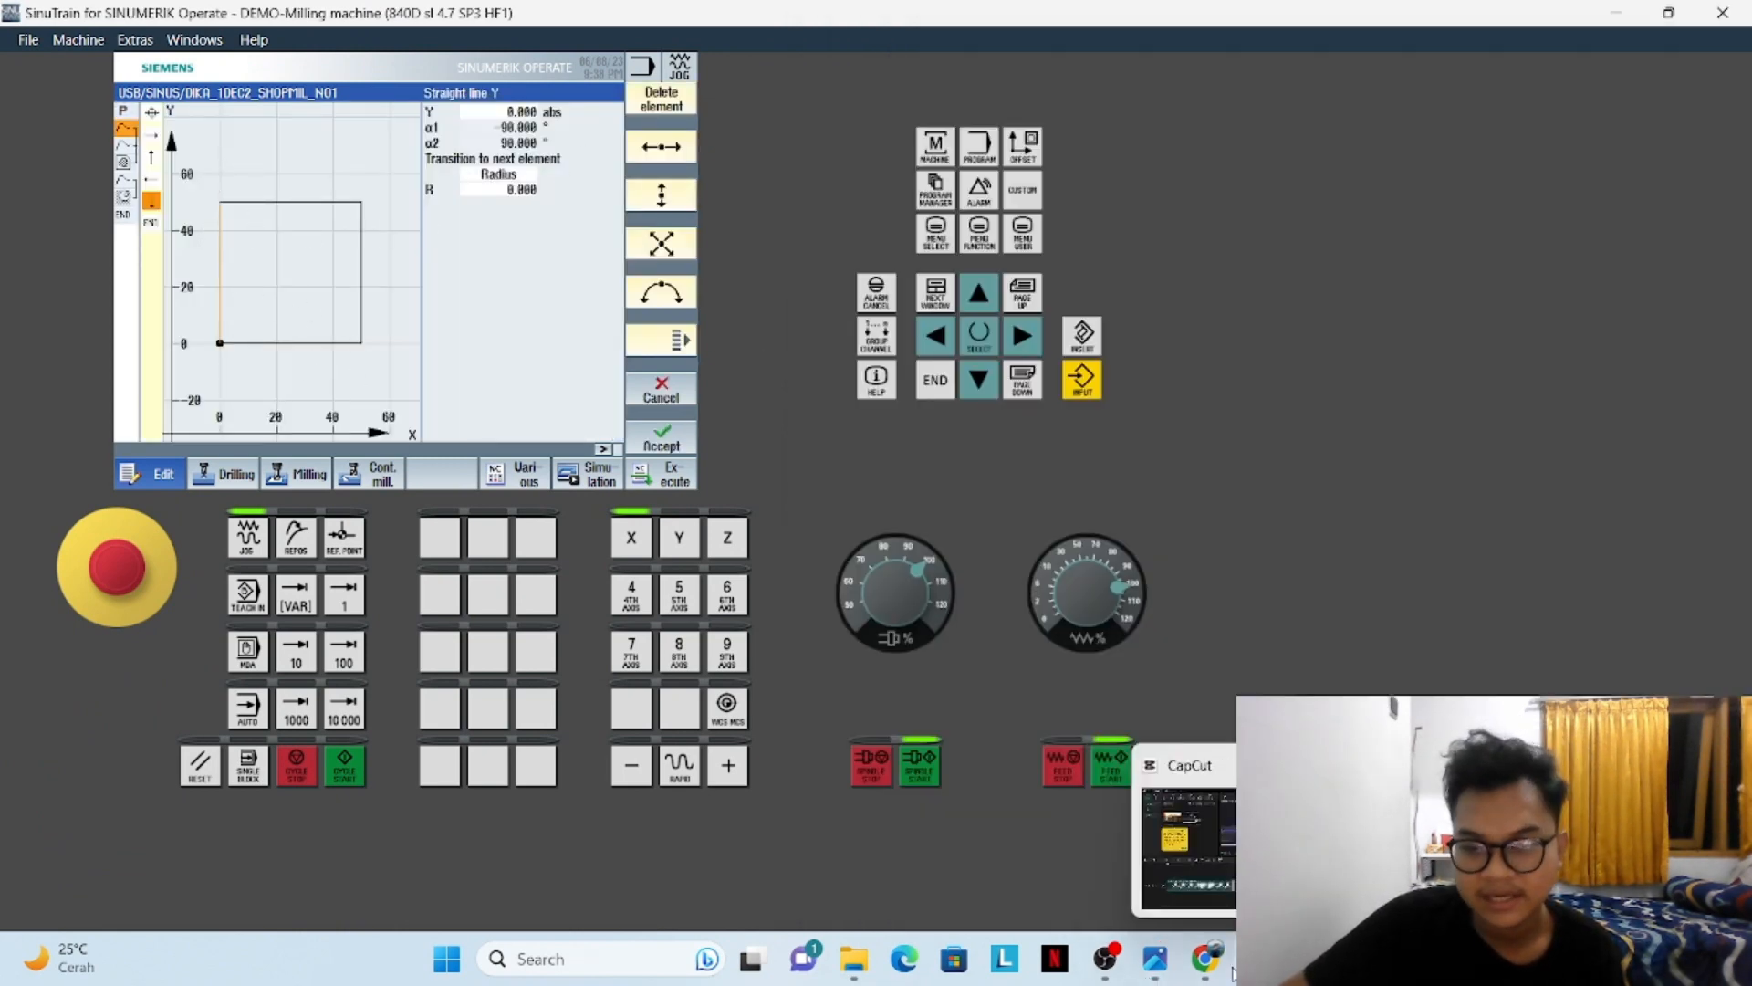
left_click(152, 222)
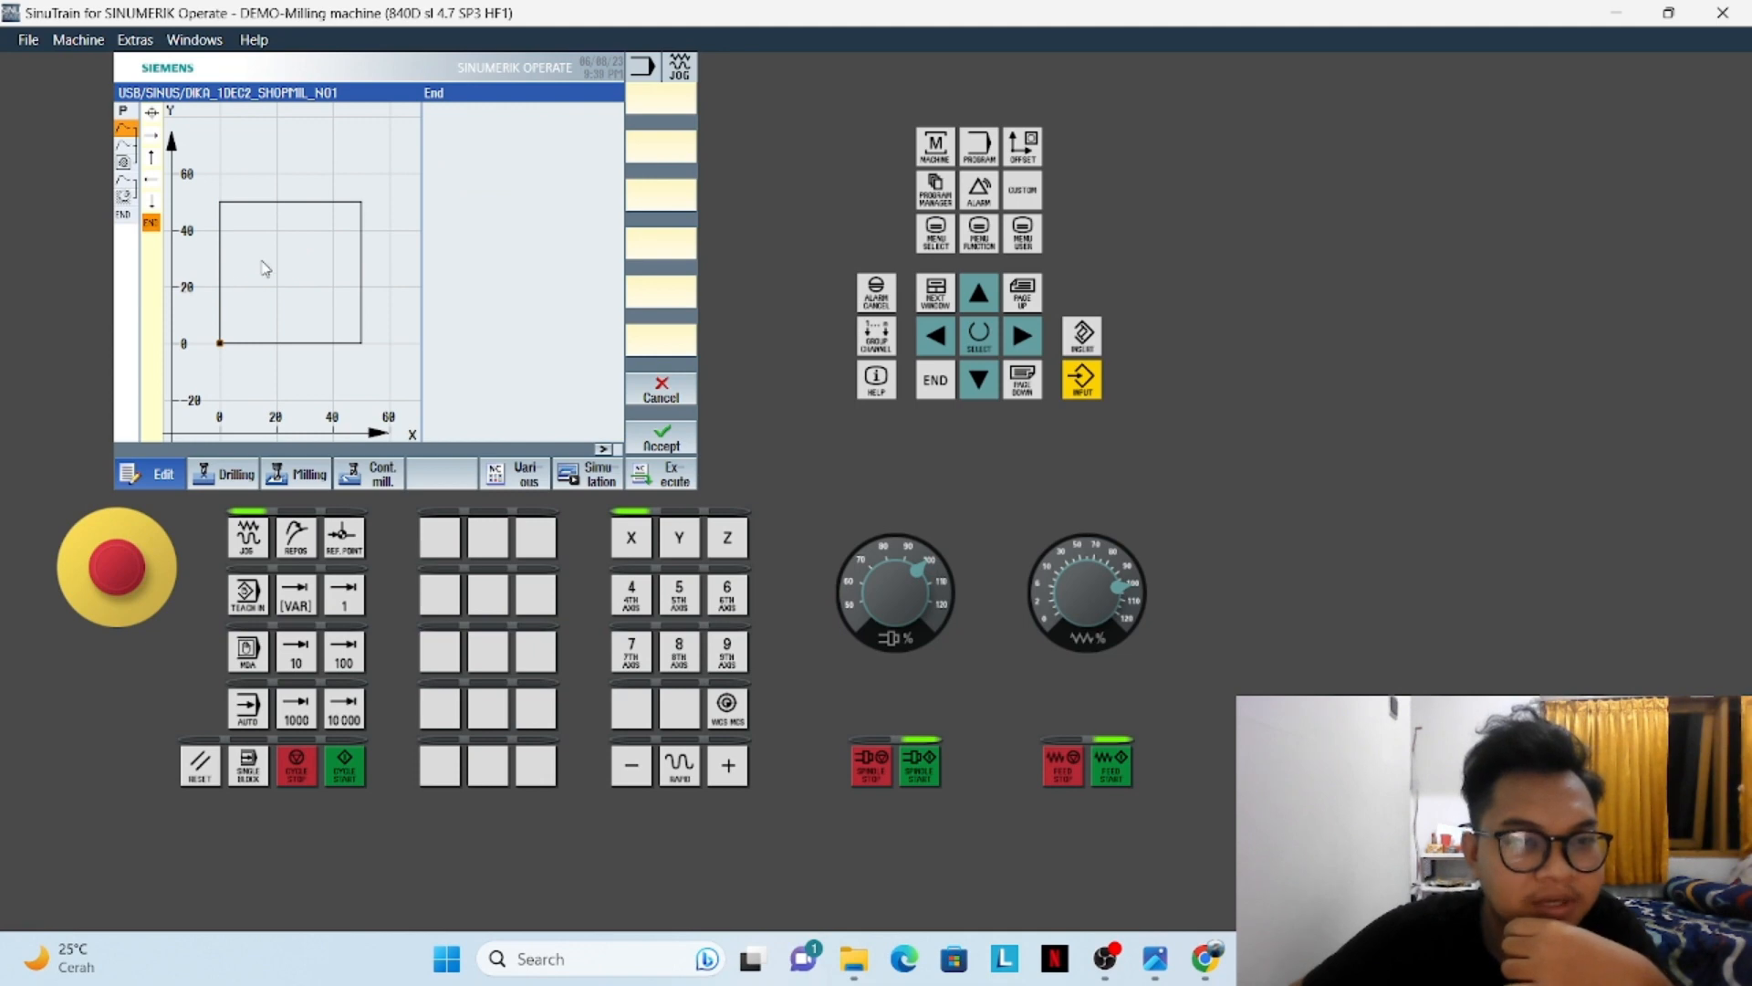
mouse_move(1185, 966)
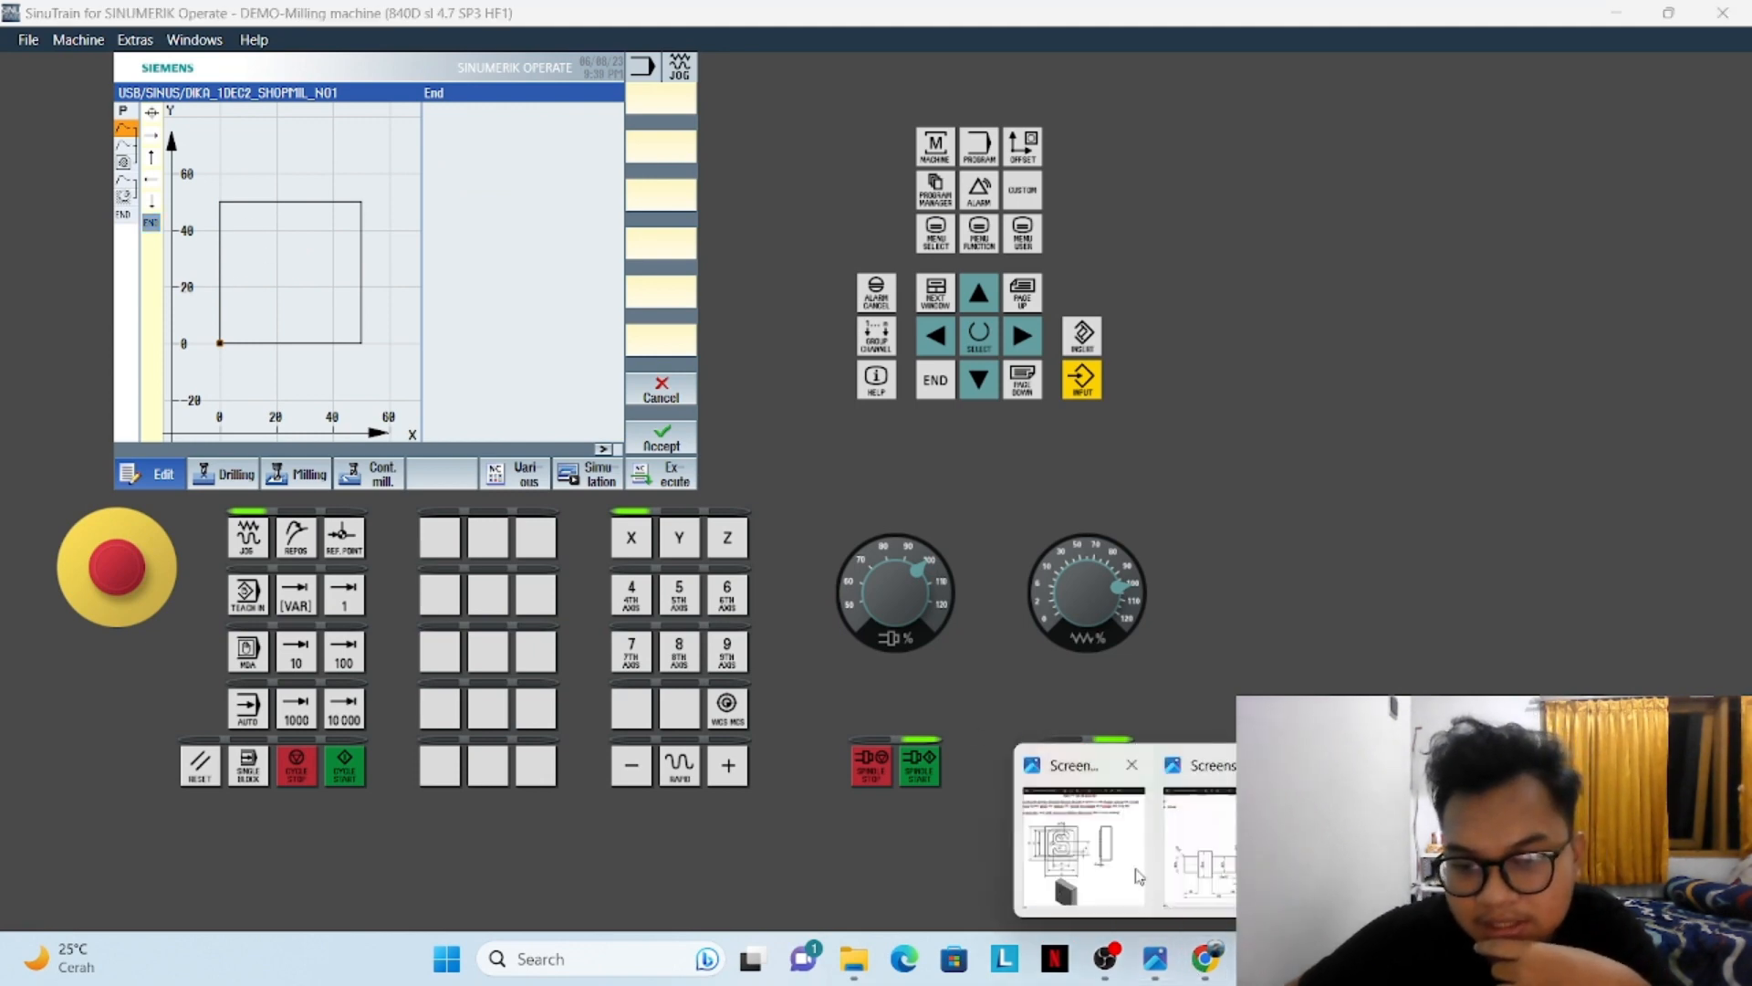
left_click(1135, 872)
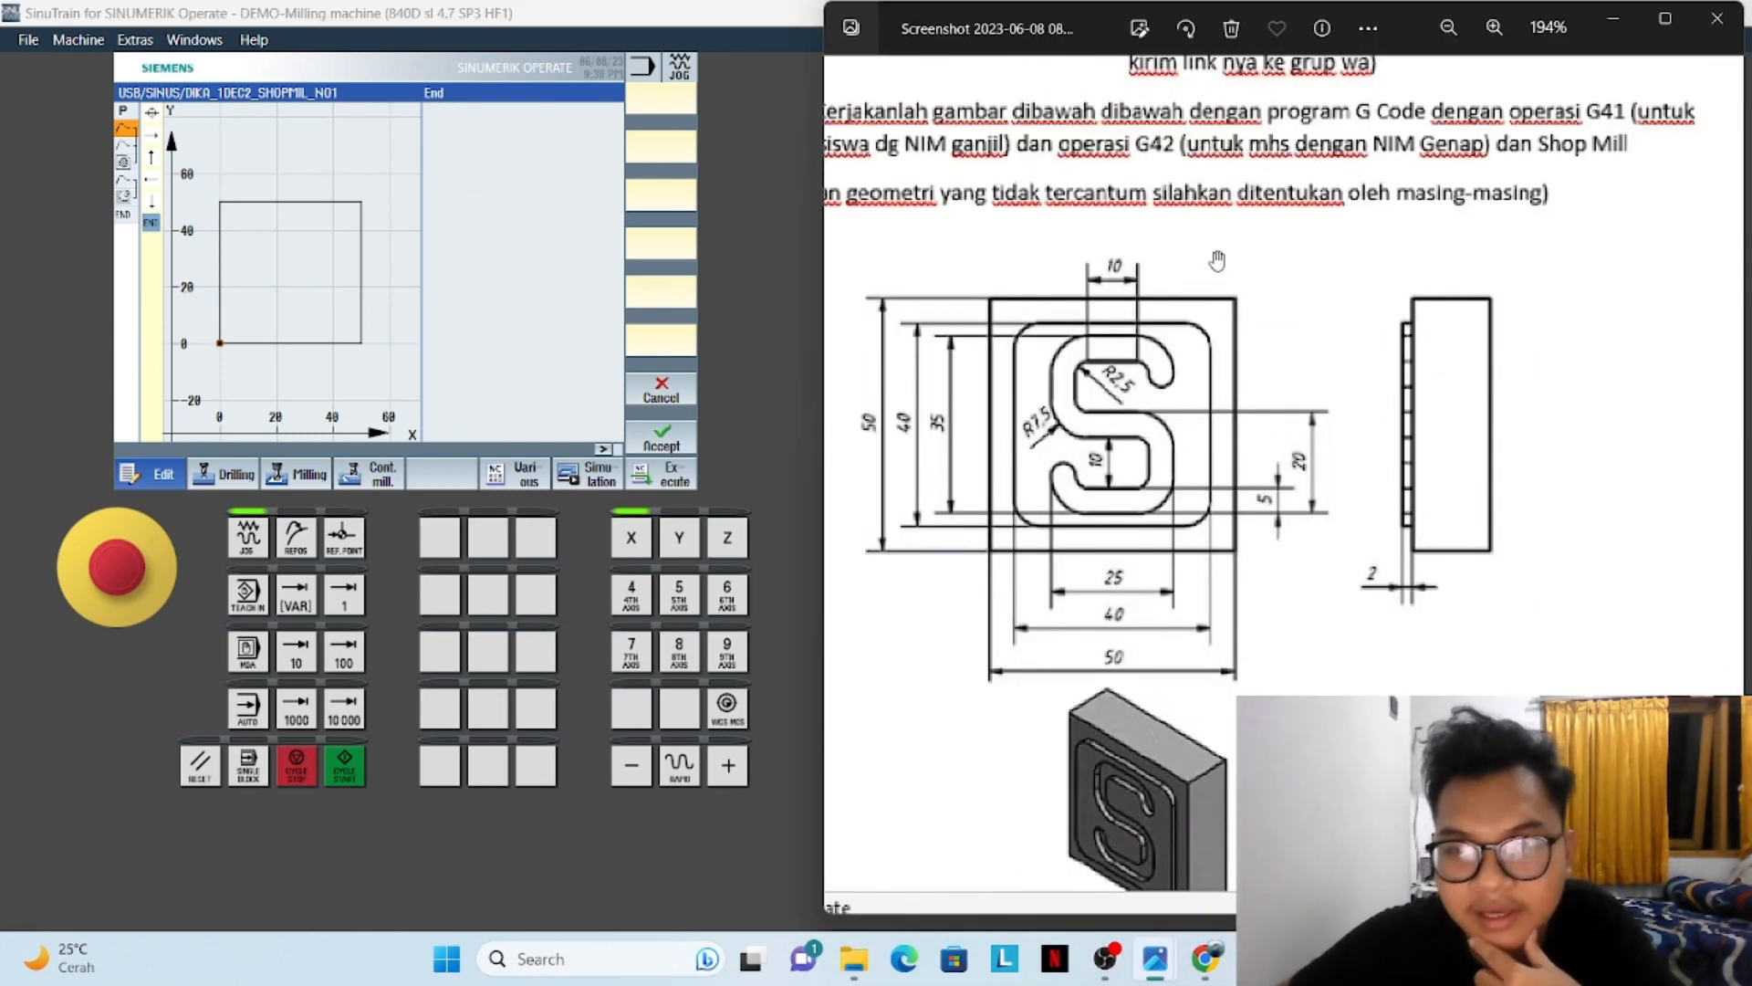
left_click(651, 450)
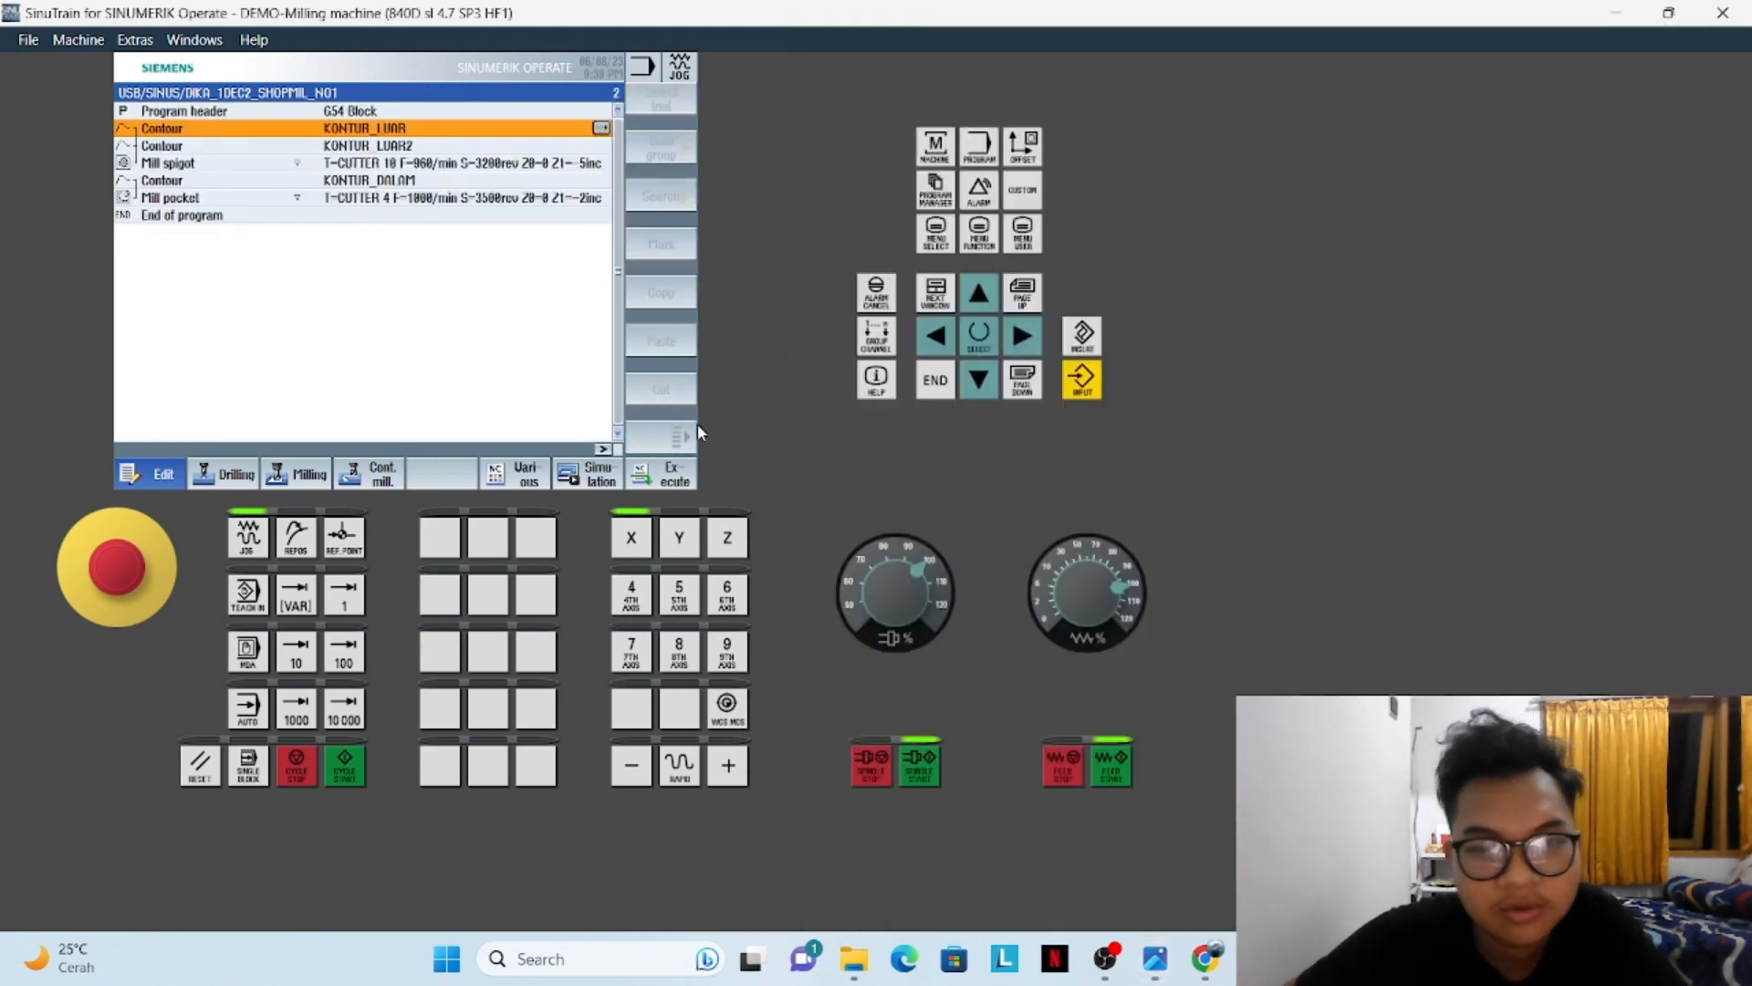
Open the KONTUR_LUAR2 contour, examine its rounded-square outline through to the end element, and accept it
left_click(315, 146)
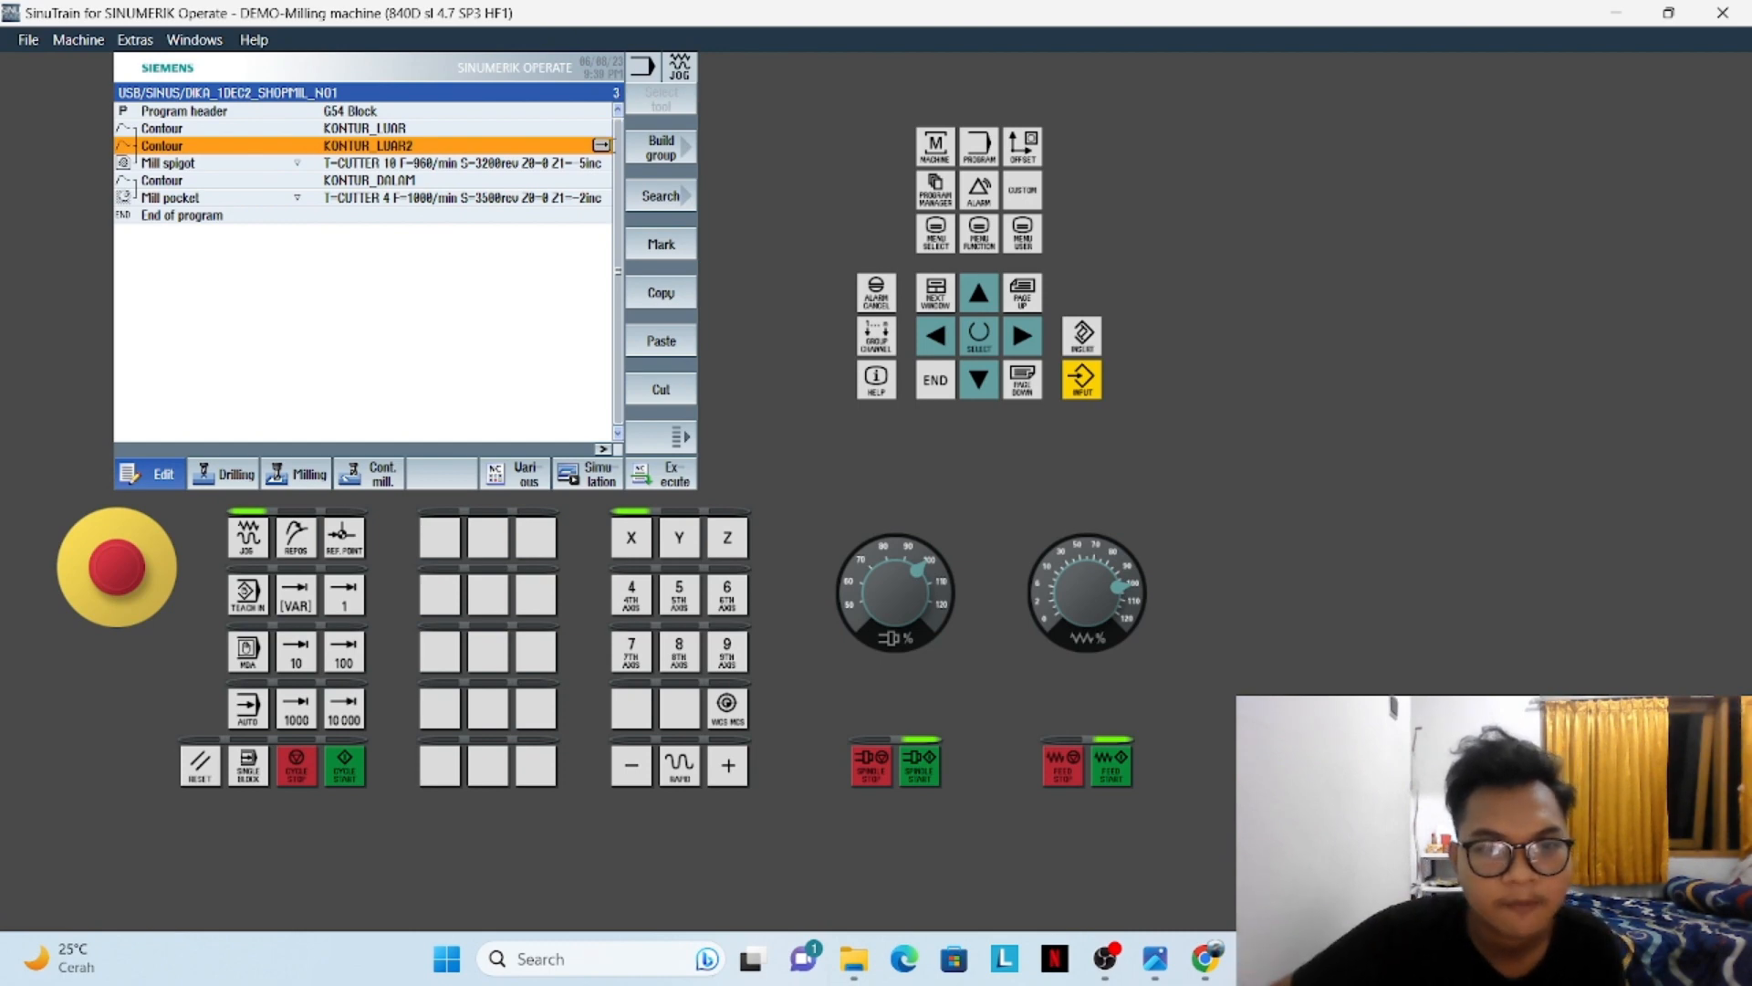
left_click(602, 146)
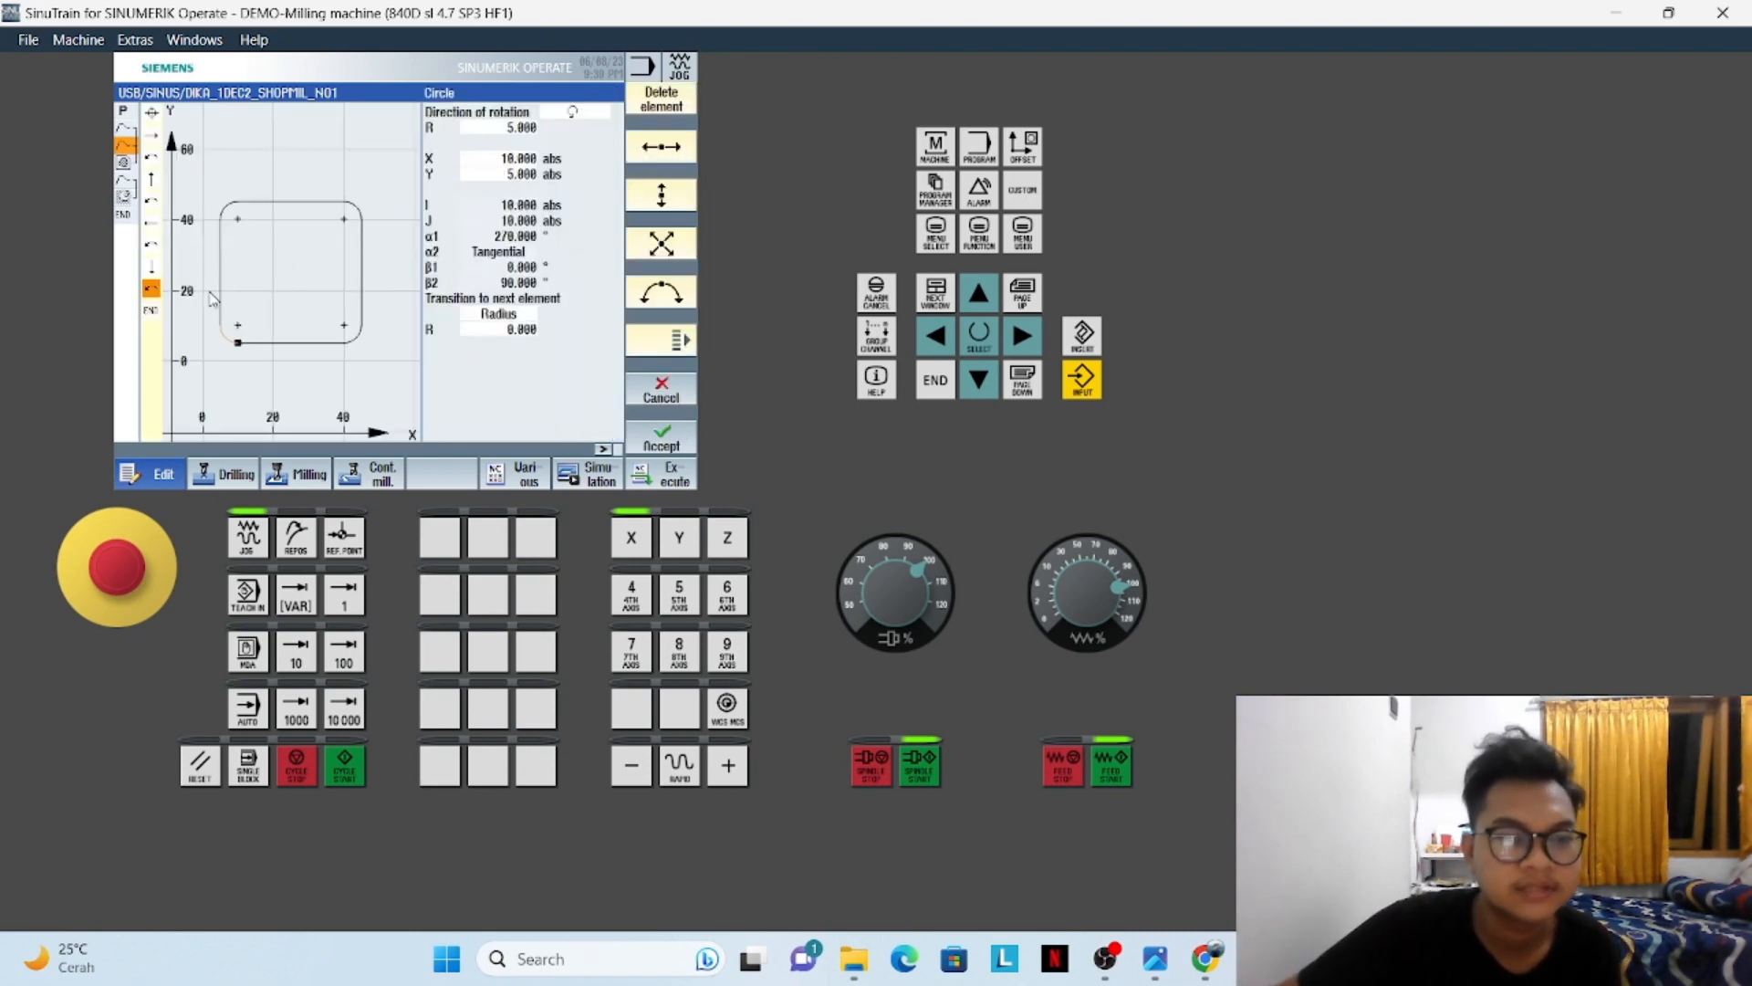
left_click(152, 310)
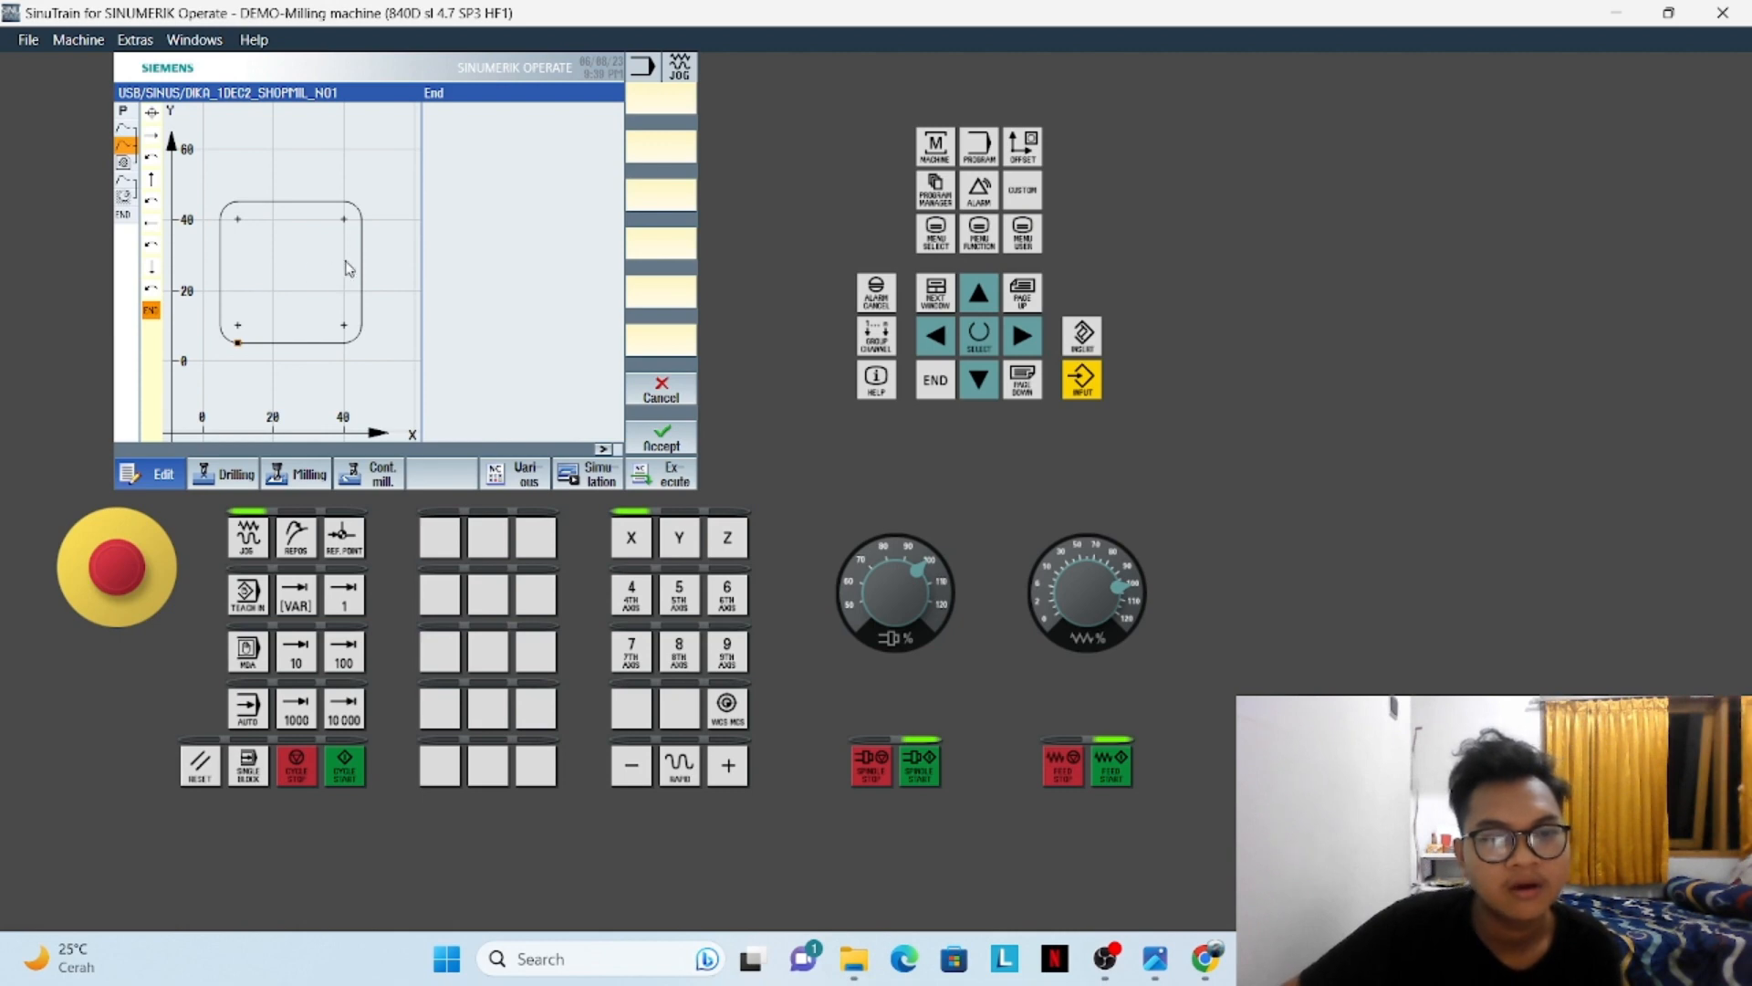
left_click(659, 437)
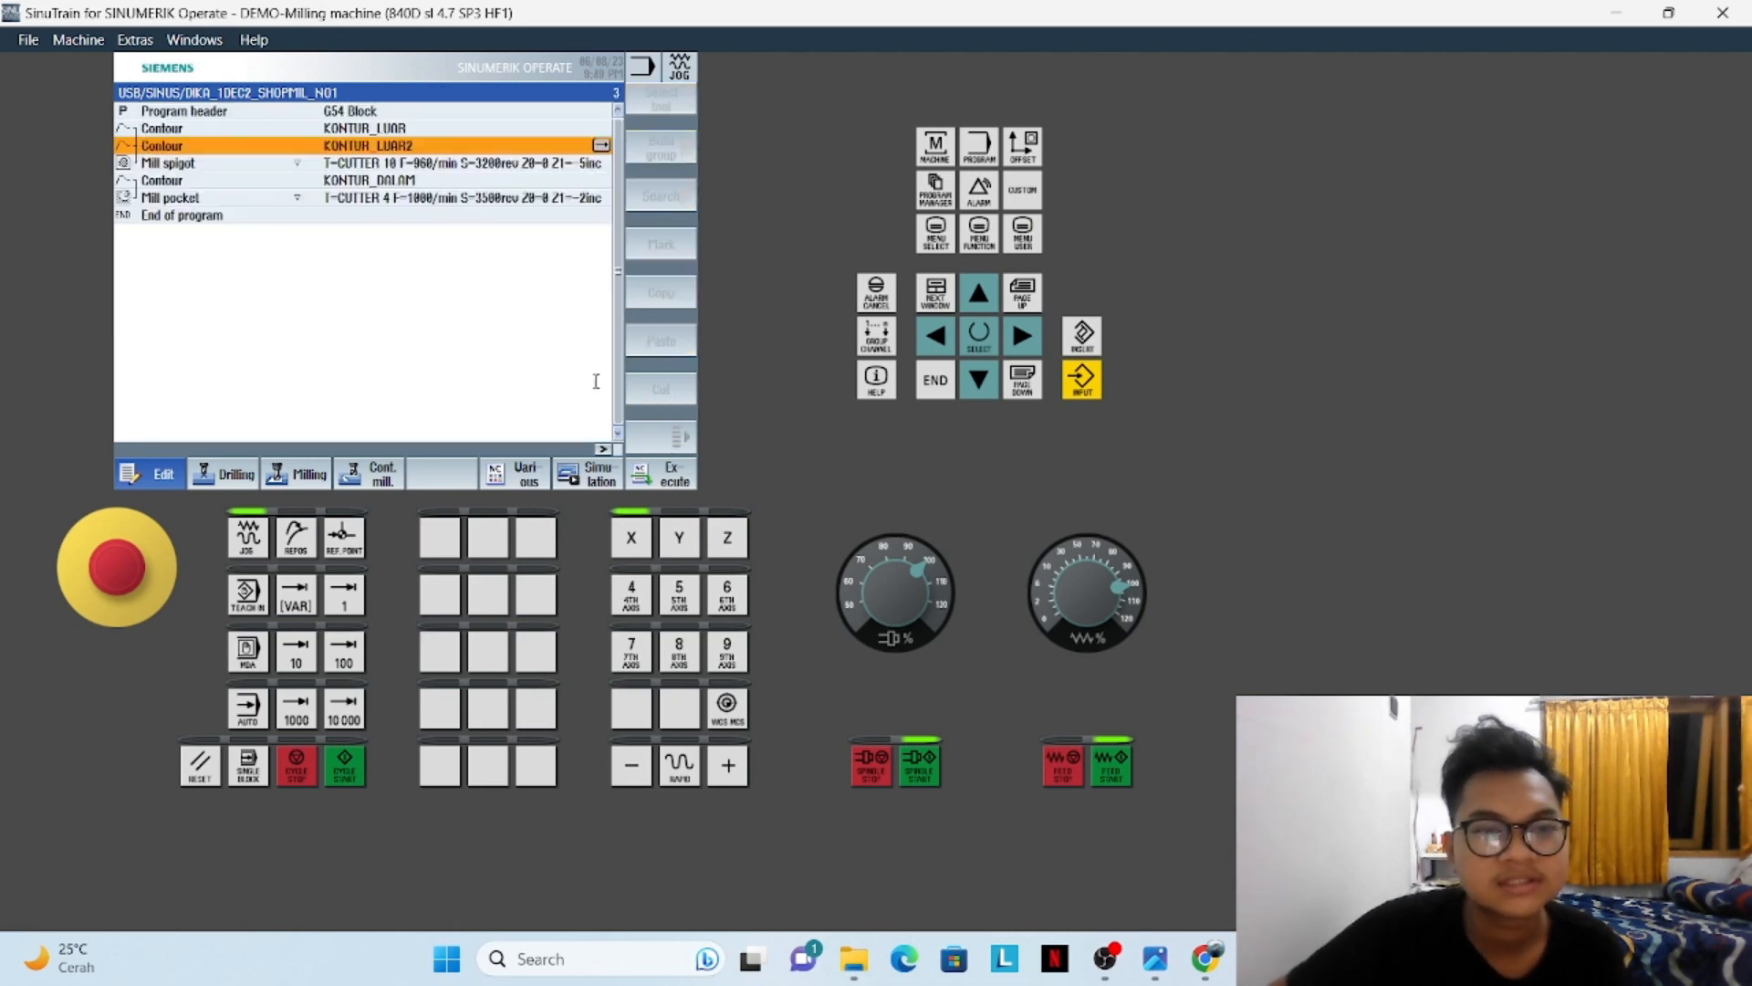
Check the part drawing for the Mill spigot step, then return to the ShopMill program
left_click(373, 160)
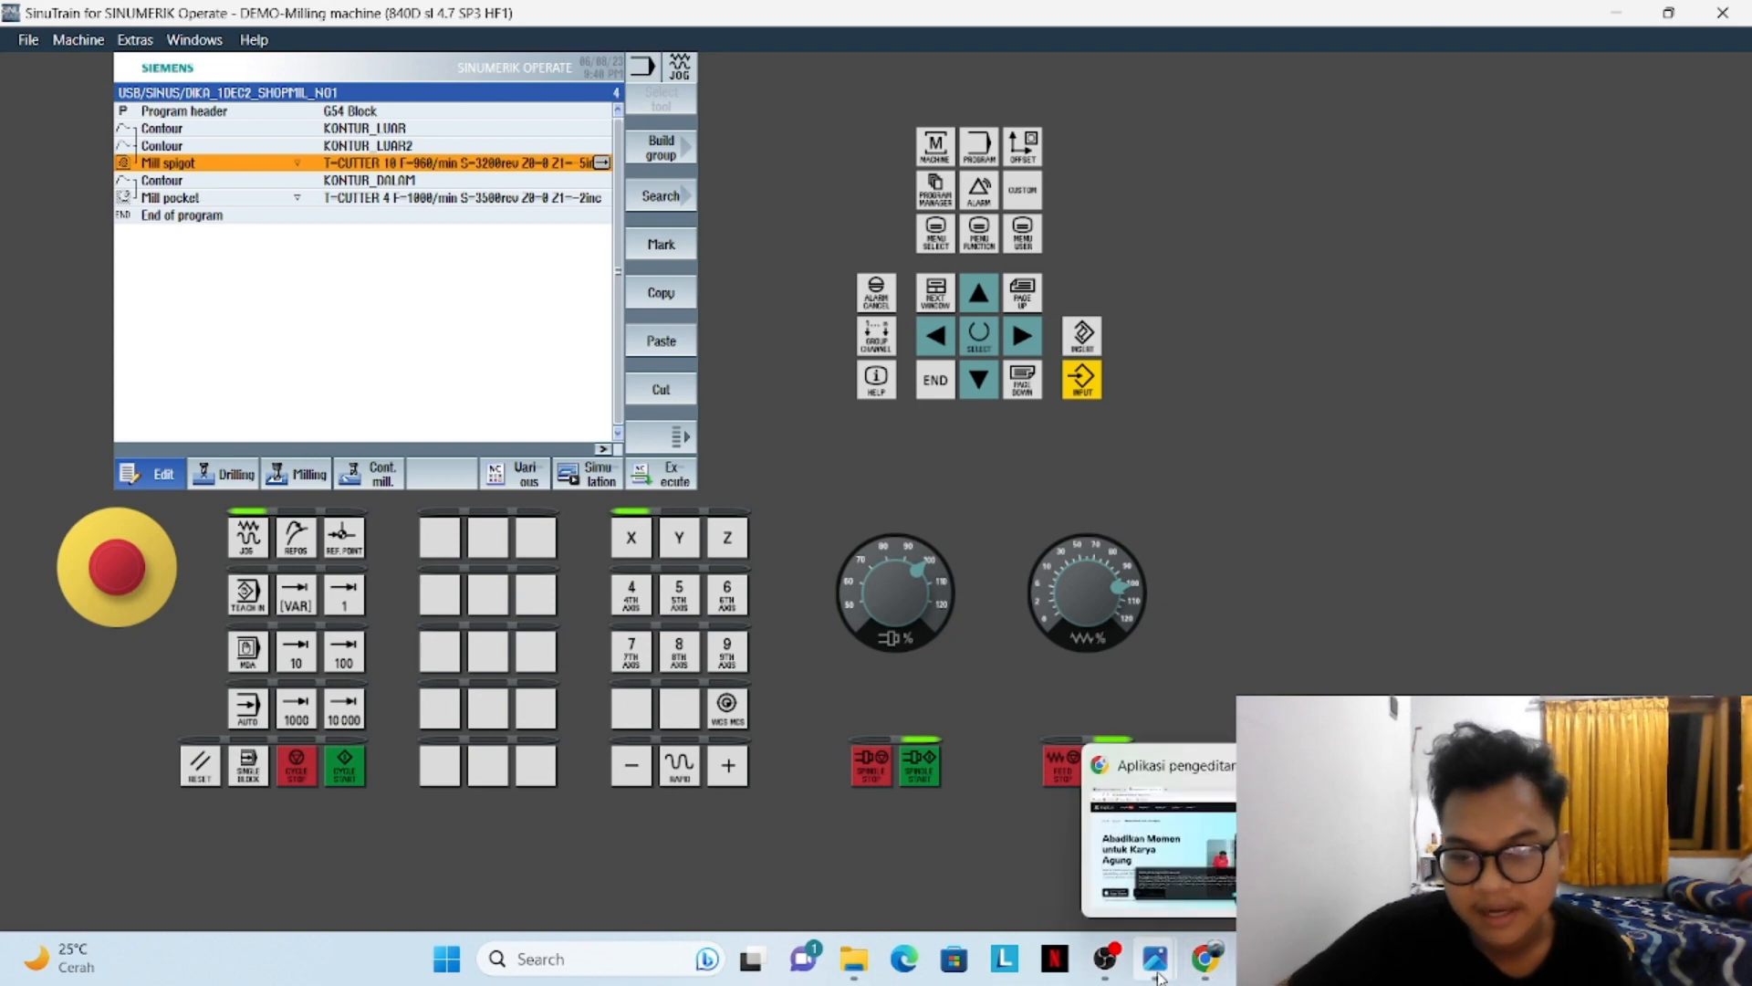
left_click(1085, 839)
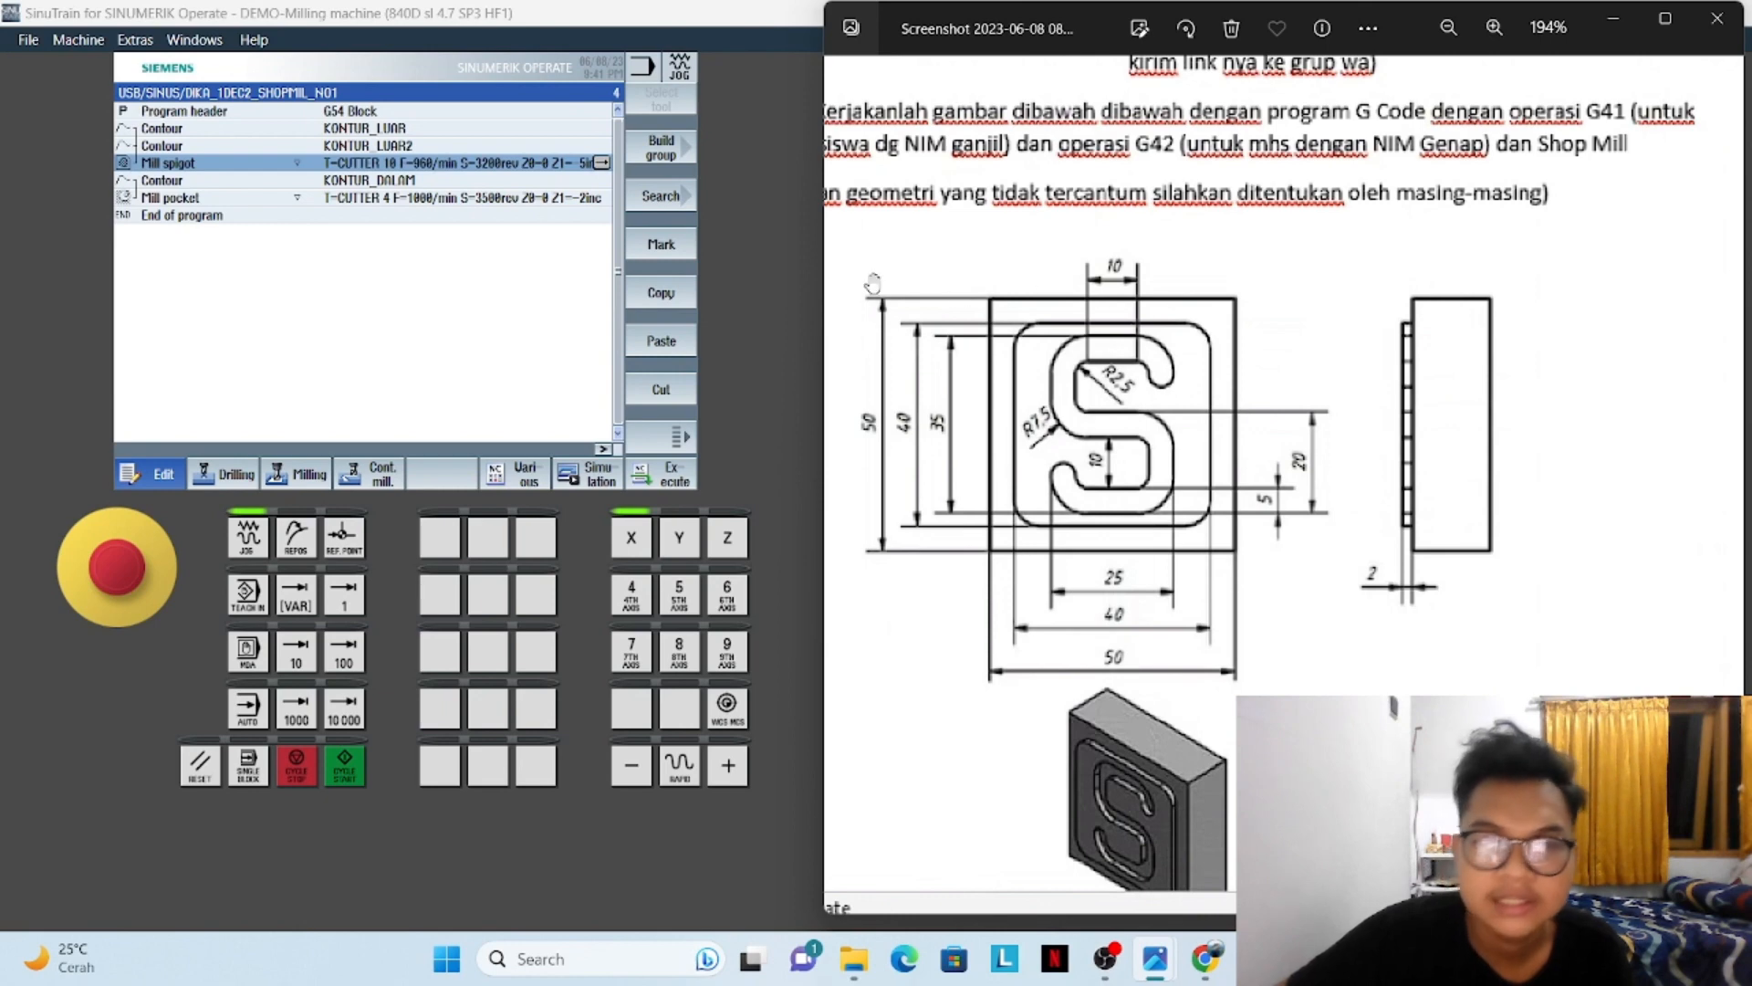
left_click(523, 253)
left_click(592, 165)
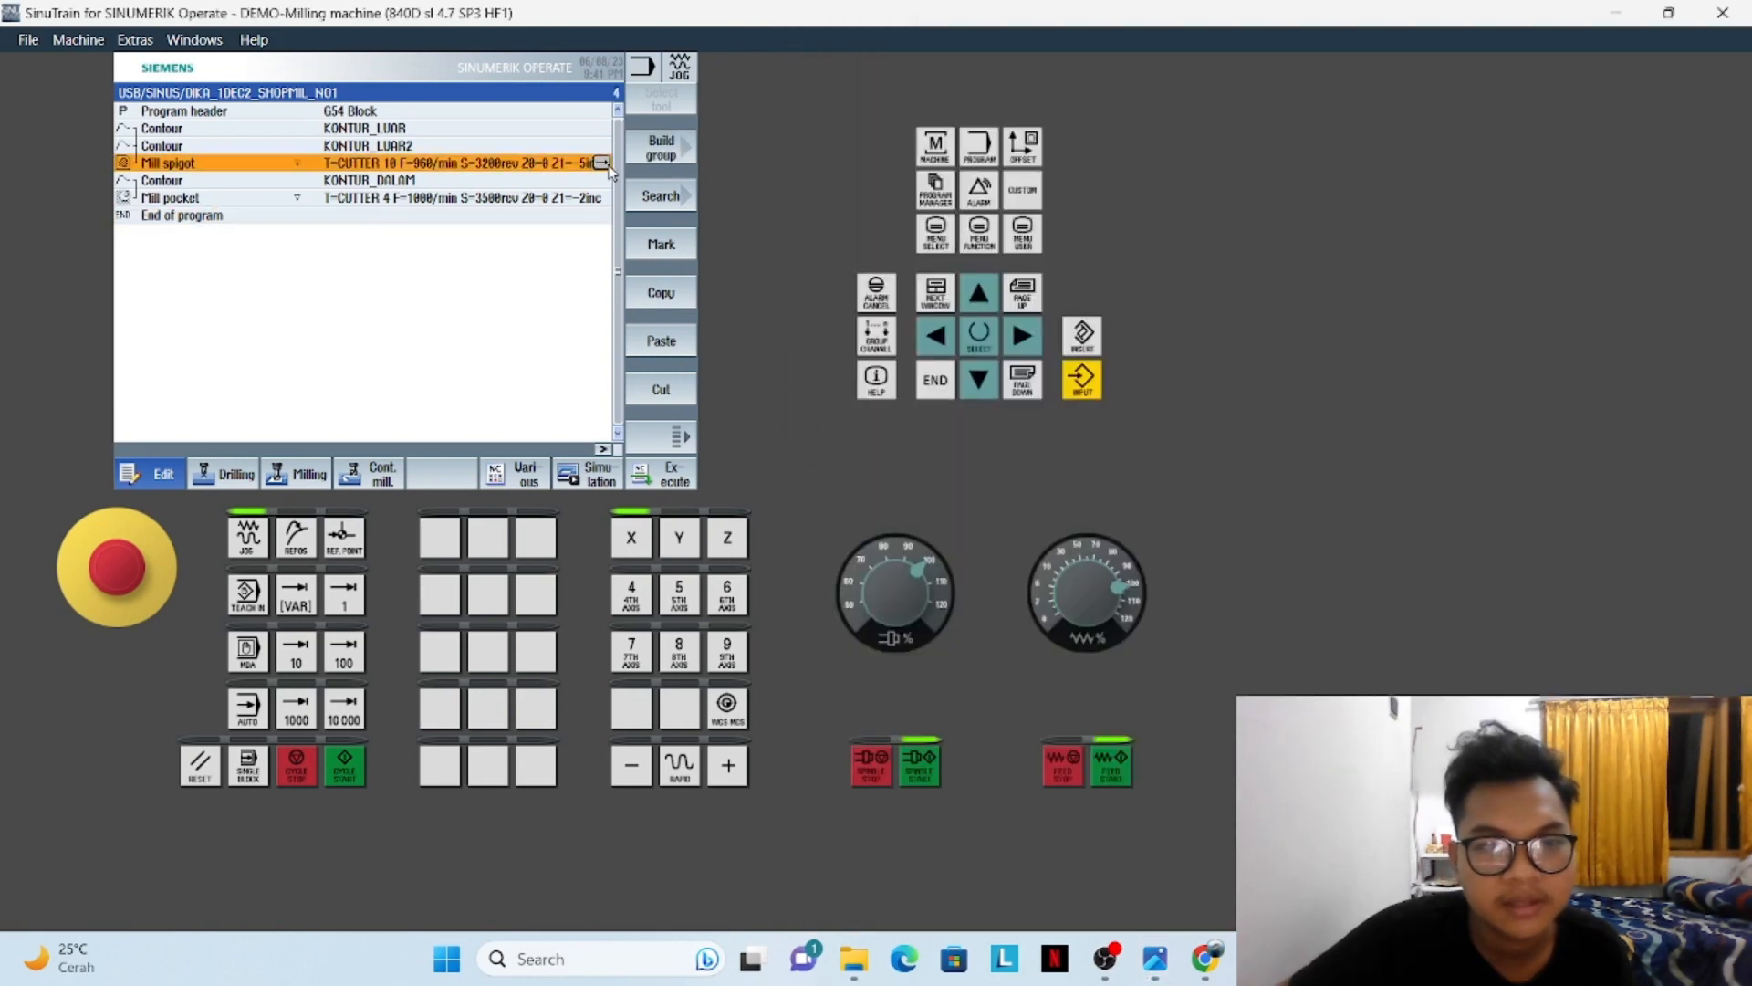
Open the Mill spigot step and examine its tool, feed rate, spindle speed, Z0, Z1 depth and DXY infeed
left_click(605, 165)
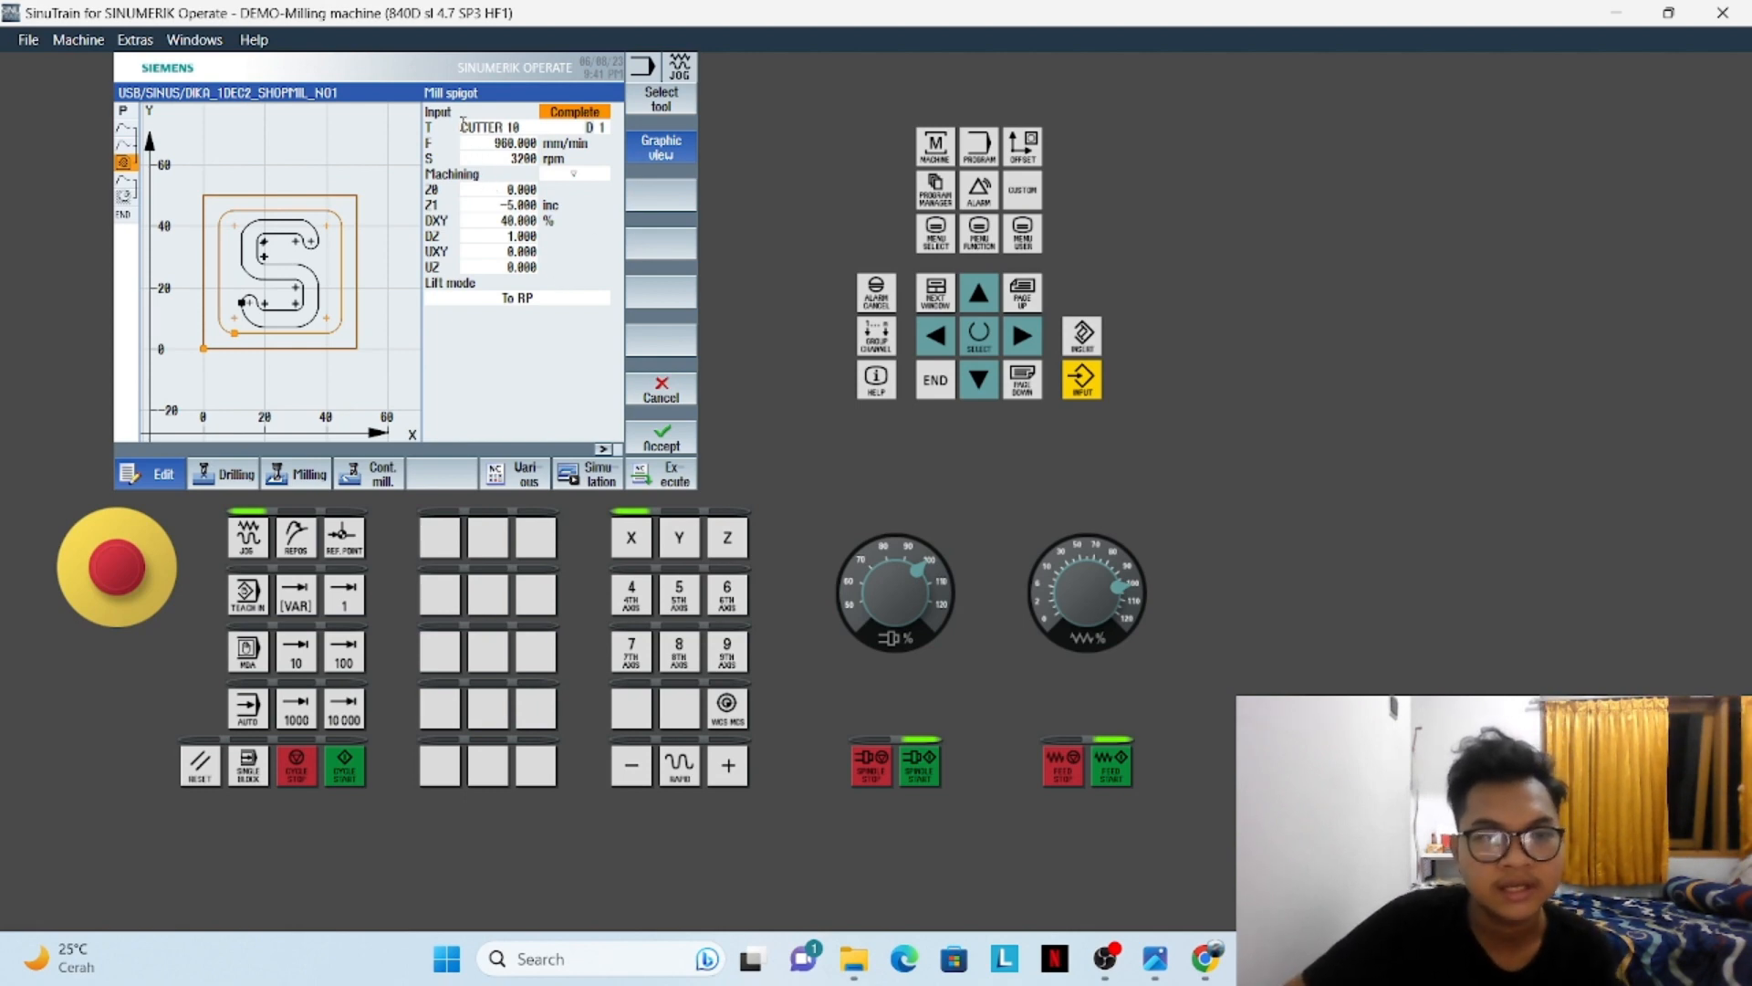
left_click(507, 127)
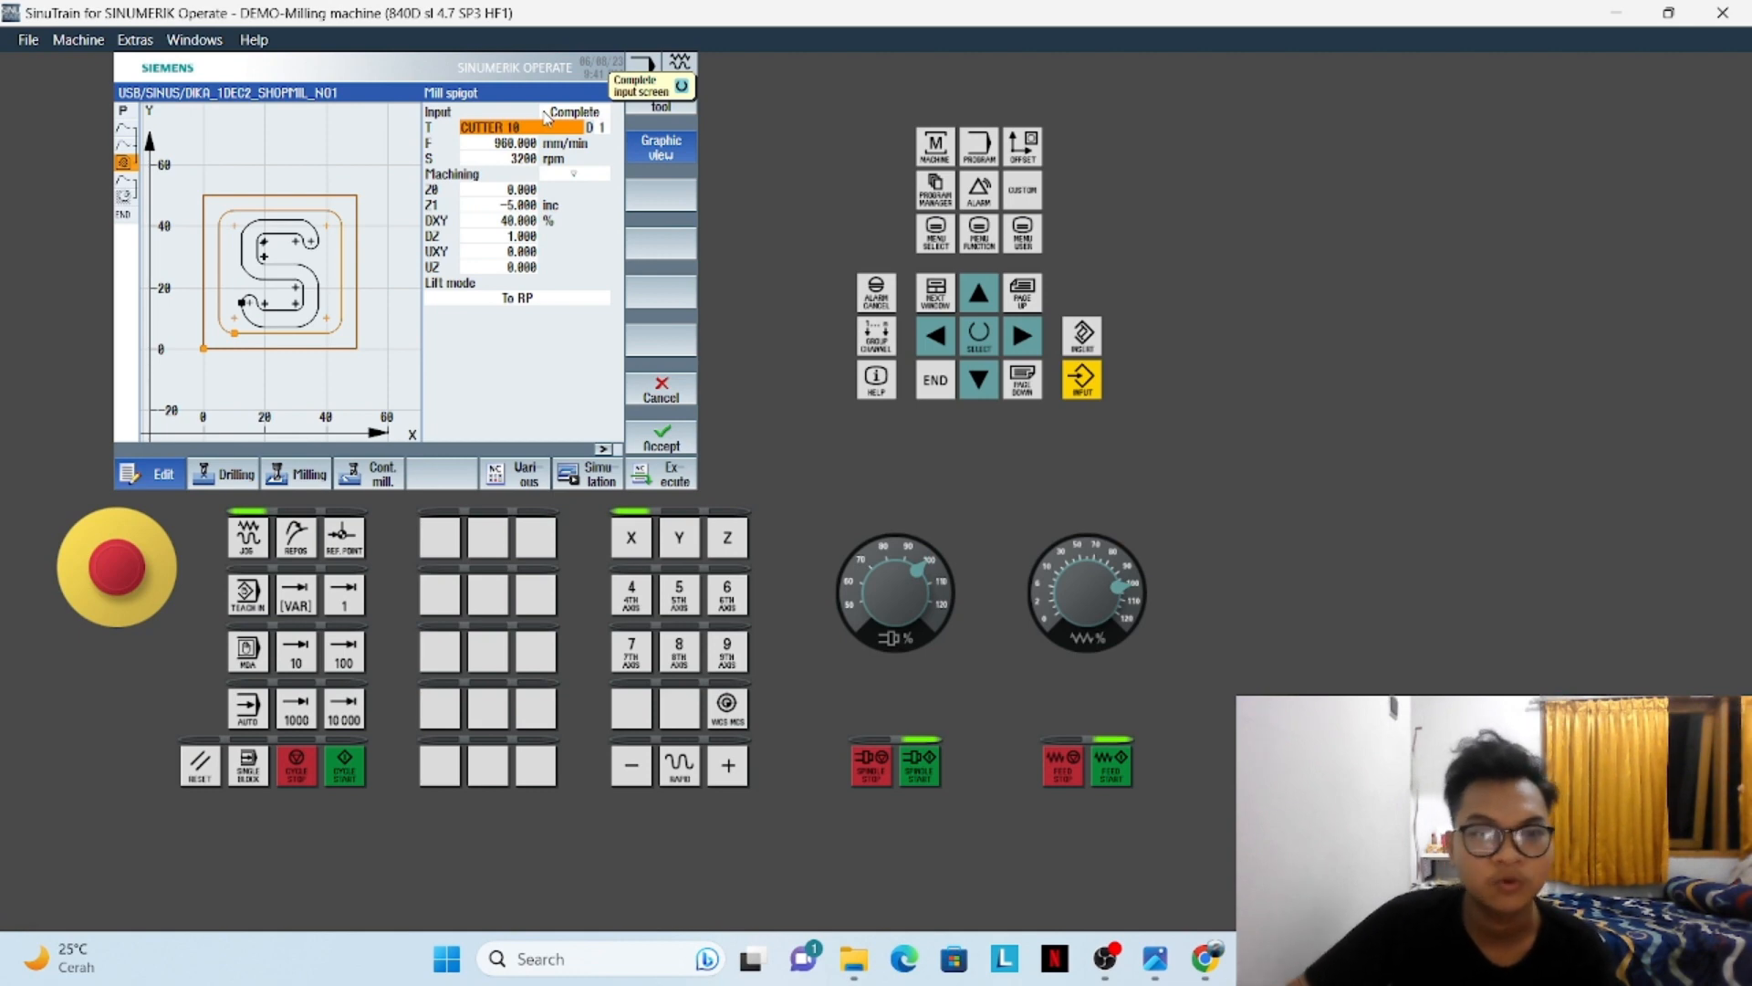
key("Down")
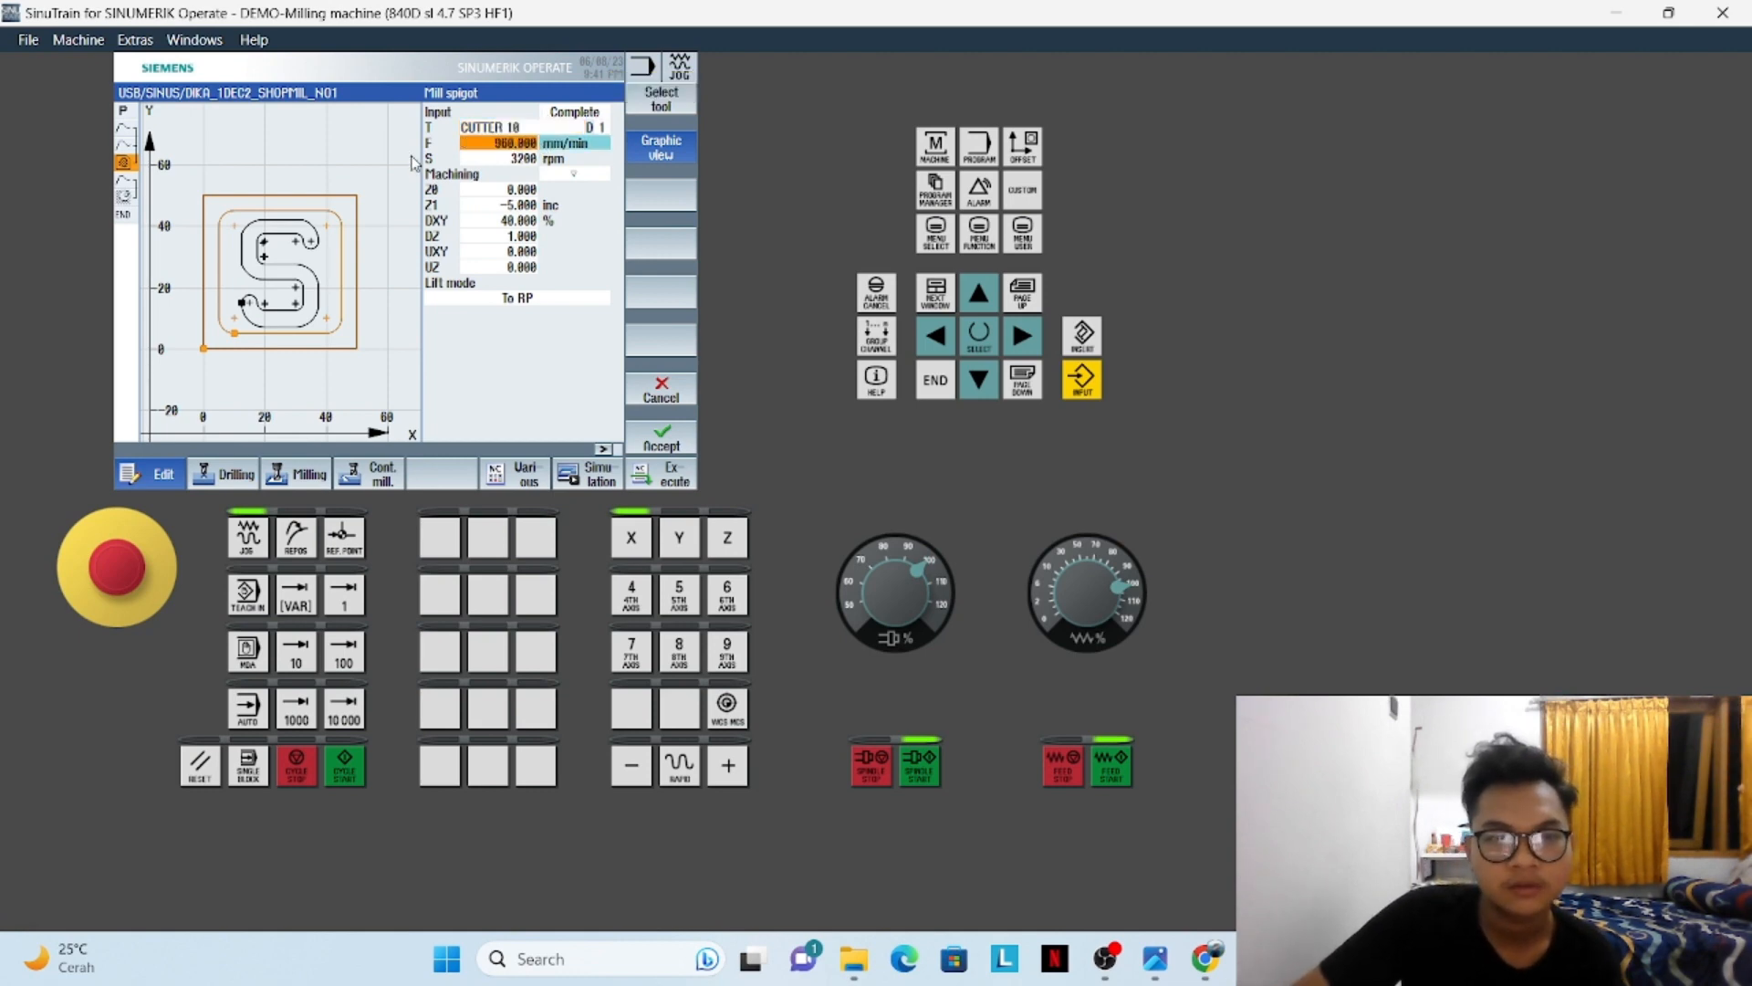
left_click(506, 160)
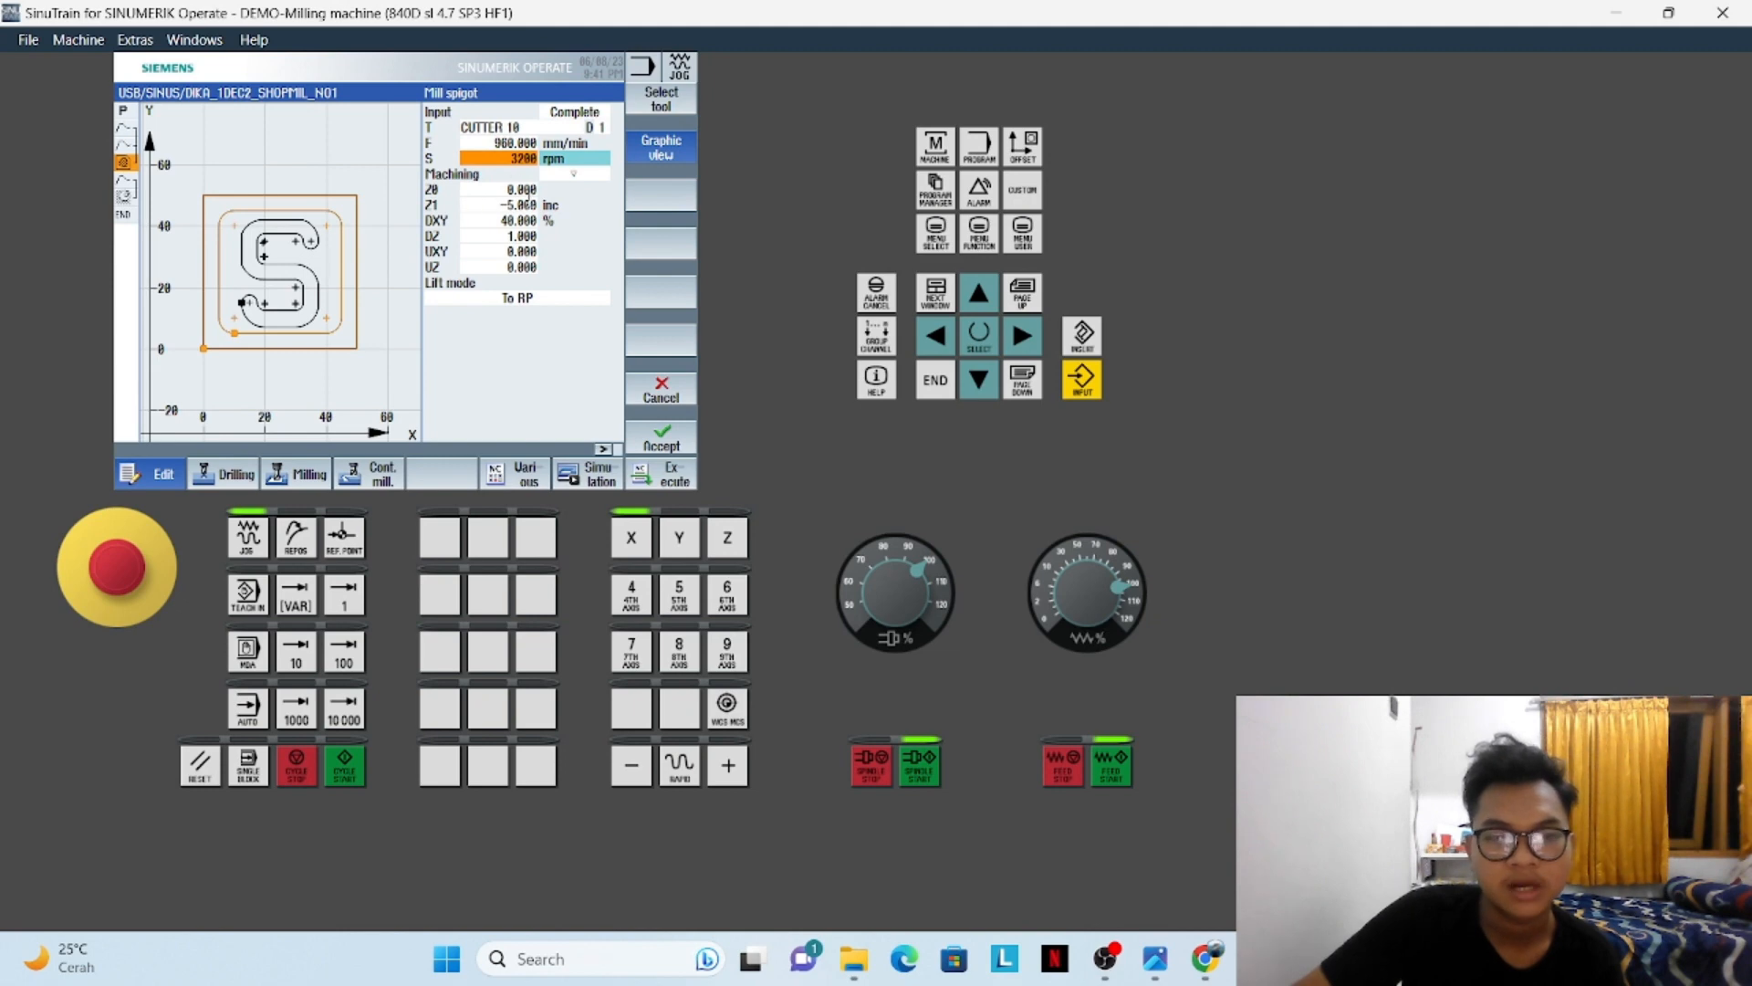
left_click(522, 190)
left_click(508, 207)
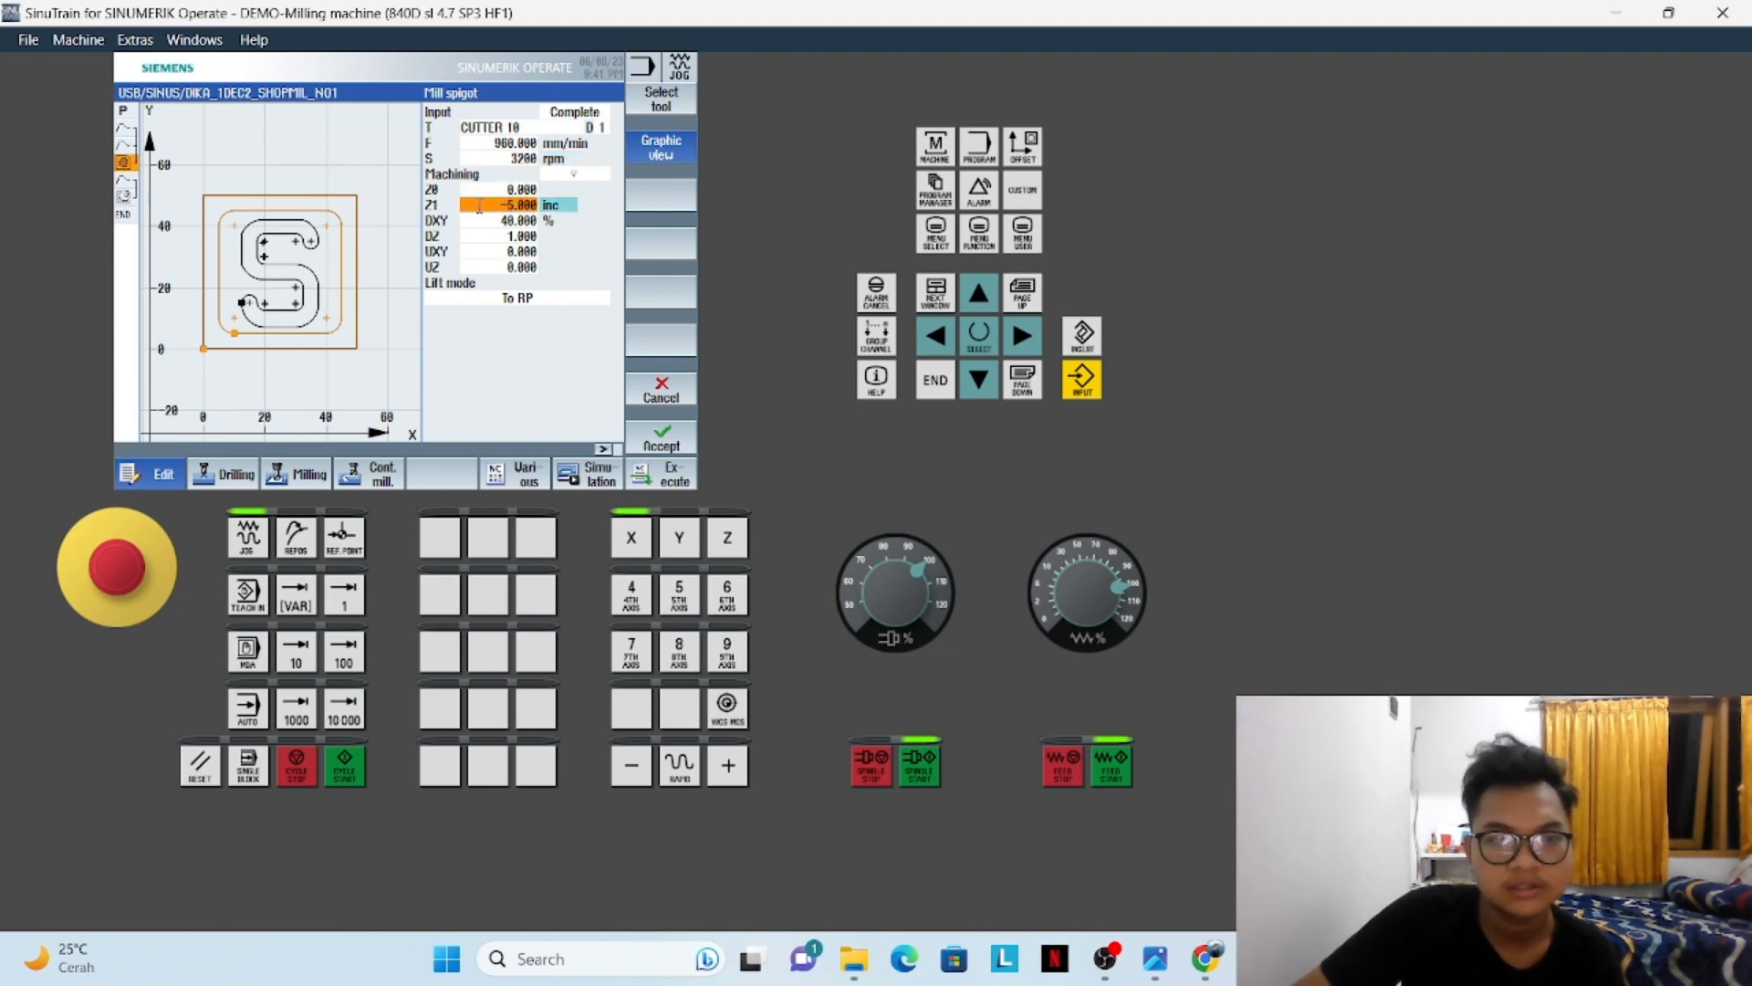
left_click(508, 221)
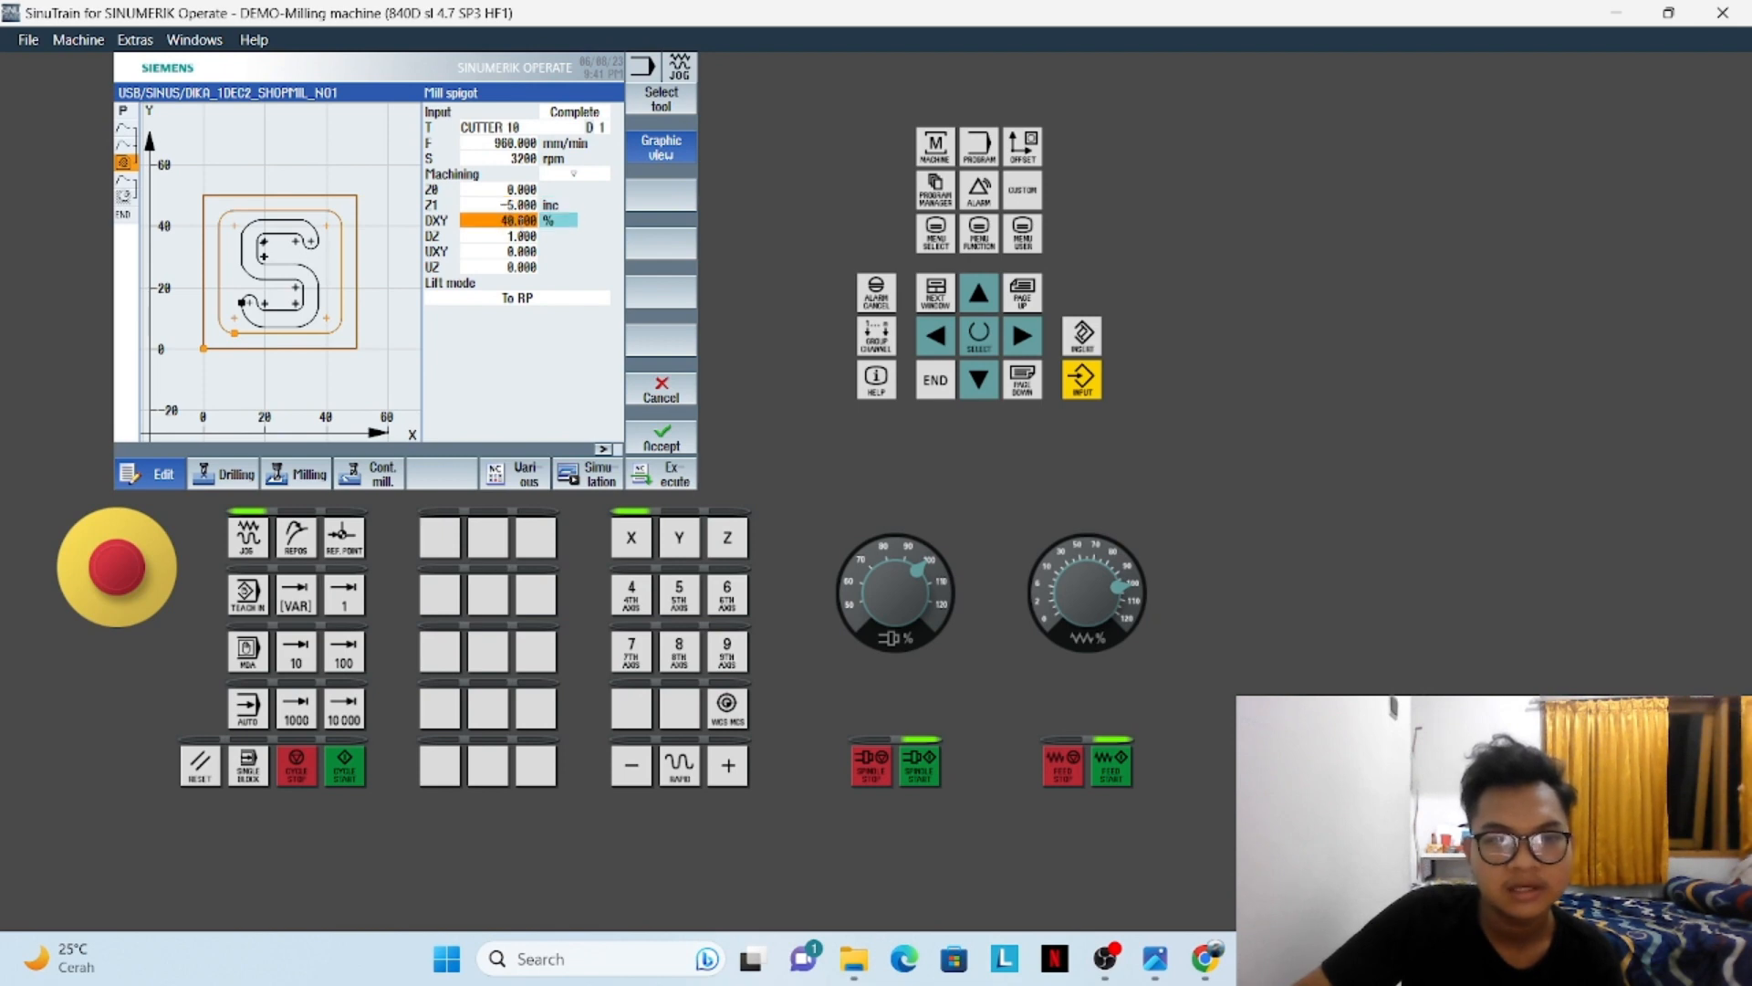
Switch the Mill spigot's DXY infeed unit between percent and mm, ending on percent
left_click(567, 228)
left_click(564, 224)
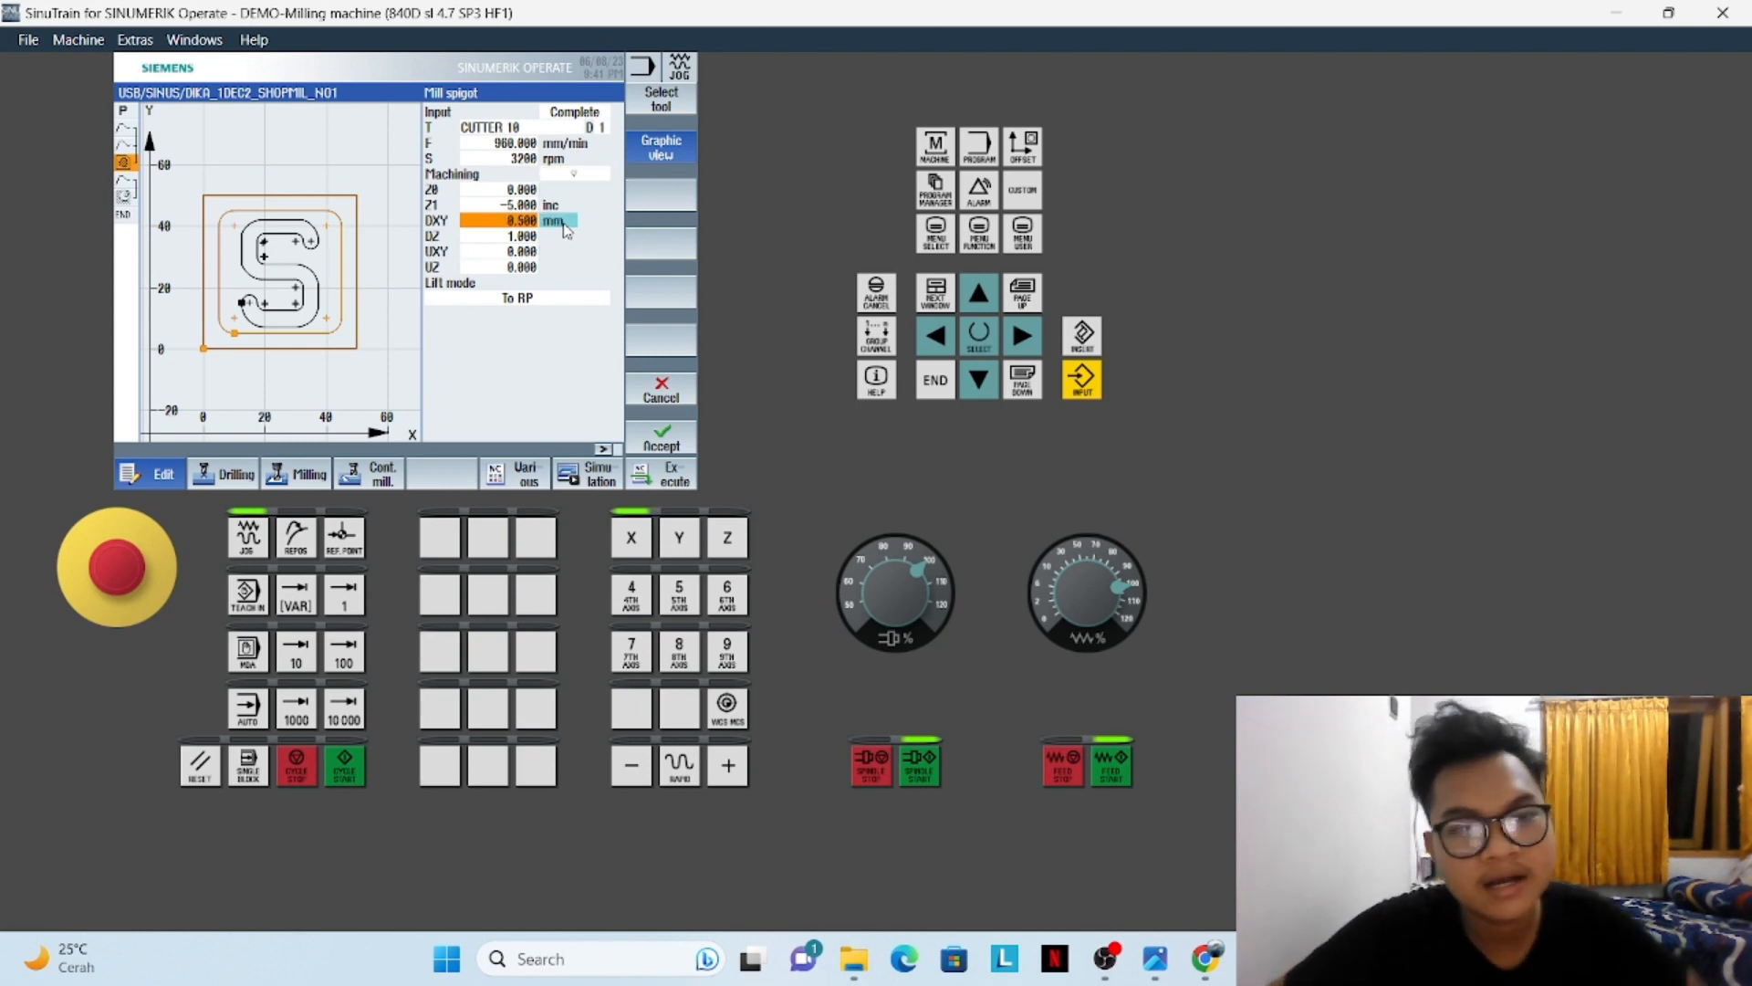
left_click(564, 224)
left_click(565, 220)
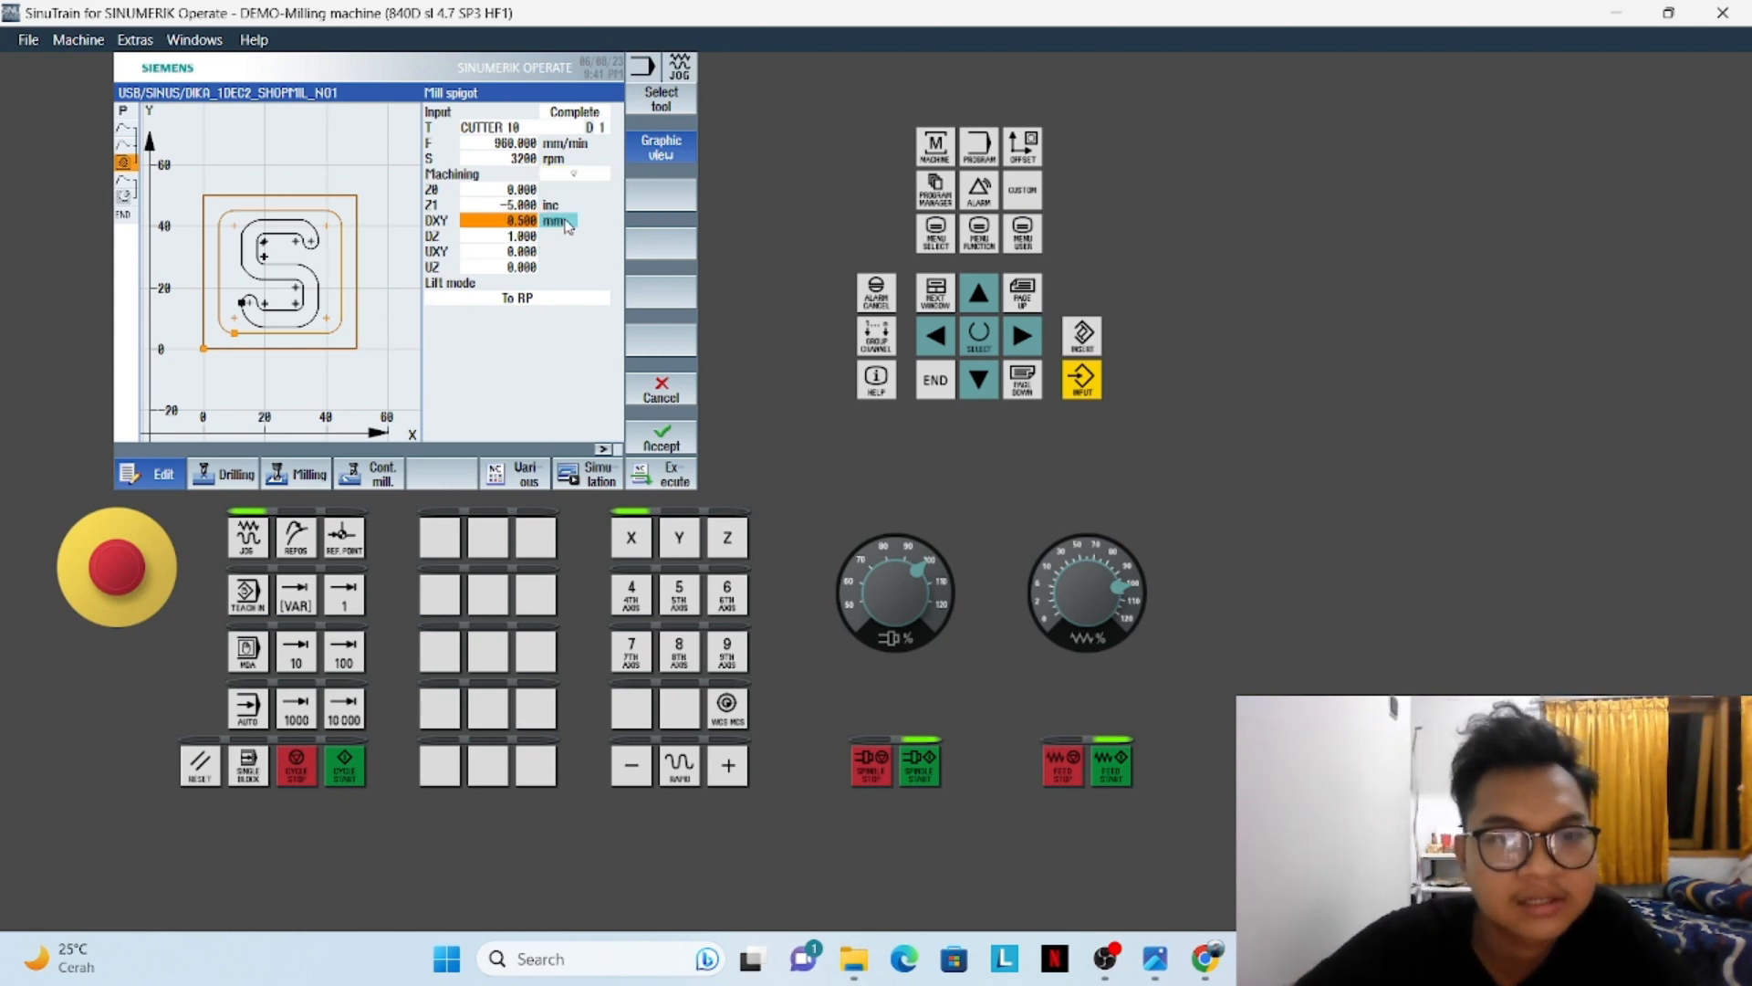
Examine the Mill spigot's DZ infeed and its UXY and UZ finishing allowances, and accept the step
left_click(481, 239)
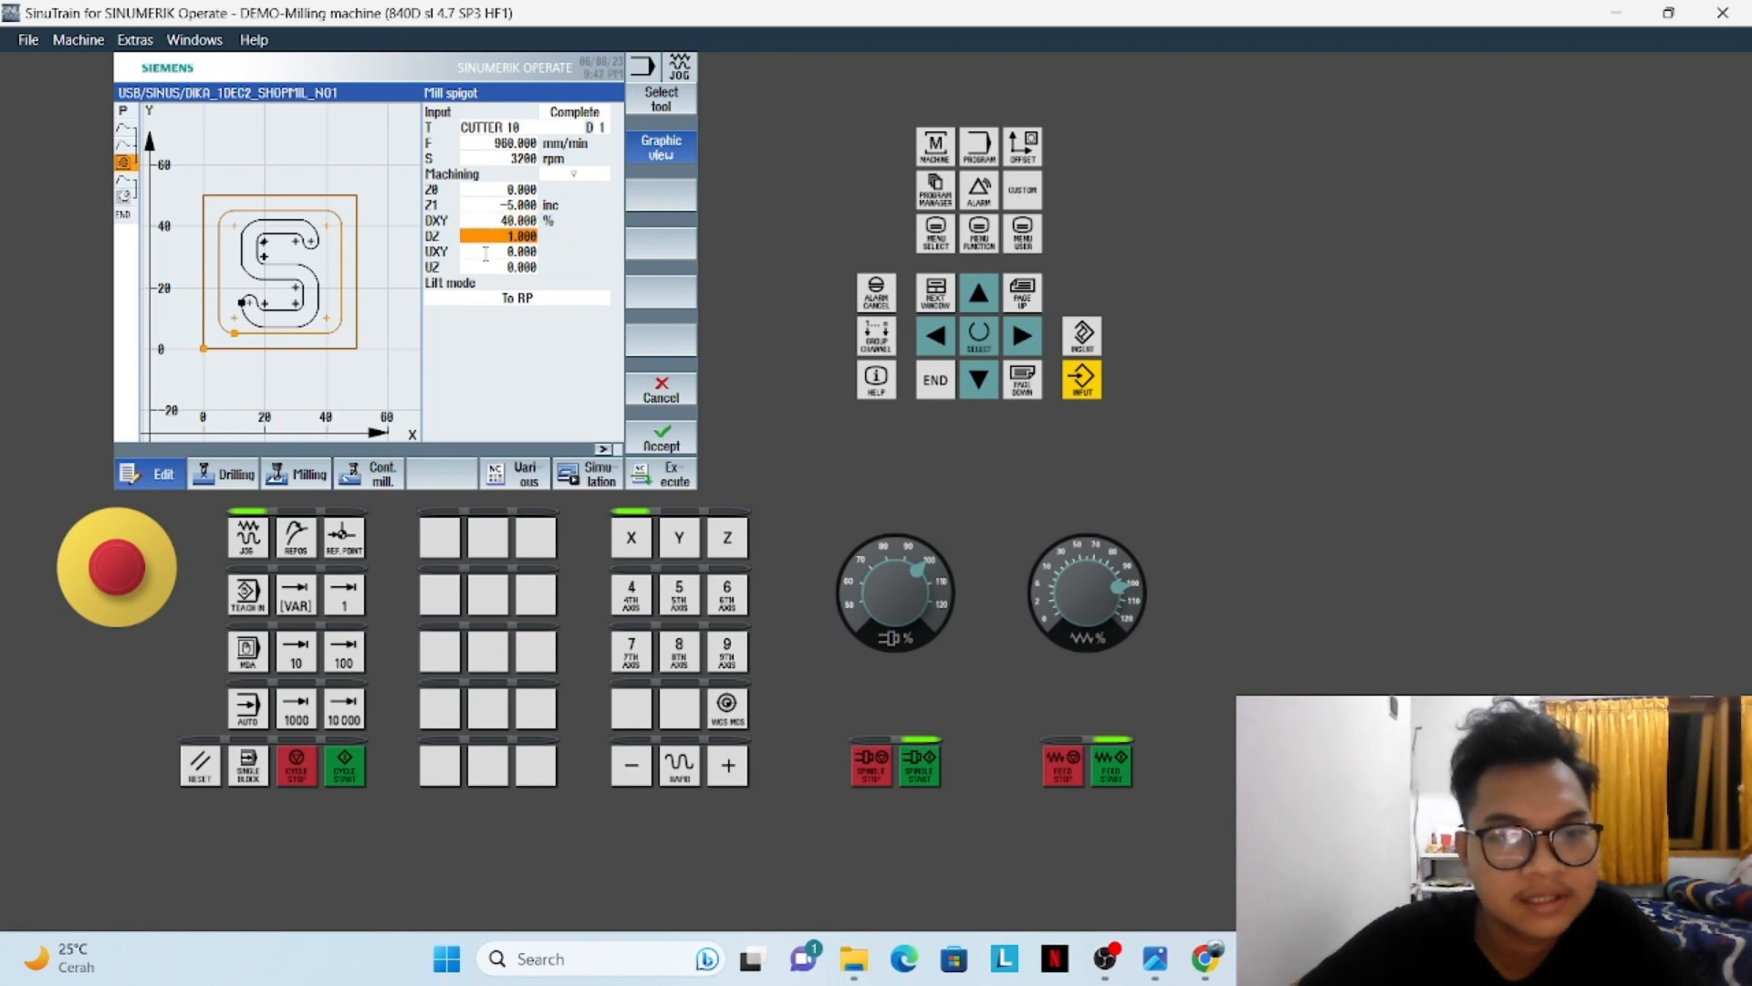
left_click(486, 252)
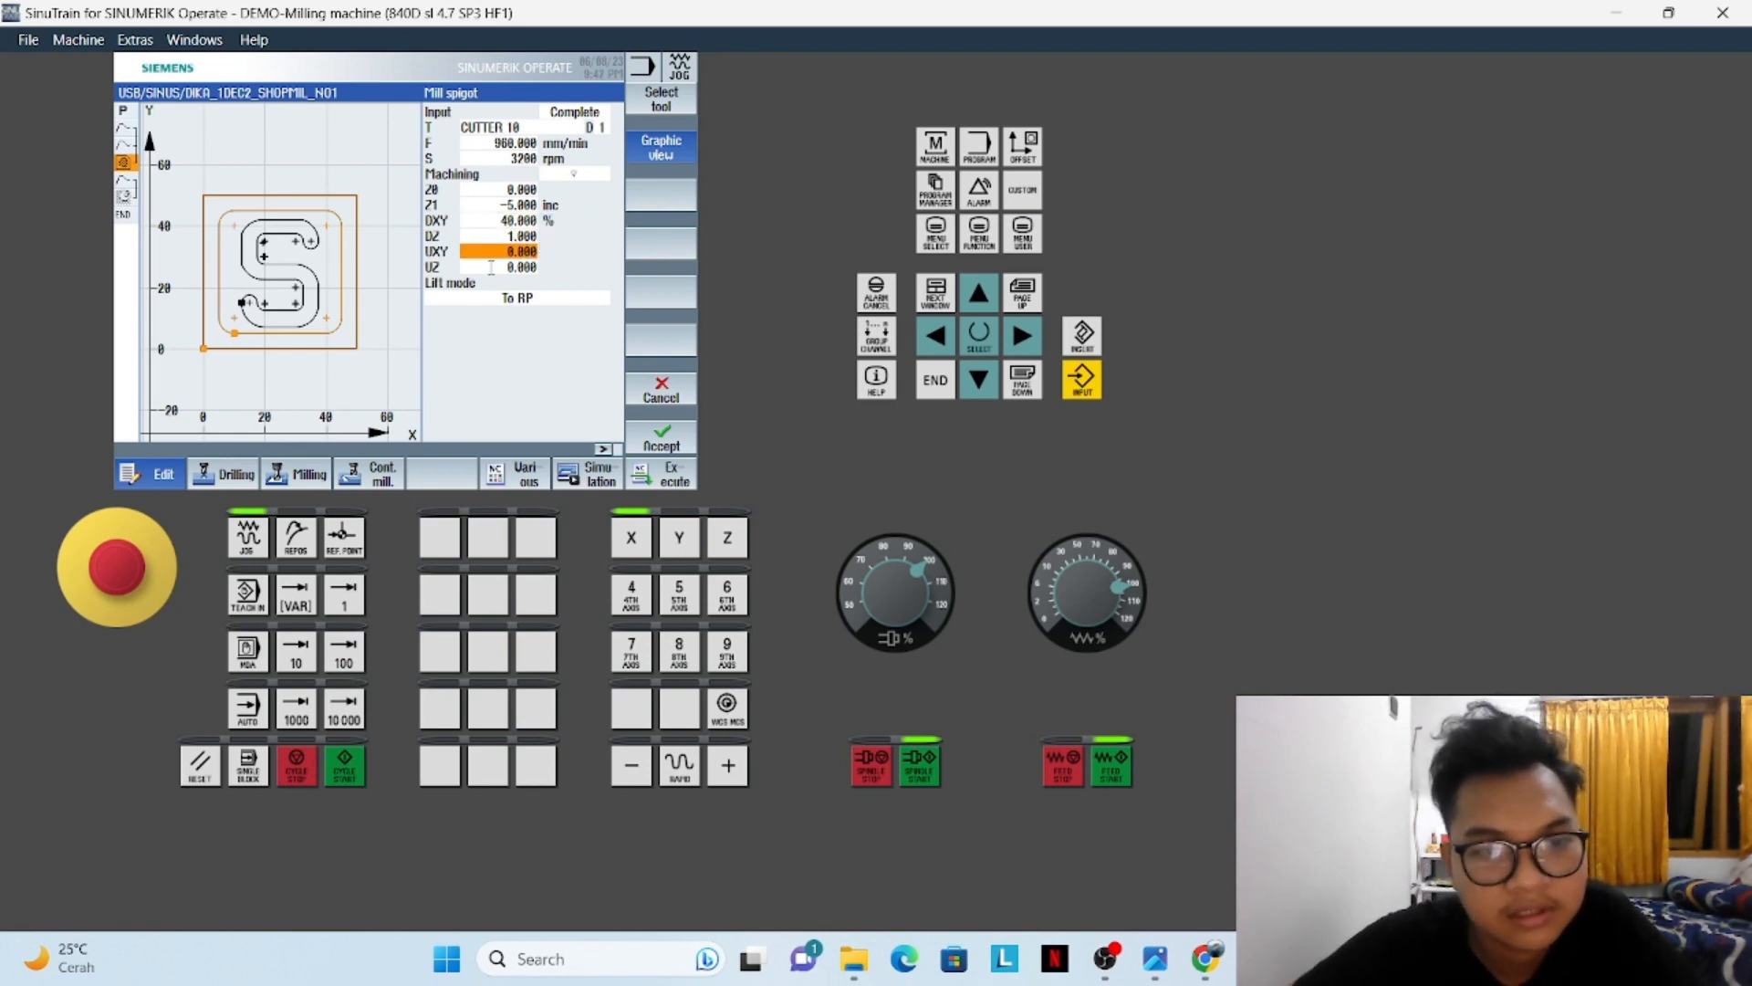
left_click(491, 266)
left_click(675, 436)
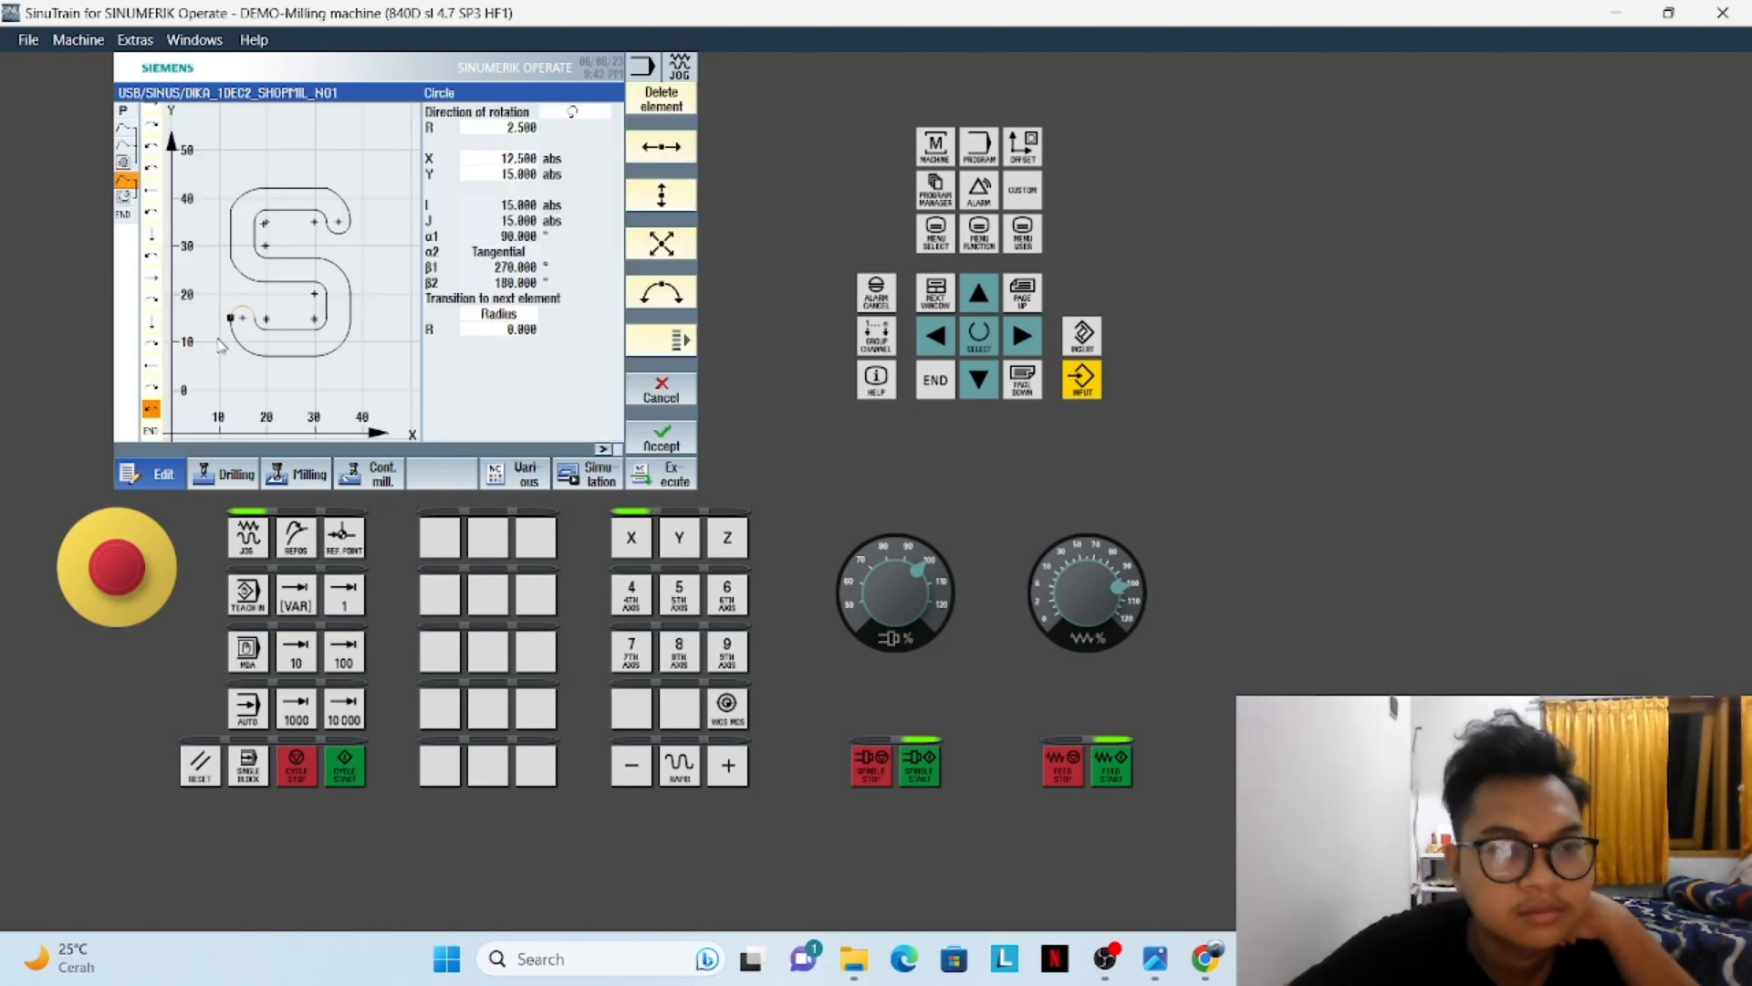
Close the KONTUR_DALAM contour, then open the Mill pocket step to view its settings and S-shaped outline, and accept it
left_click(655, 445)
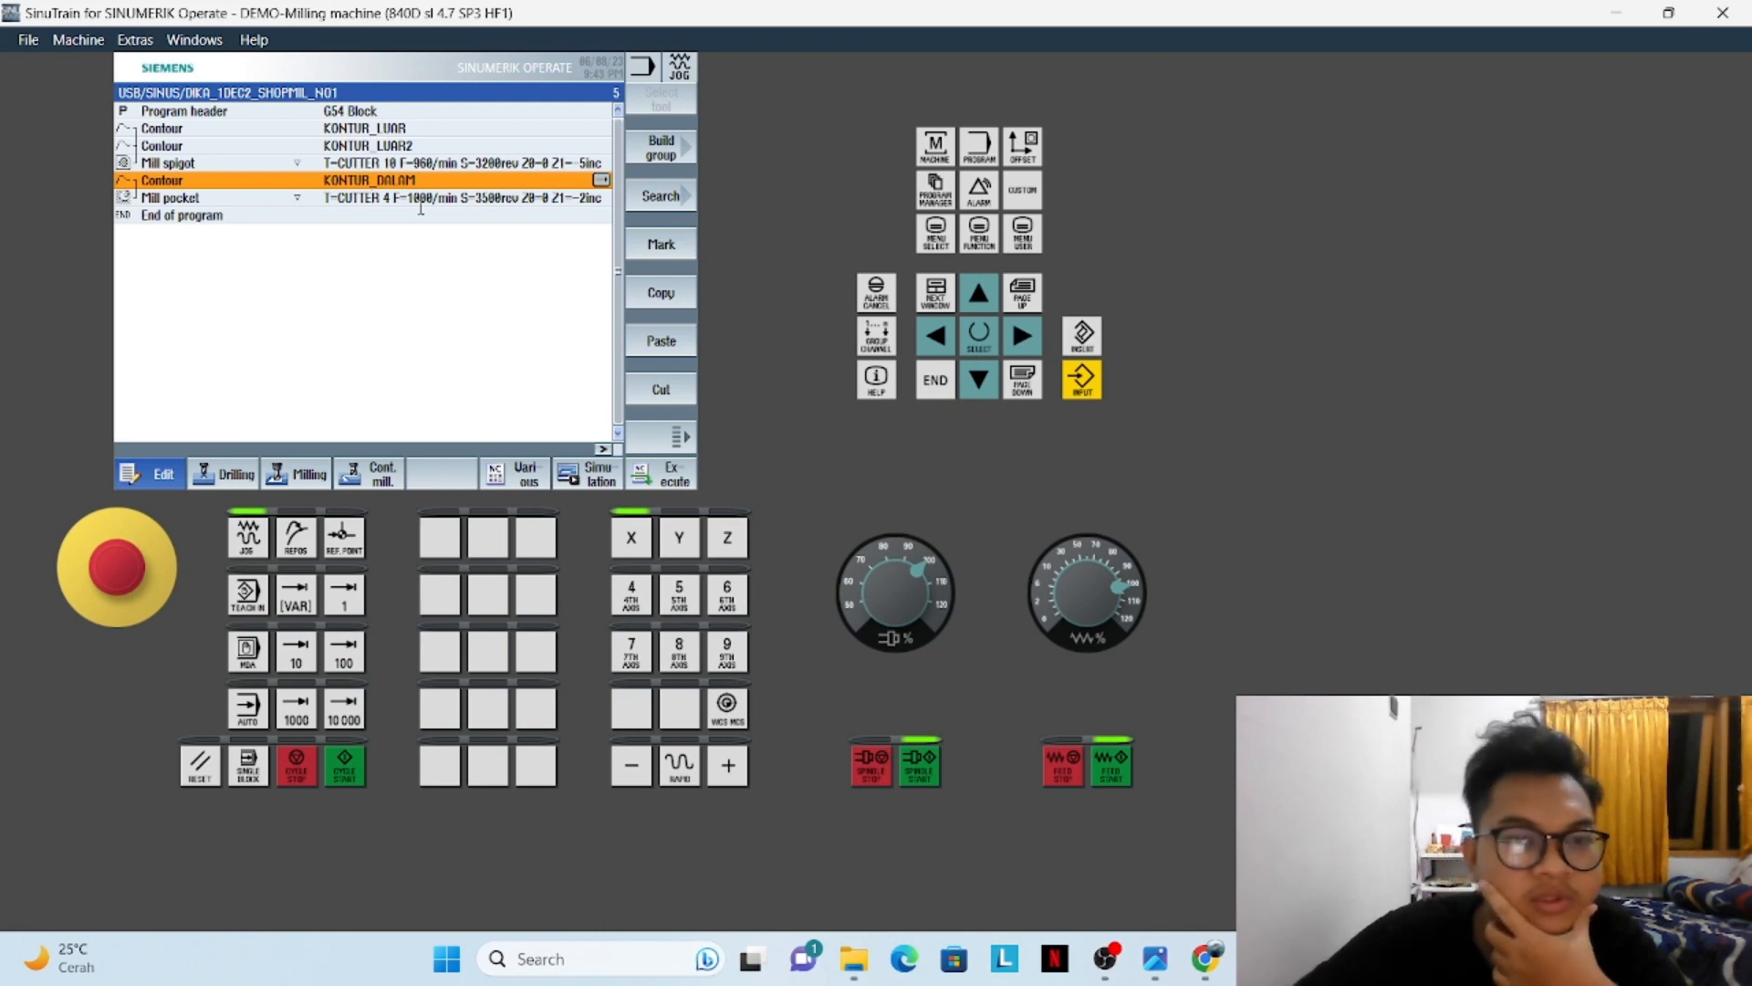
left_click_drag(421, 209, 586, 192)
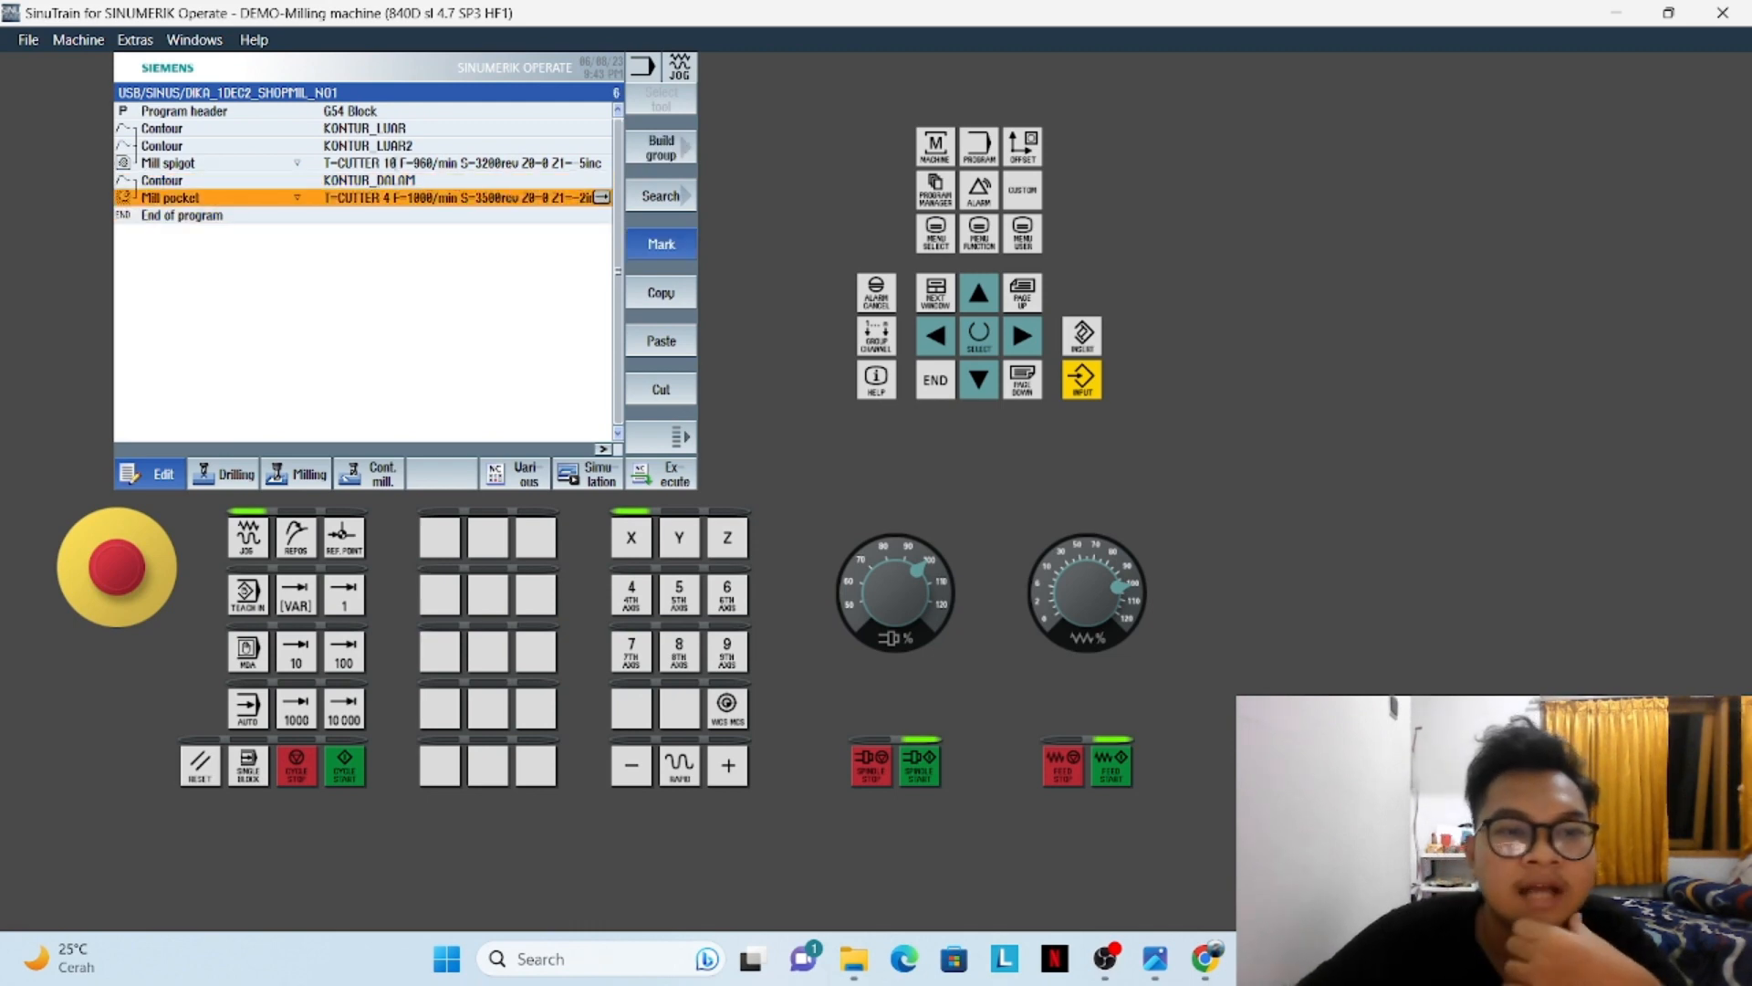
left_click(411, 195)
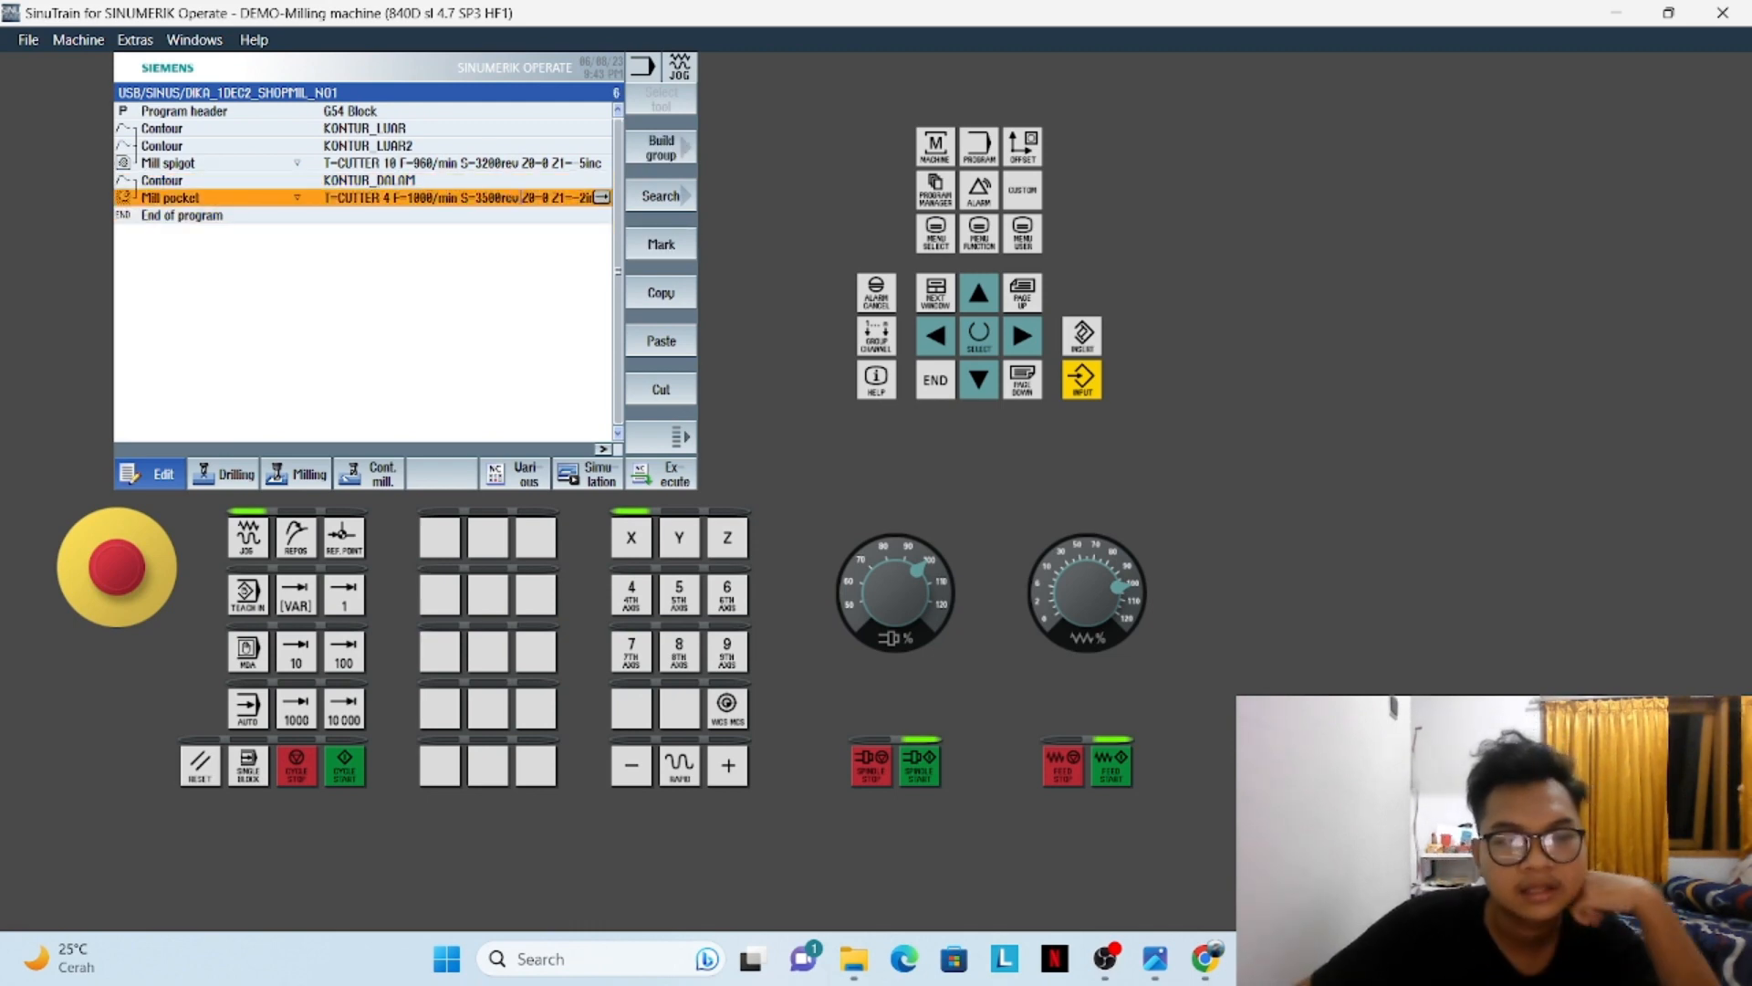
left_click(600, 201)
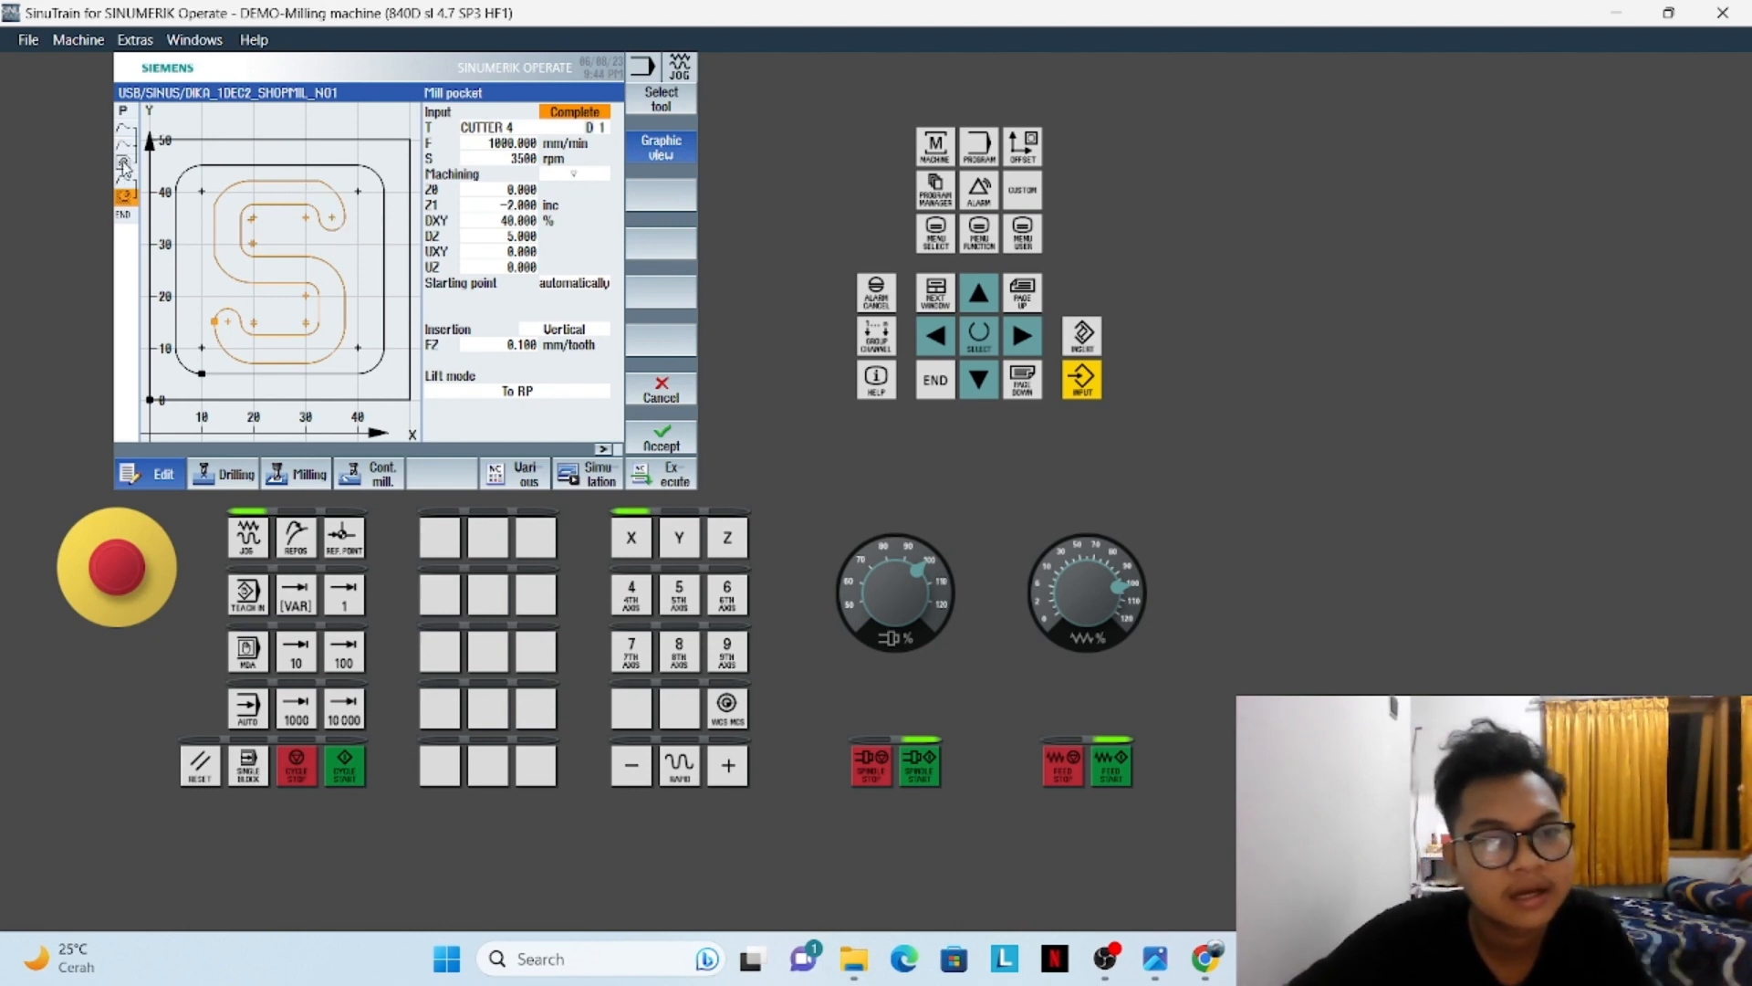
left_click(638, 434)
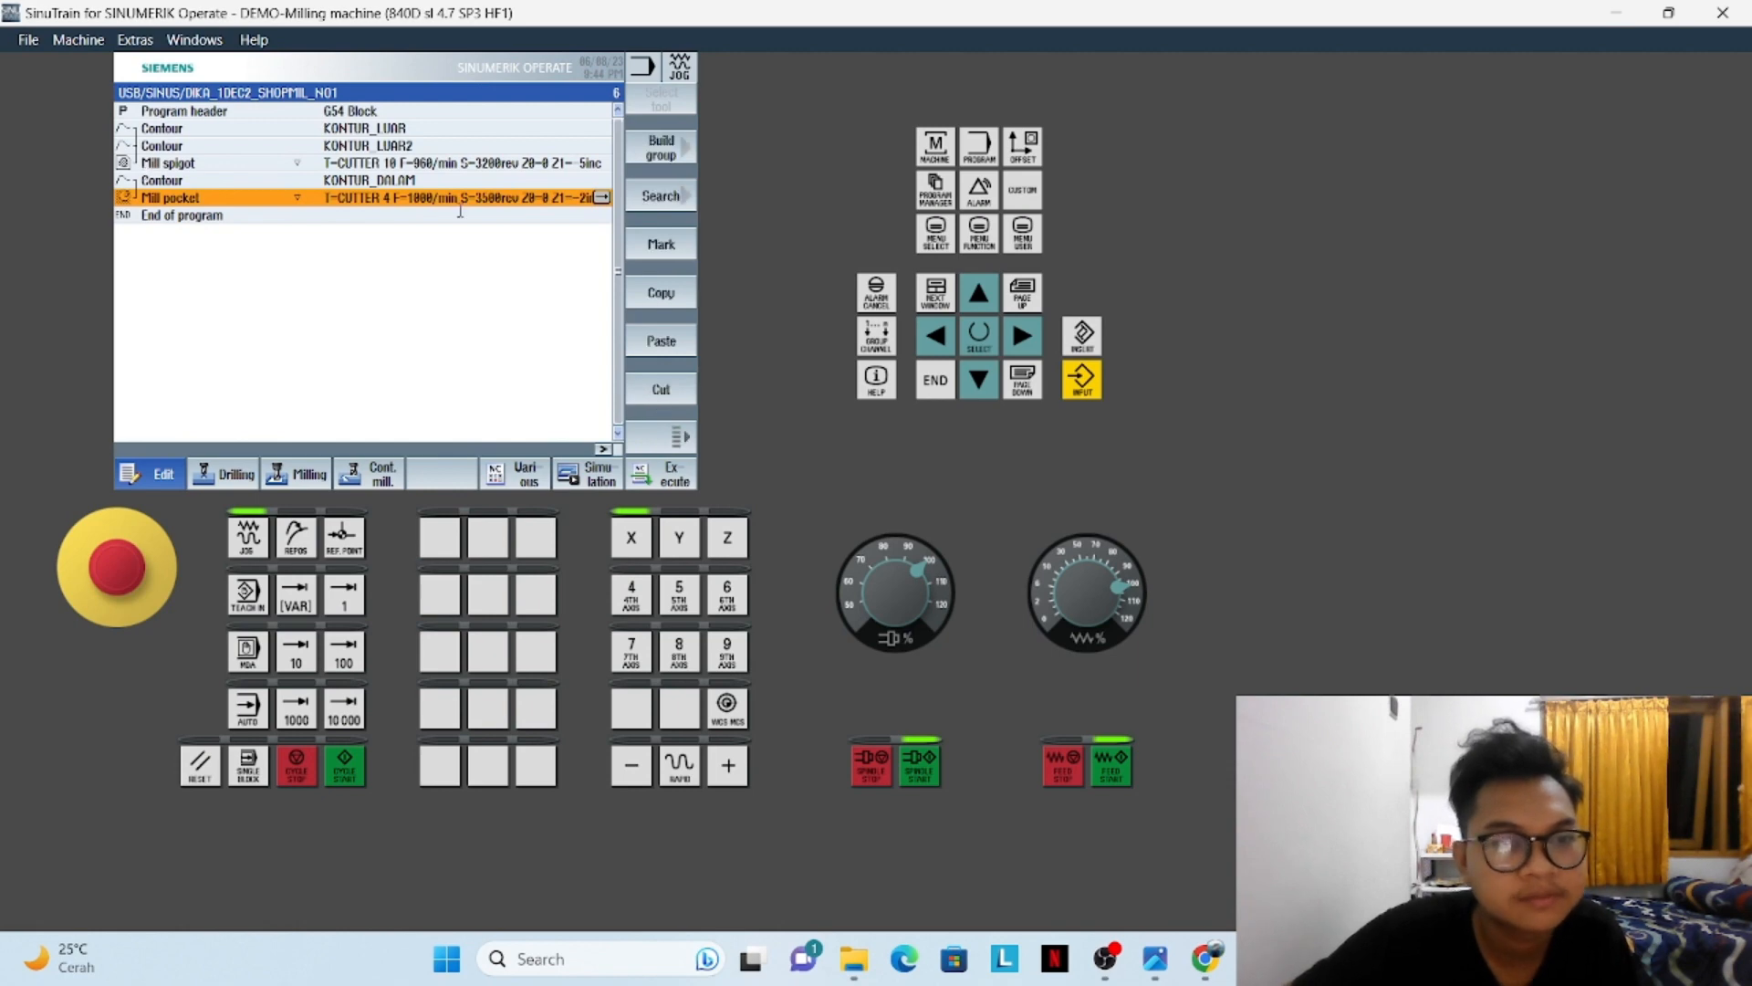
Reopen the Mill pocket step, examine its tool, DXY infeed and remaining machining values, and accept it
left_click(604, 197)
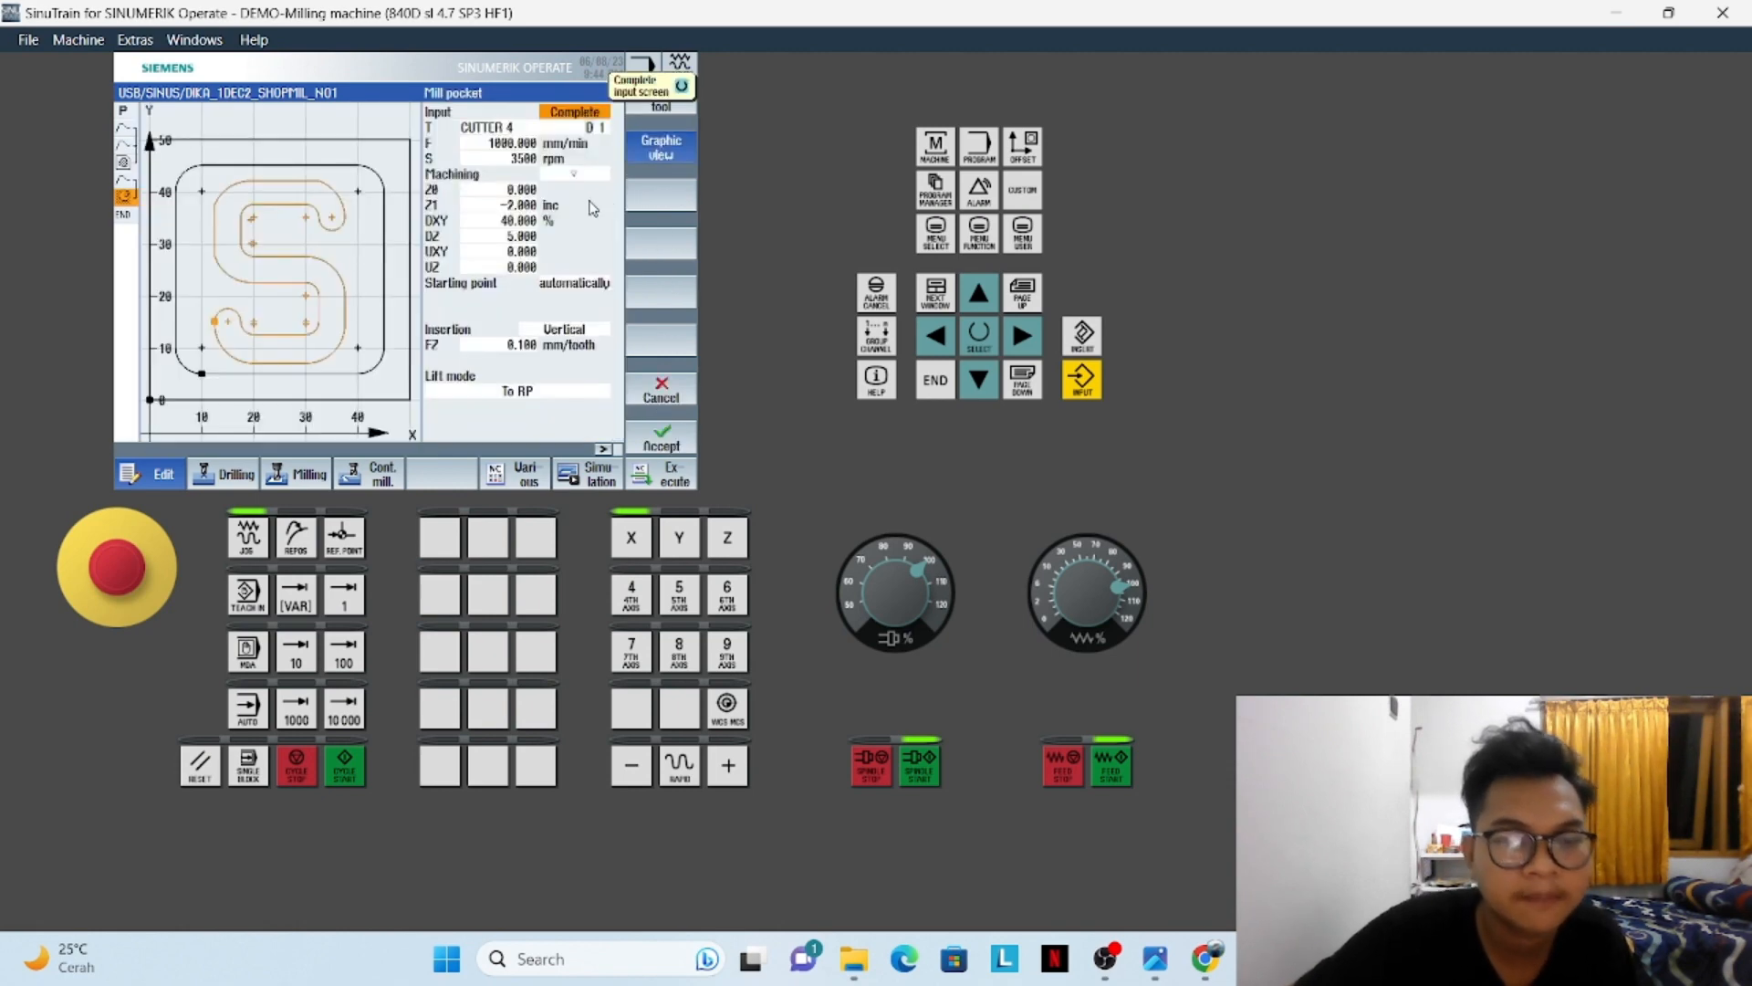
left_click(539, 126)
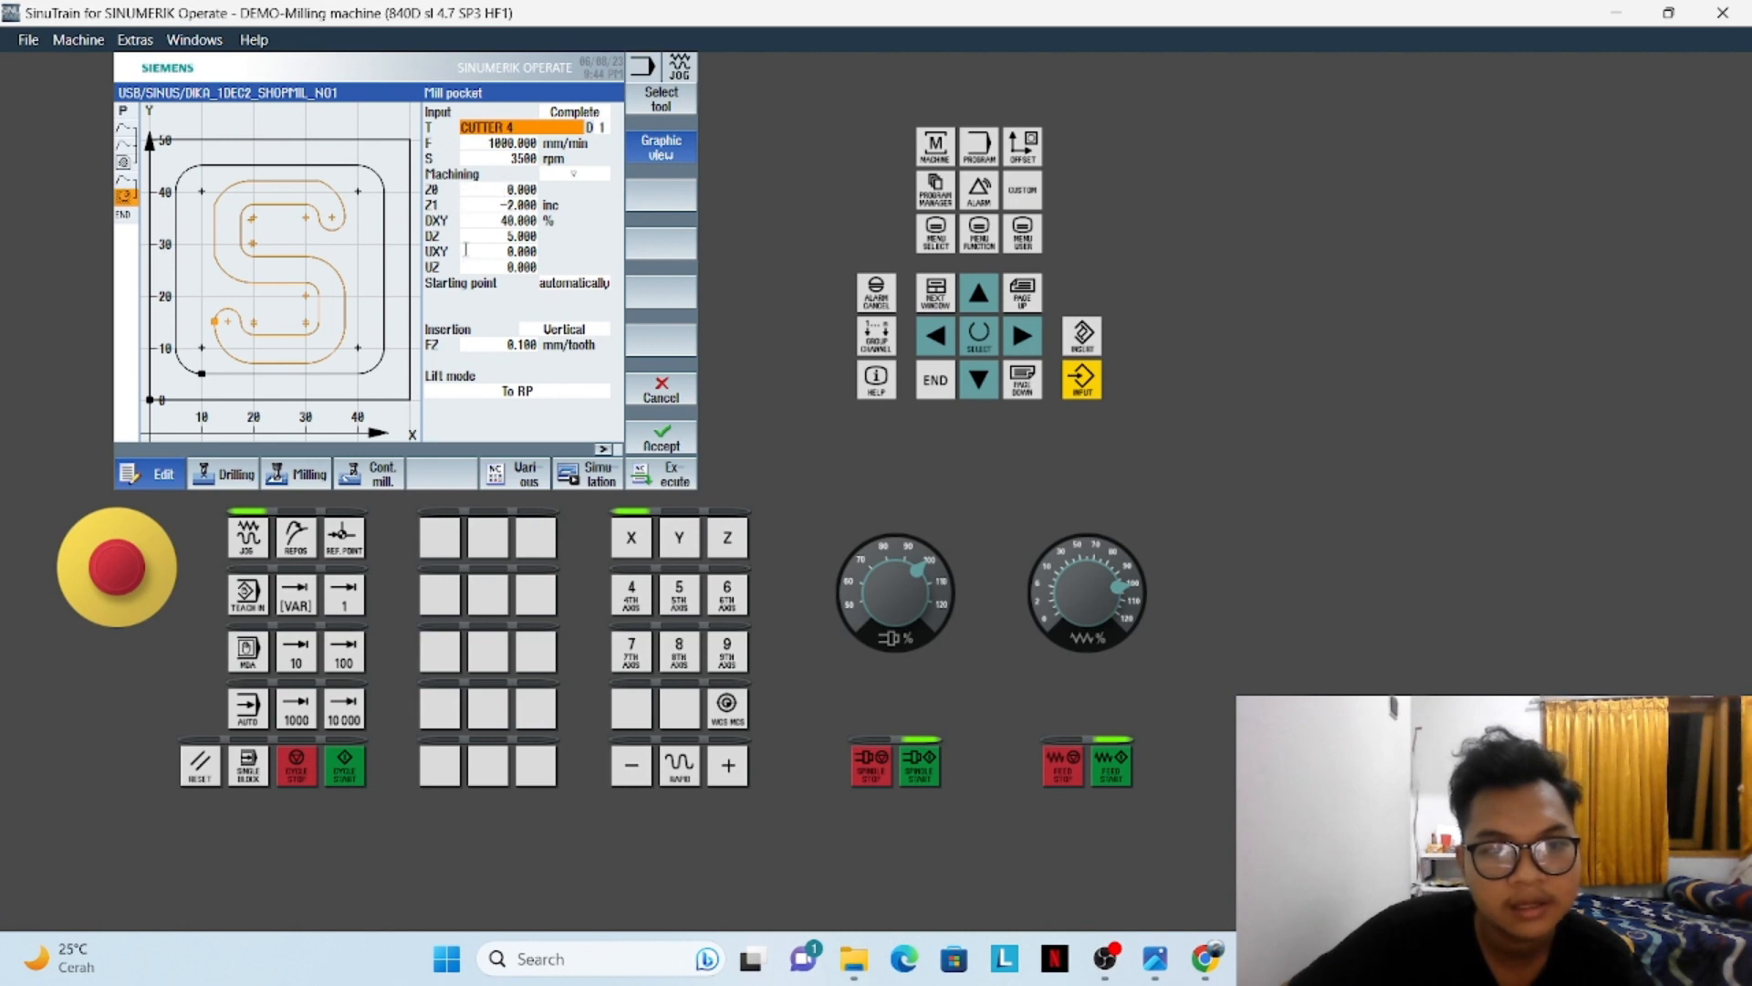
left_click(551, 223)
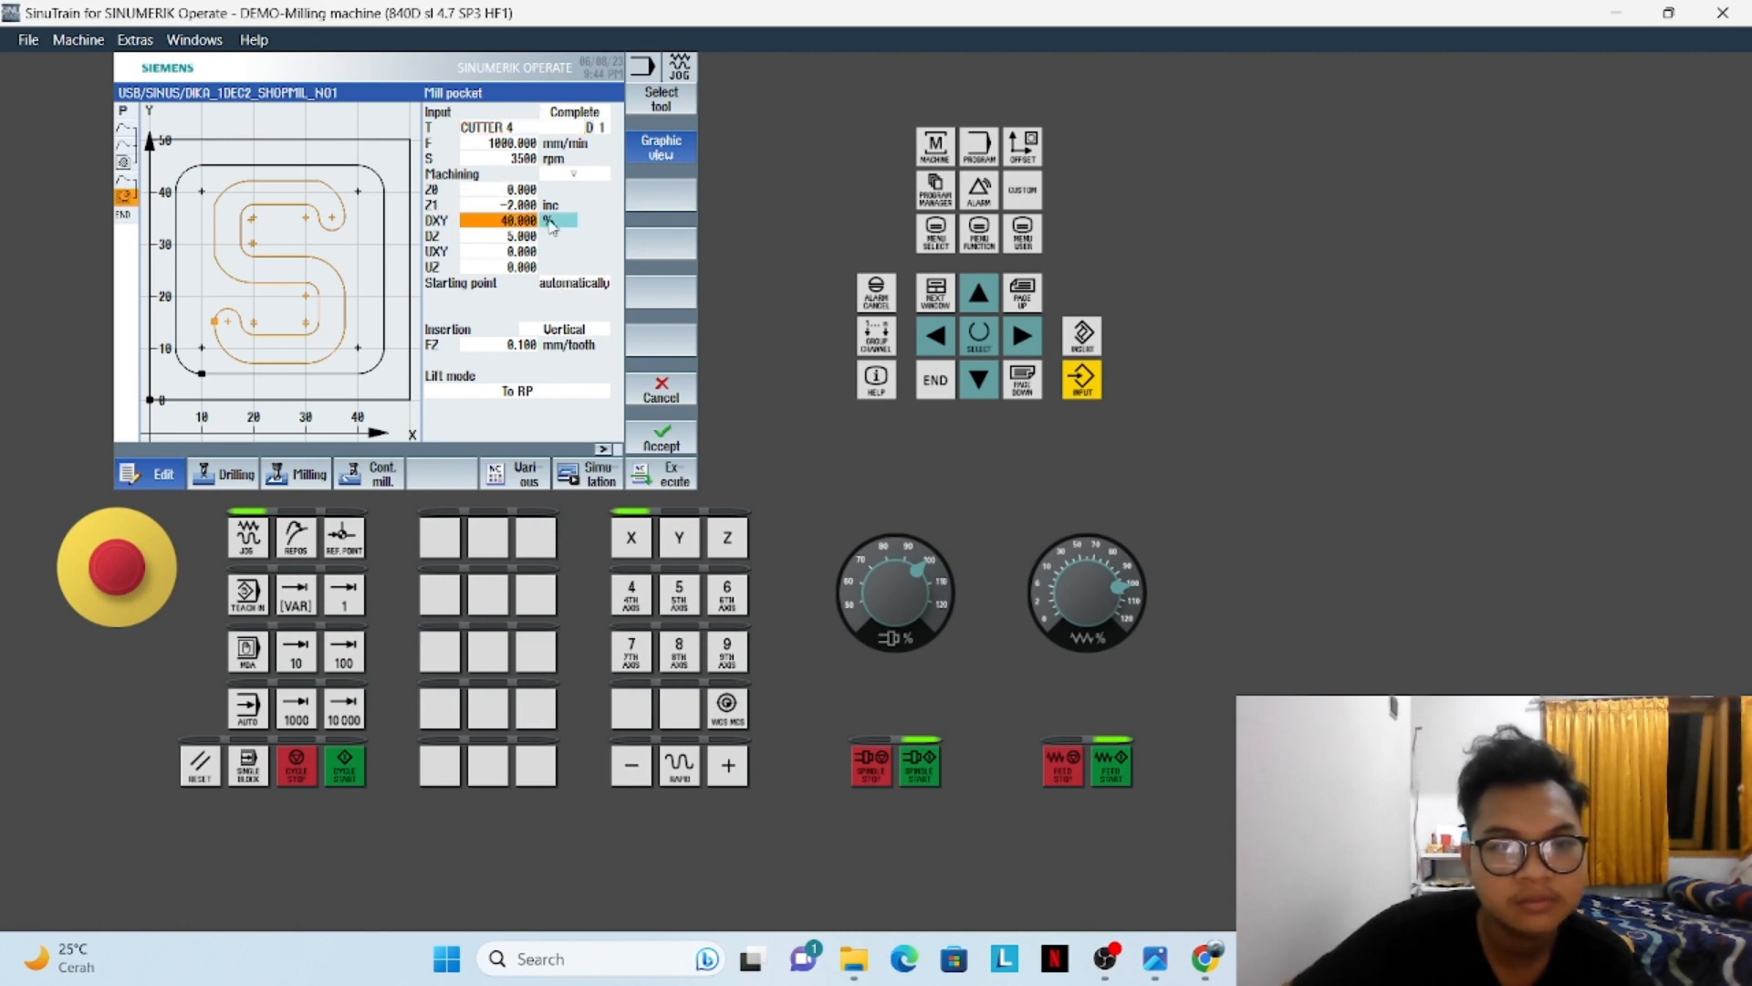
left_click(551, 226)
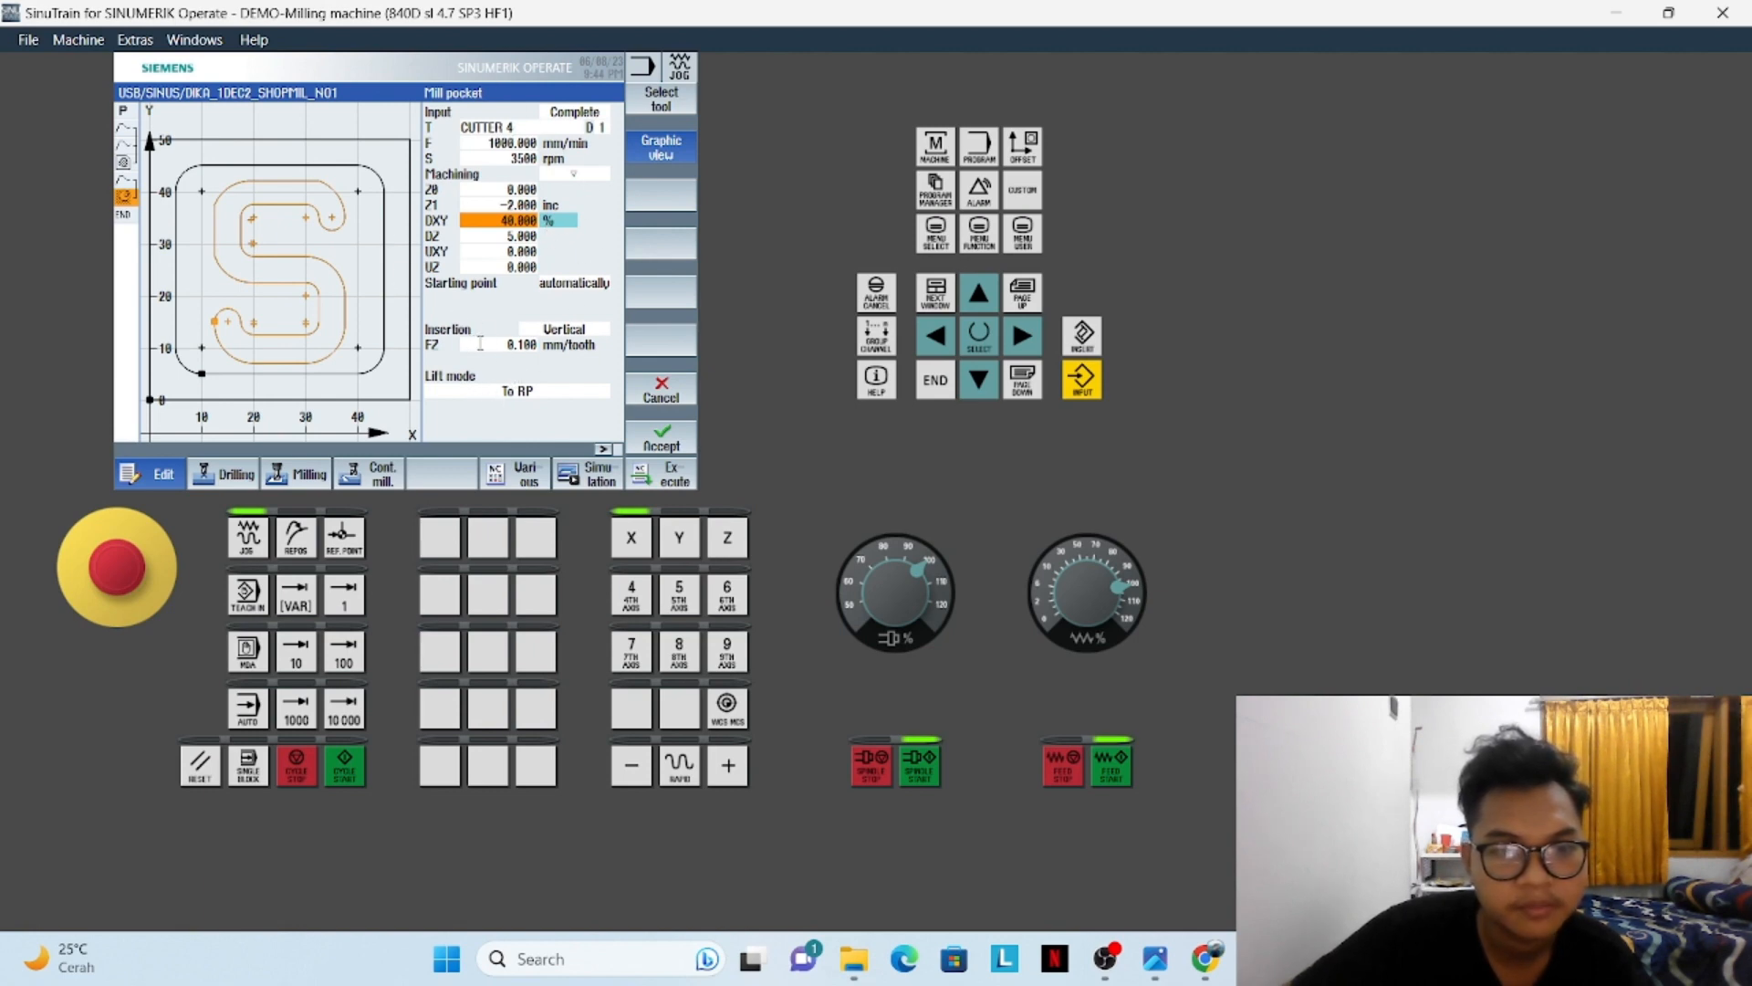
left_click(656, 451)
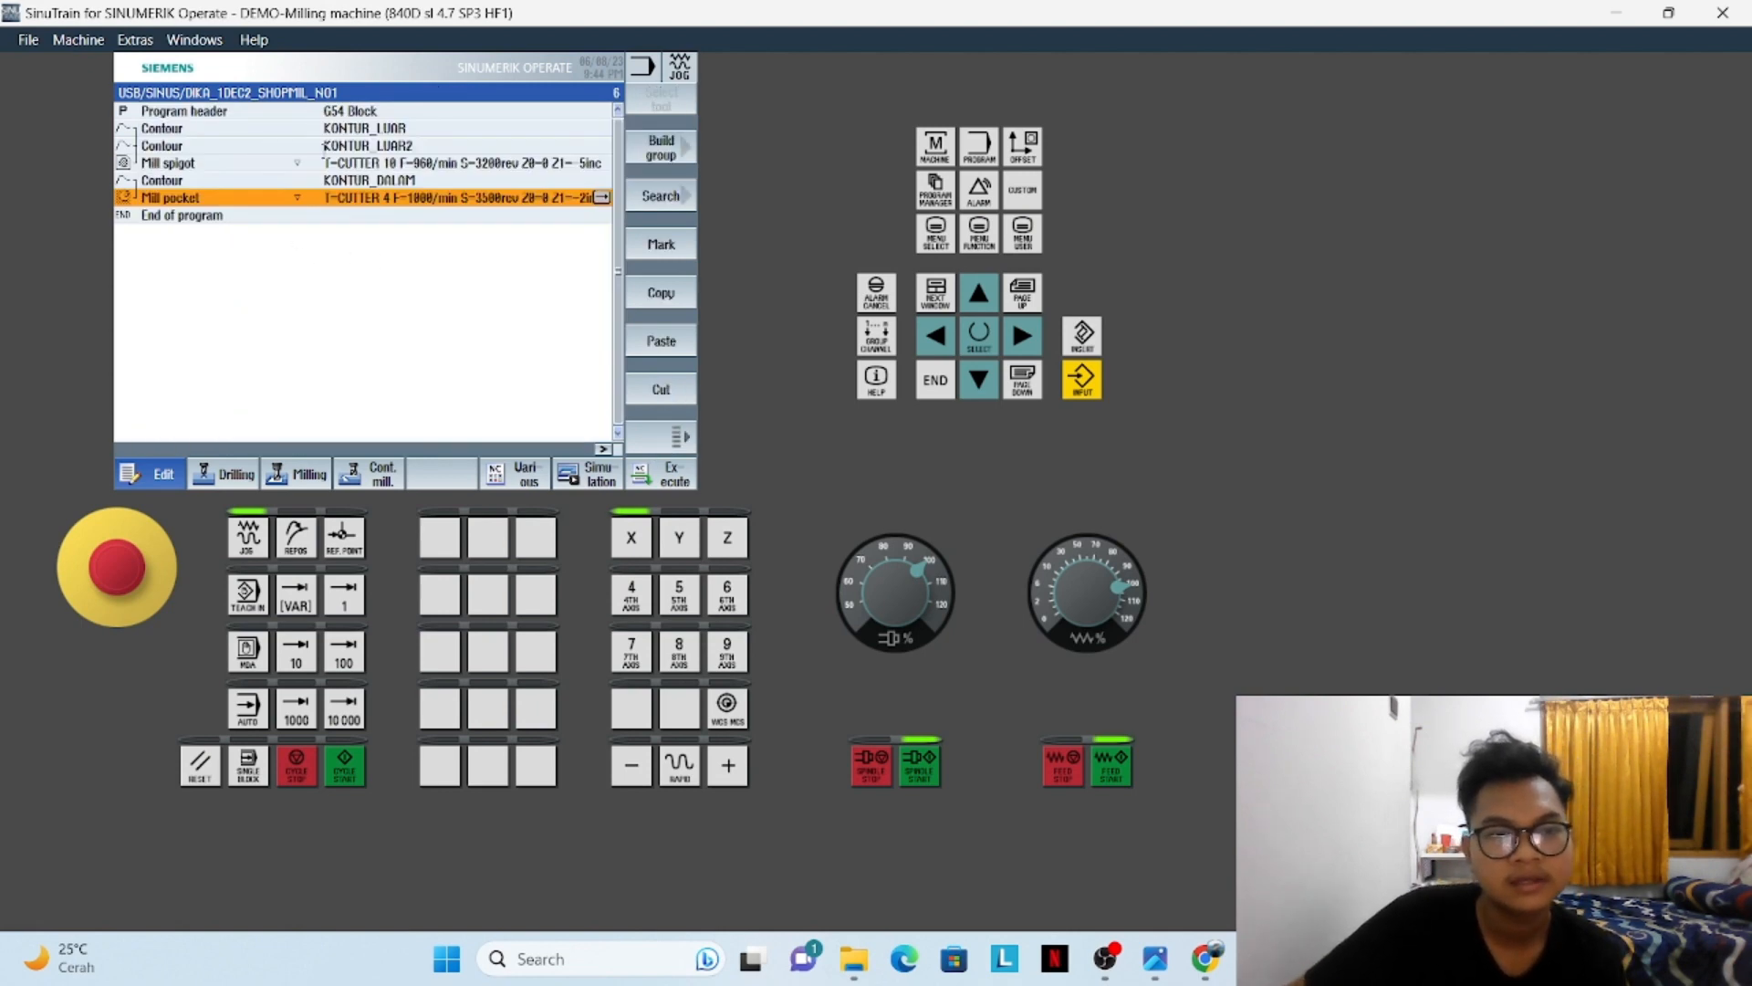
Simulate the ShopMill program in 3D and bring up the part drawing to compare with the machined part
left_click(590, 479)
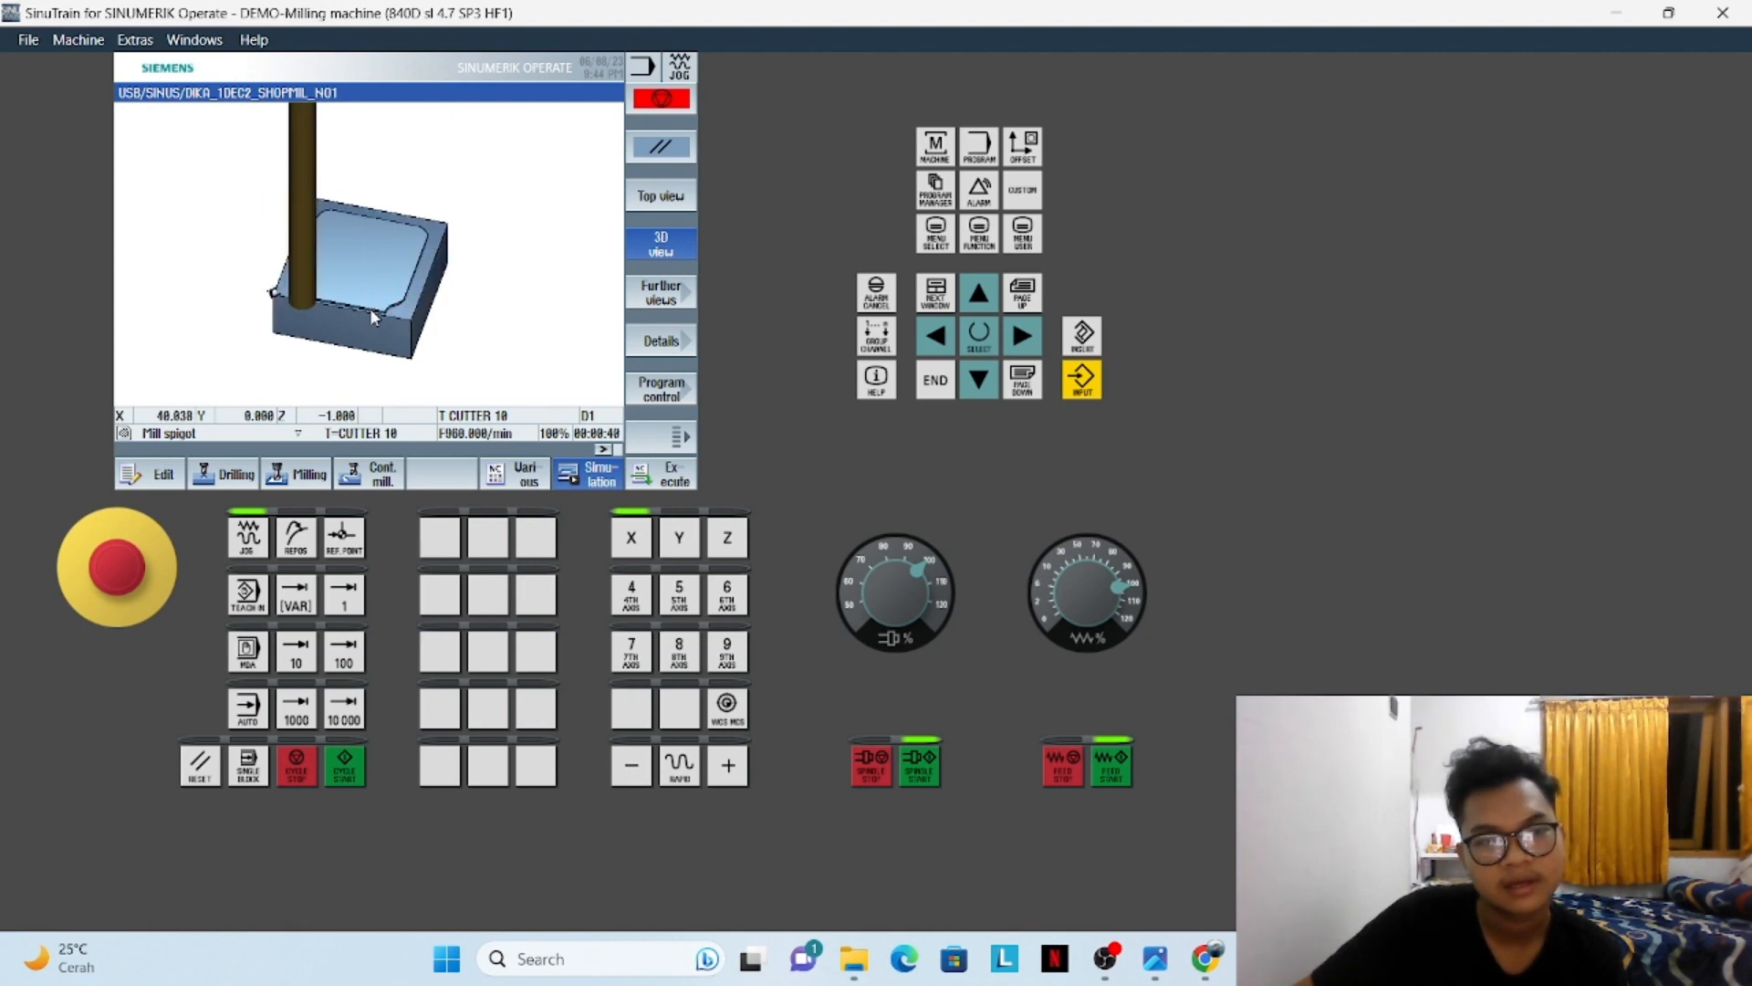
left_click_drag(314, 268, 454, 337)
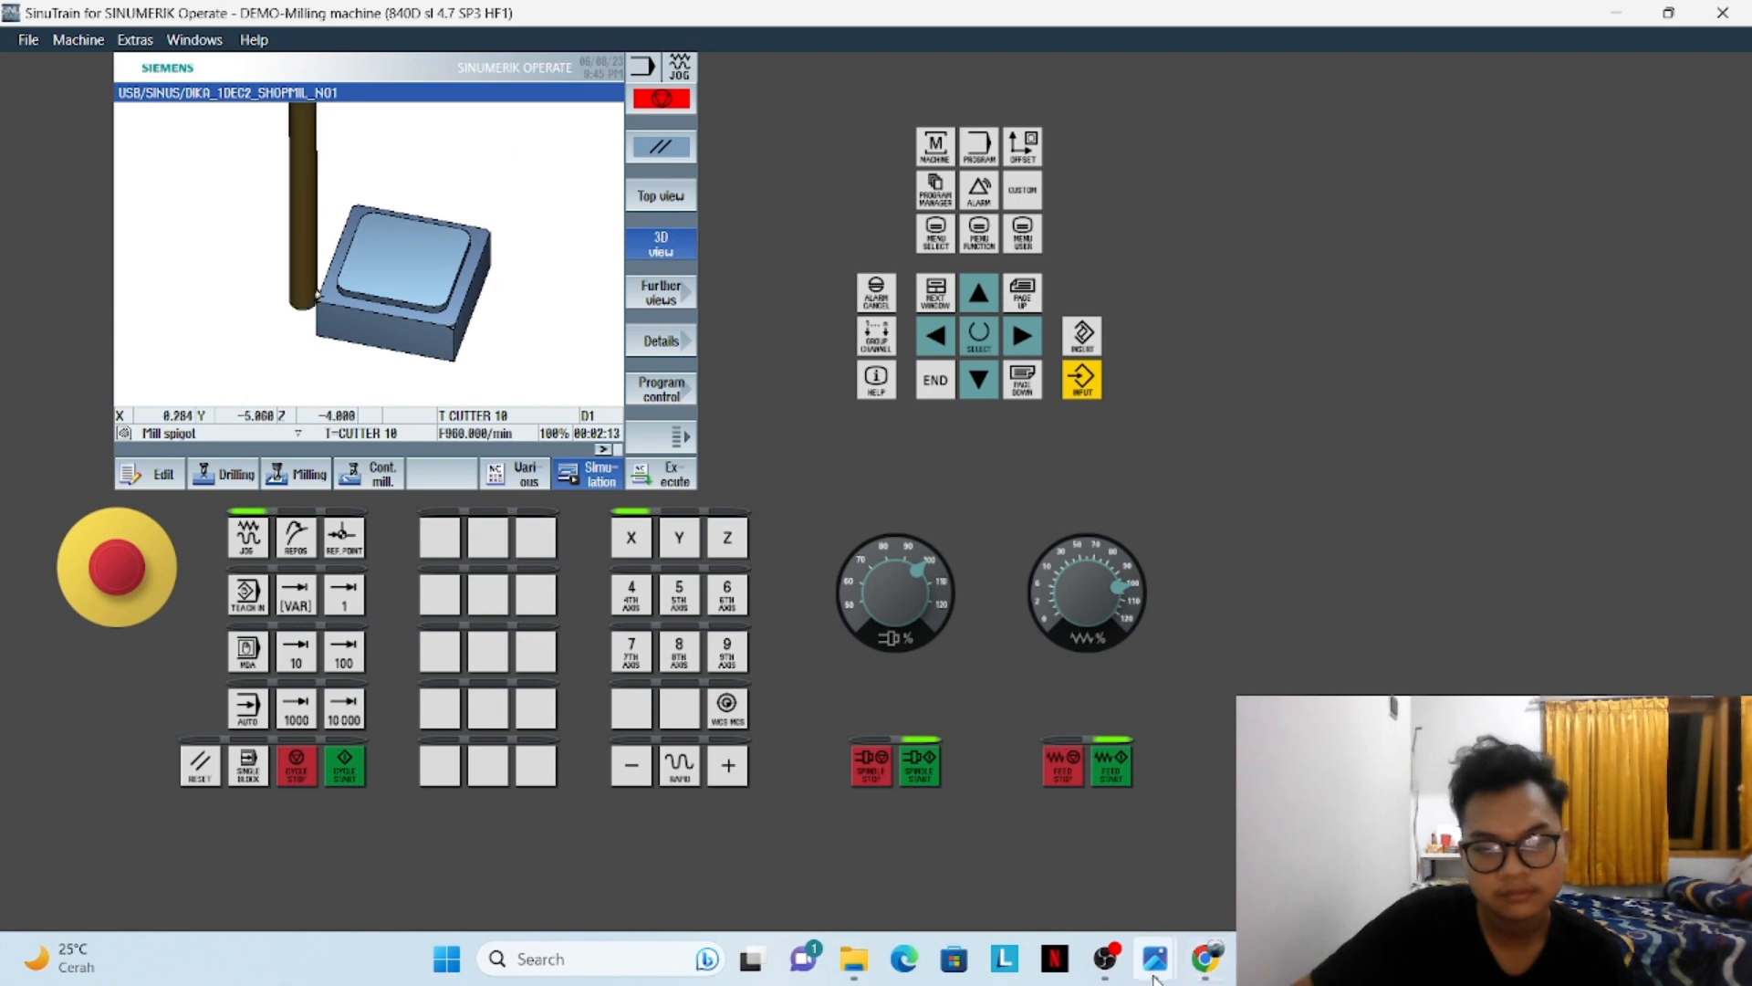
mouse_move(1155, 958)
left_click(1088, 858)
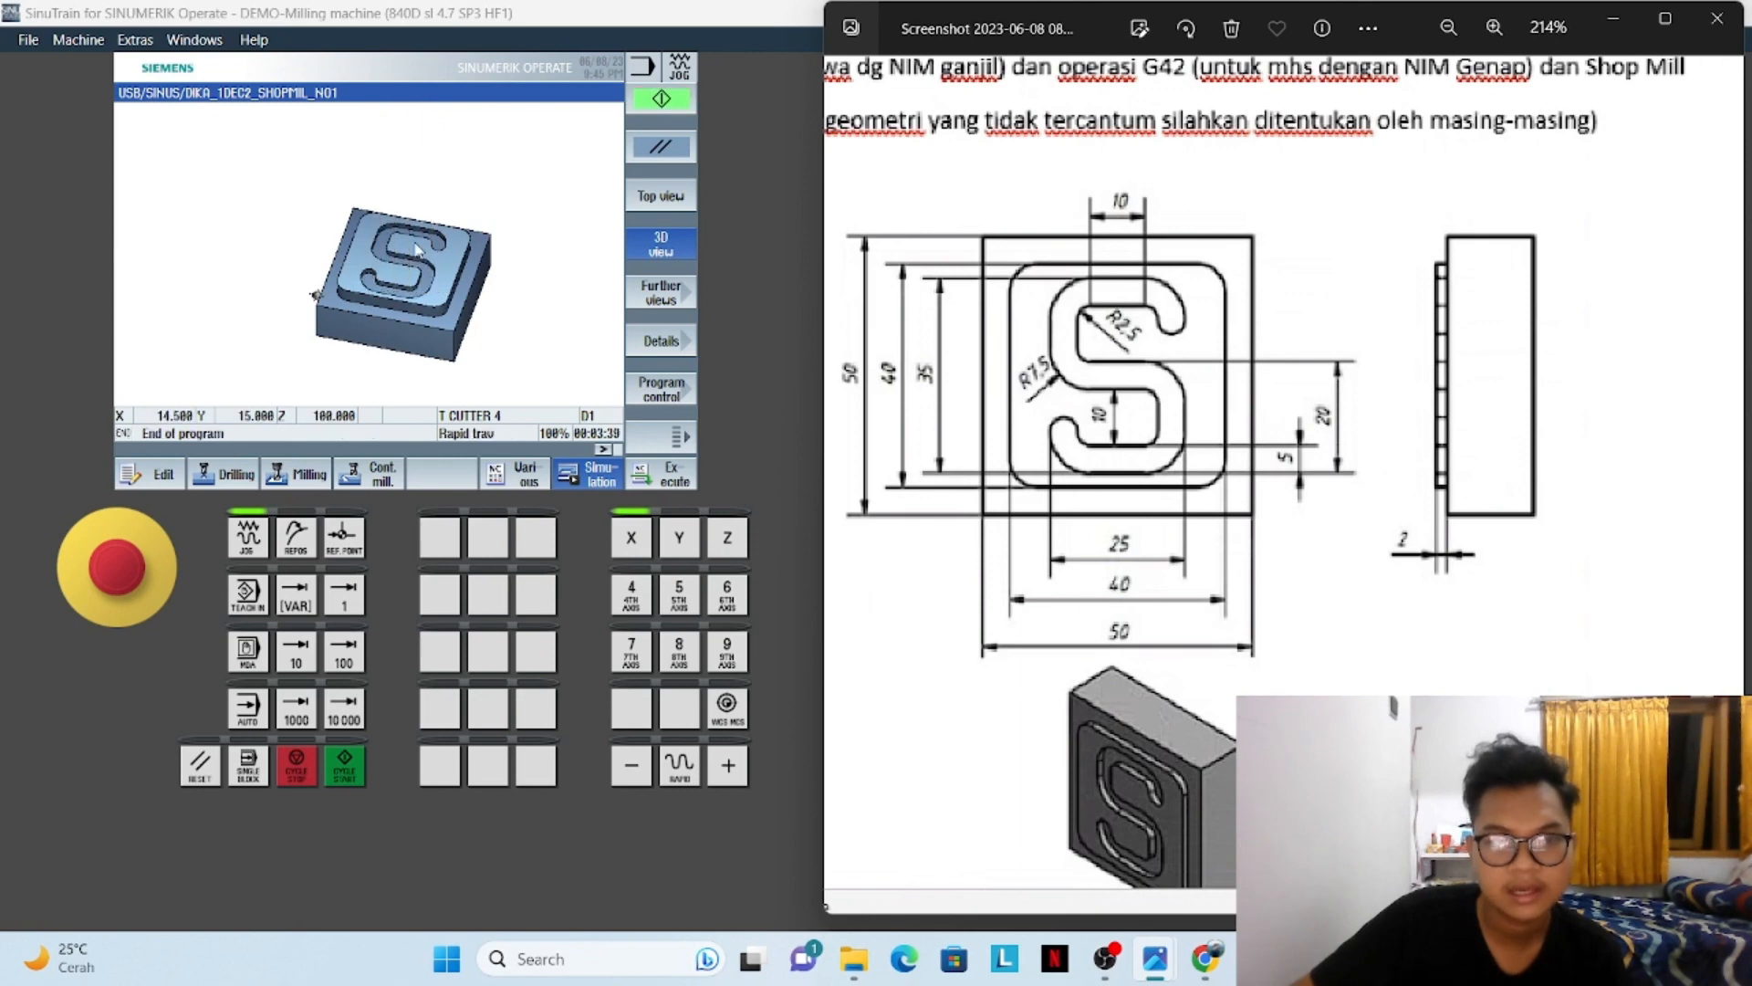
Inspect the simulated S-shaped part in the top view and again in the 3D view
left_click(657, 201)
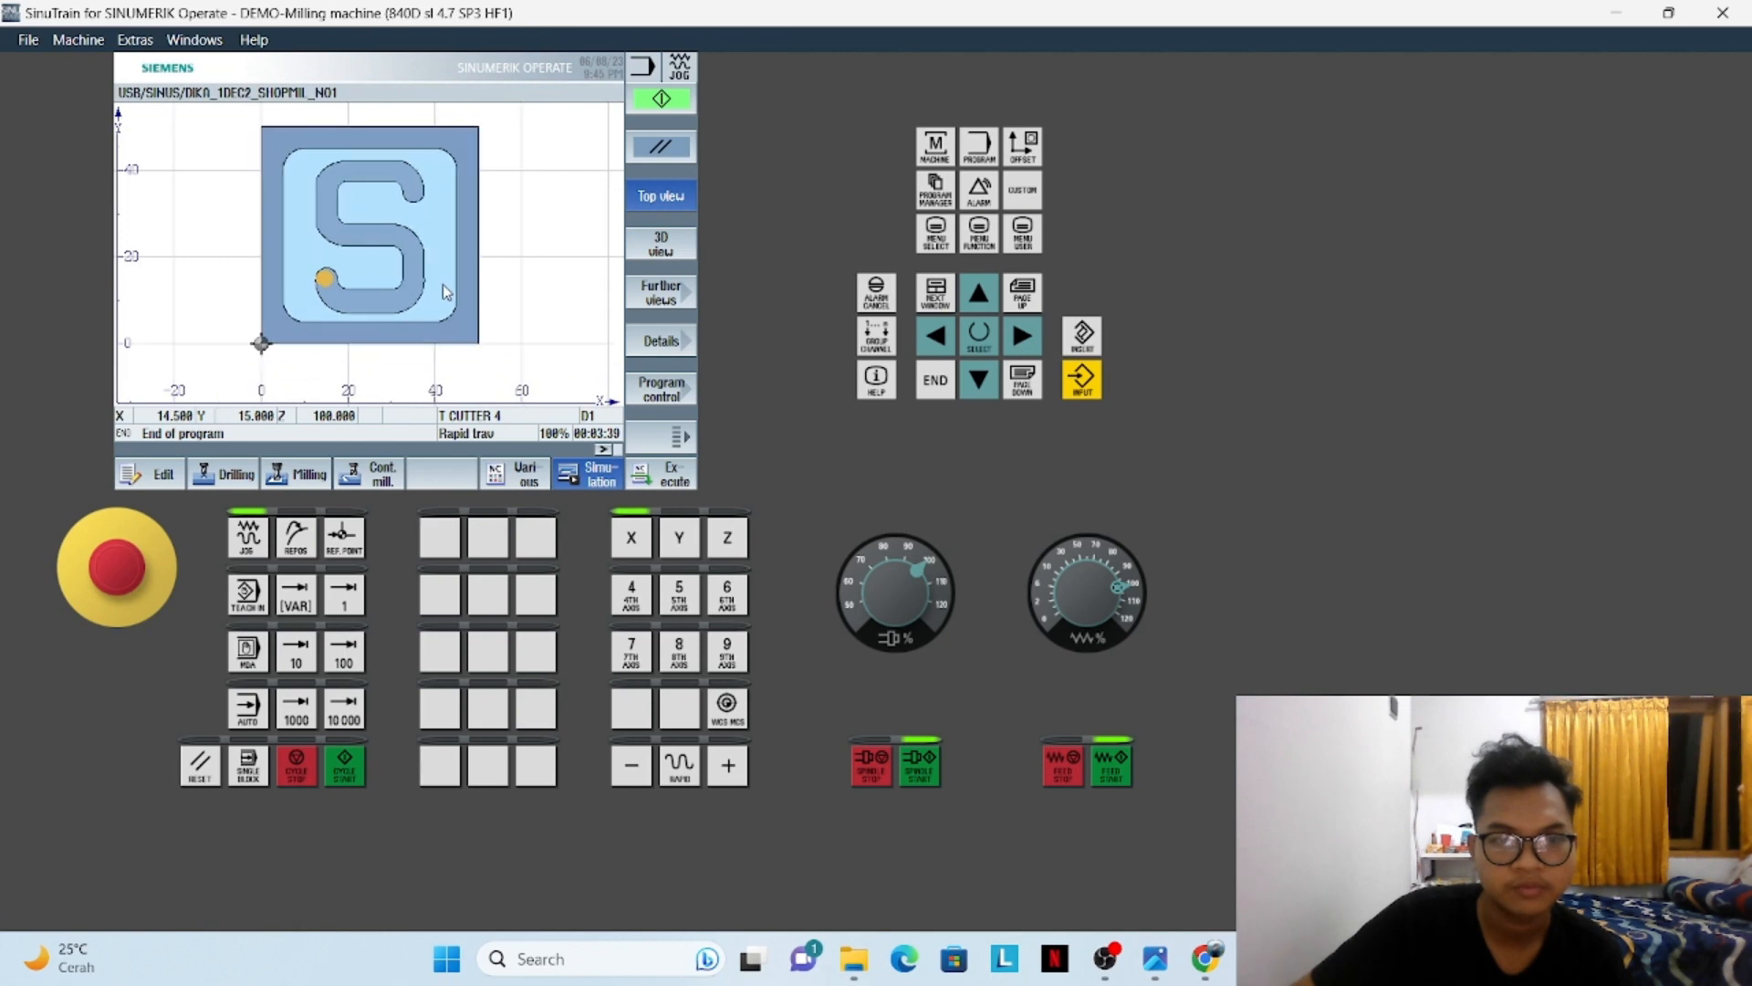
left_click(654, 244)
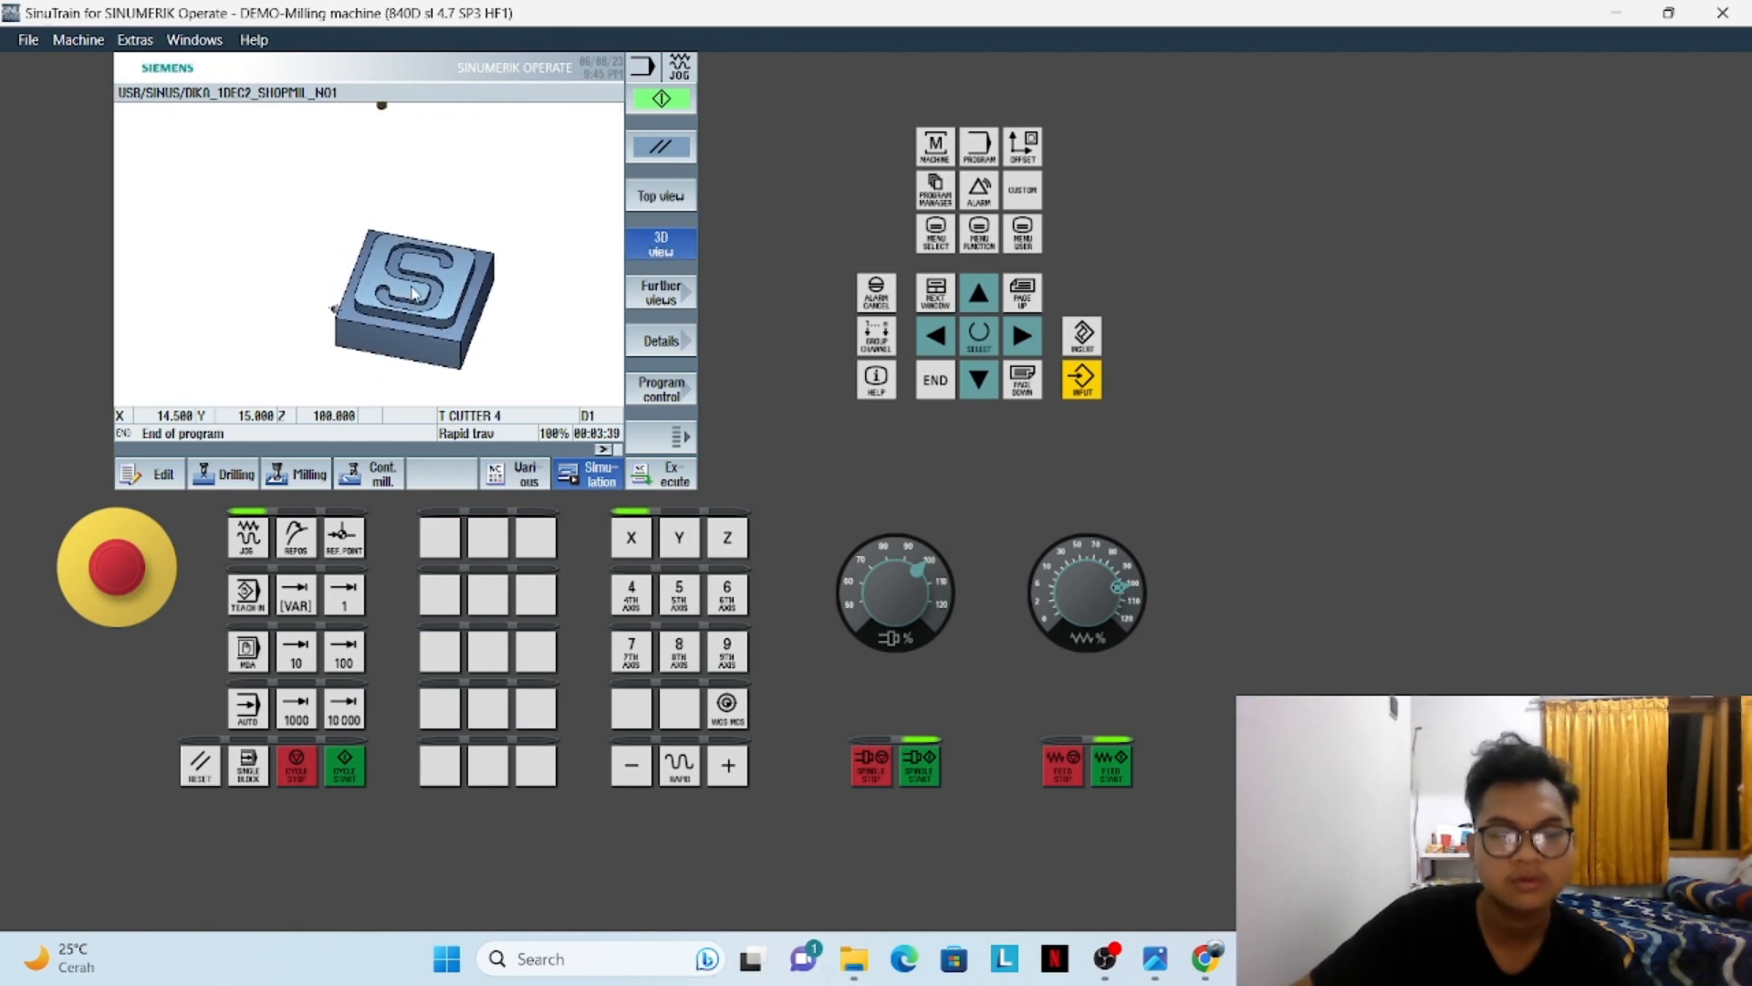
left_click_drag(410, 287, 409, 280)
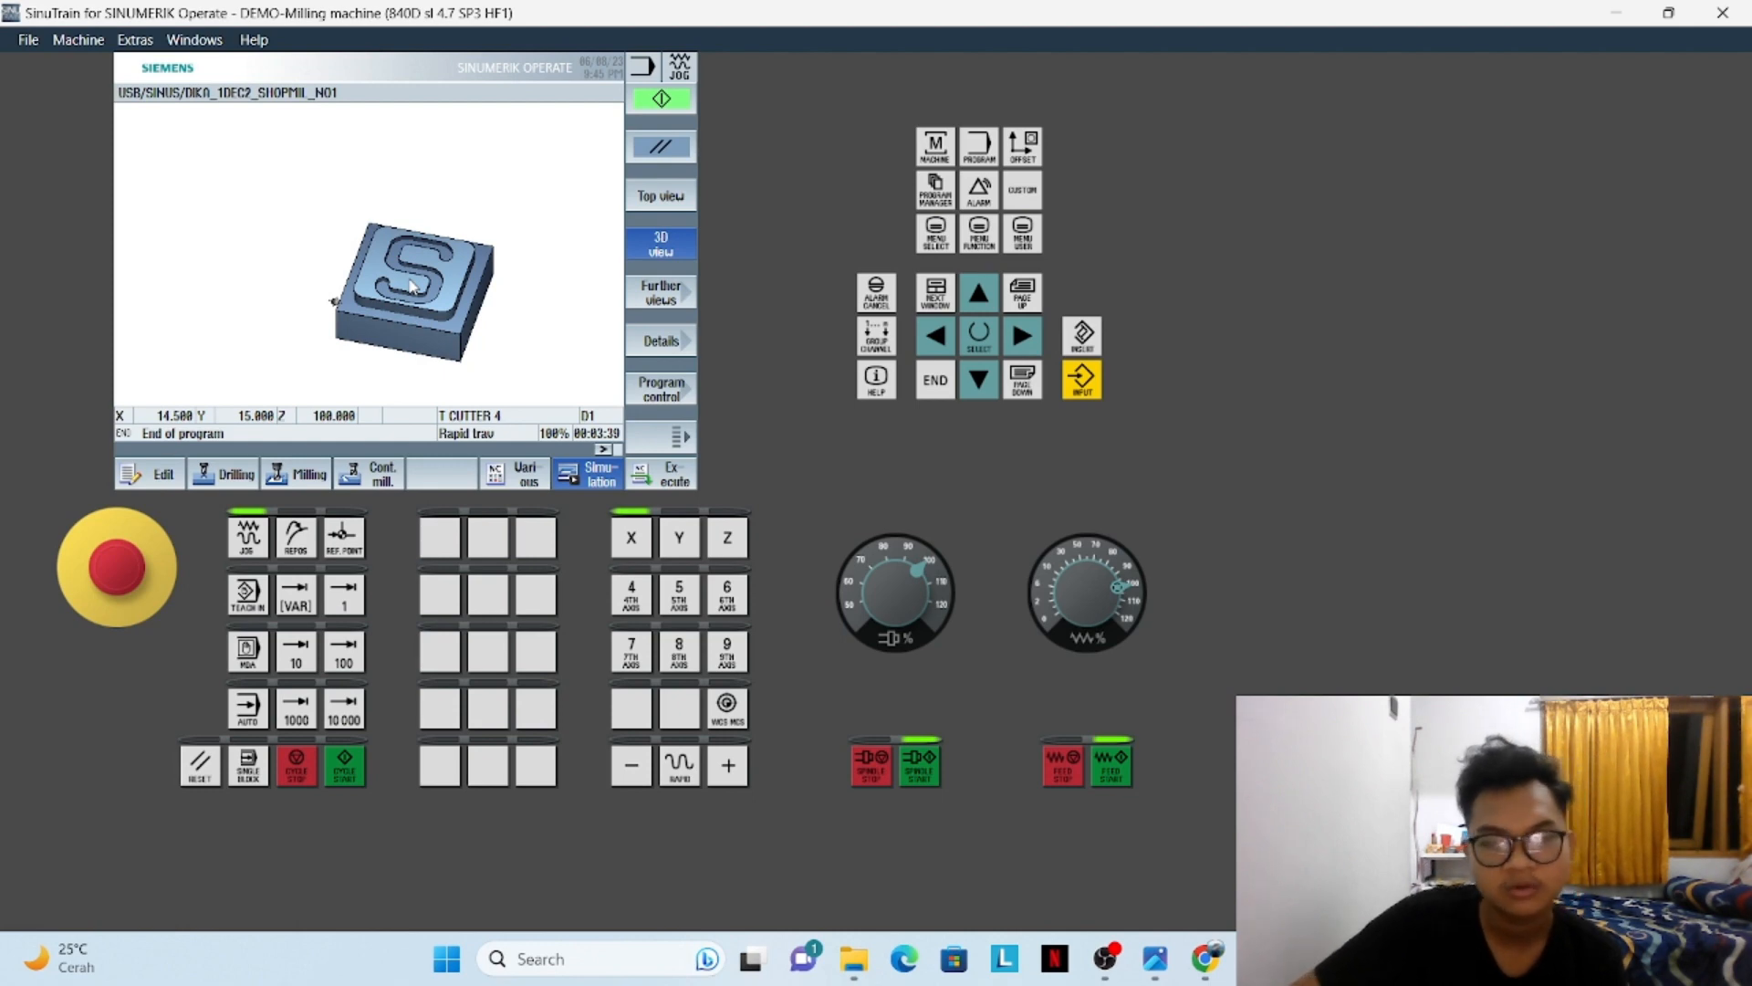
left_click(29, 41)
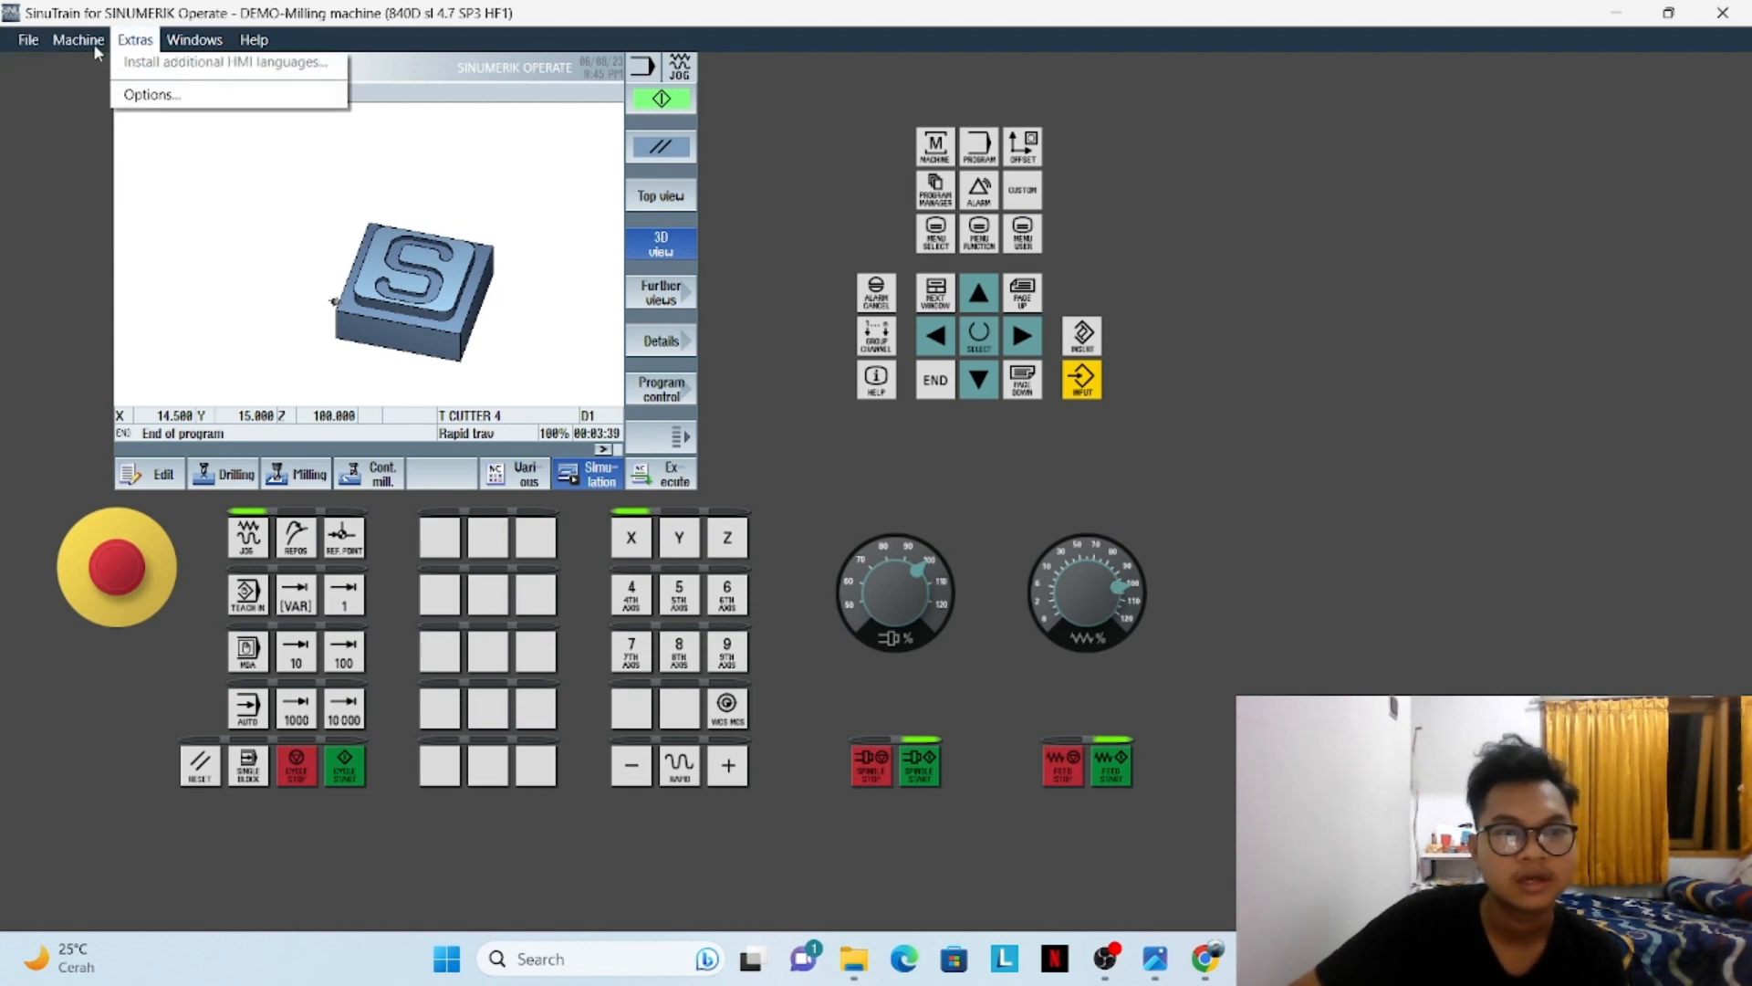
Leave the milling machine for the machine overview and start the DEMO-Lathe machine
left_click(86, 117)
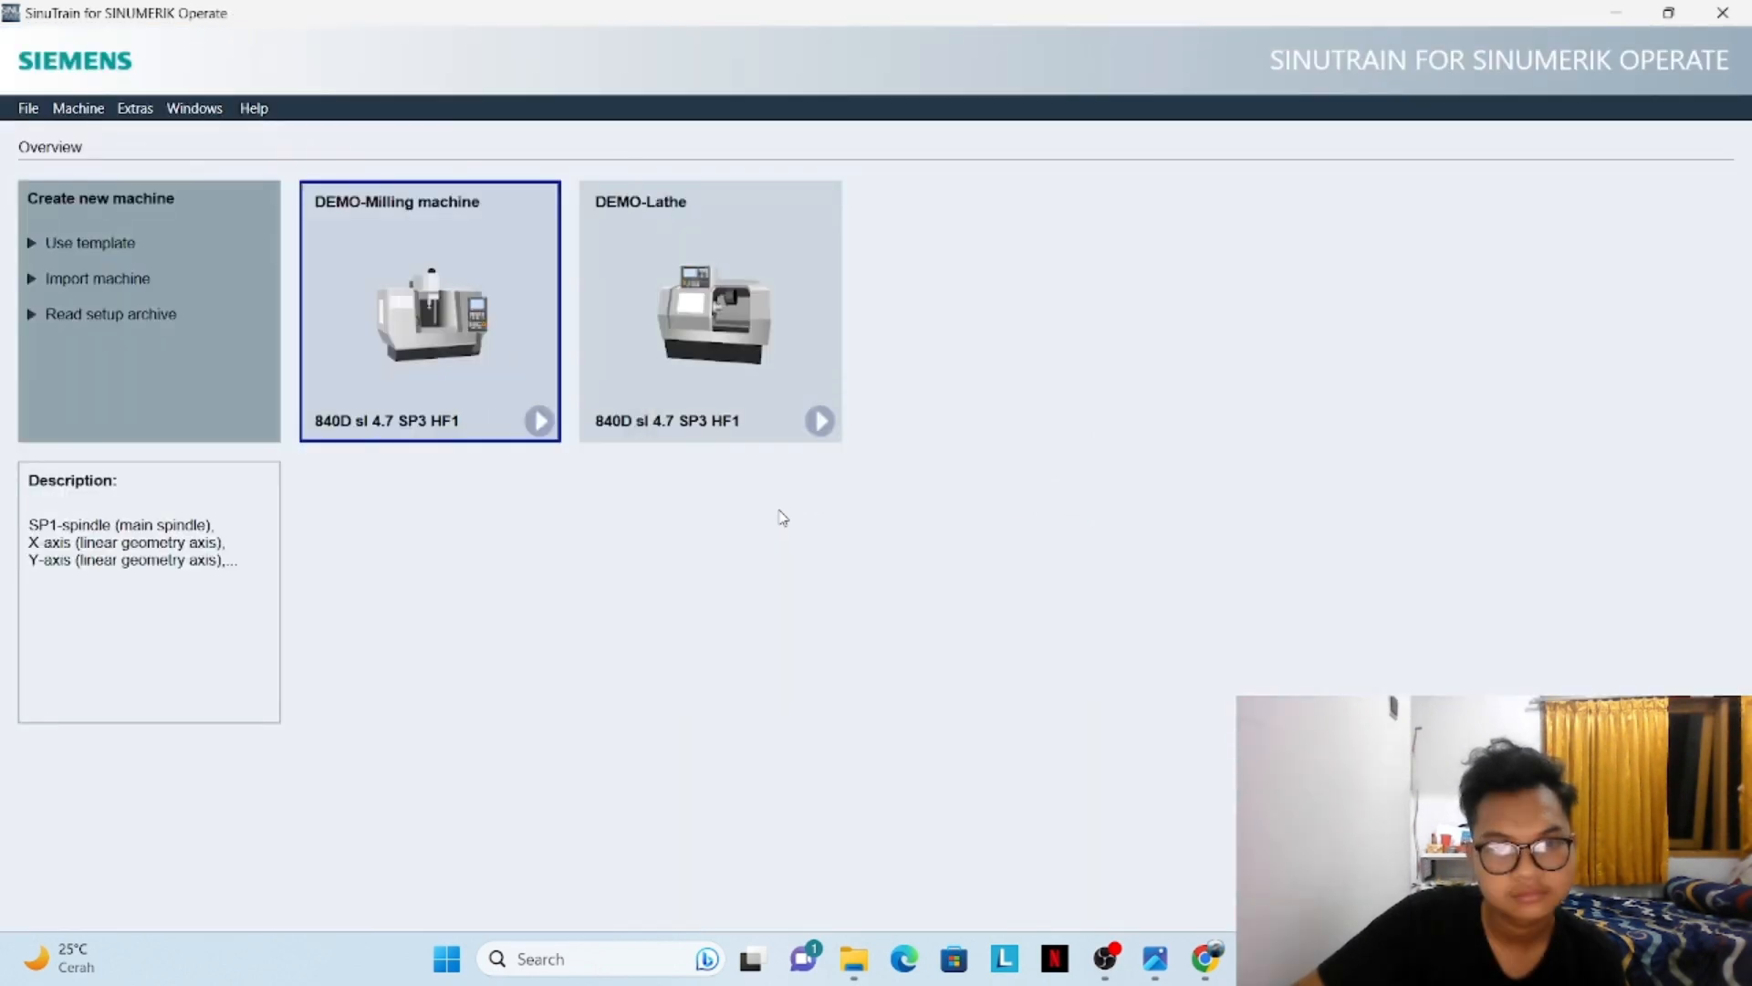
left_click(663, 327)
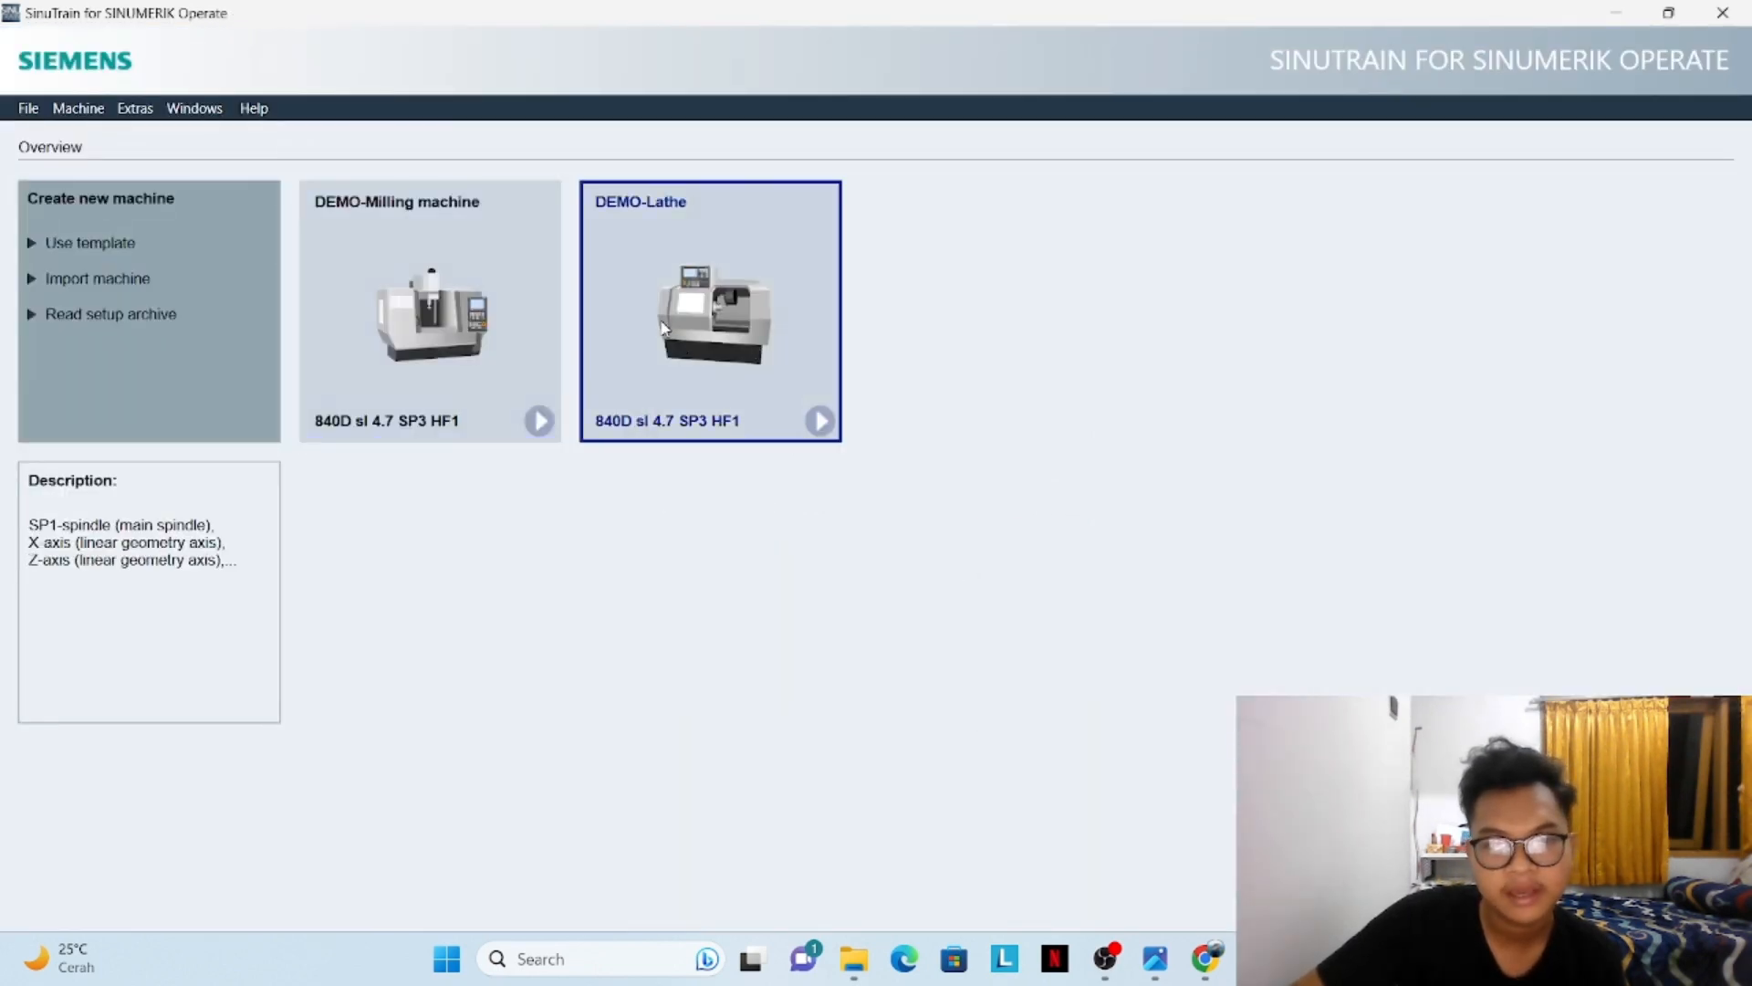
left_click(817, 421)
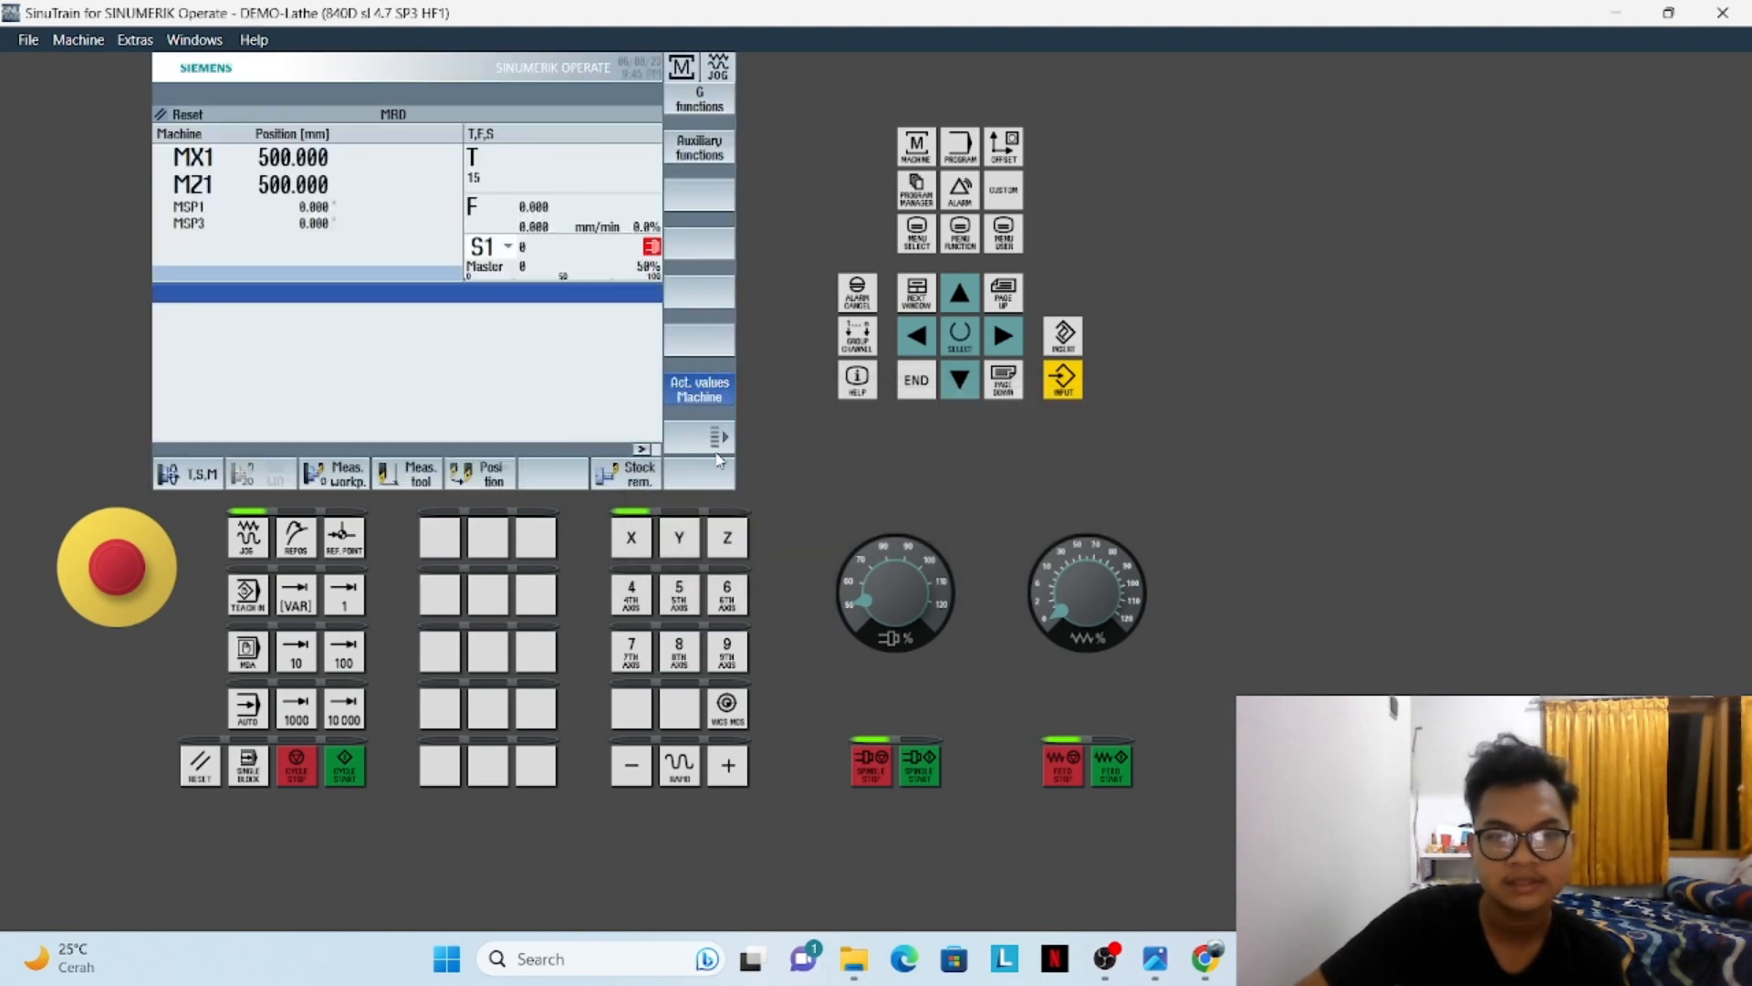
Go to the USB drive in the program manager and expand its SINUS folder
left_click(909, 199)
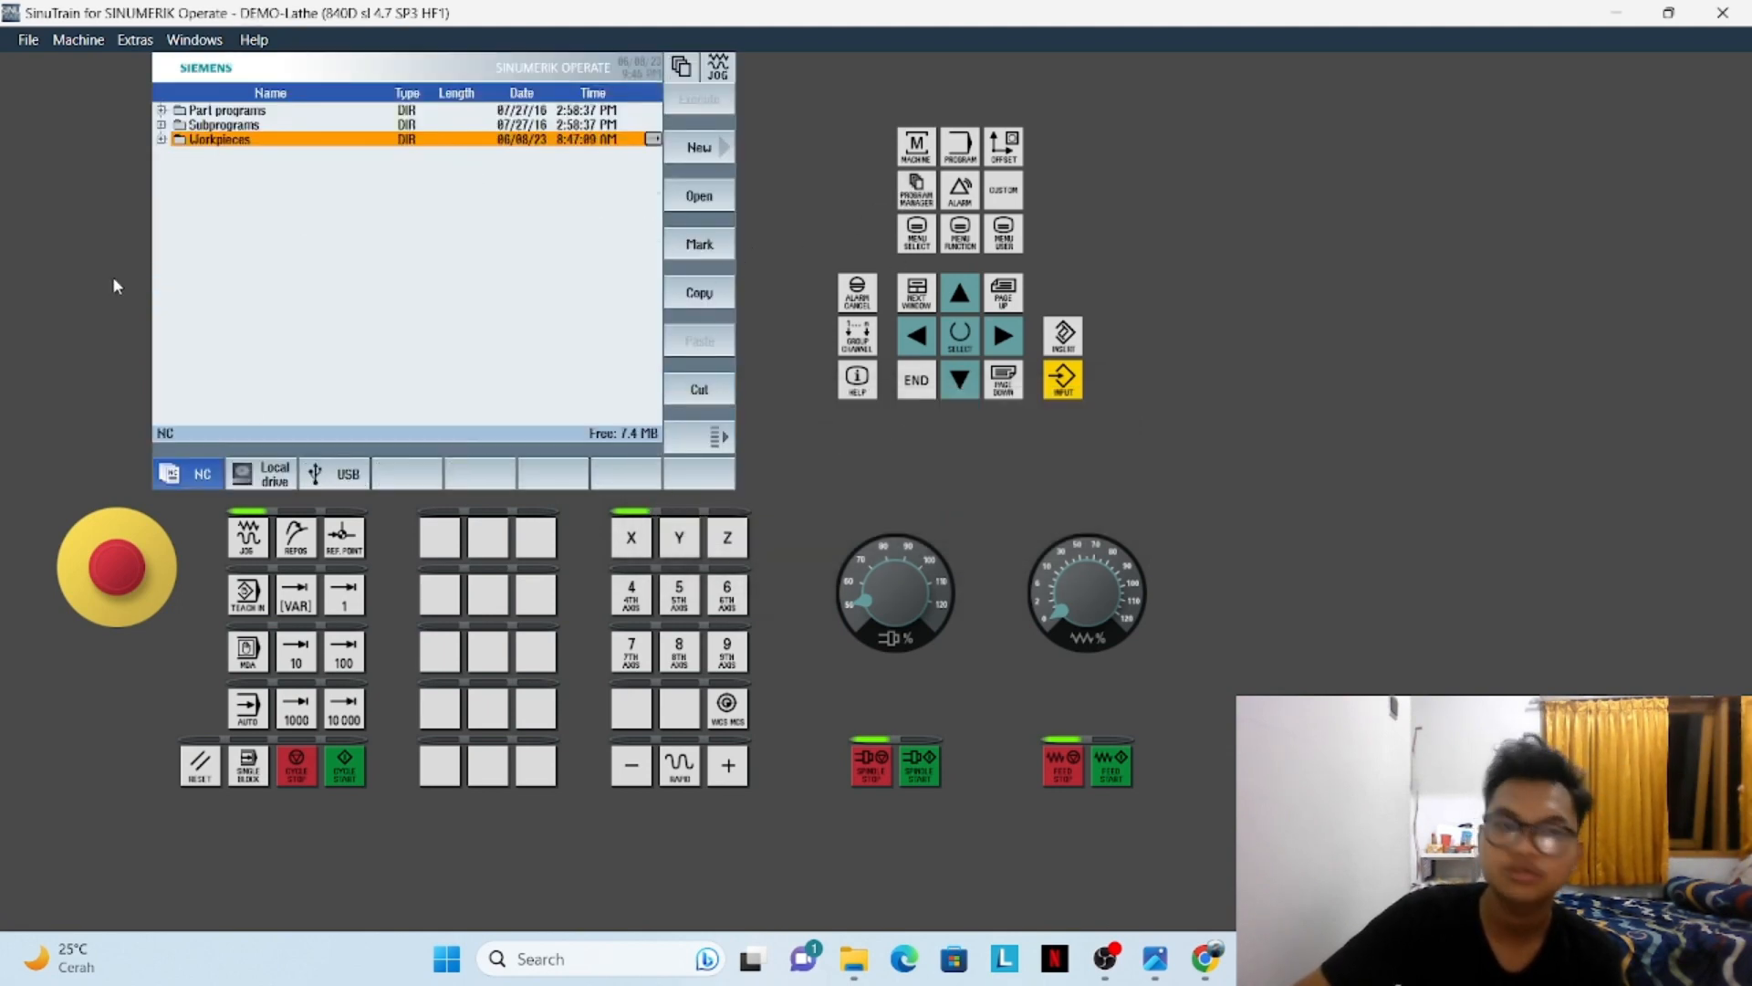
left_click(344, 469)
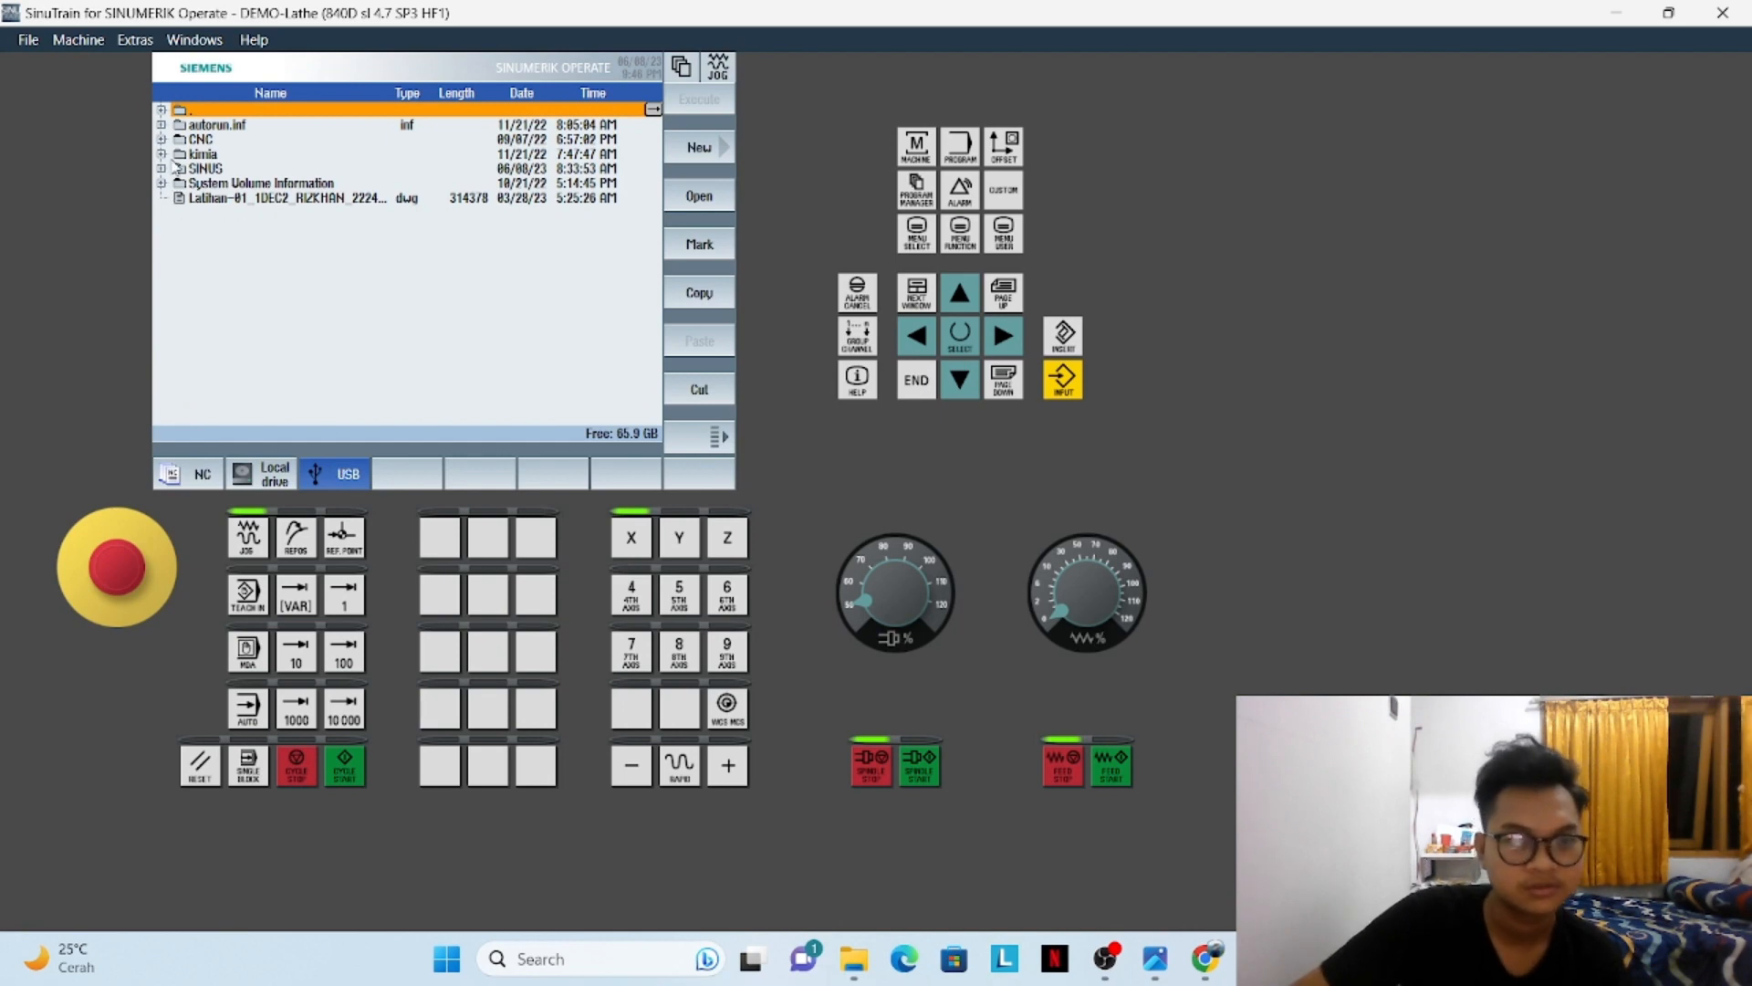
left_click(163, 170)
Look through the G-code, ShopMill and ShopTurn programs in the SINUS folder and open the SHOPTURN_NO2 program
left_click(310, 219)
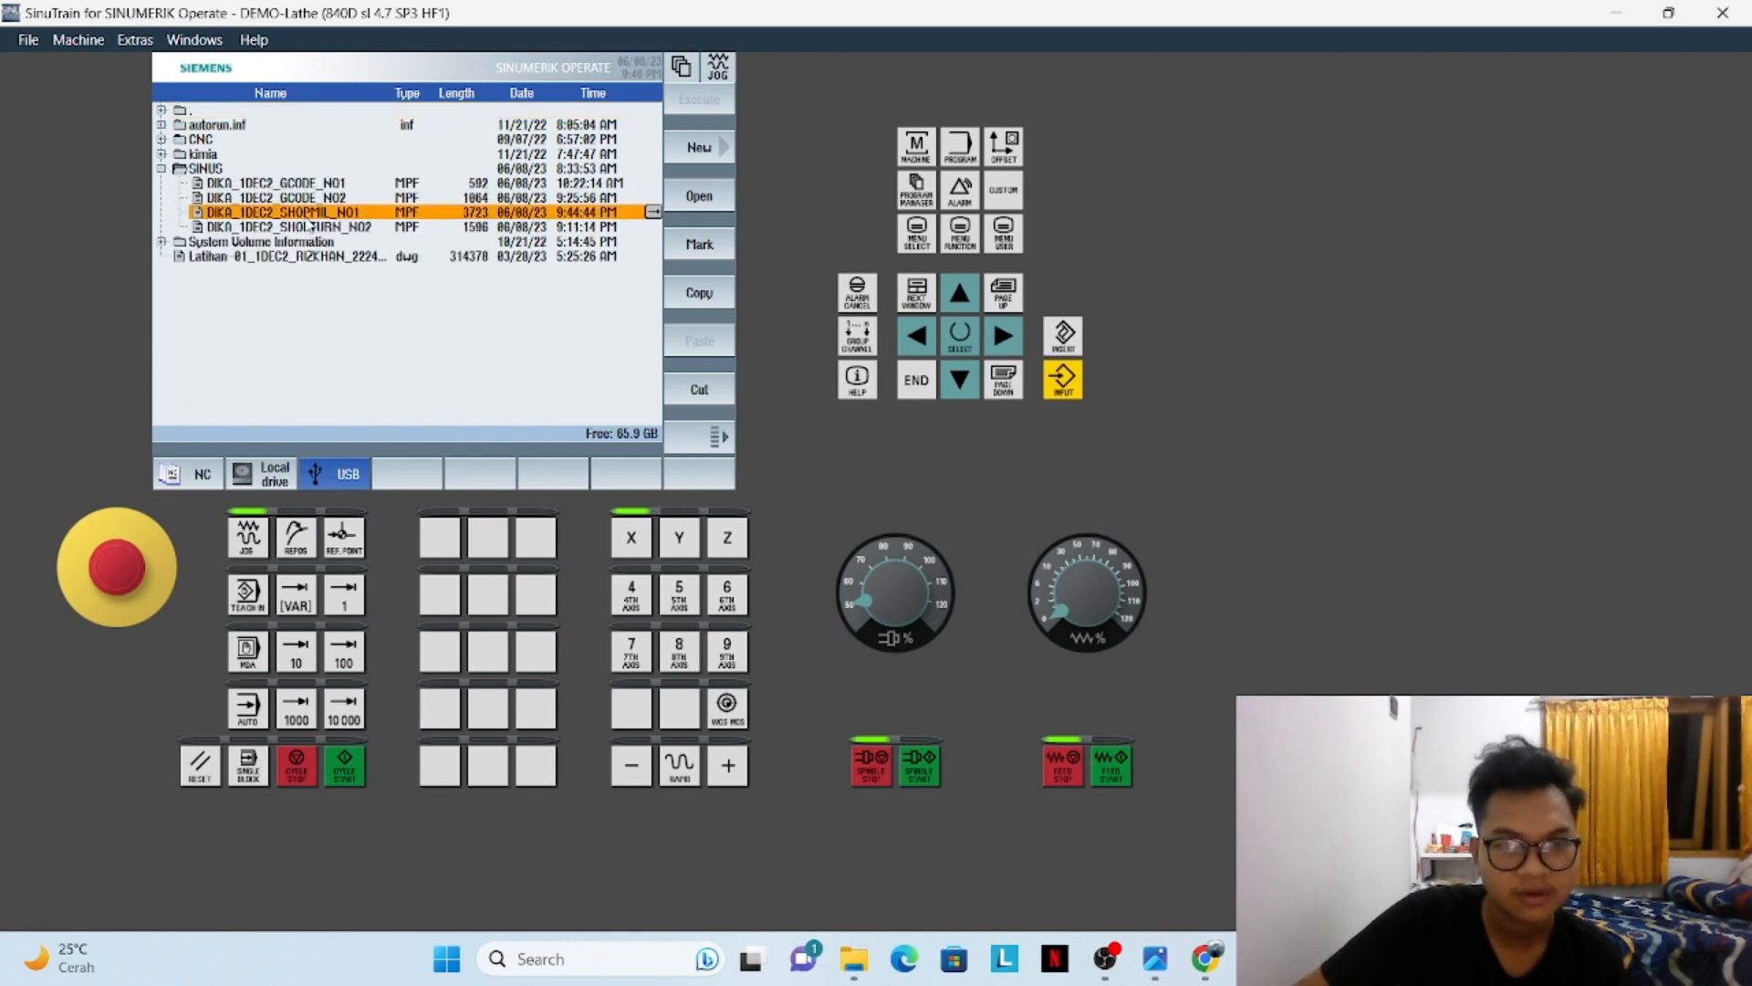
left_click(301, 199)
left_click(311, 181)
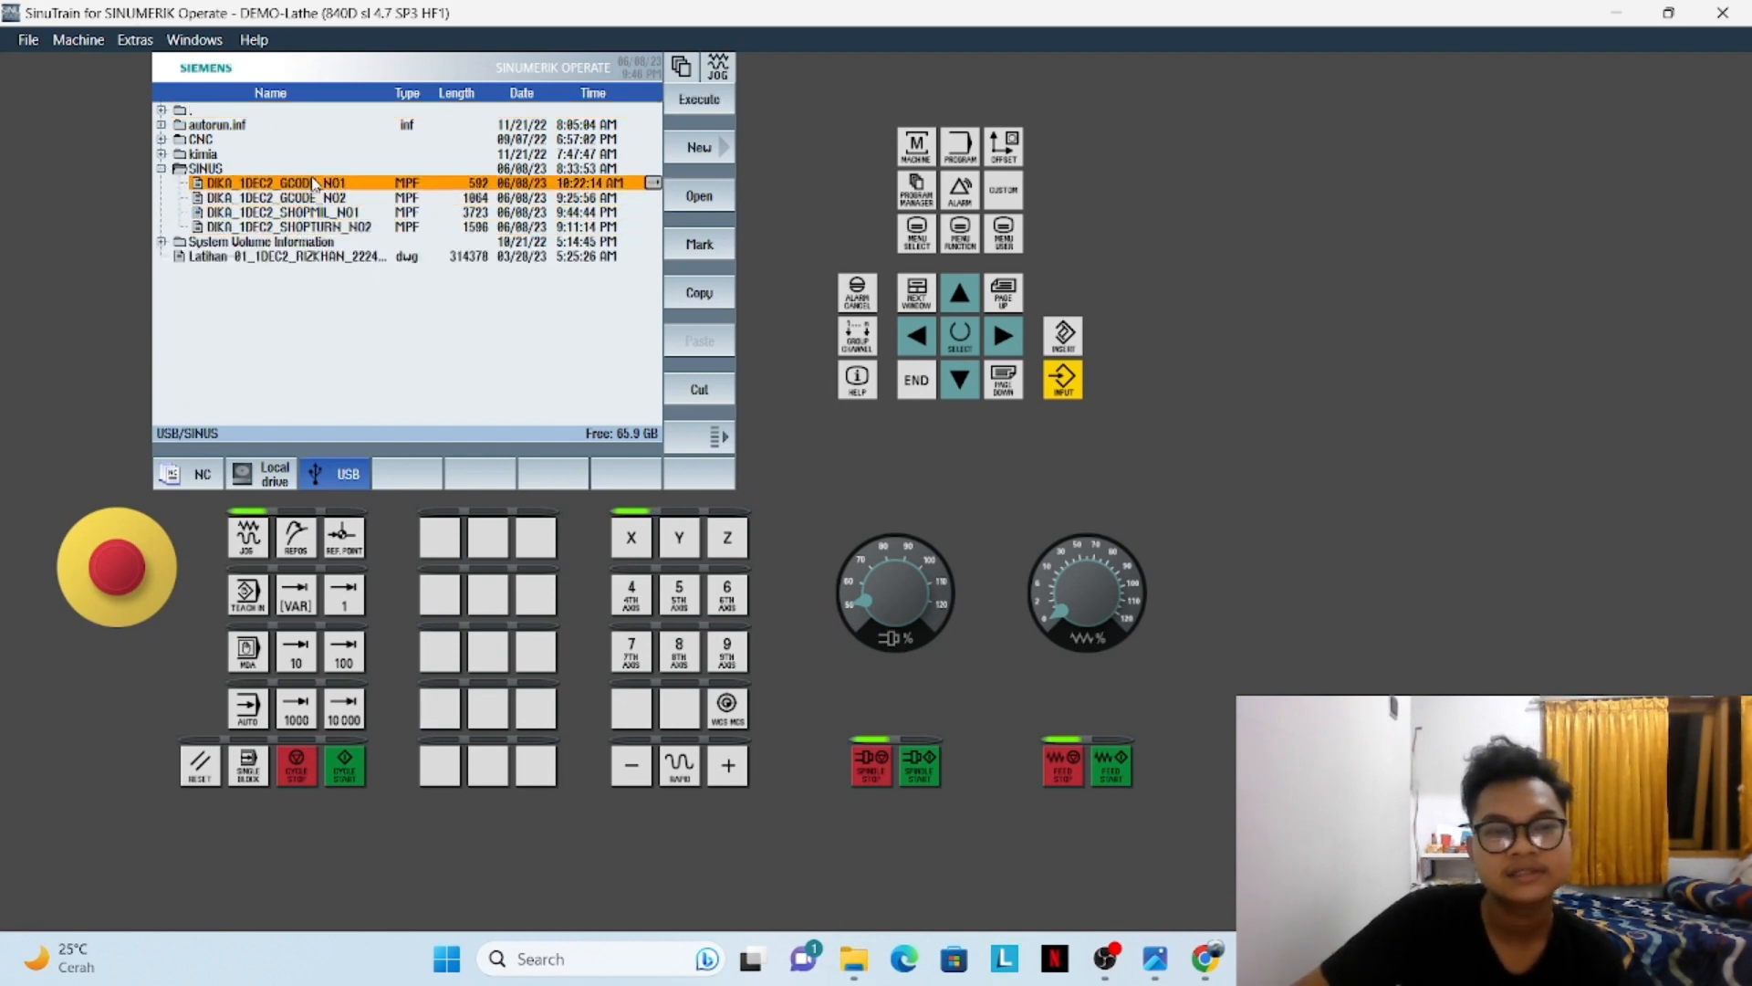
left_click(308, 201)
left_click(312, 185)
left_click(310, 202)
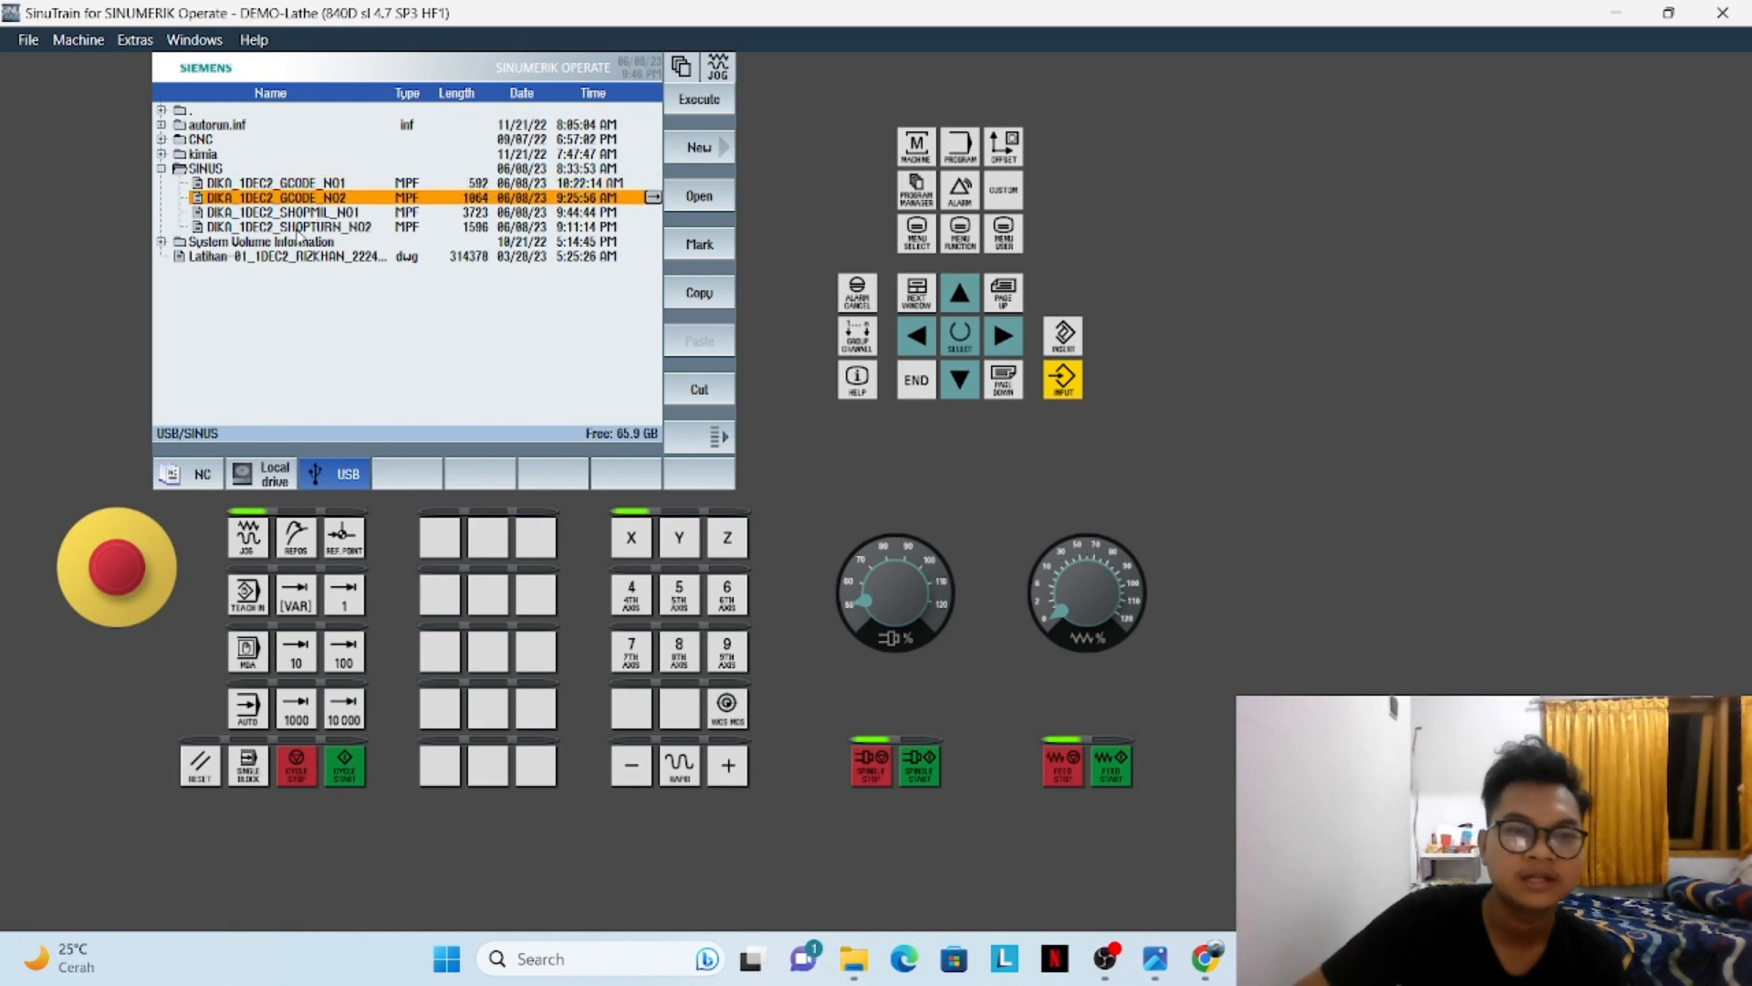
left_click(299, 215)
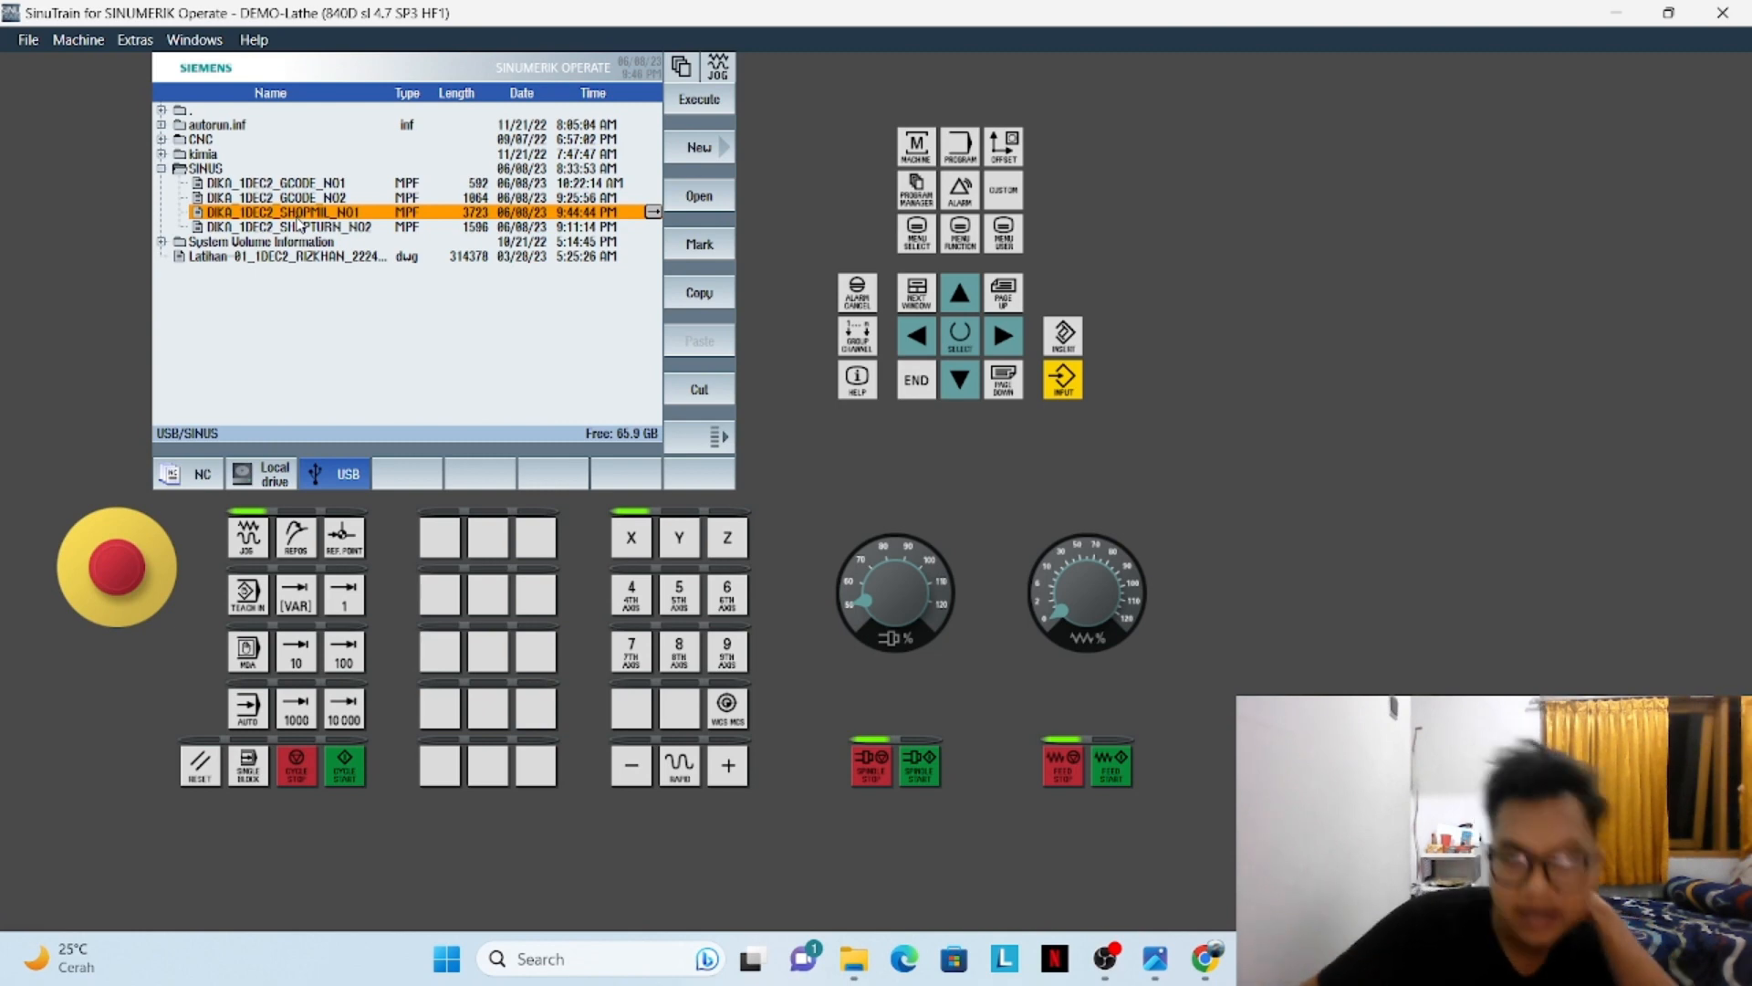
left_click(292, 242)
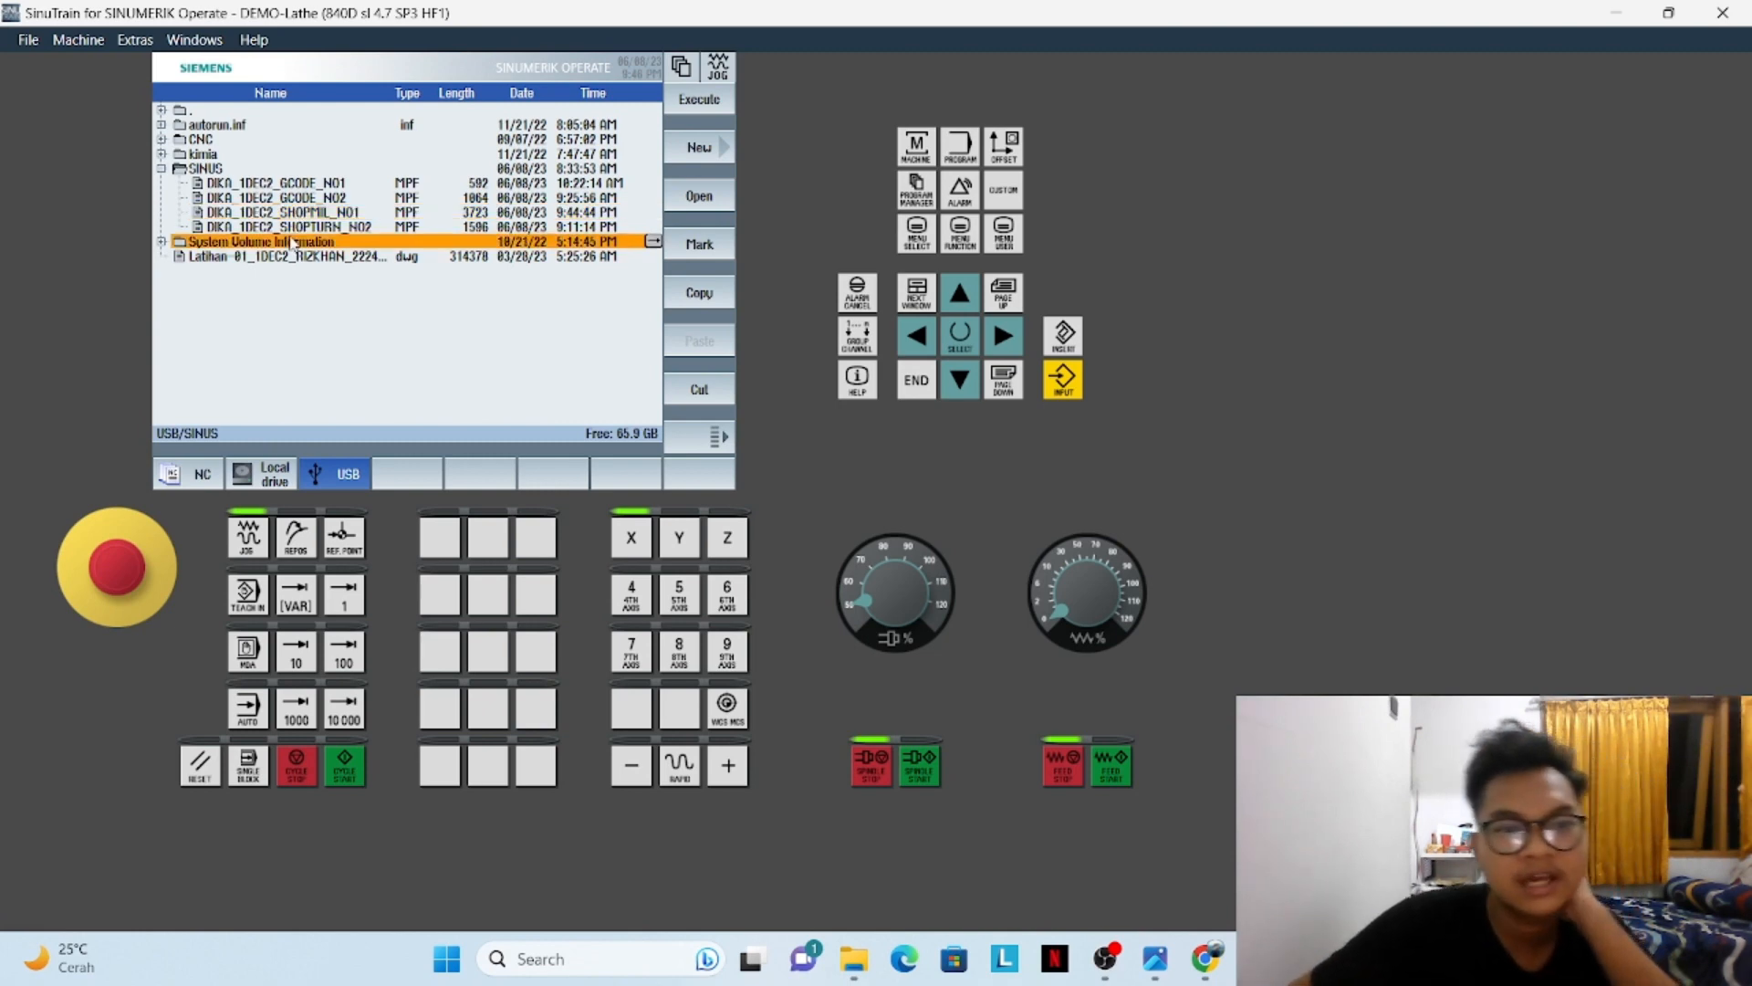
left_click(298, 230)
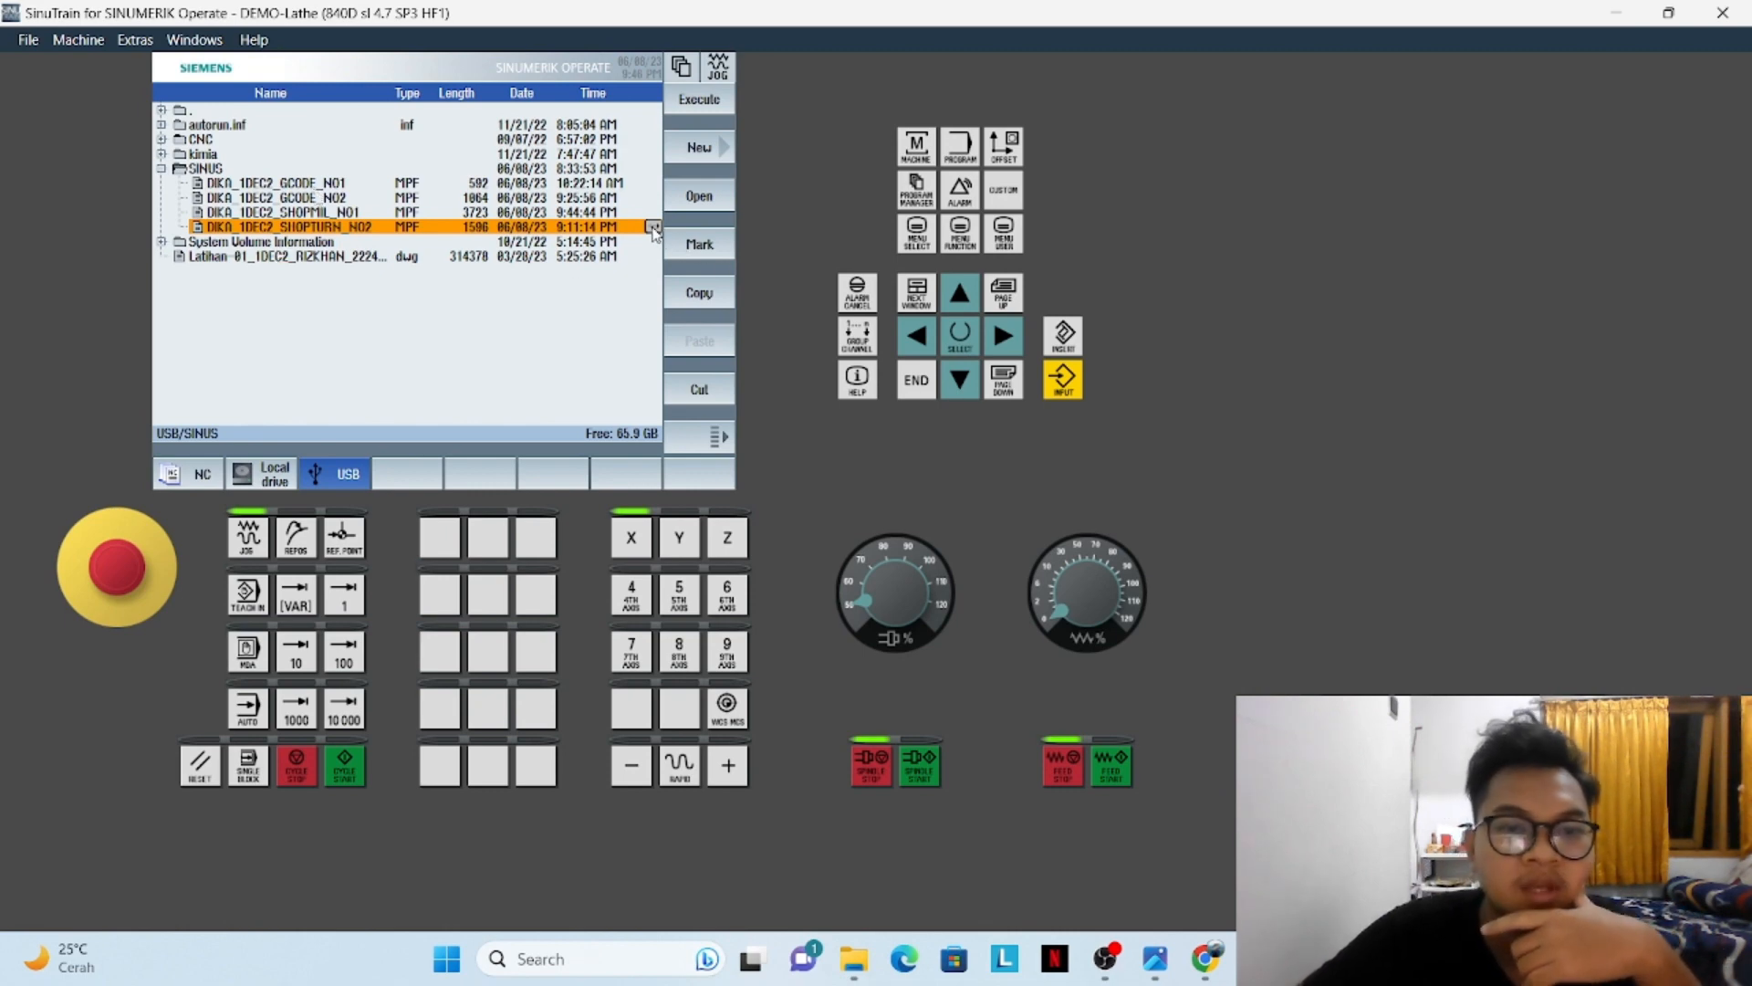
double_click(388, 230)
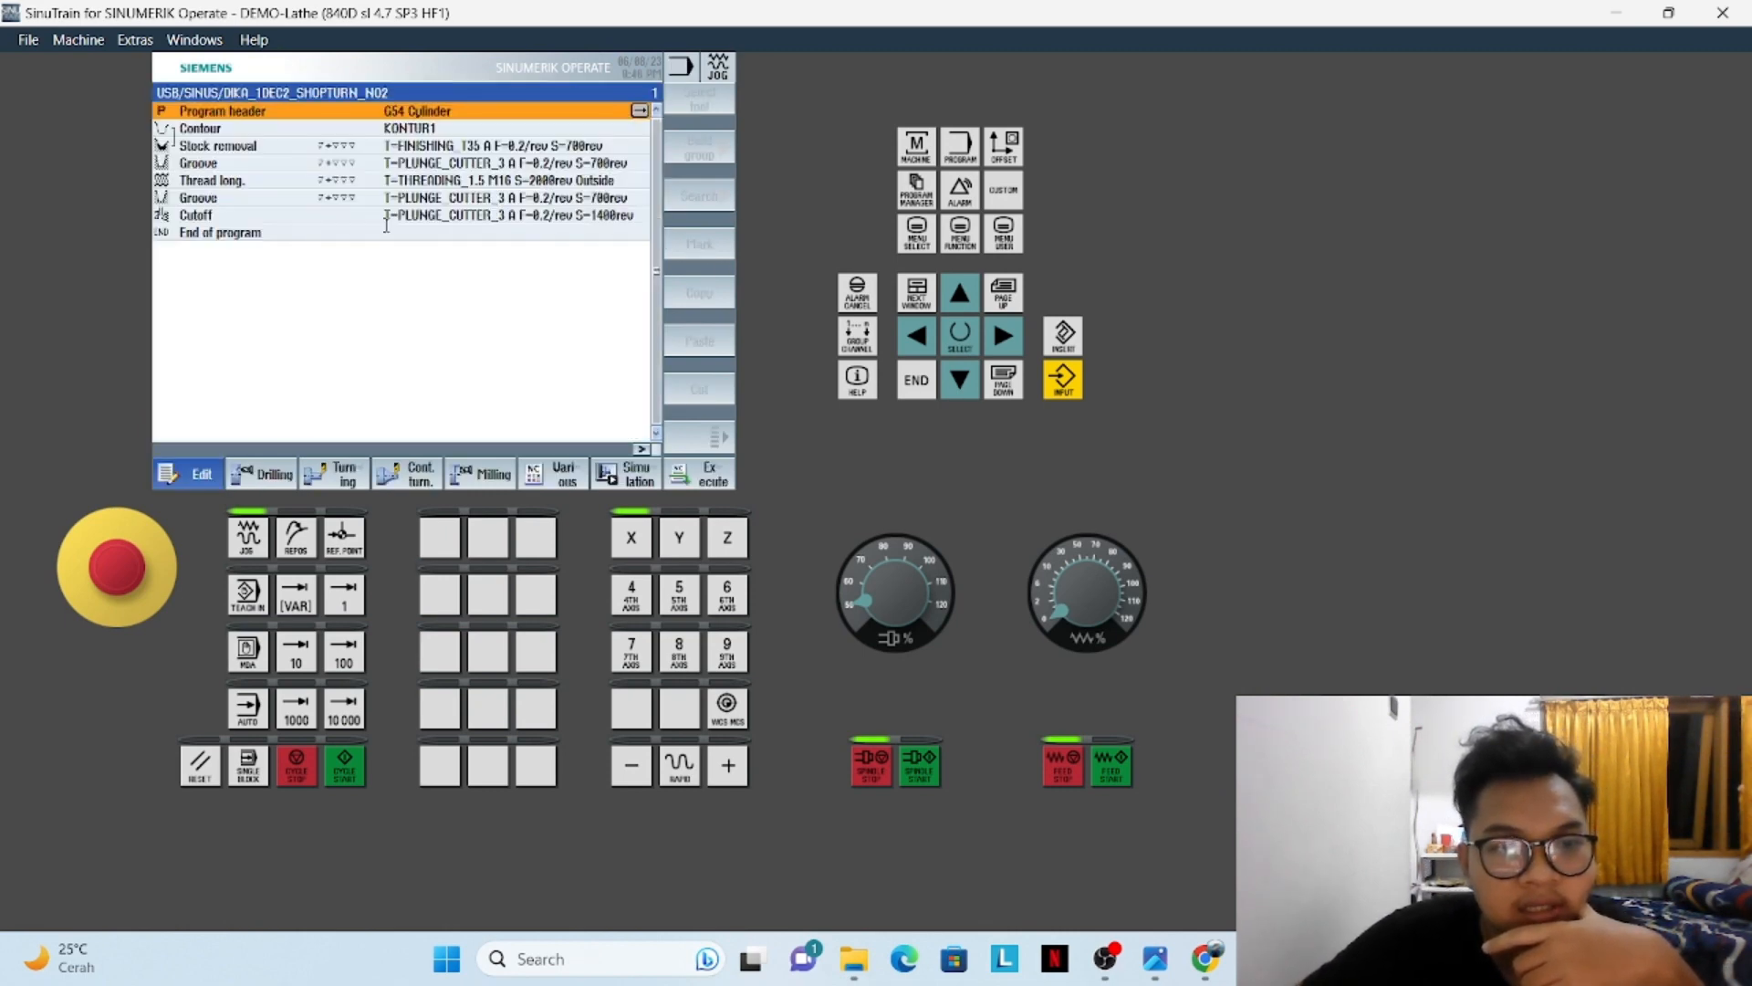
Bring up the turned shaft drawing for part no. 2 and enlarge it to read its dimensions
mouse_move(1155, 958)
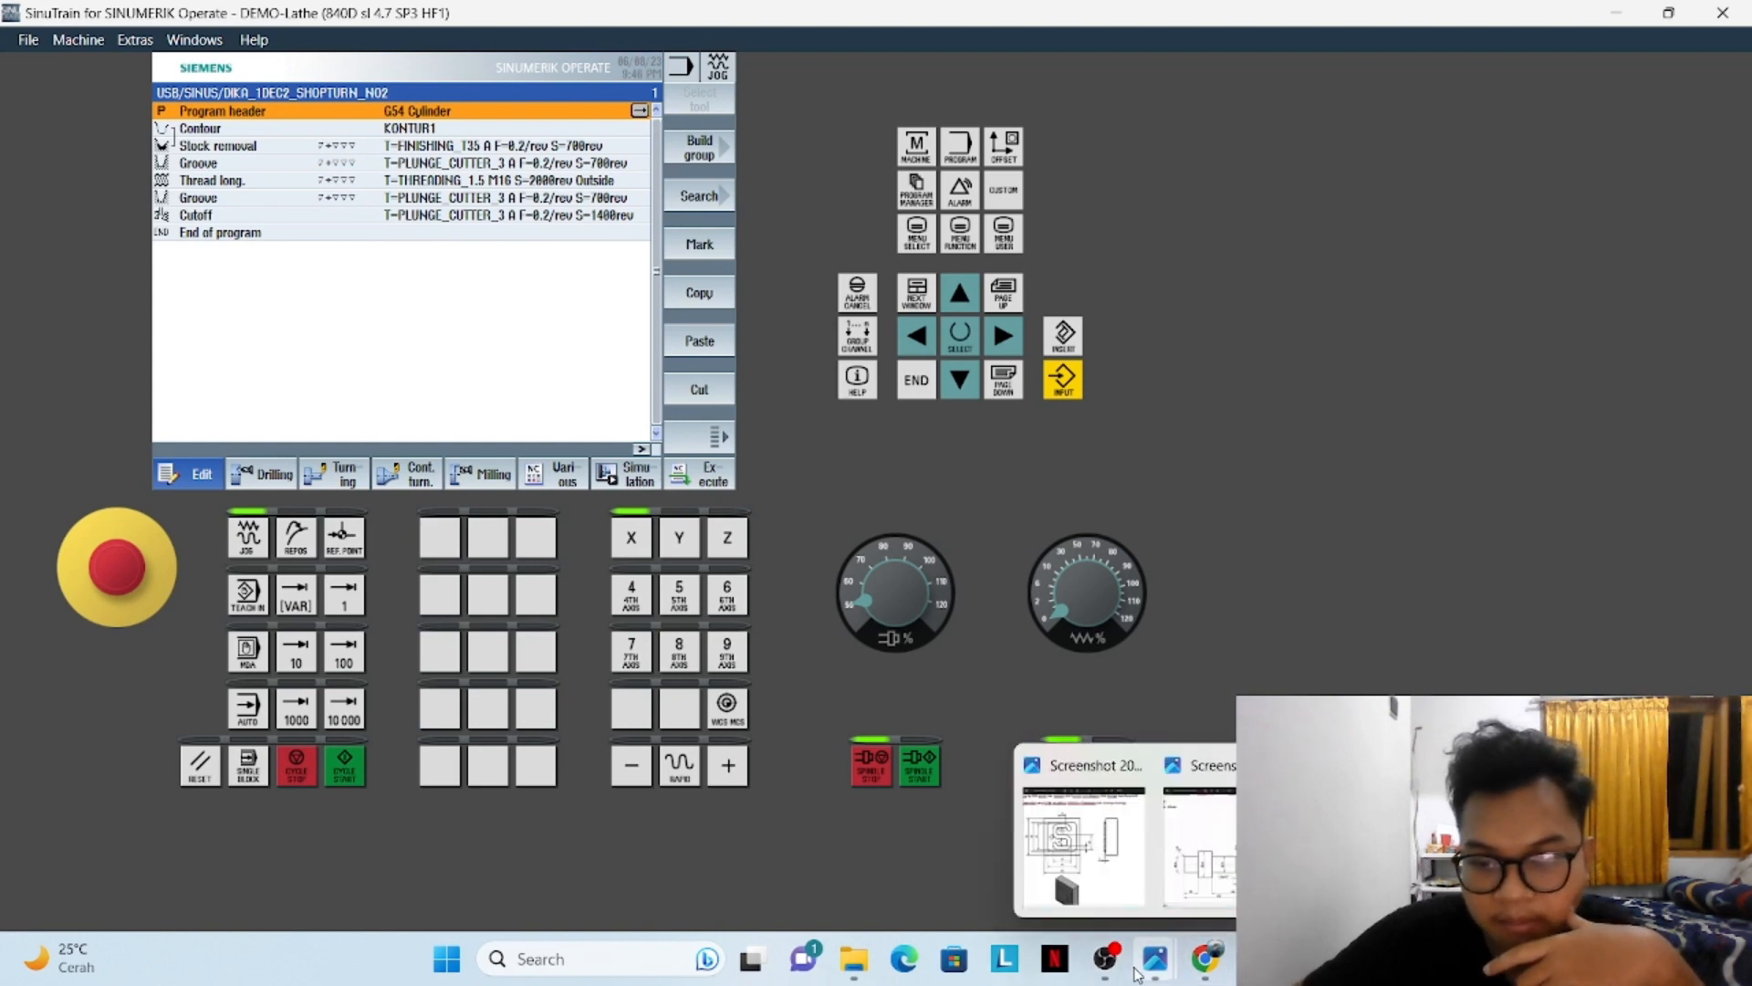
left_click(1192, 862)
scroll(1196, 606, "down", 1)
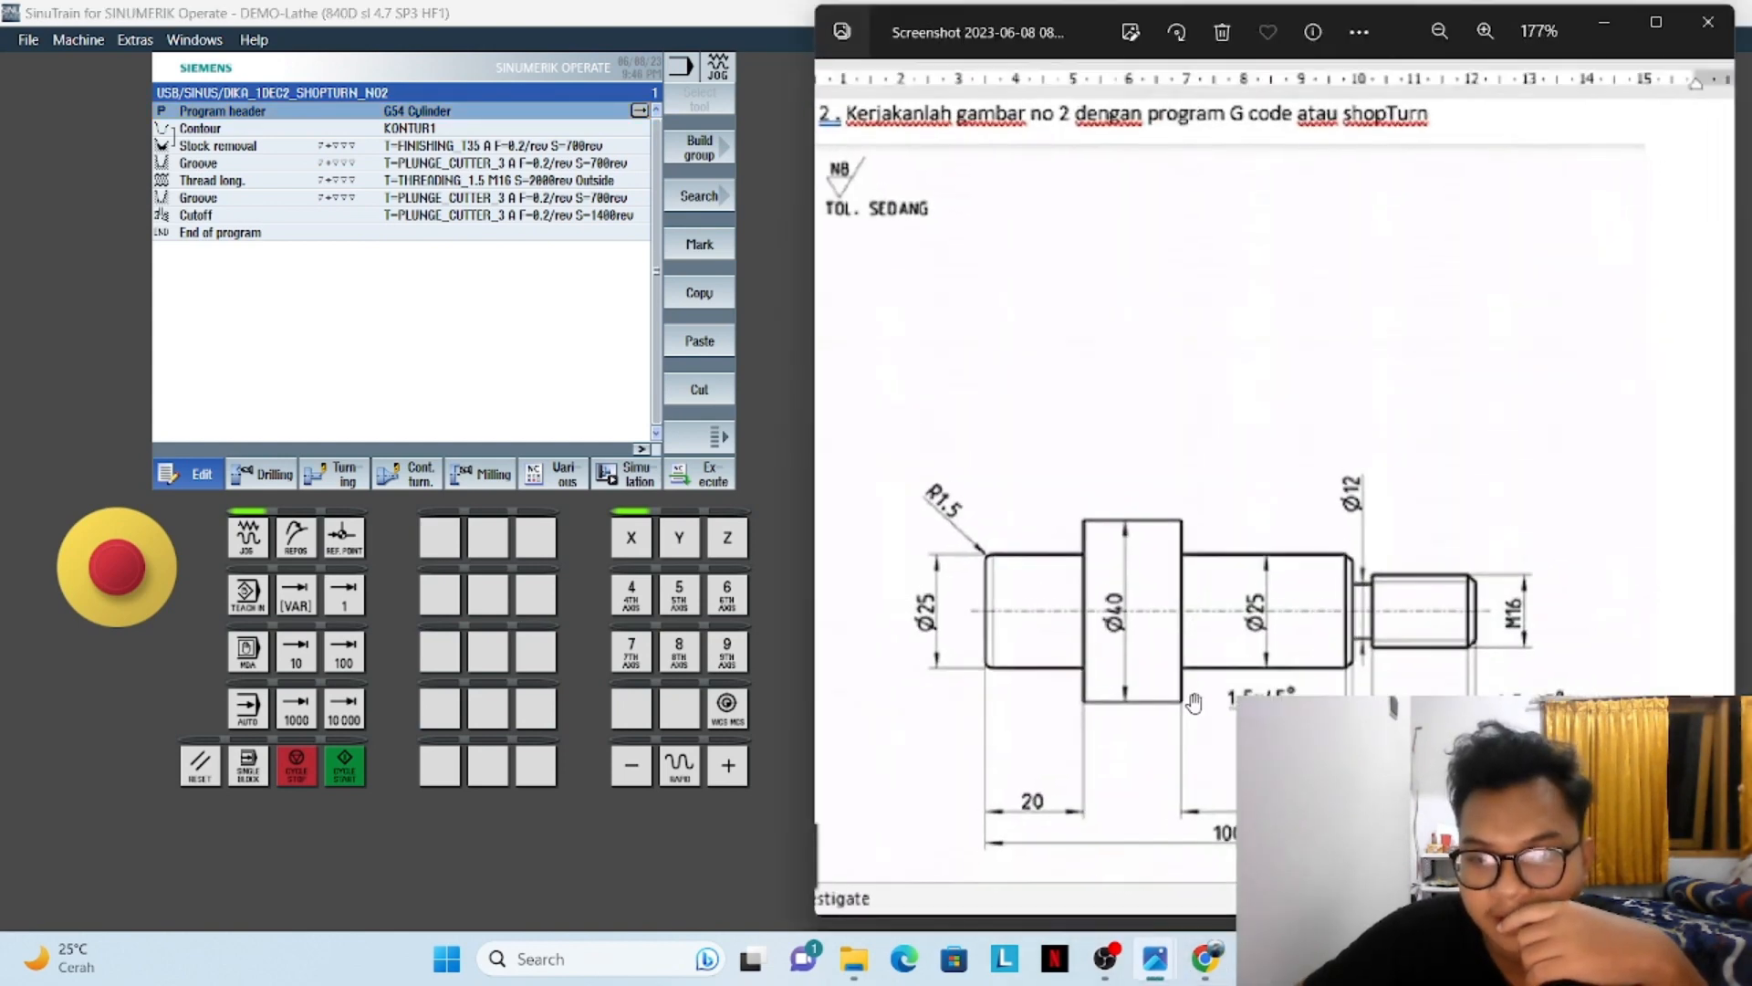
scroll(1187, 605, "up", 3)
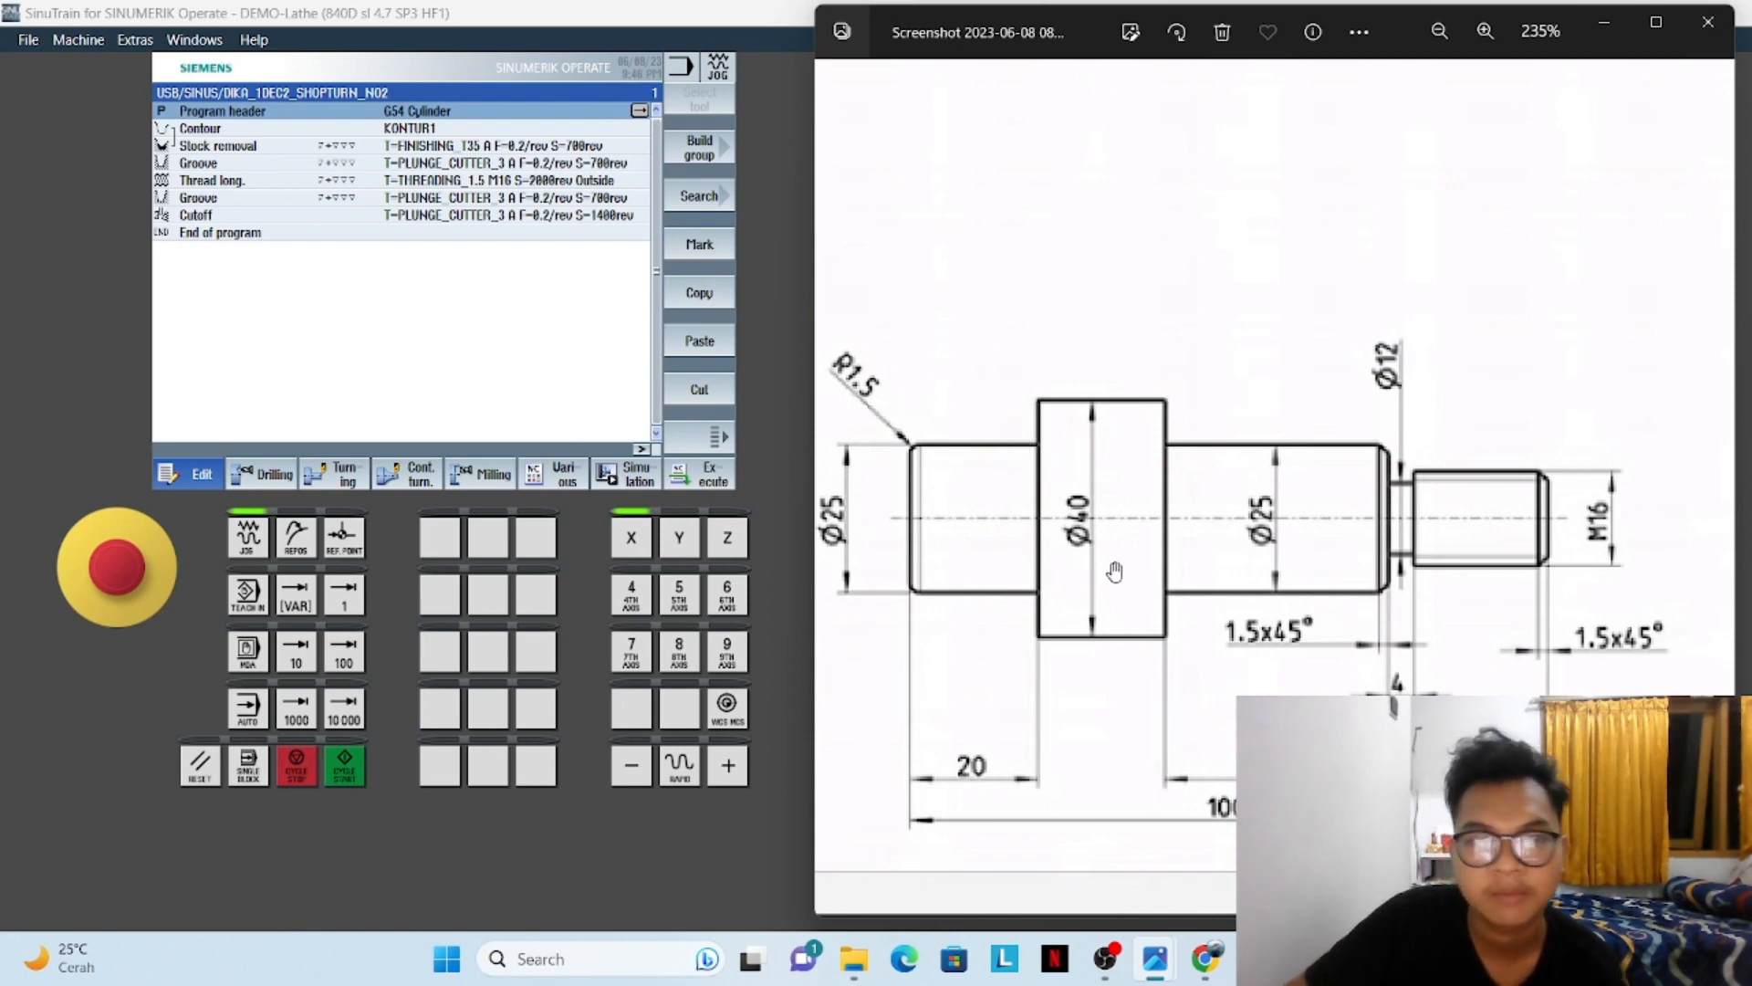
Open the program header and examine the cylinder blank's XA, ZA, ZI and ZB values
double_click(639, 114)
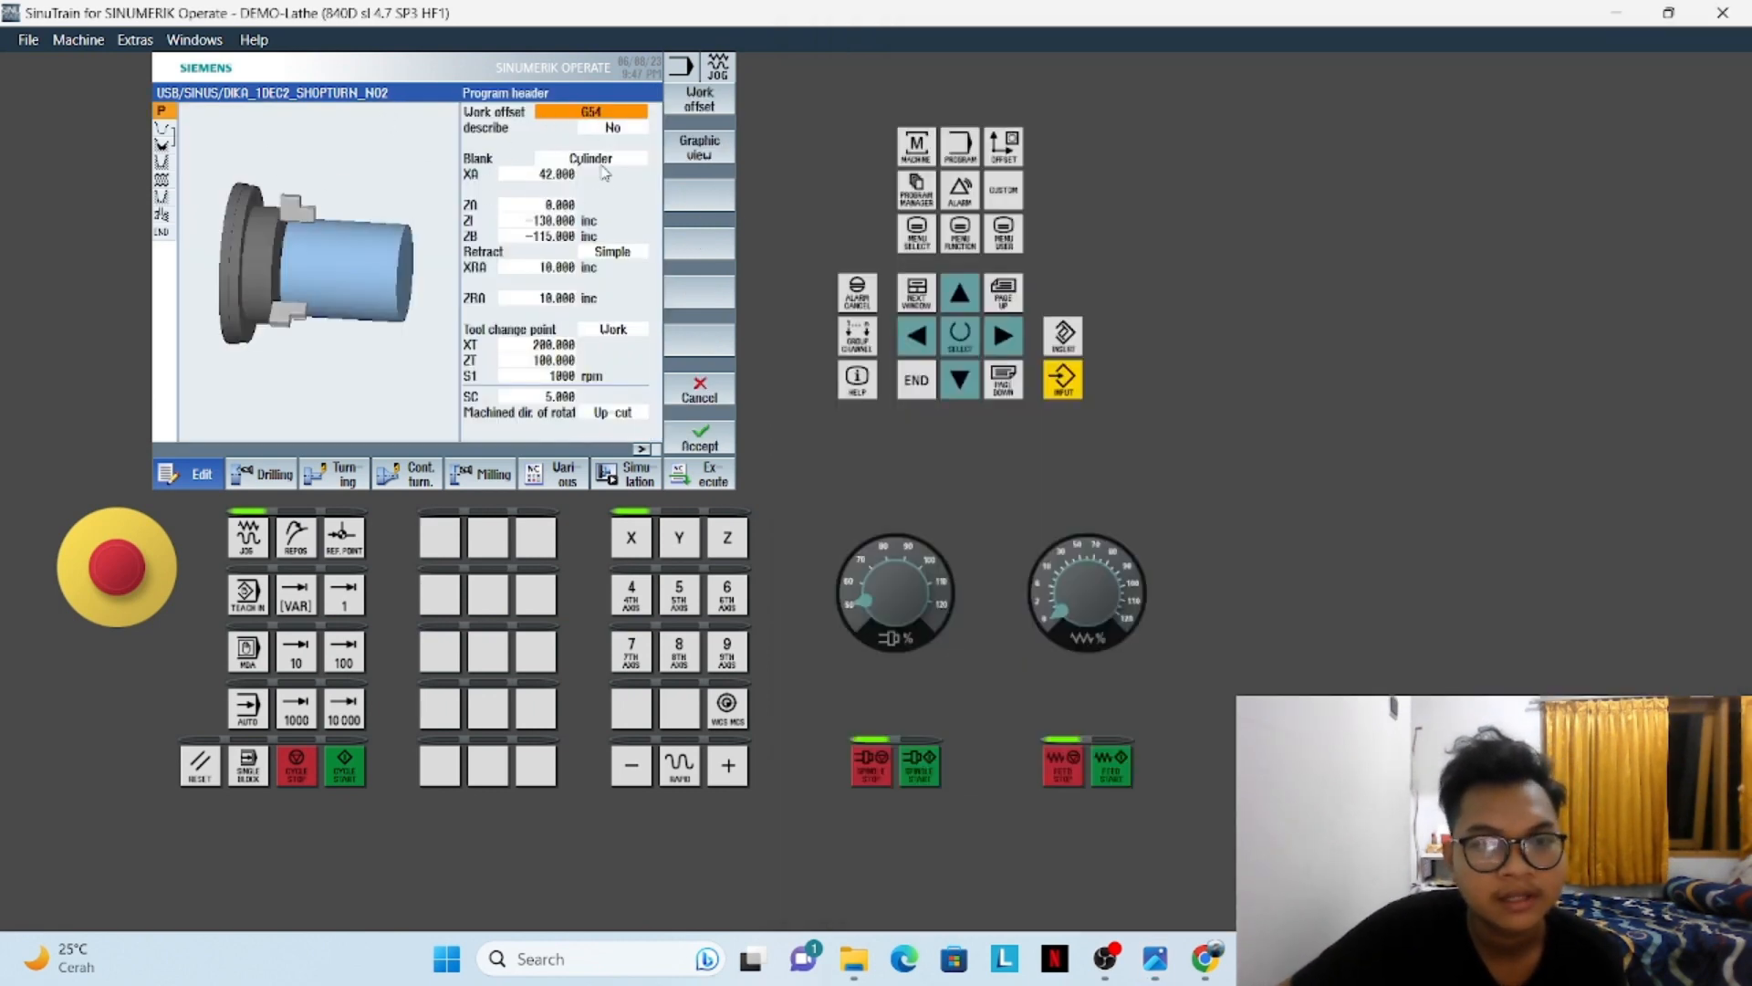
mouse_move(1155, 959)
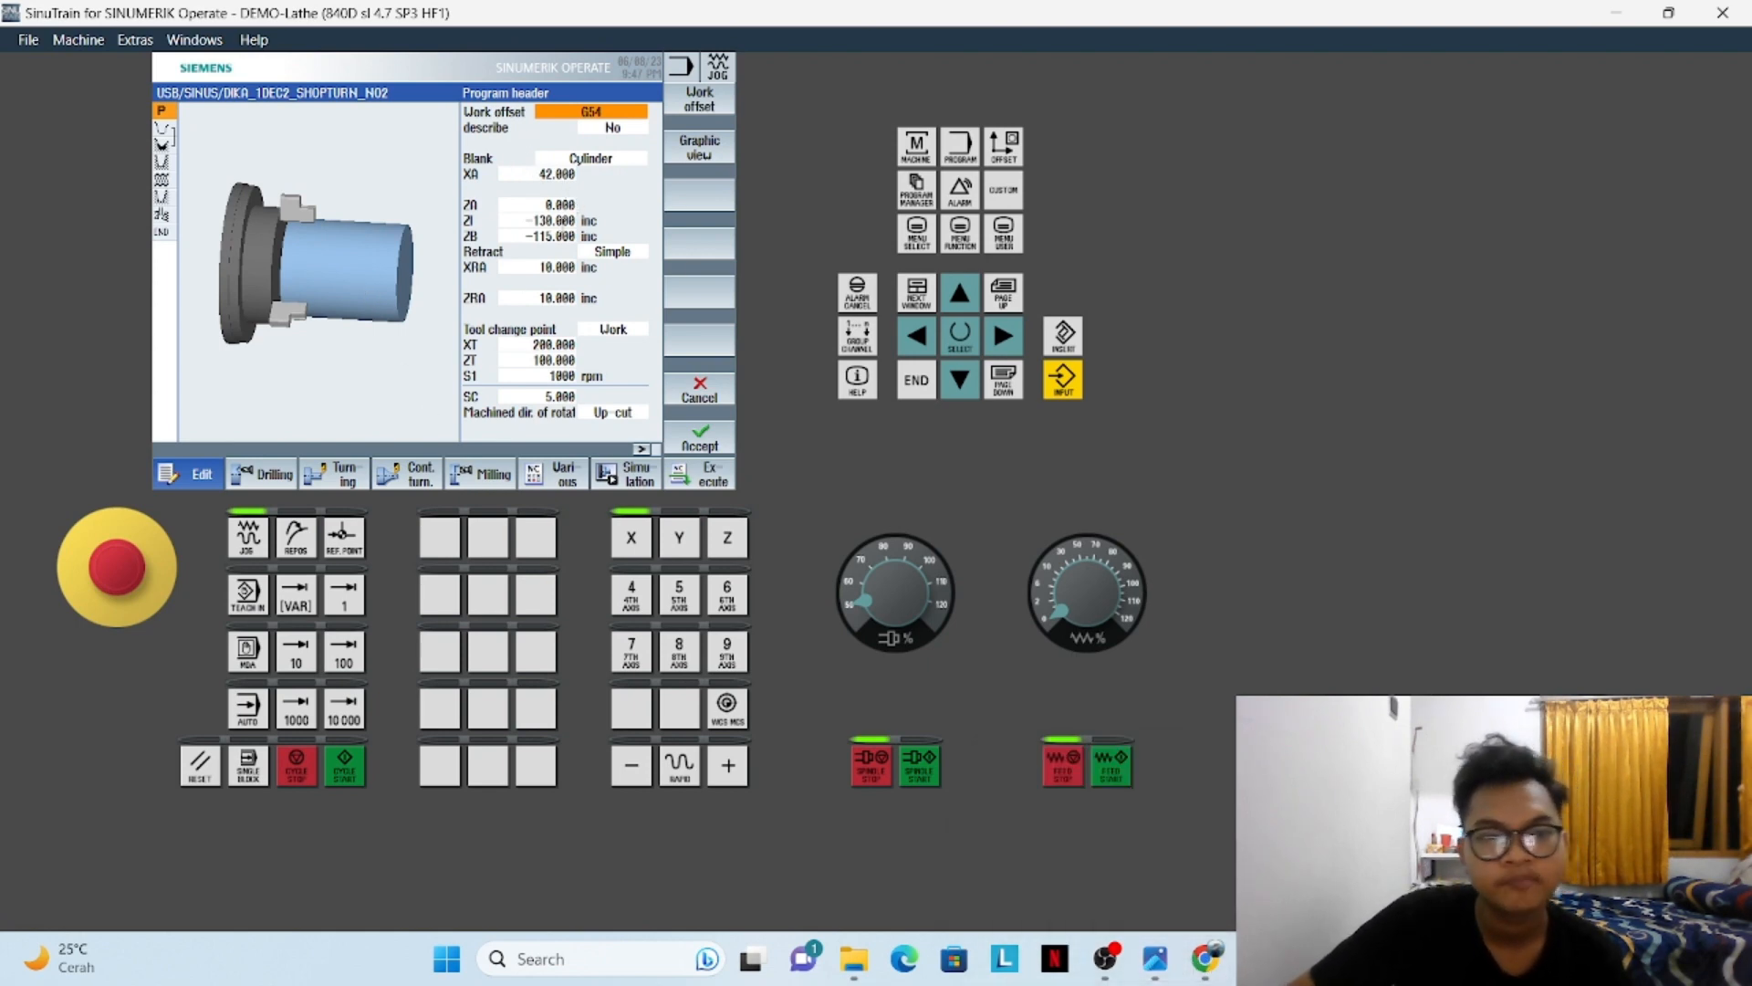
left_click(528, 172)
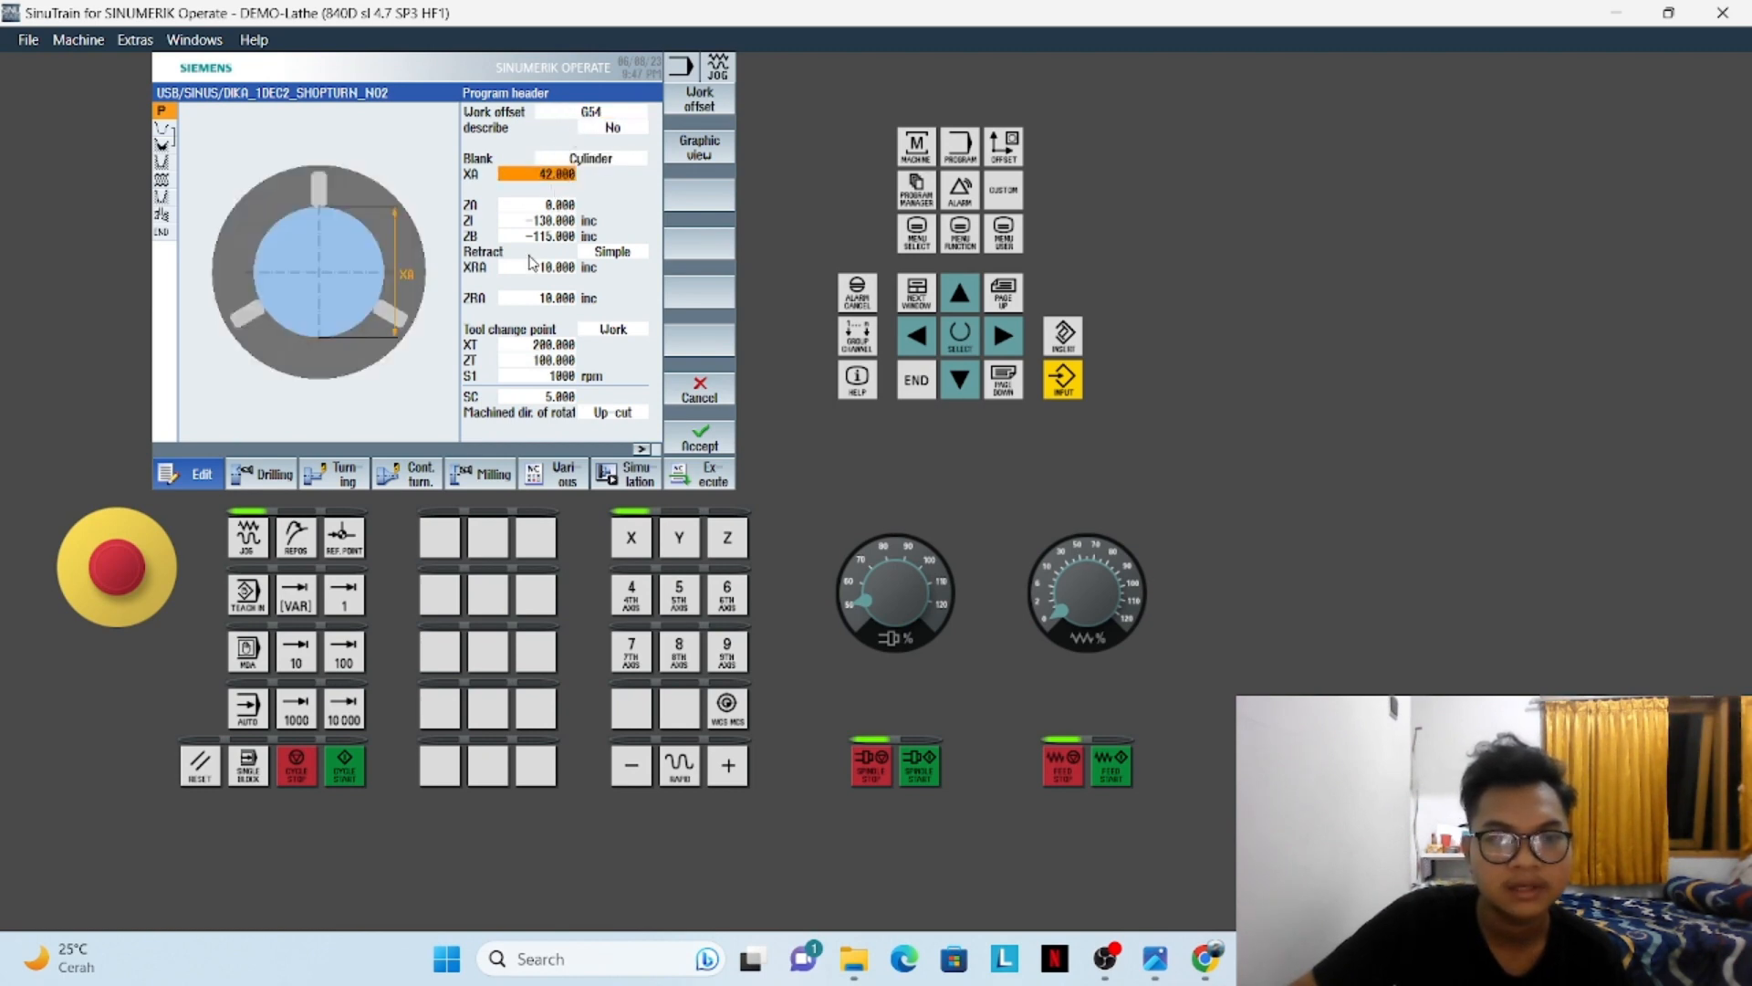
left_click(546, 202)
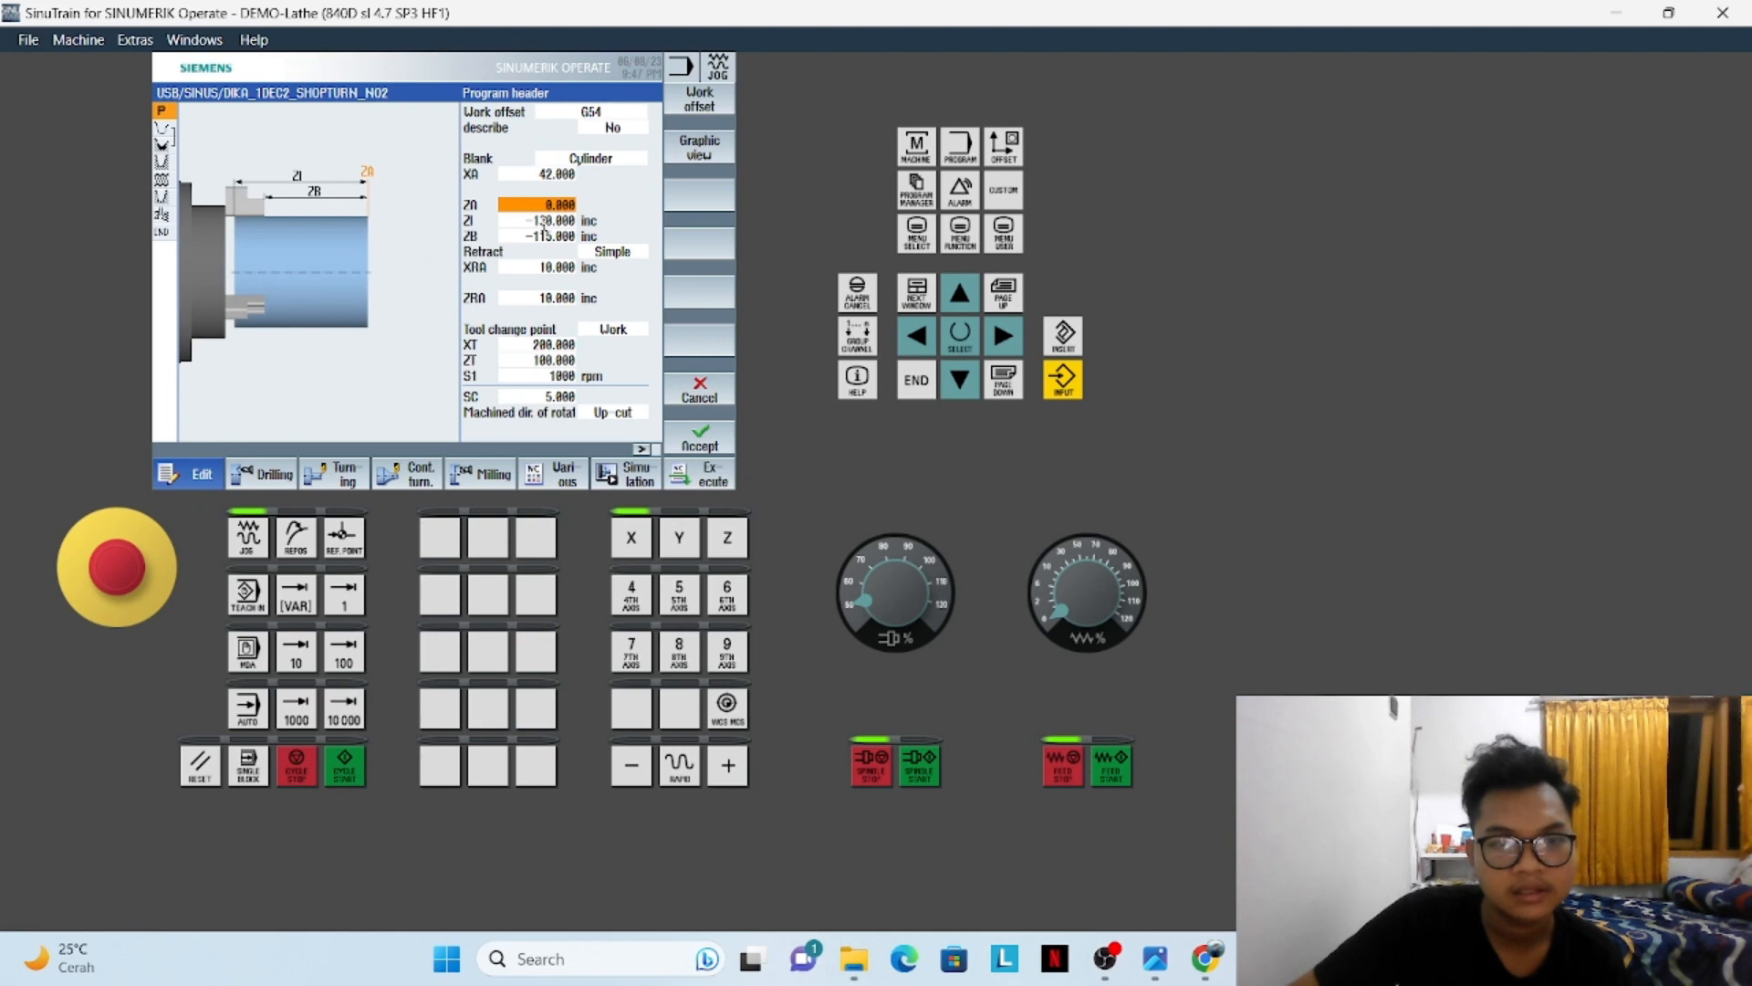
left_click(543, 221)
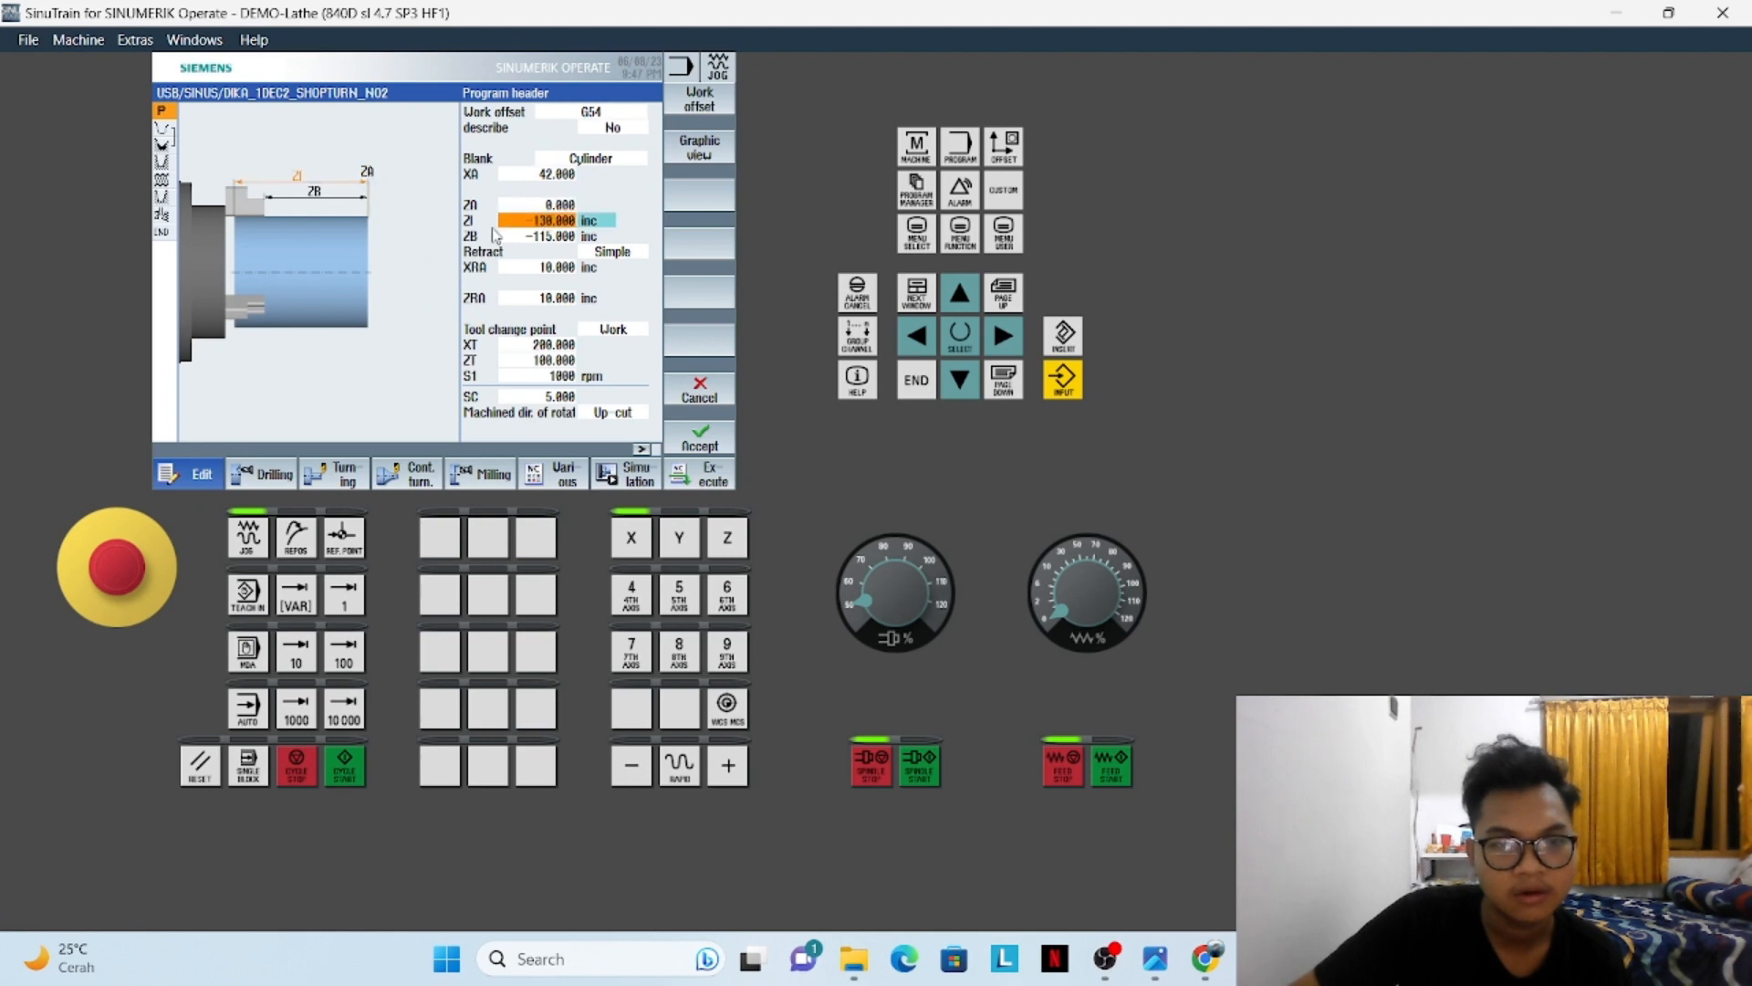
left_click(544, 235)
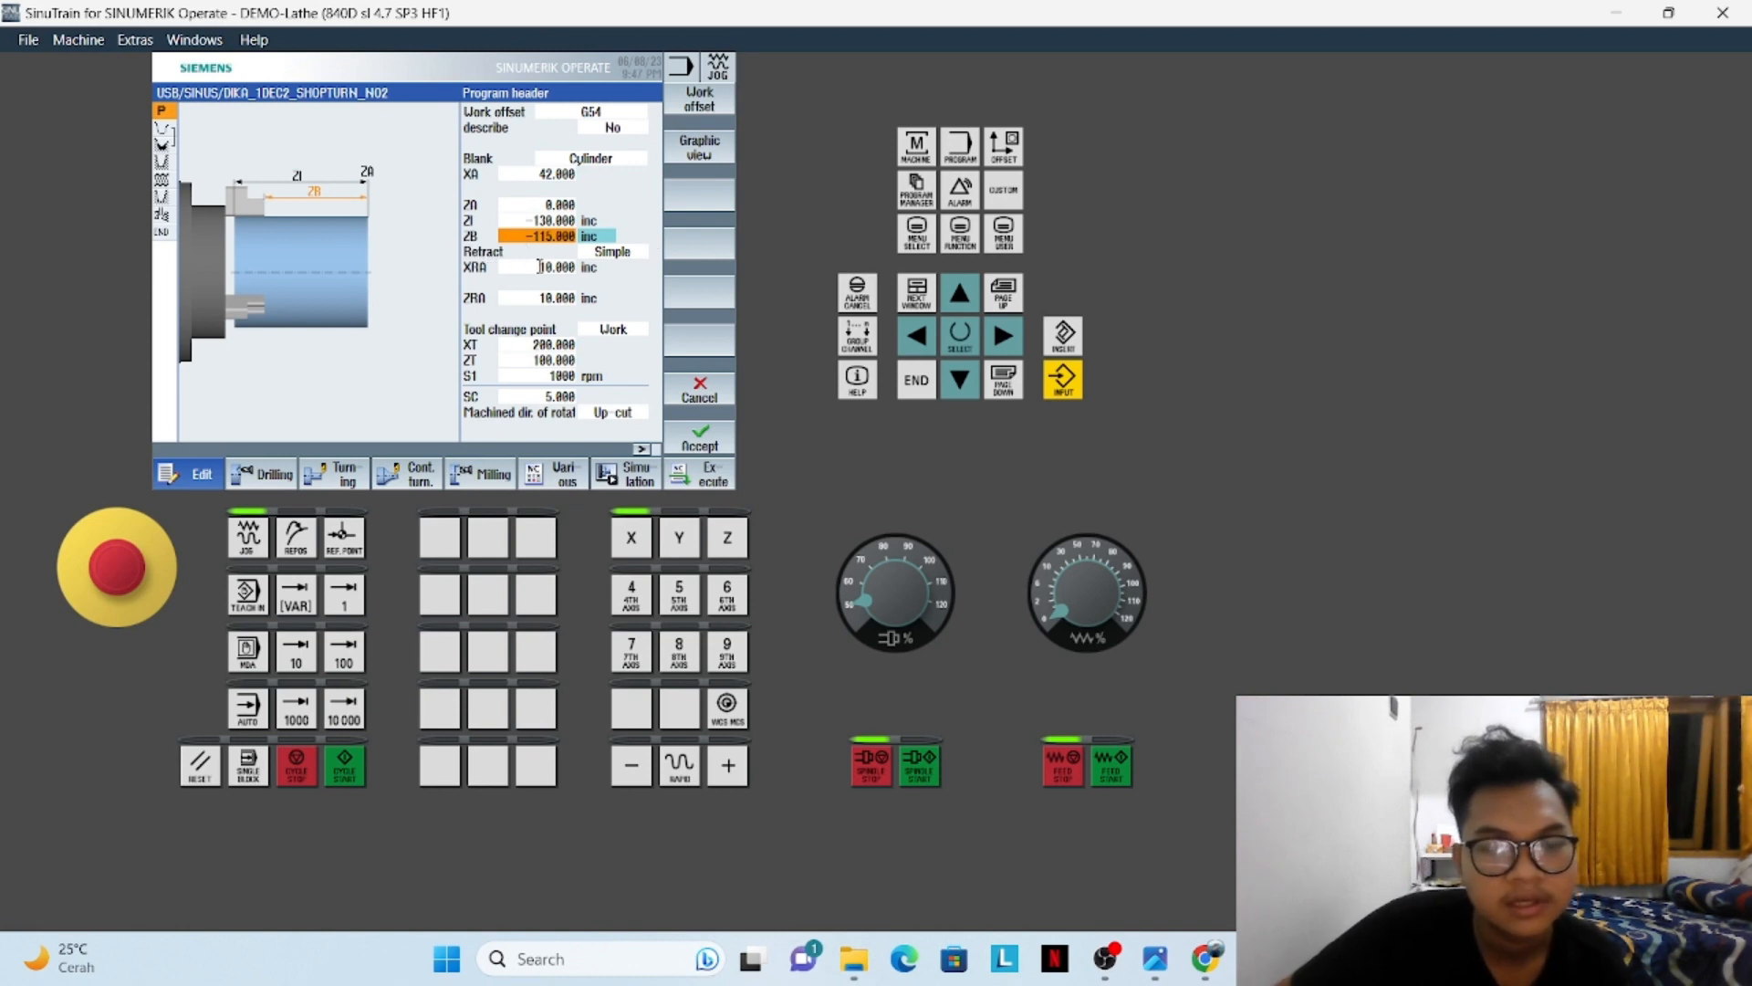
Examine the XRA and ZRA retraction planes and the tool change point settings, and accept the program header
key("Down")
key("Down")
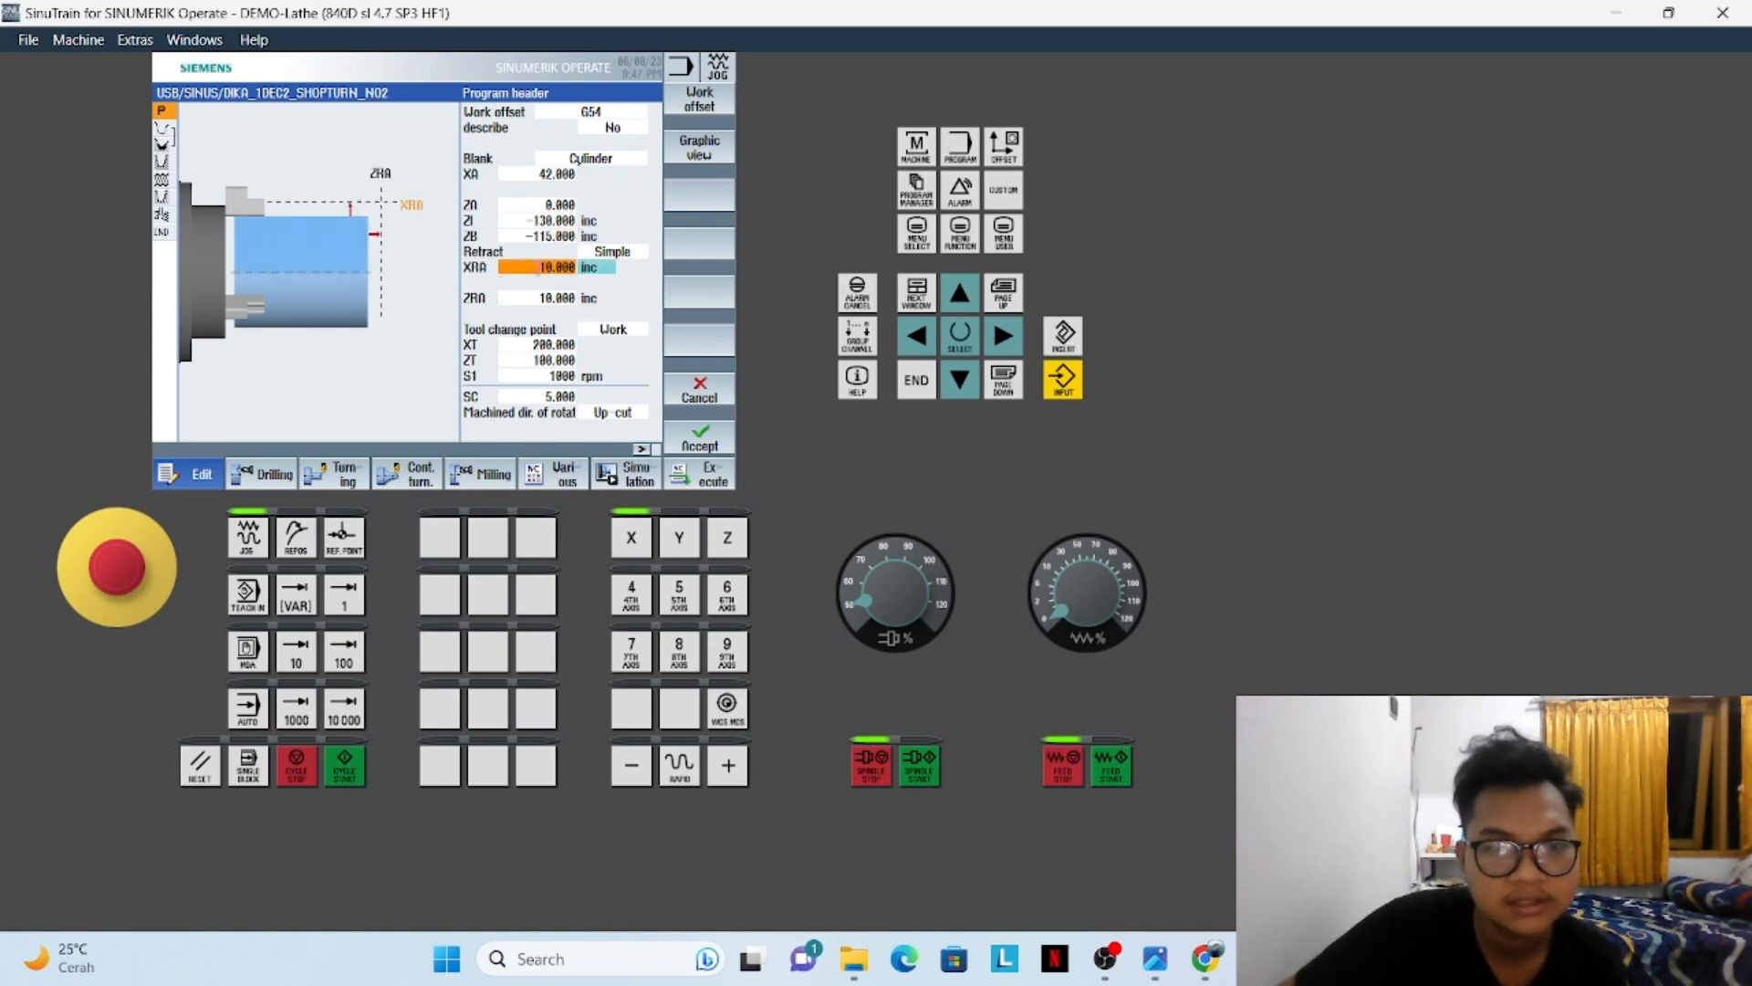
left_click(555, 298)
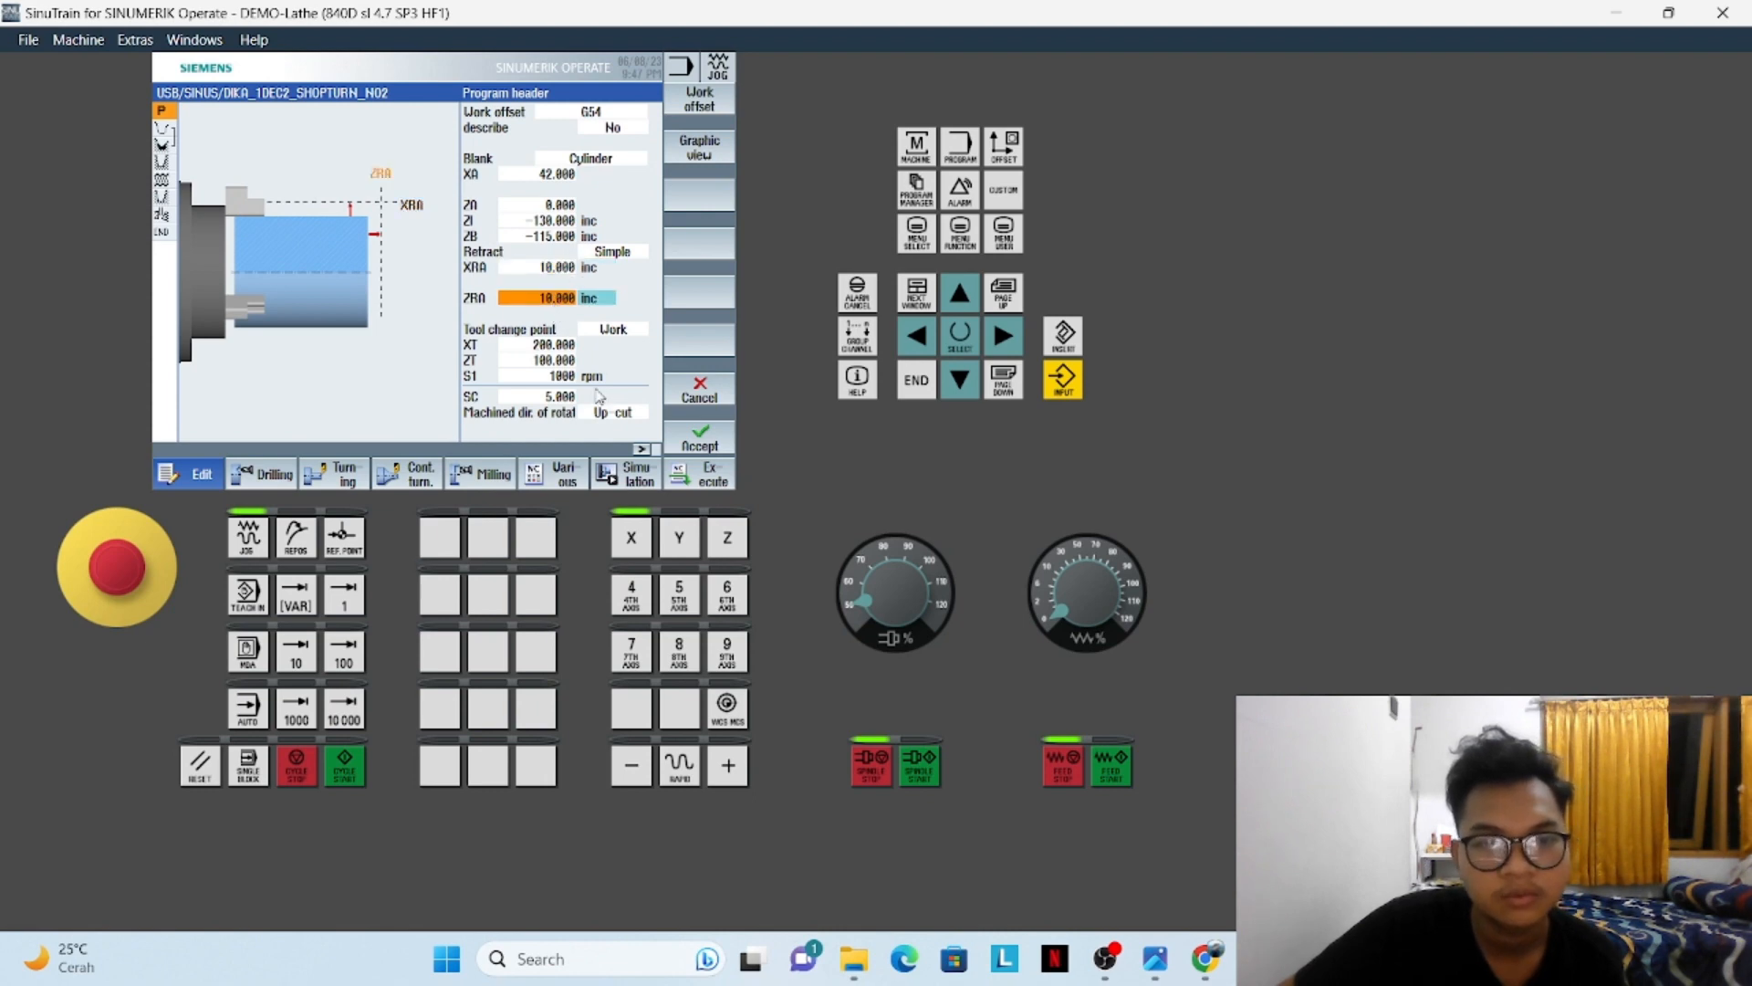
left_click(567, 343)
left_click(559, 376)
left_click(559, 345)
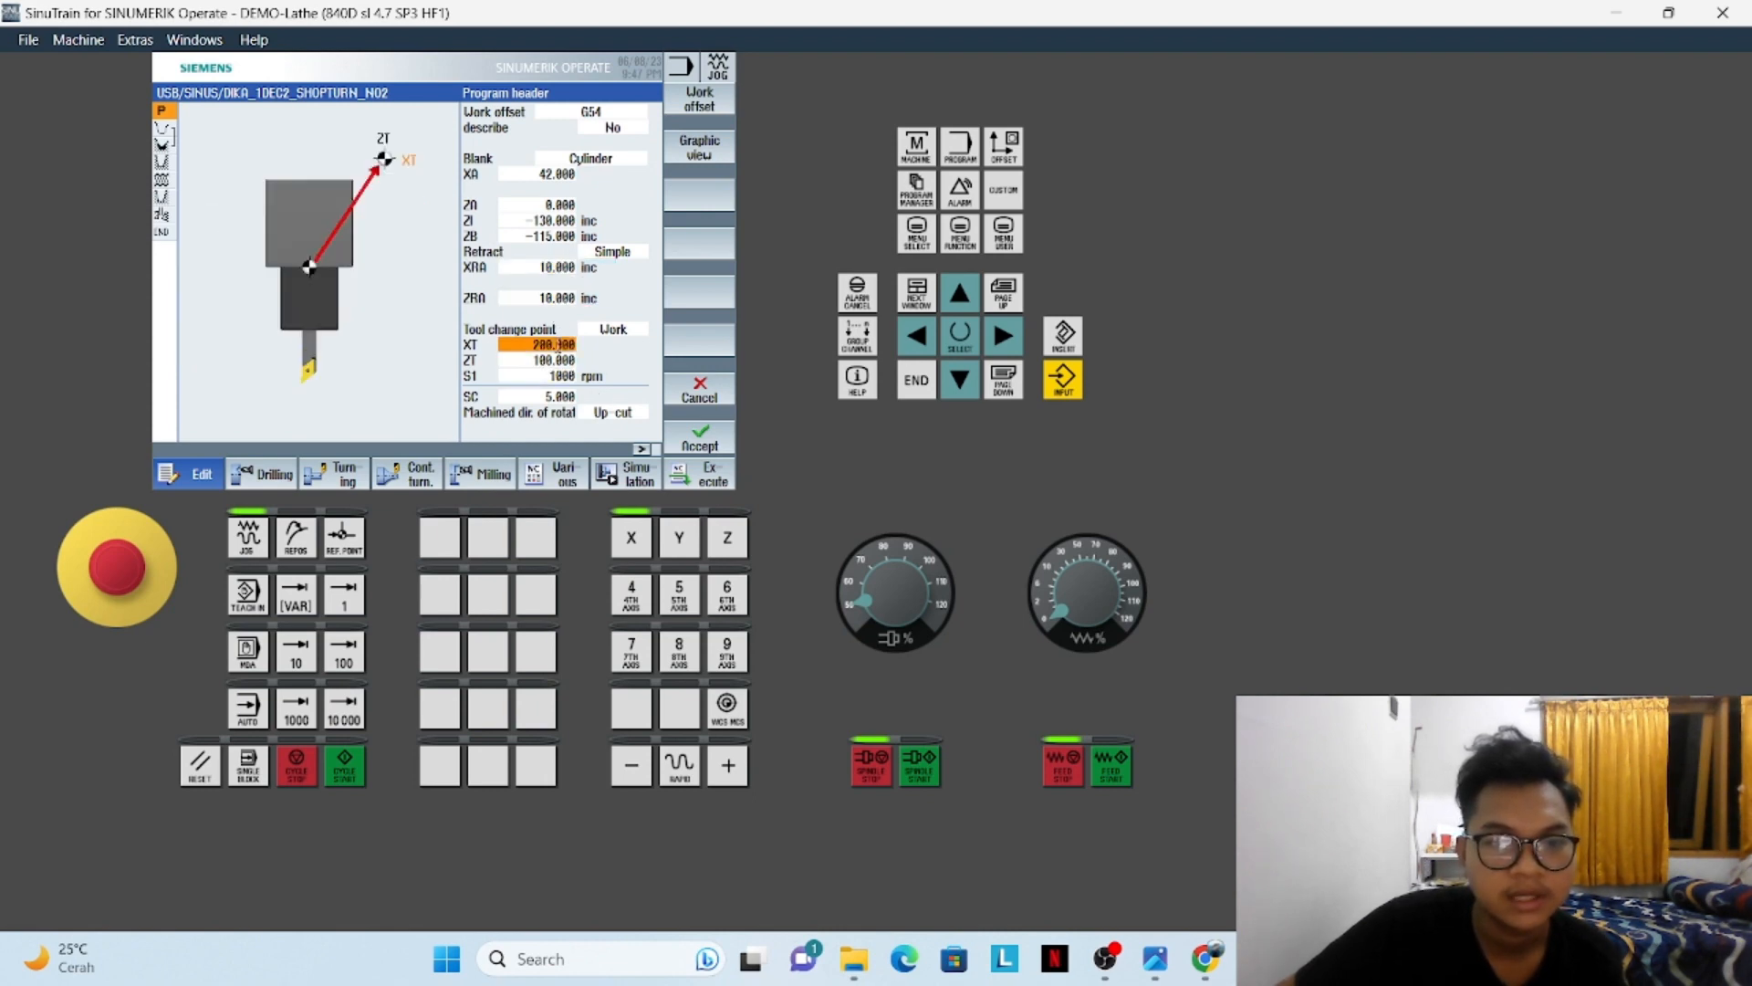
left_click(683, 436)
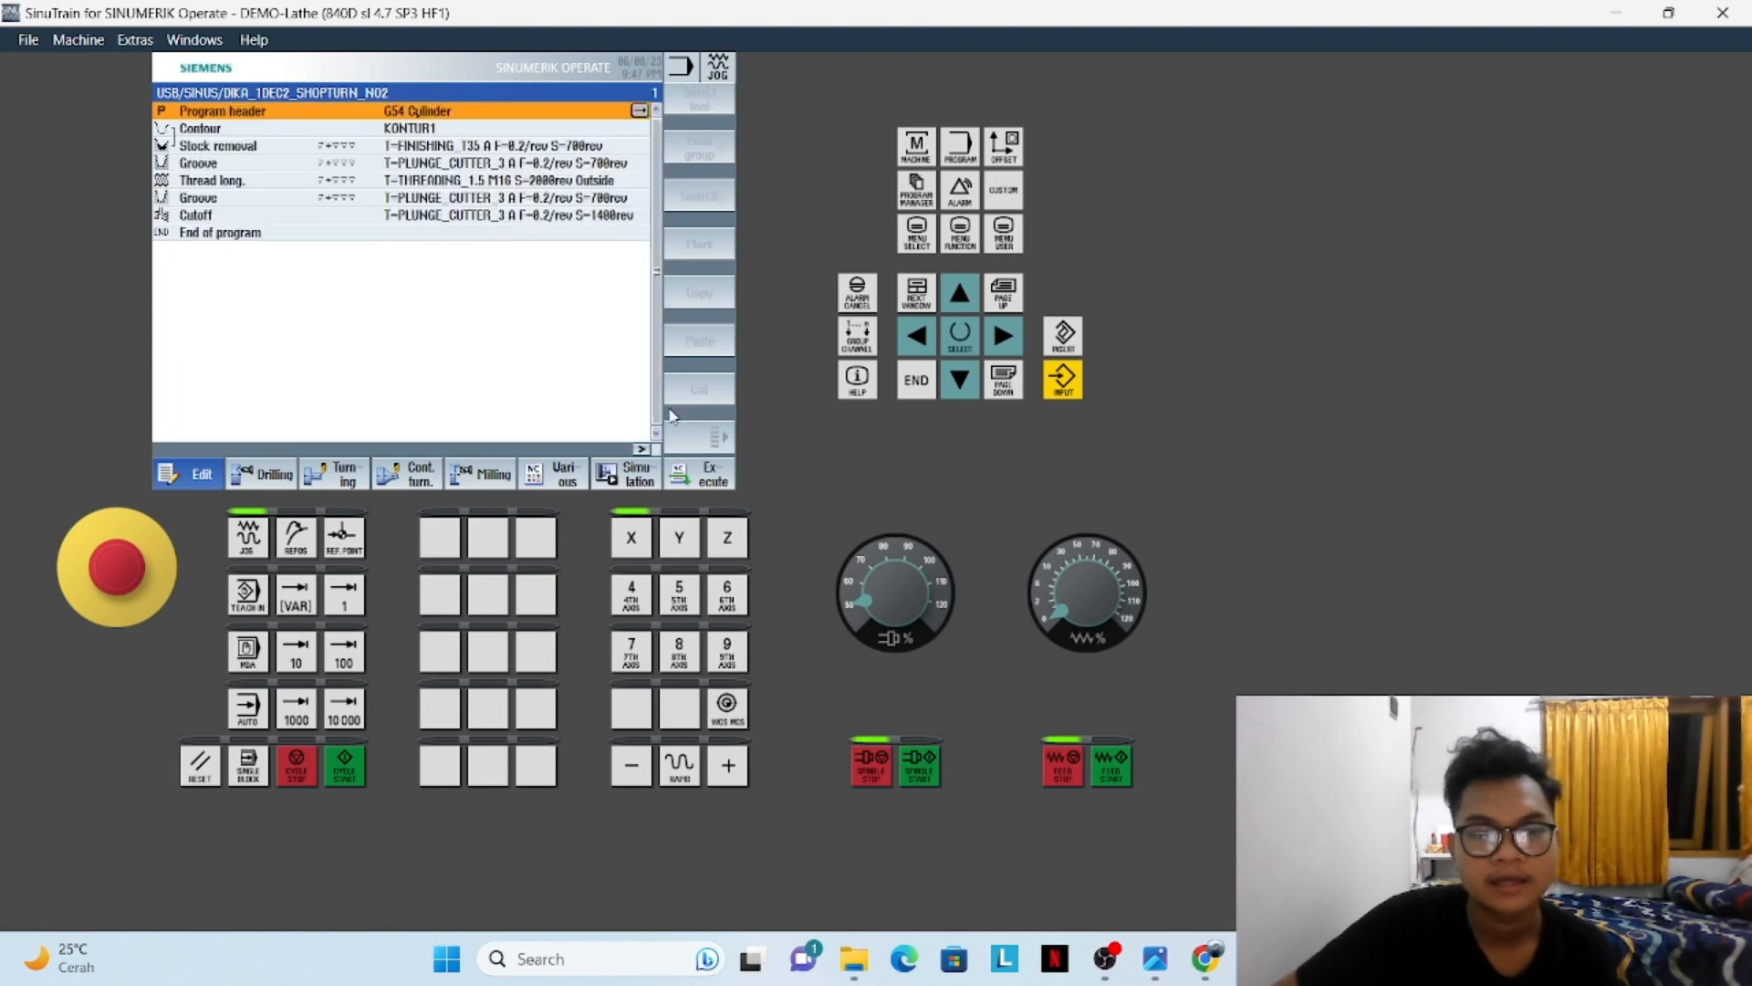
Open the KONTUR1 contour to view its turned profile, and bring up the shaft drawing to compare the dimensions
left_click(353, 116)
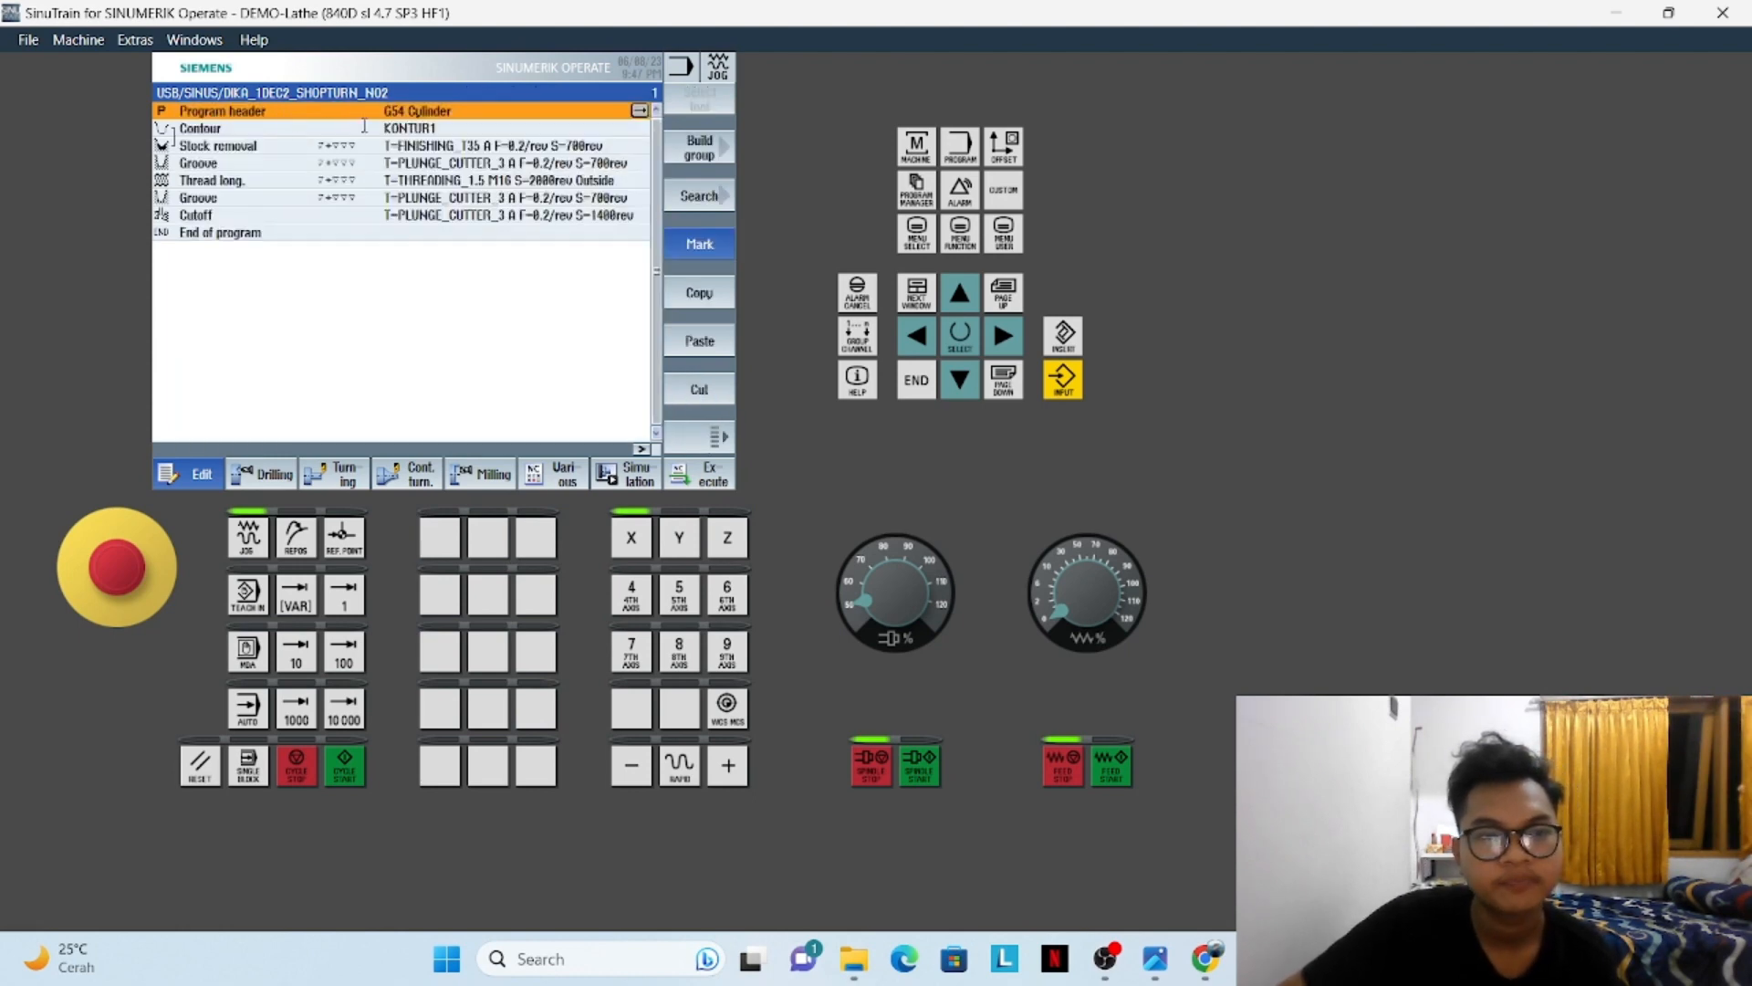
left_click(383, 143)
left_click(408, 128)
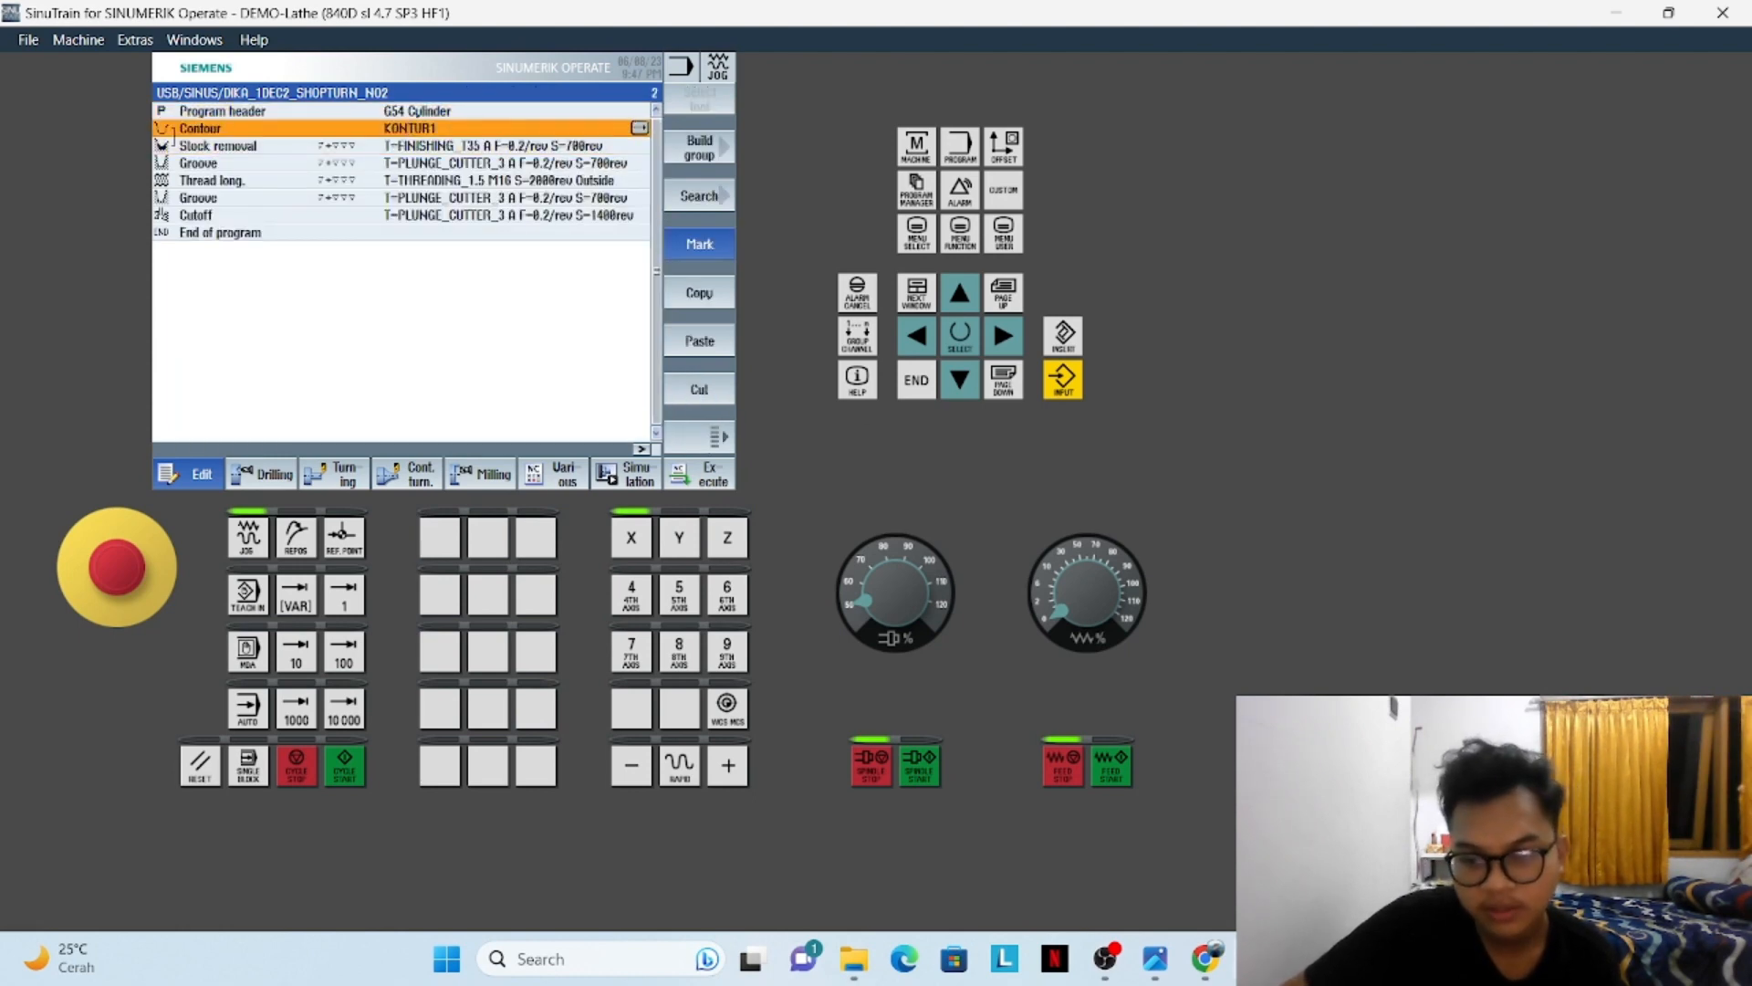
mouse_move(1156, 958)
left_click(1095, 830)
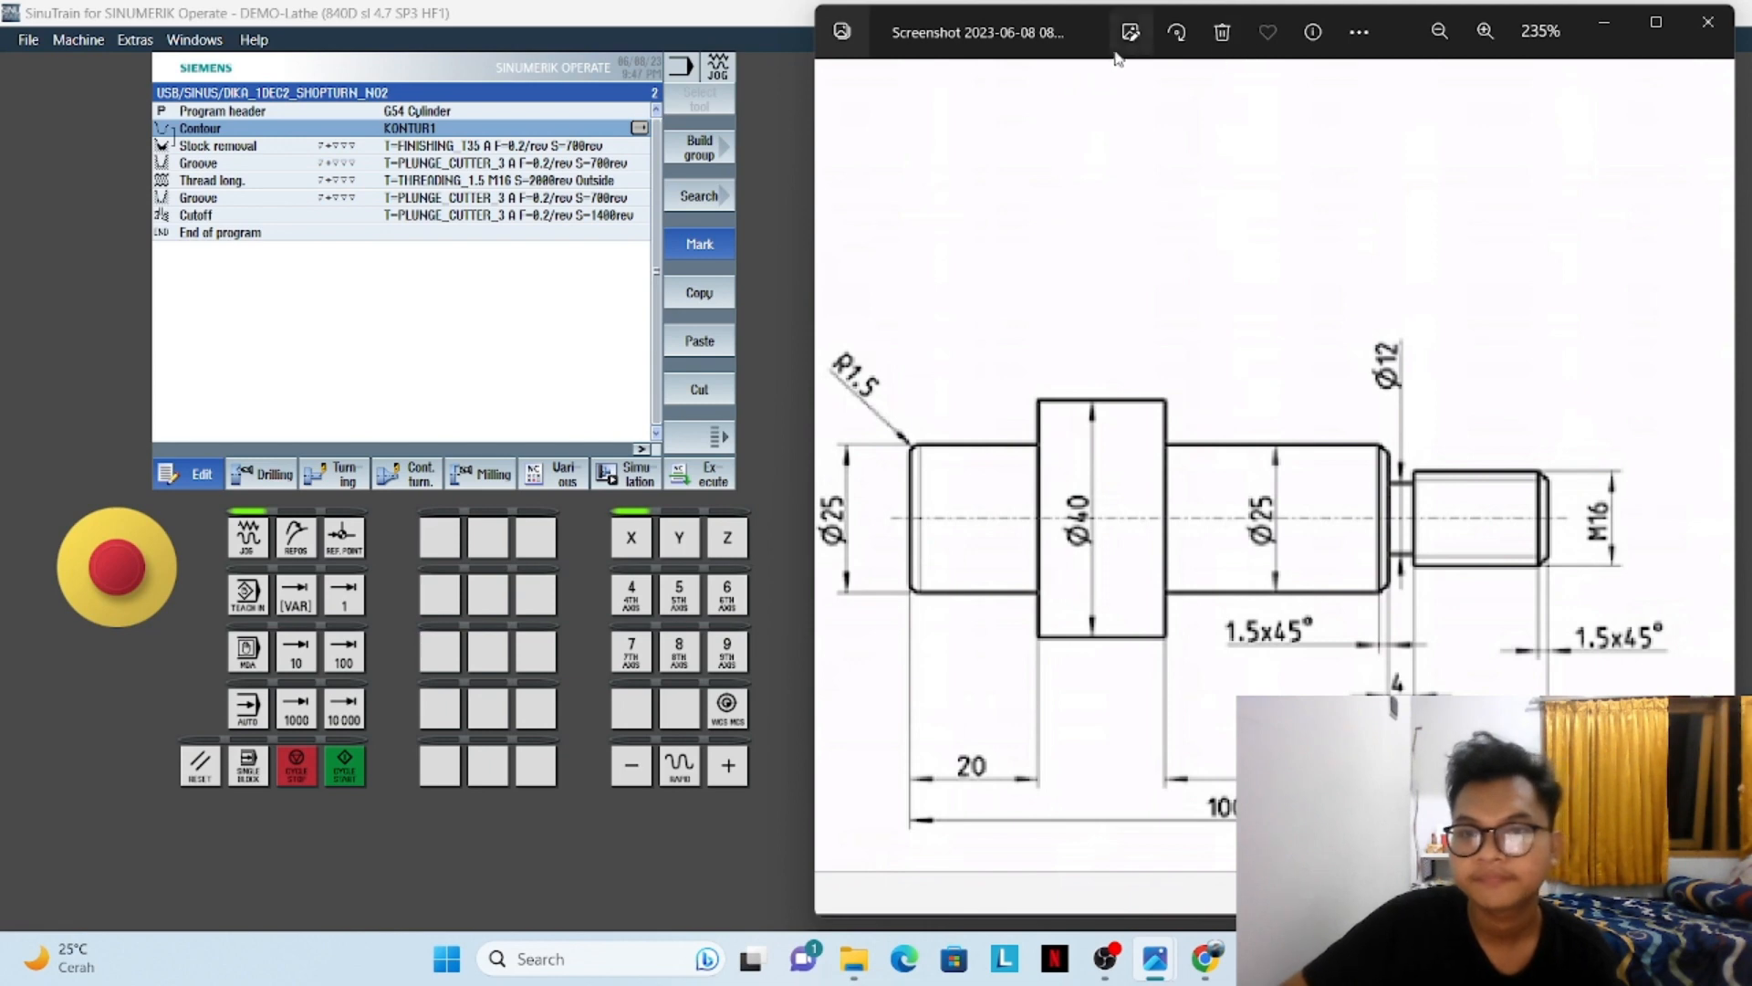
double_click(594, 125)
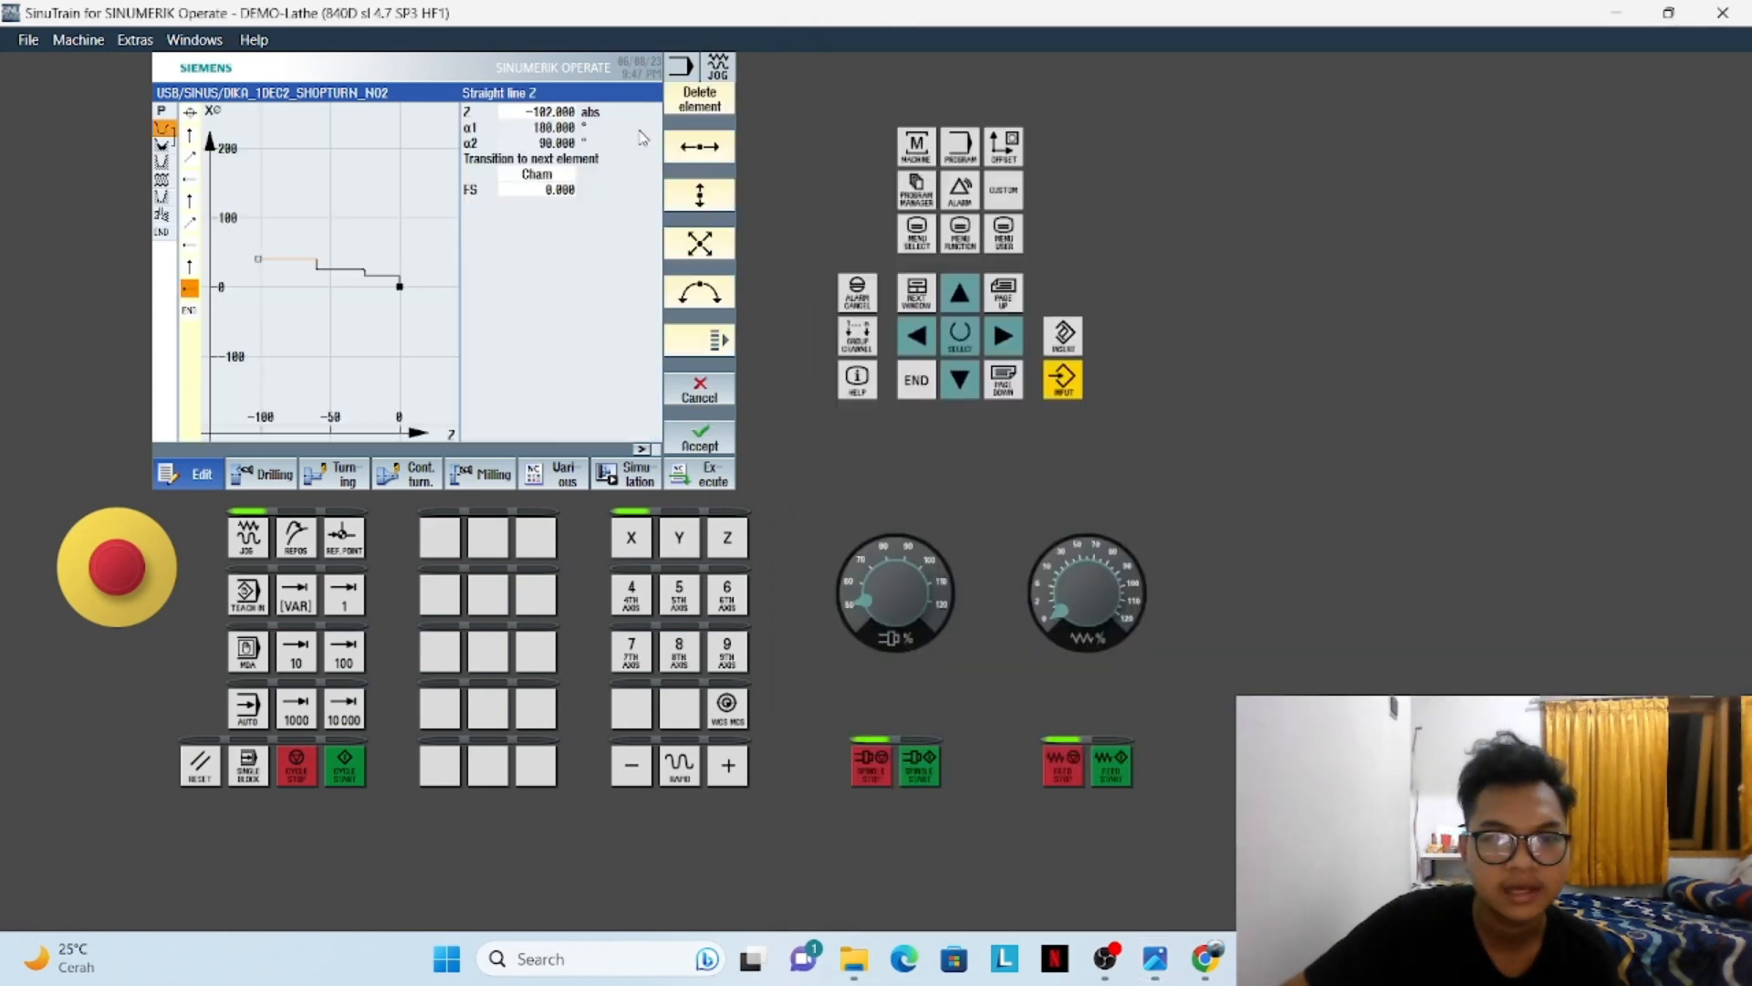
mouse_move(1152, 975)
left_click(1192, 858)
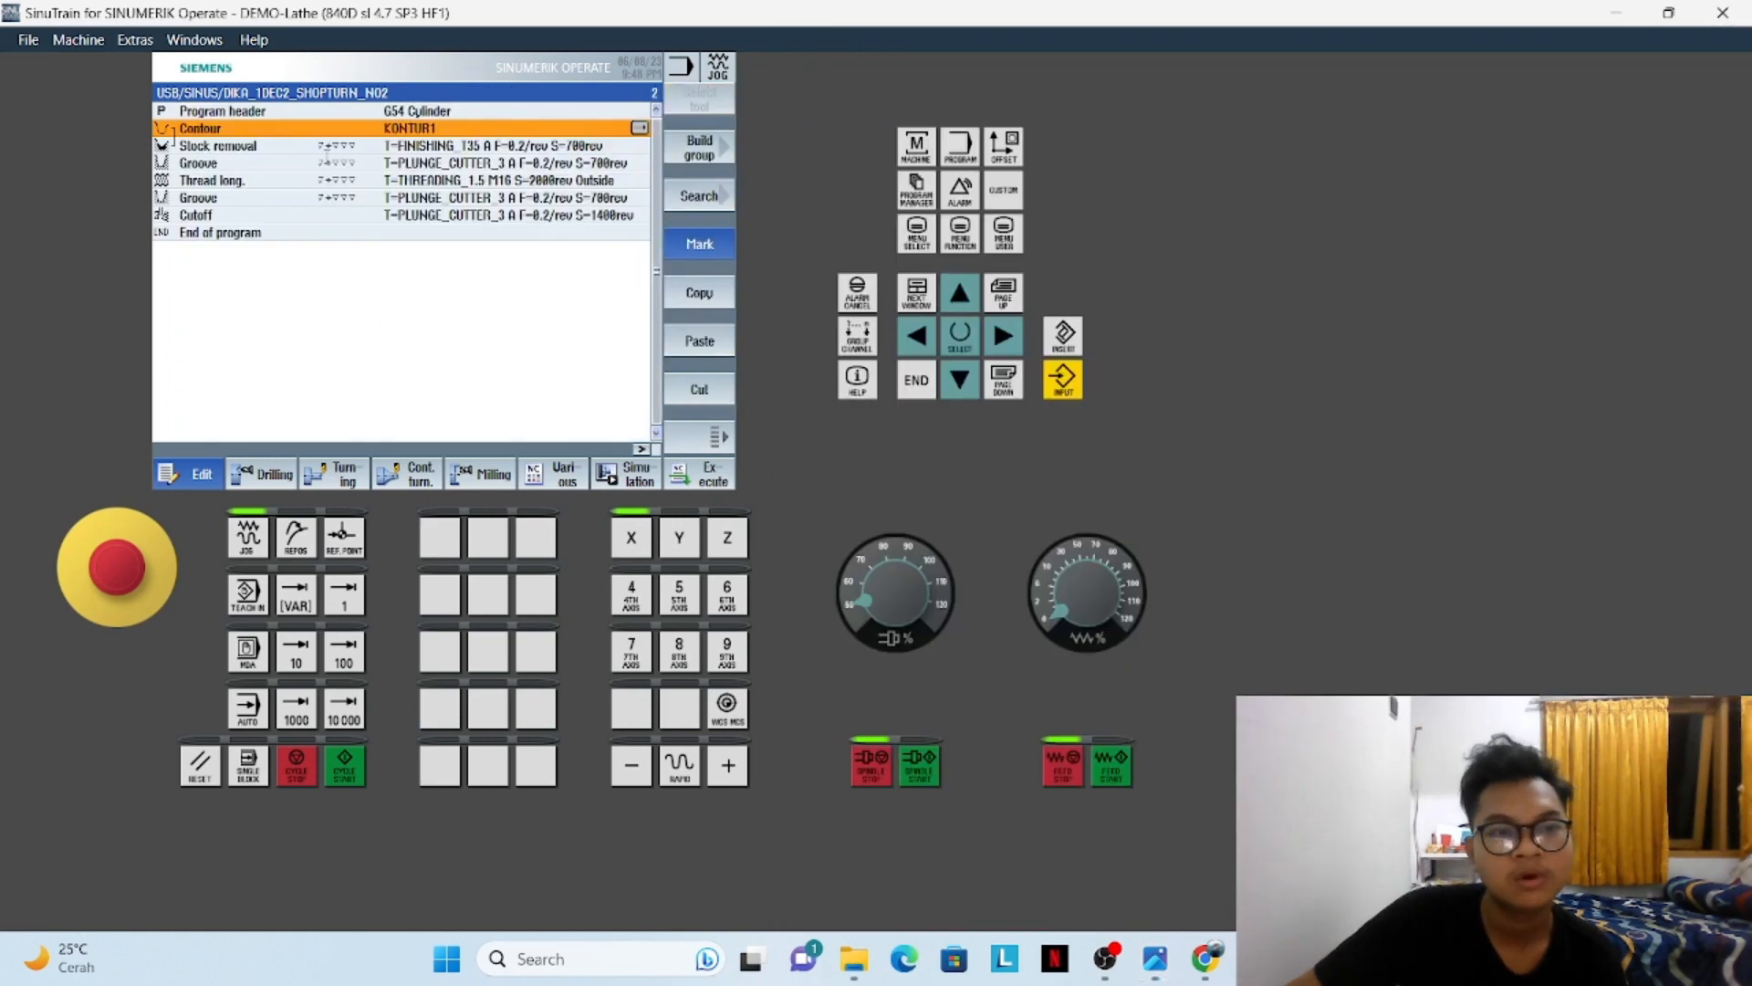
Open the stock removal cycle, examine its tool, feed F, spindle speed S and finishing feed FS, and accept it
left_click(315, 148)
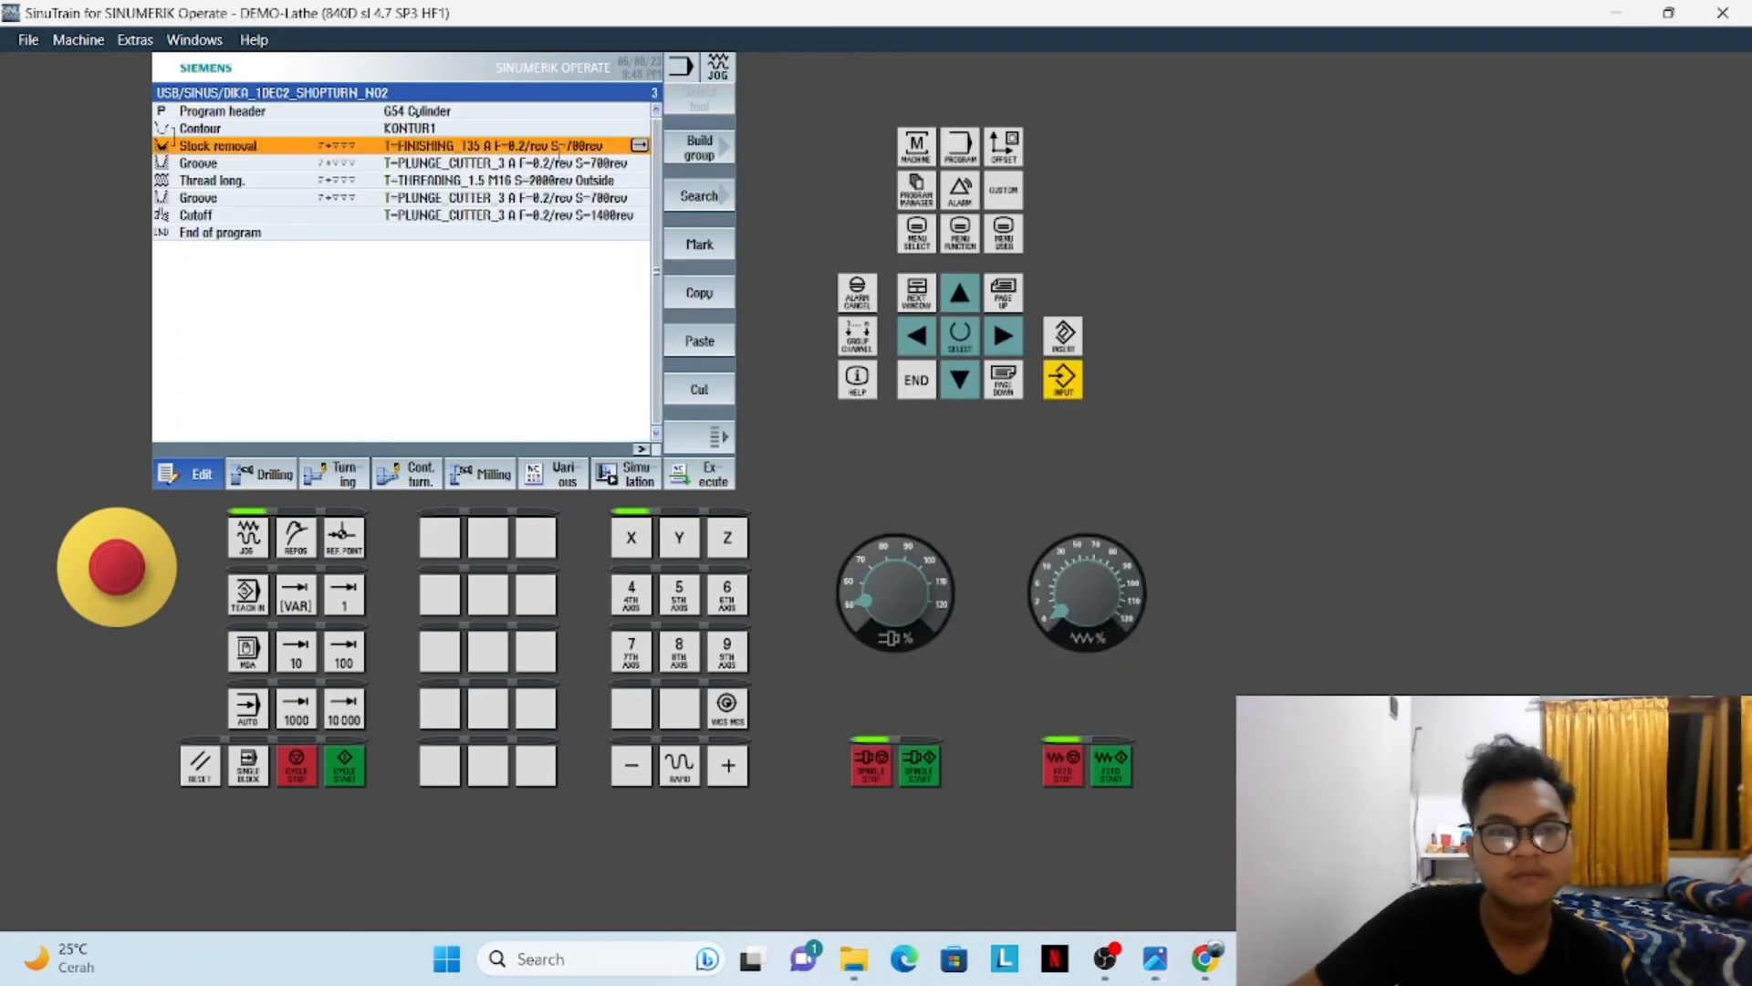
left_click(640, 148)
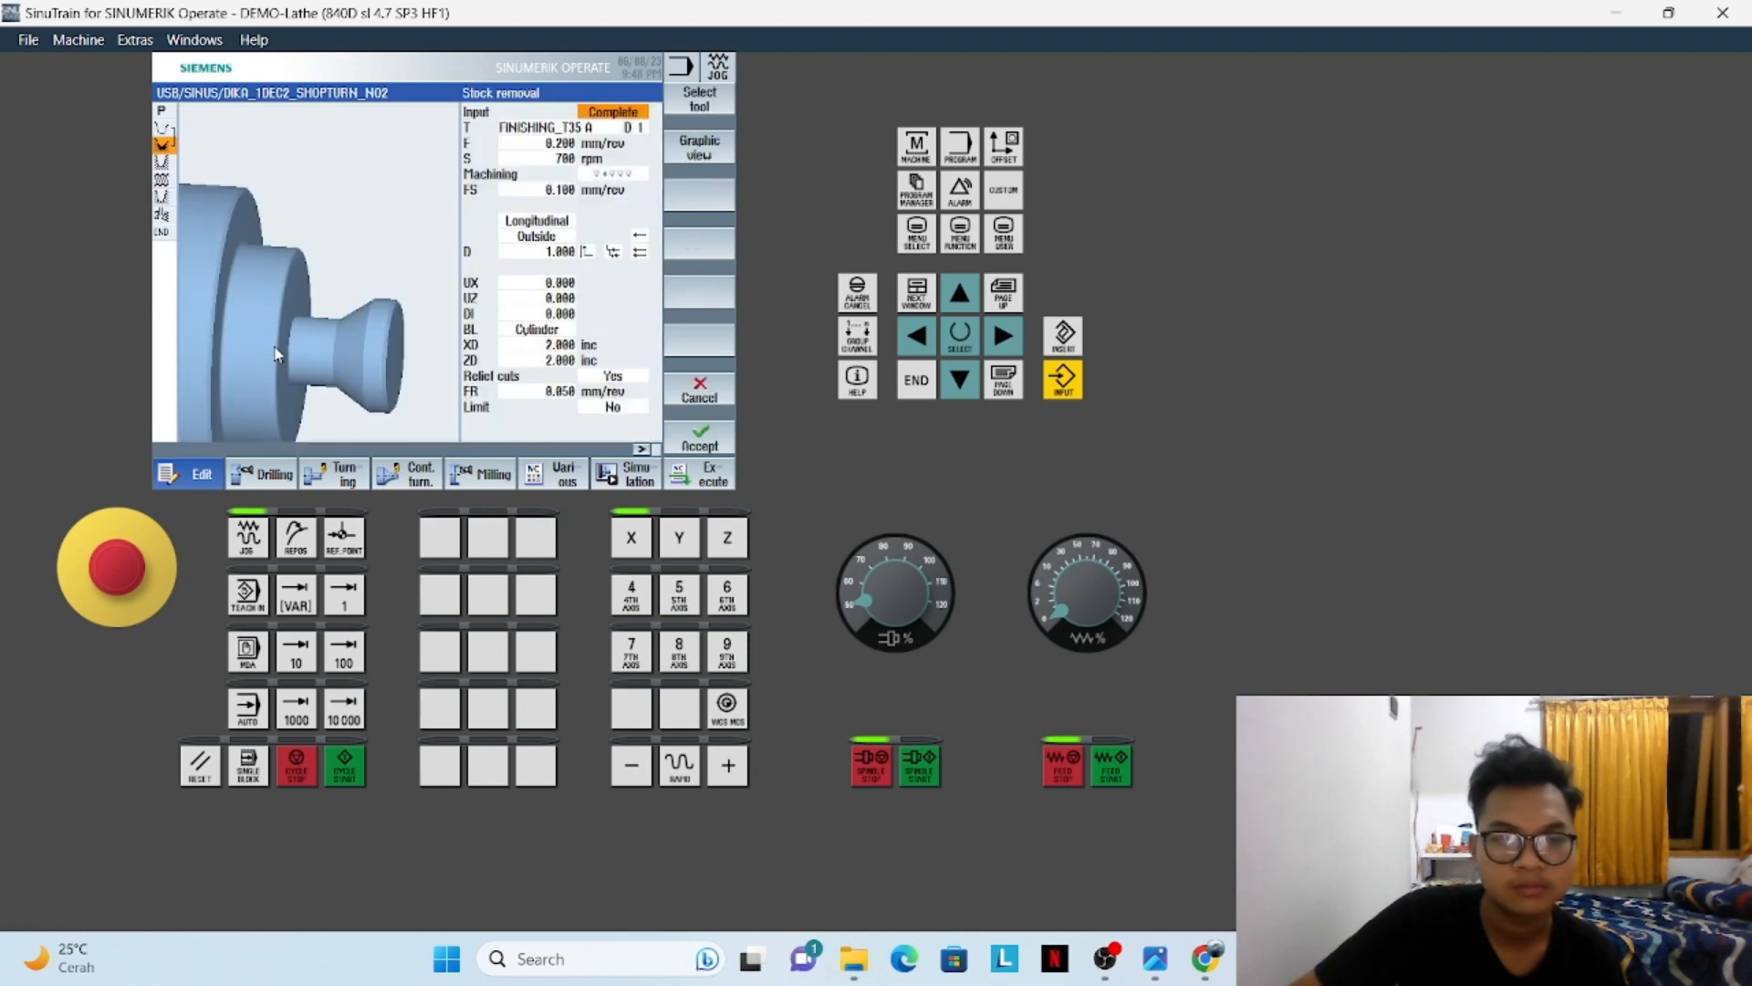
left_click(512, 126)
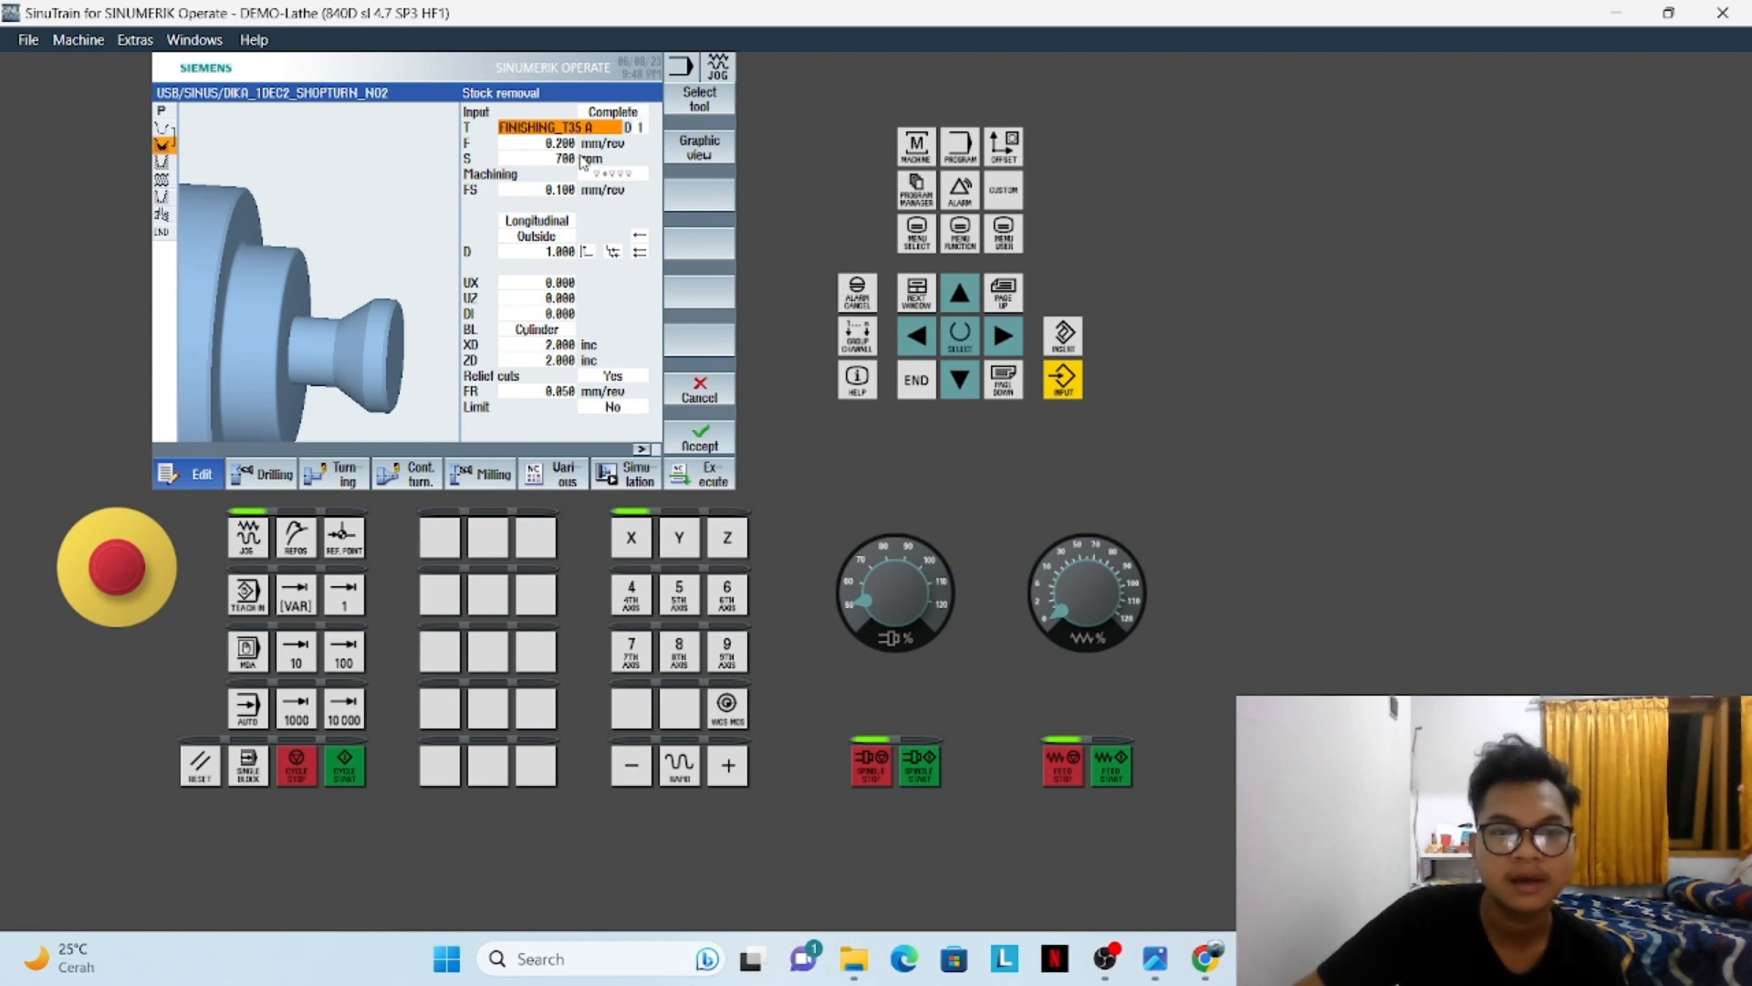
left_click(533, 144)
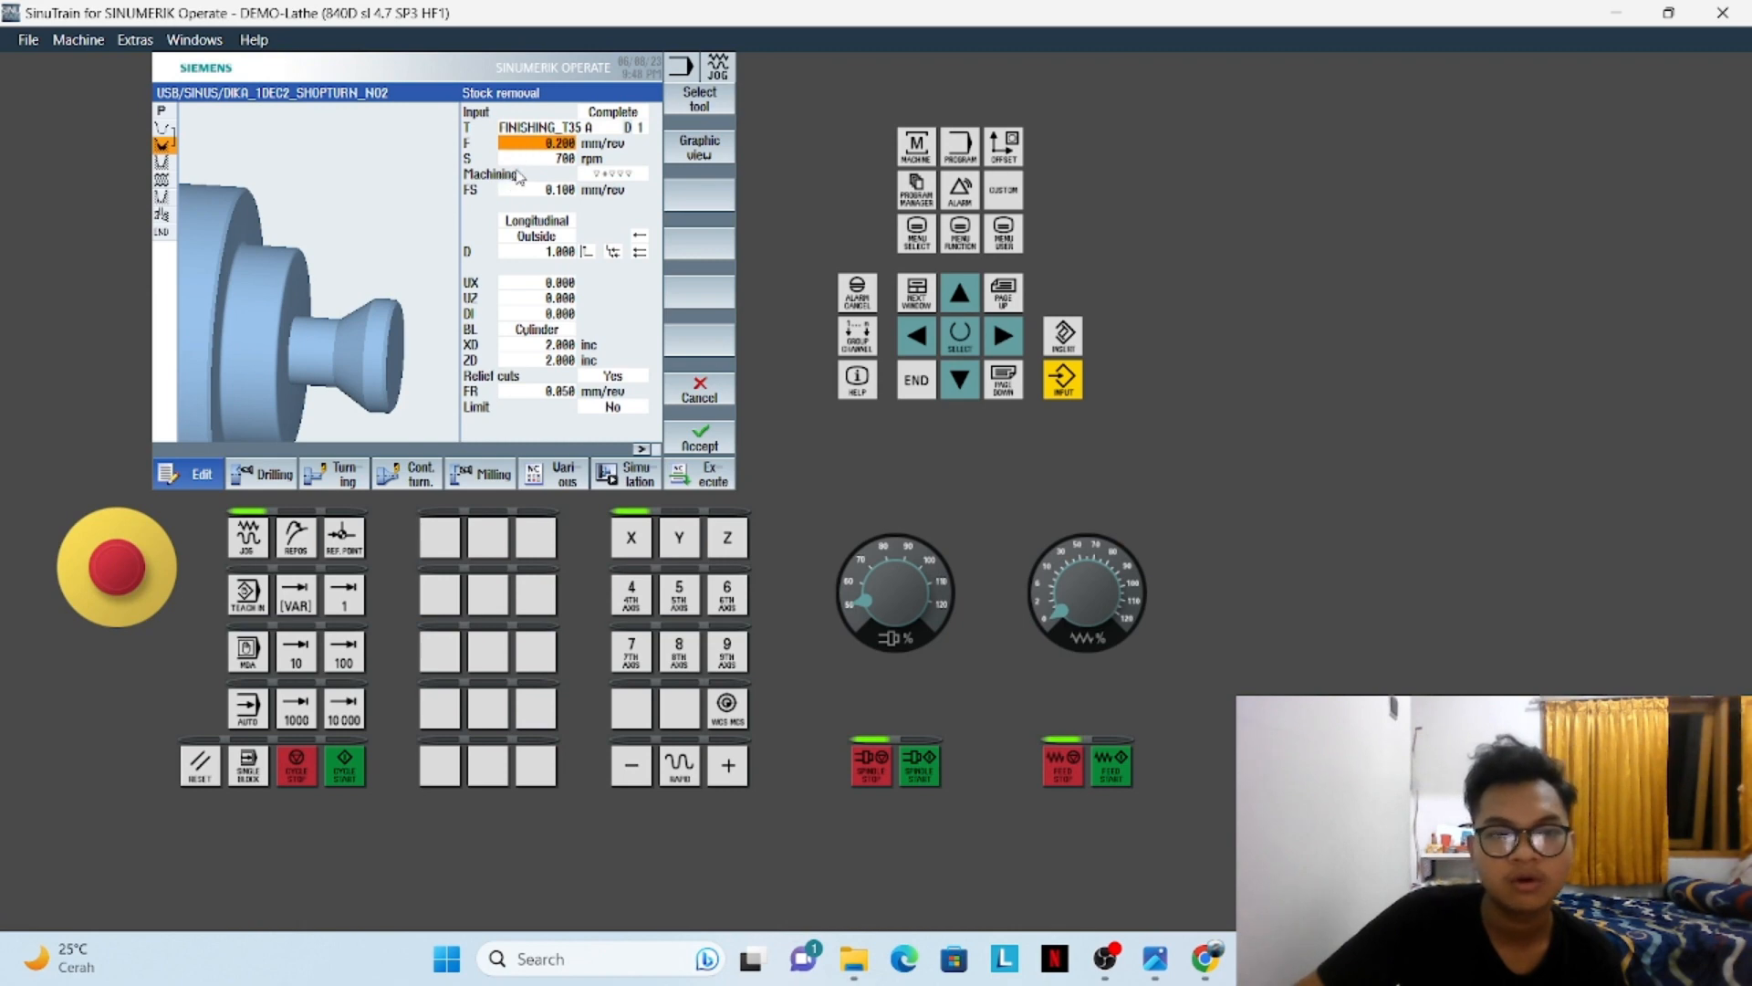
left_click(522, 157)
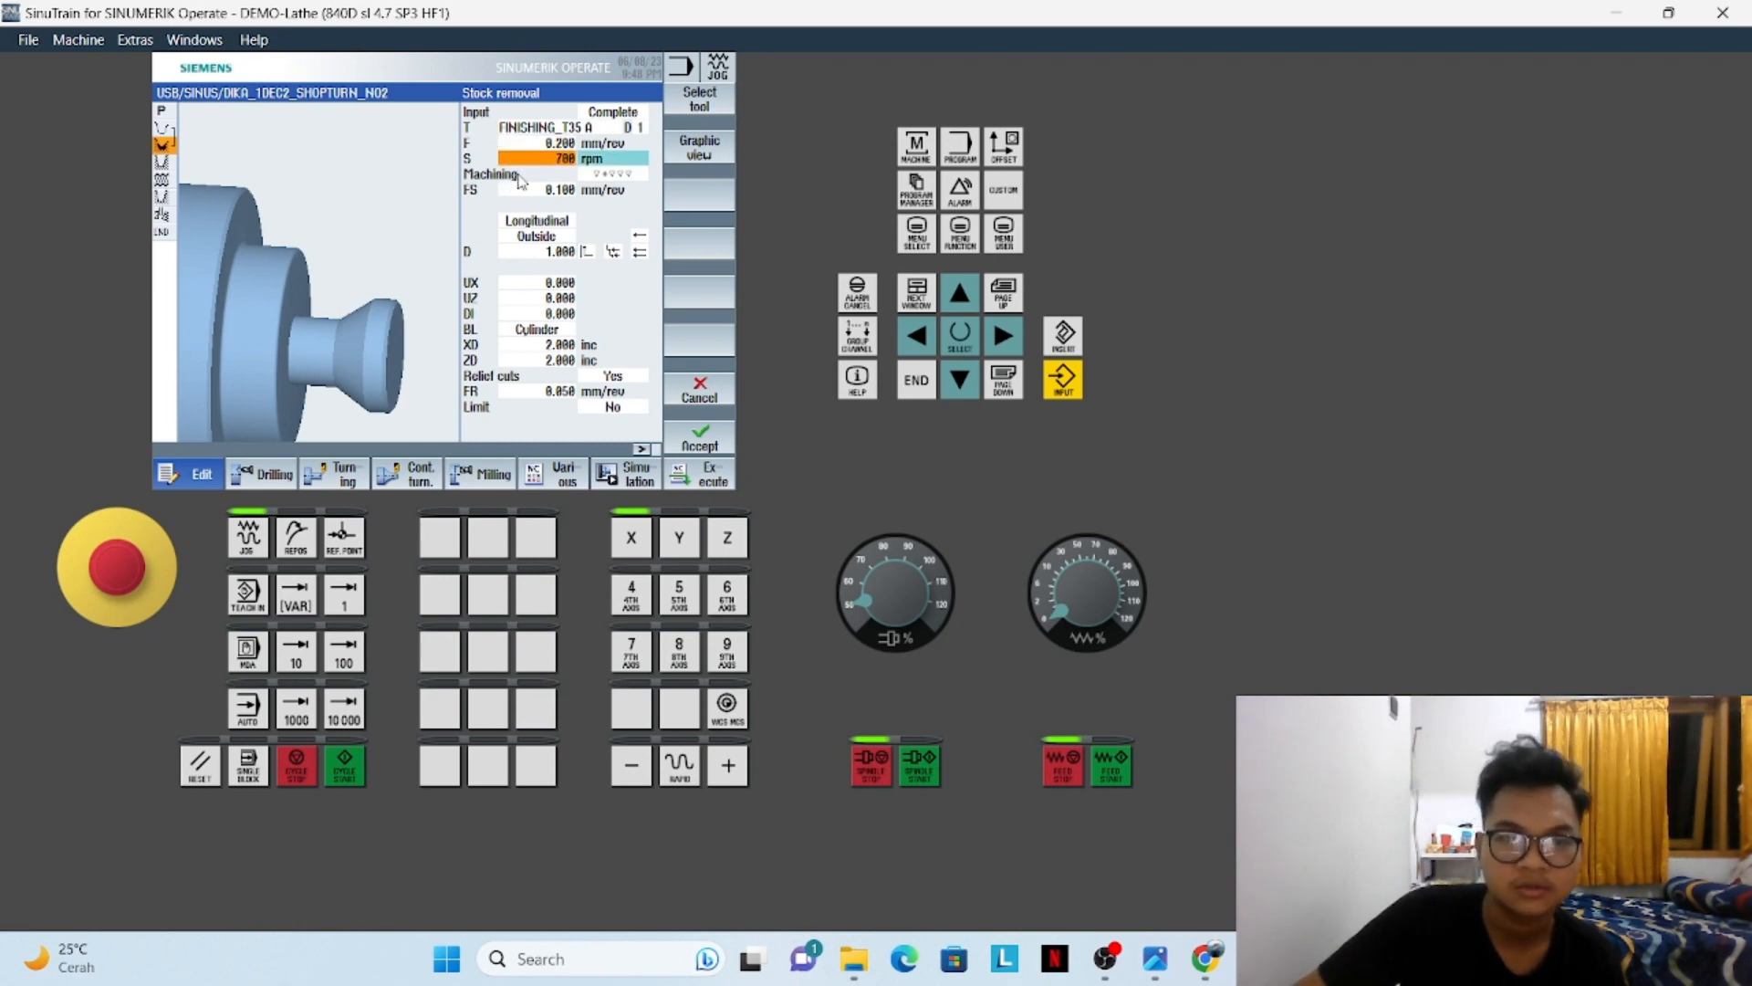
left_click(535, 190)
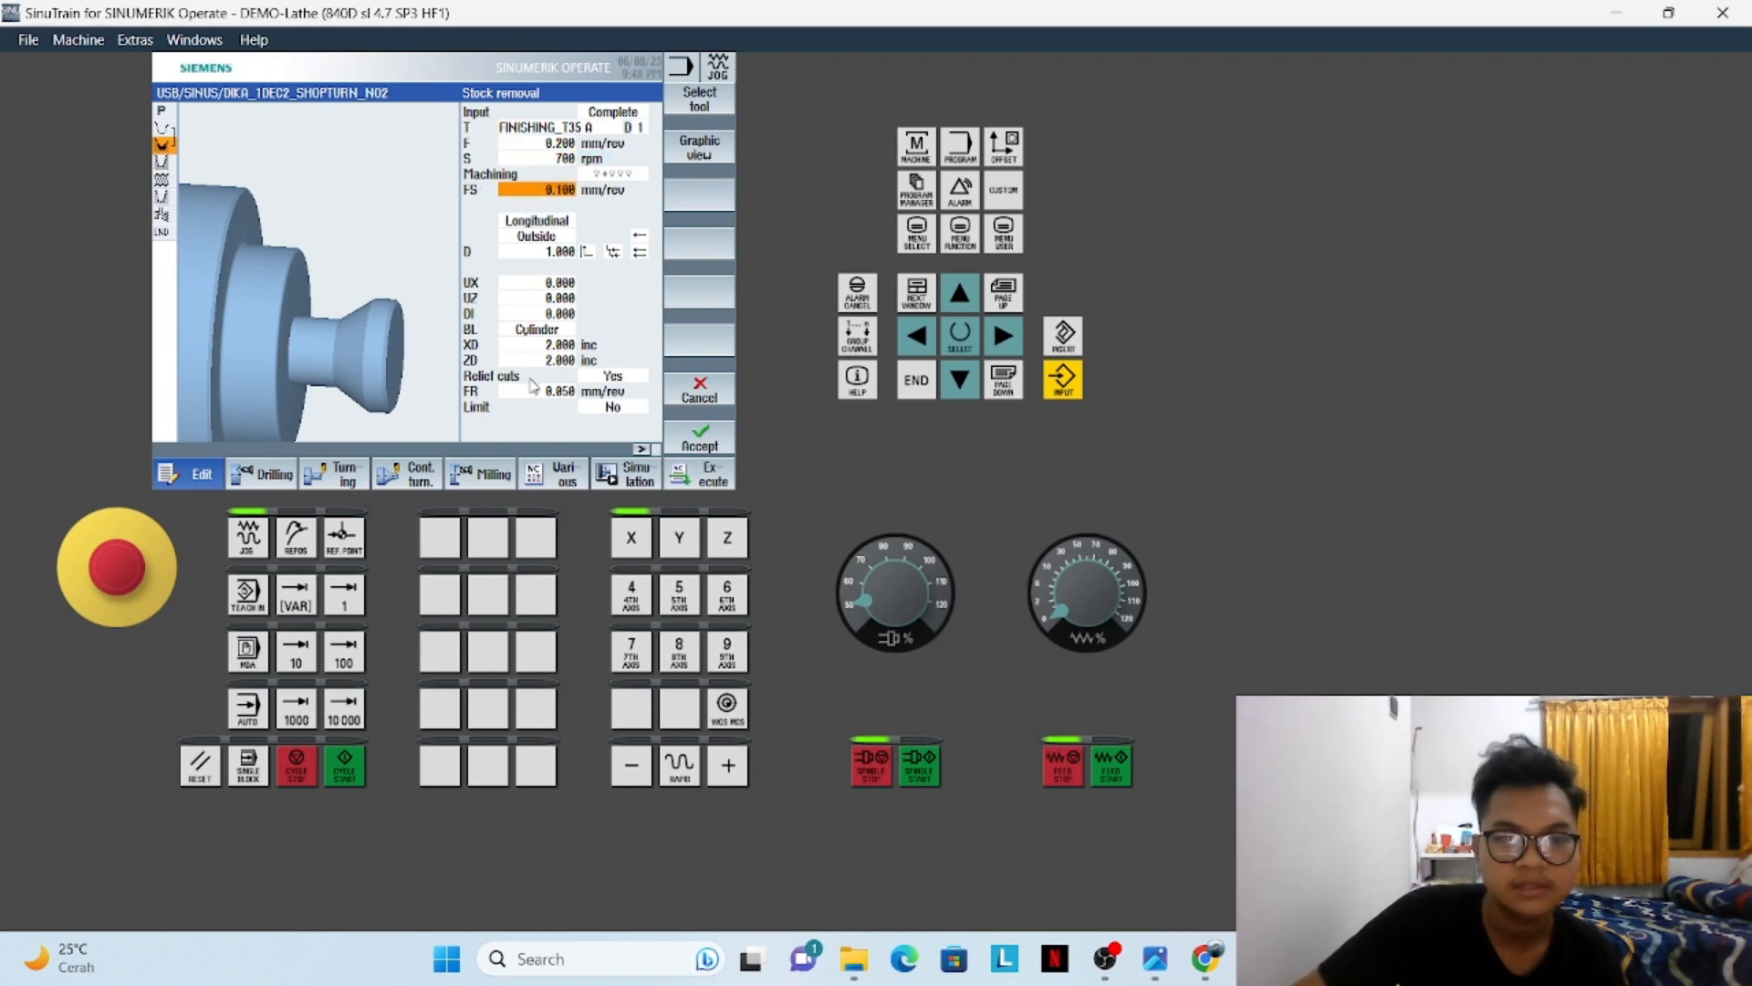
left_click(689, 447)
Open the first groove cycle, examine its plunge cutter tool, feed and spindle speed, and accept it
left_click(343, 165)
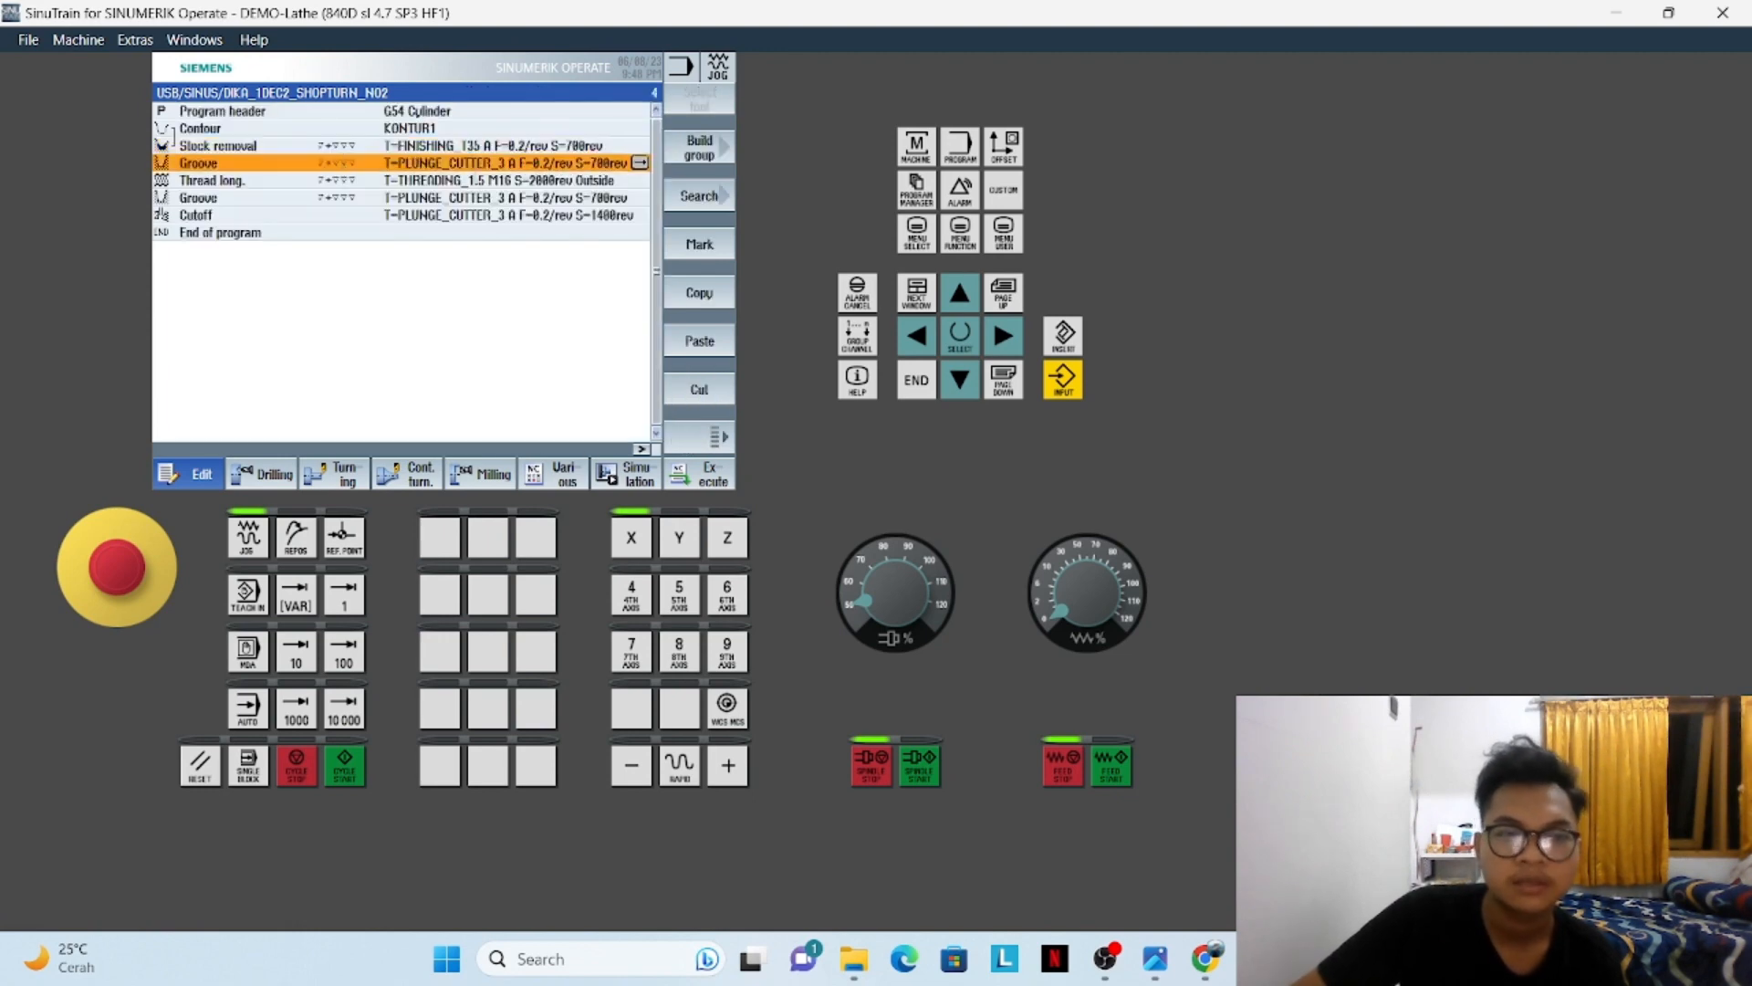
left_click(643, 164)
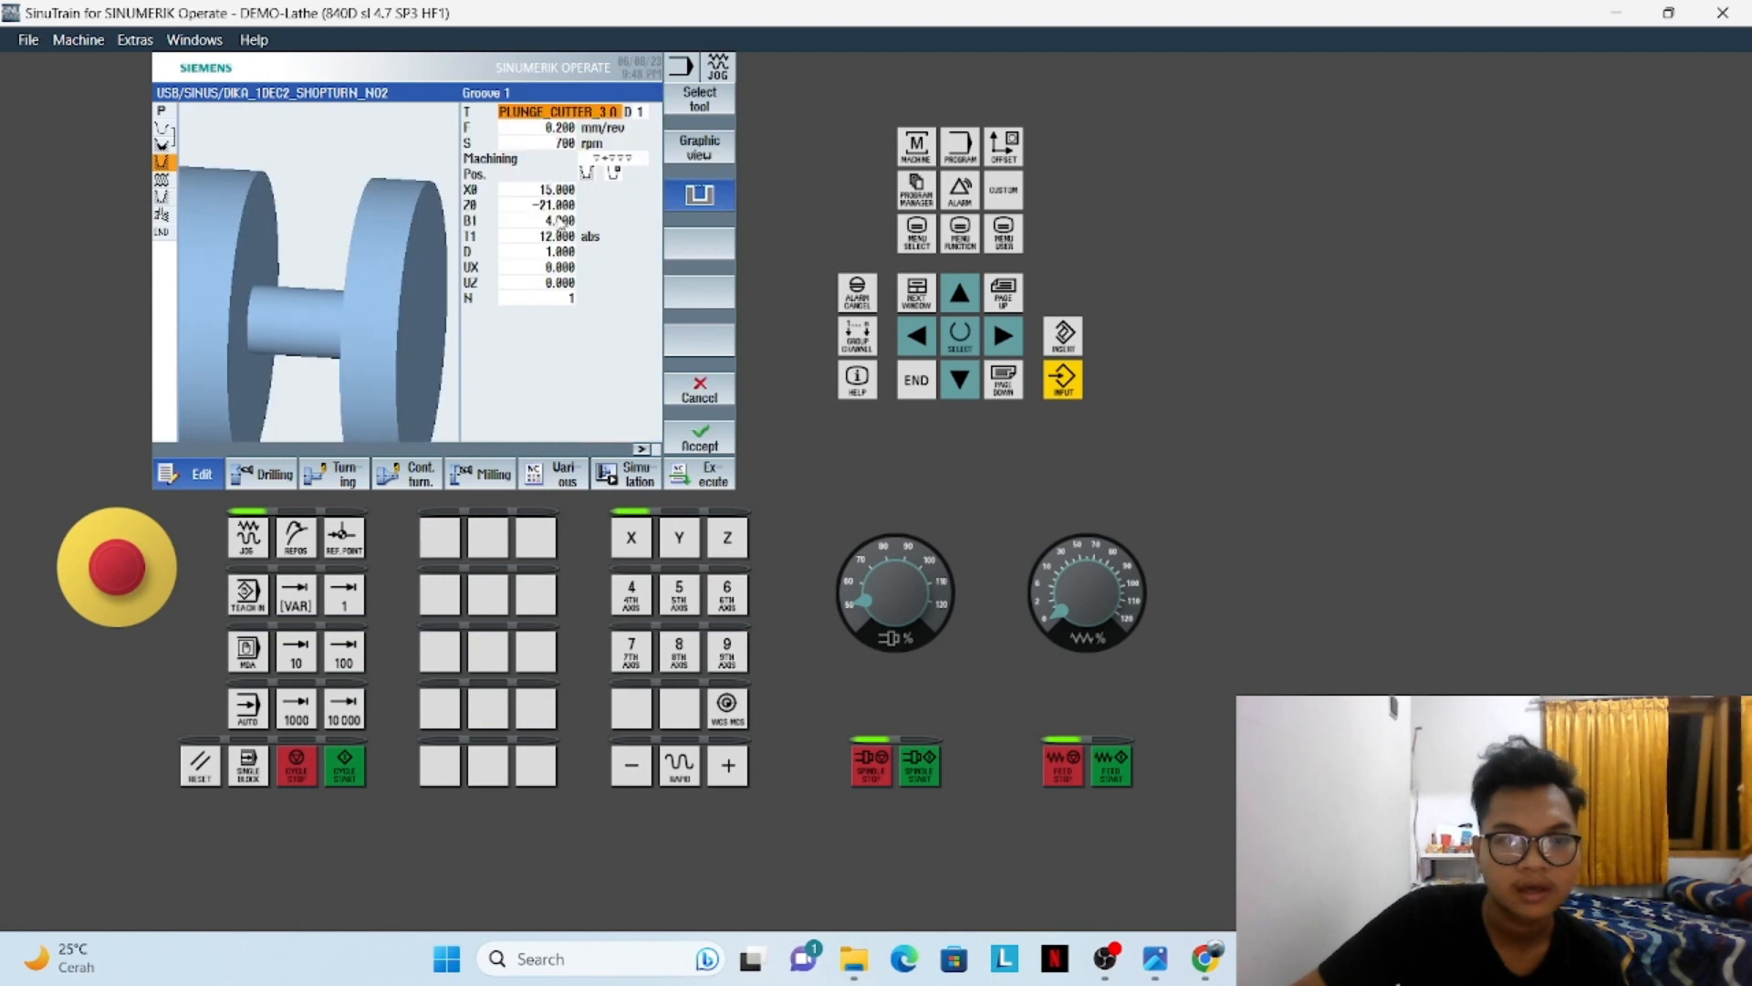
left_click(541, 128)
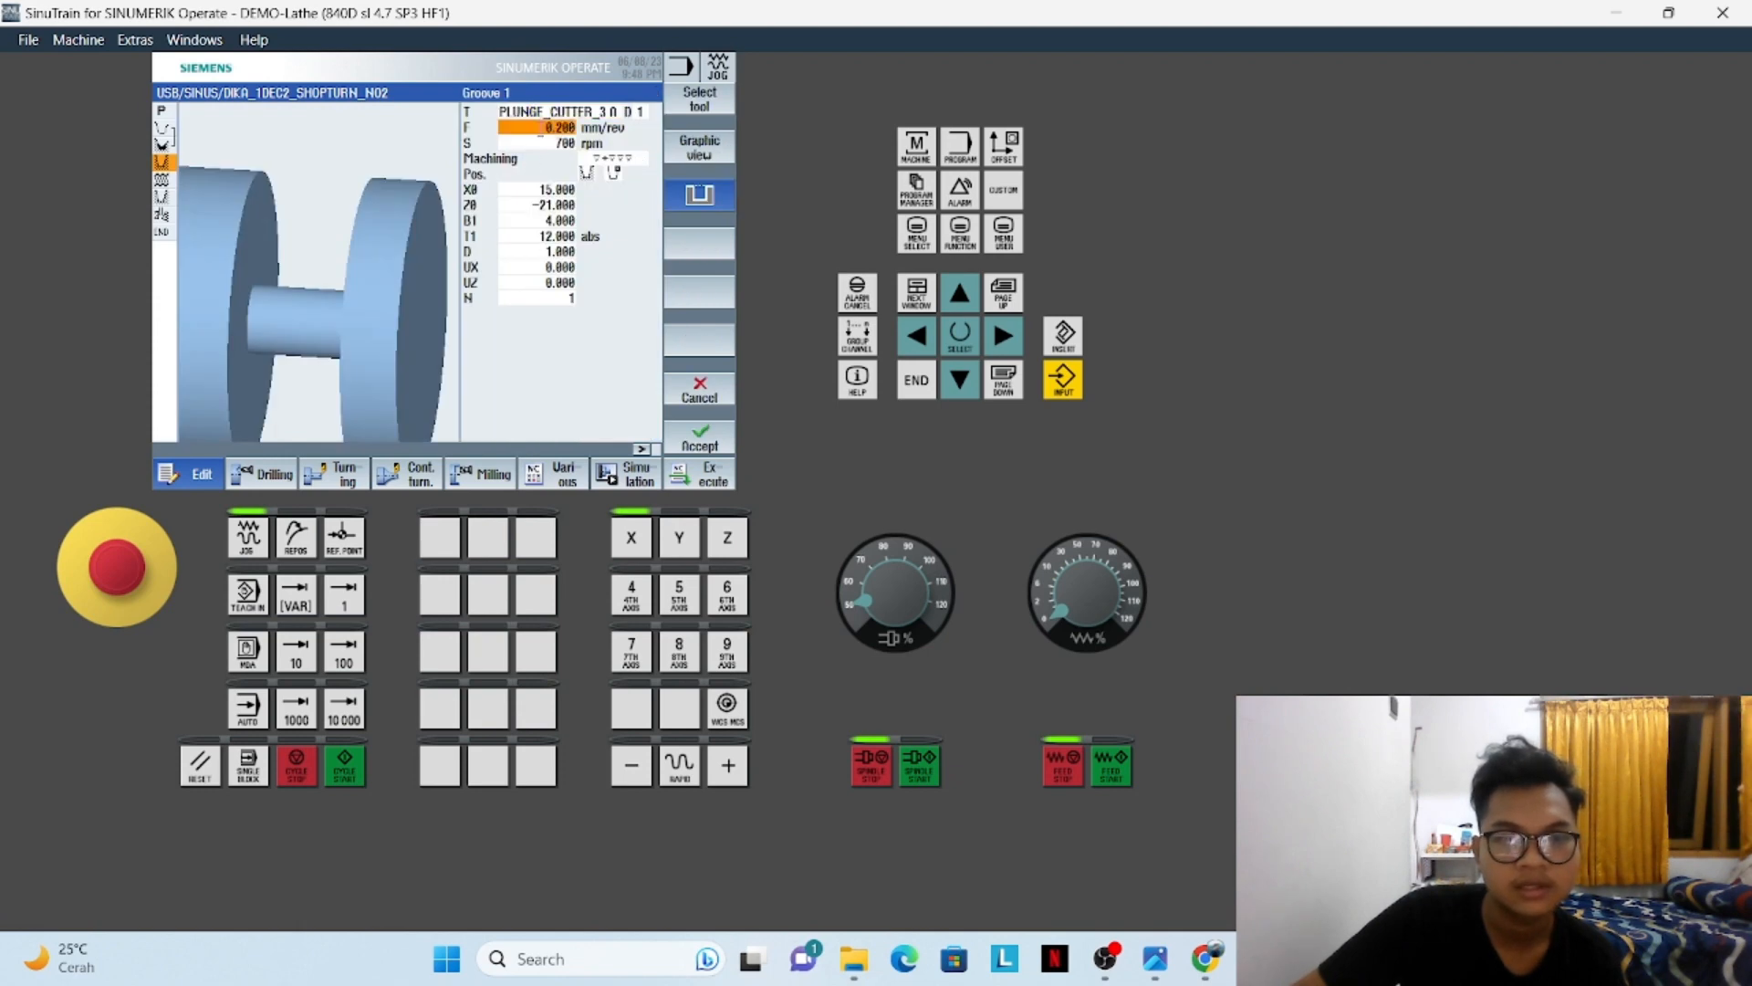
left_click(503, 111)
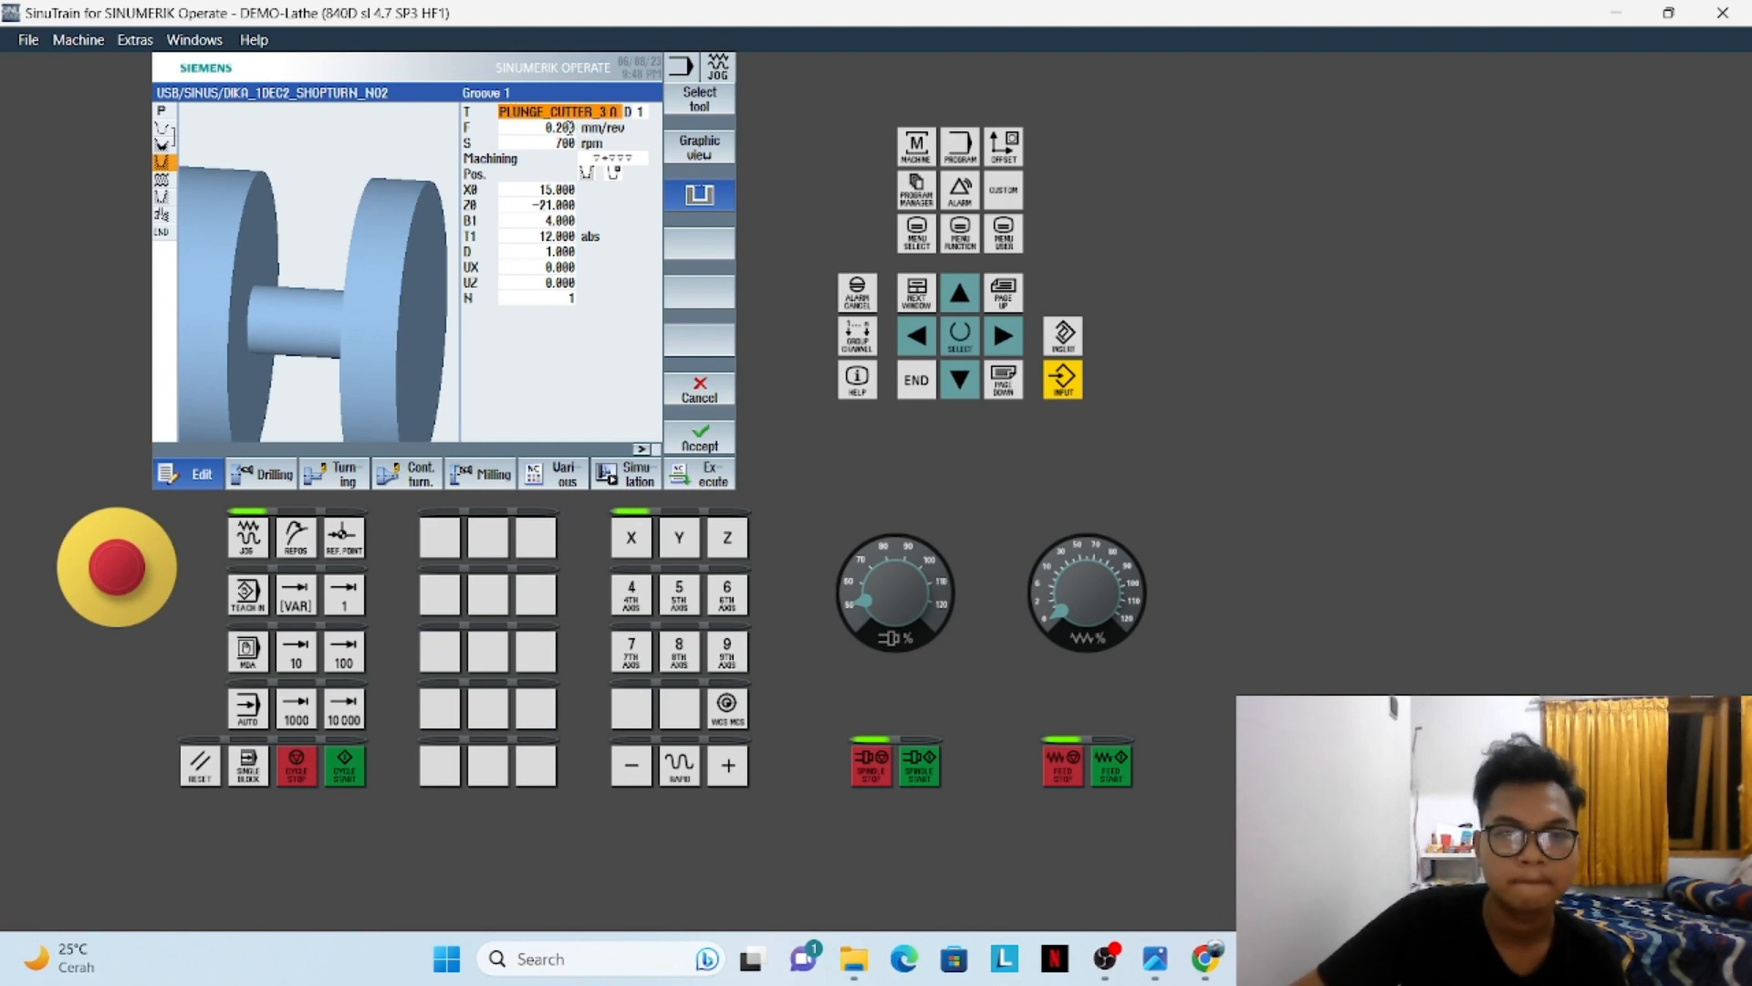
left_click(548, 143)
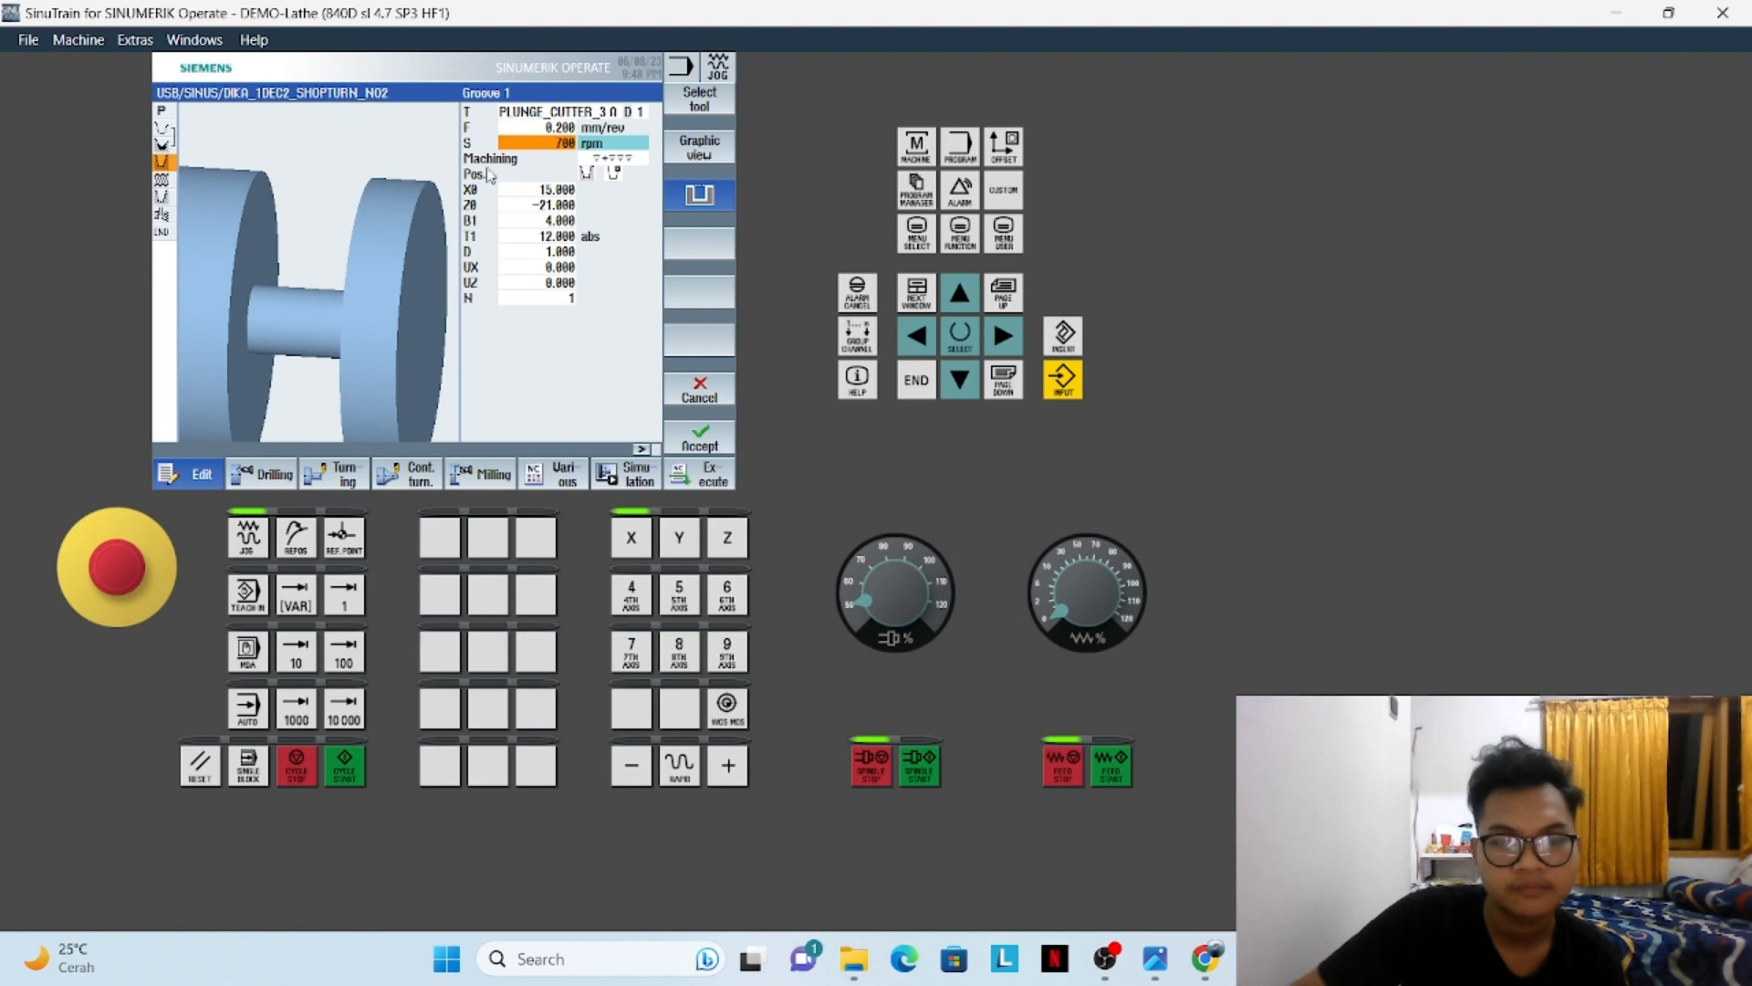
left_click(696, 440)
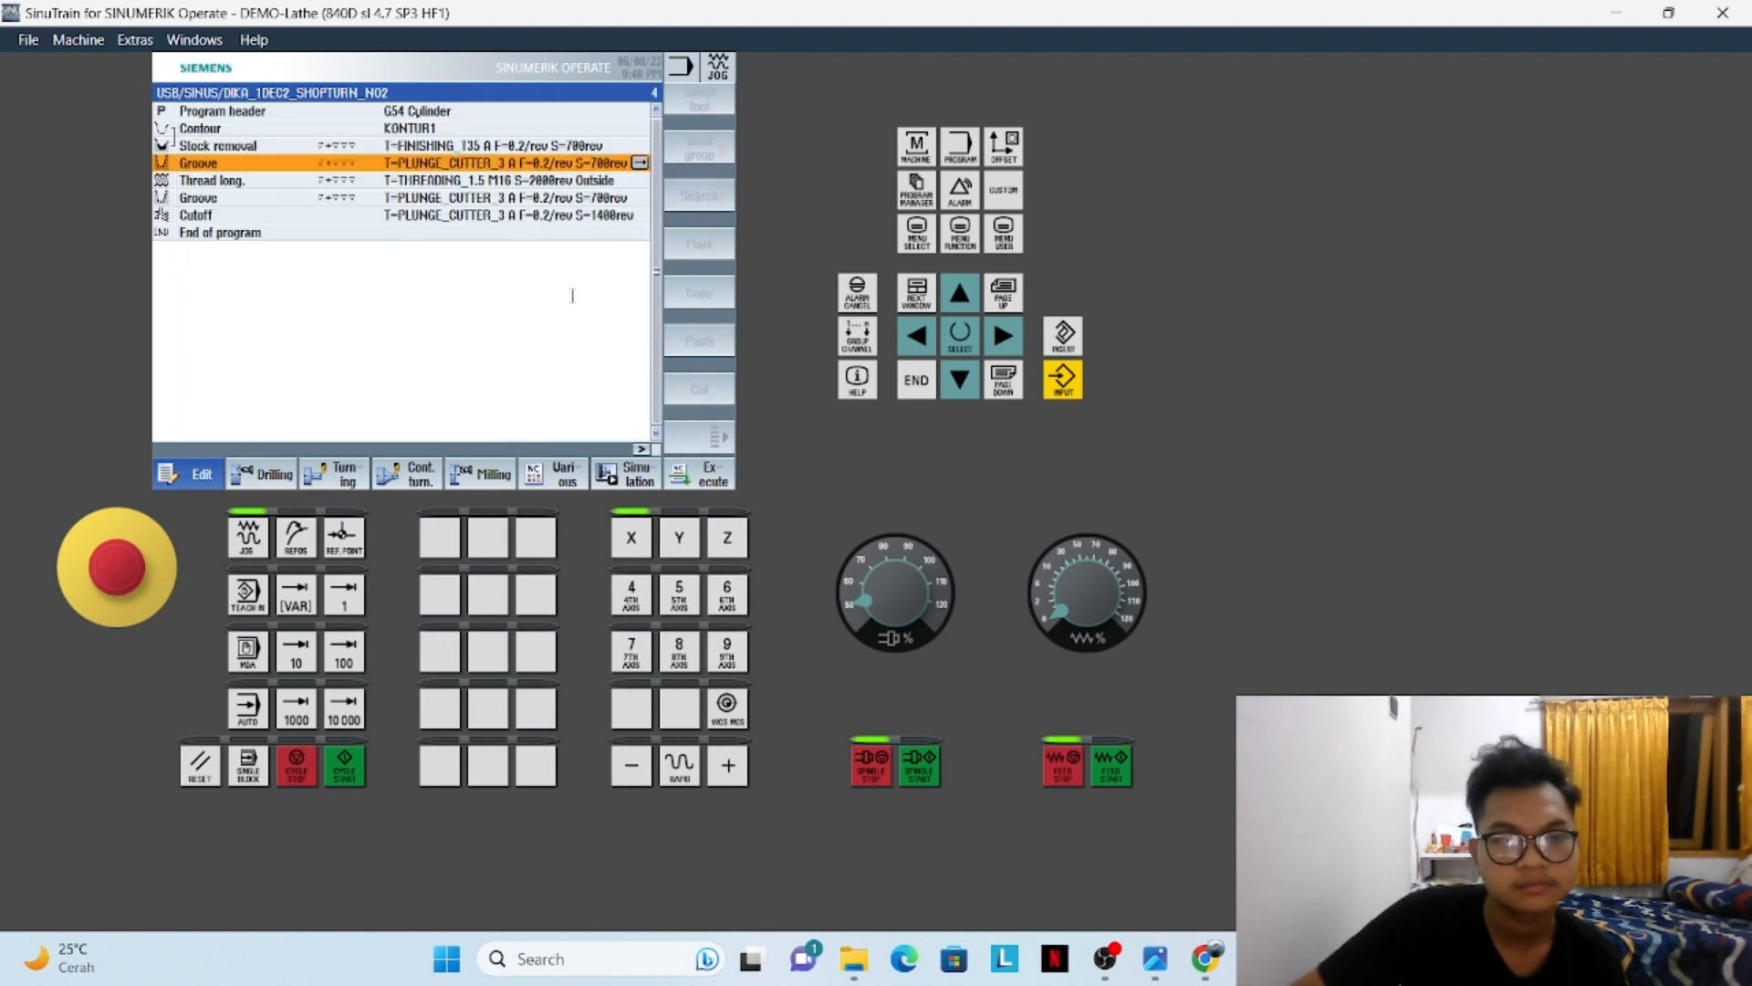
Open the longitudinal thread cycle and examine its threading tool and the ISO metric thread size selection
key("Down")
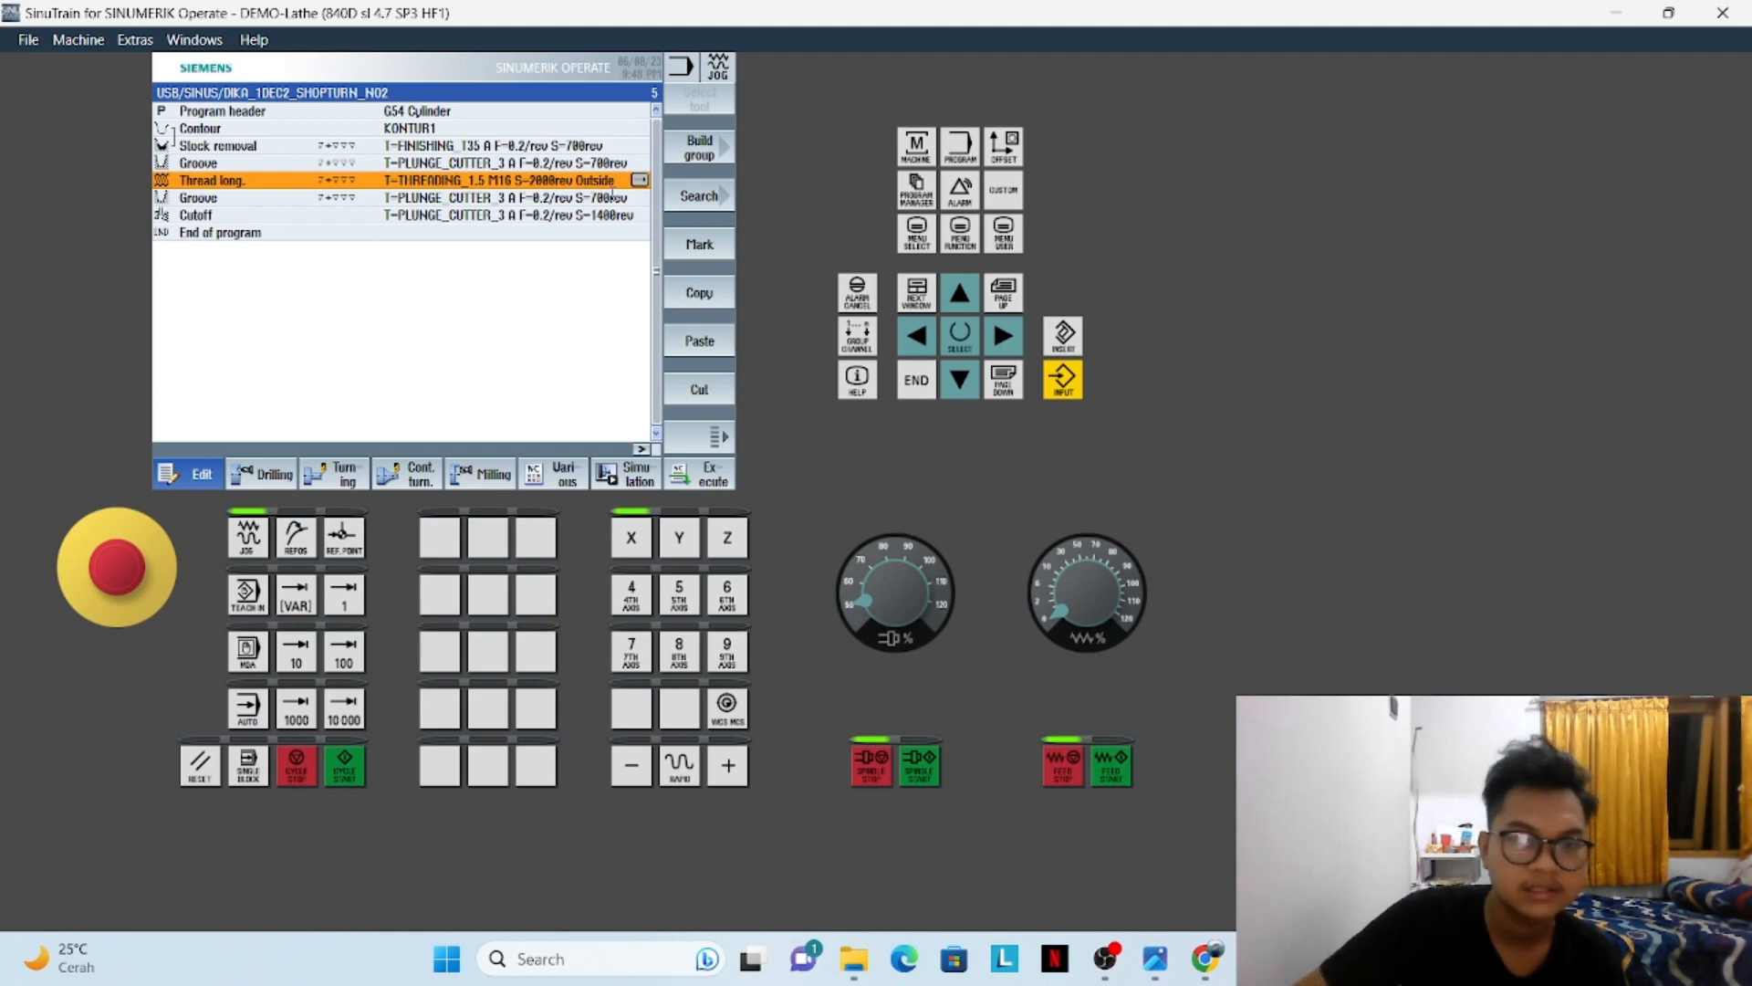
left_click(641, 181)
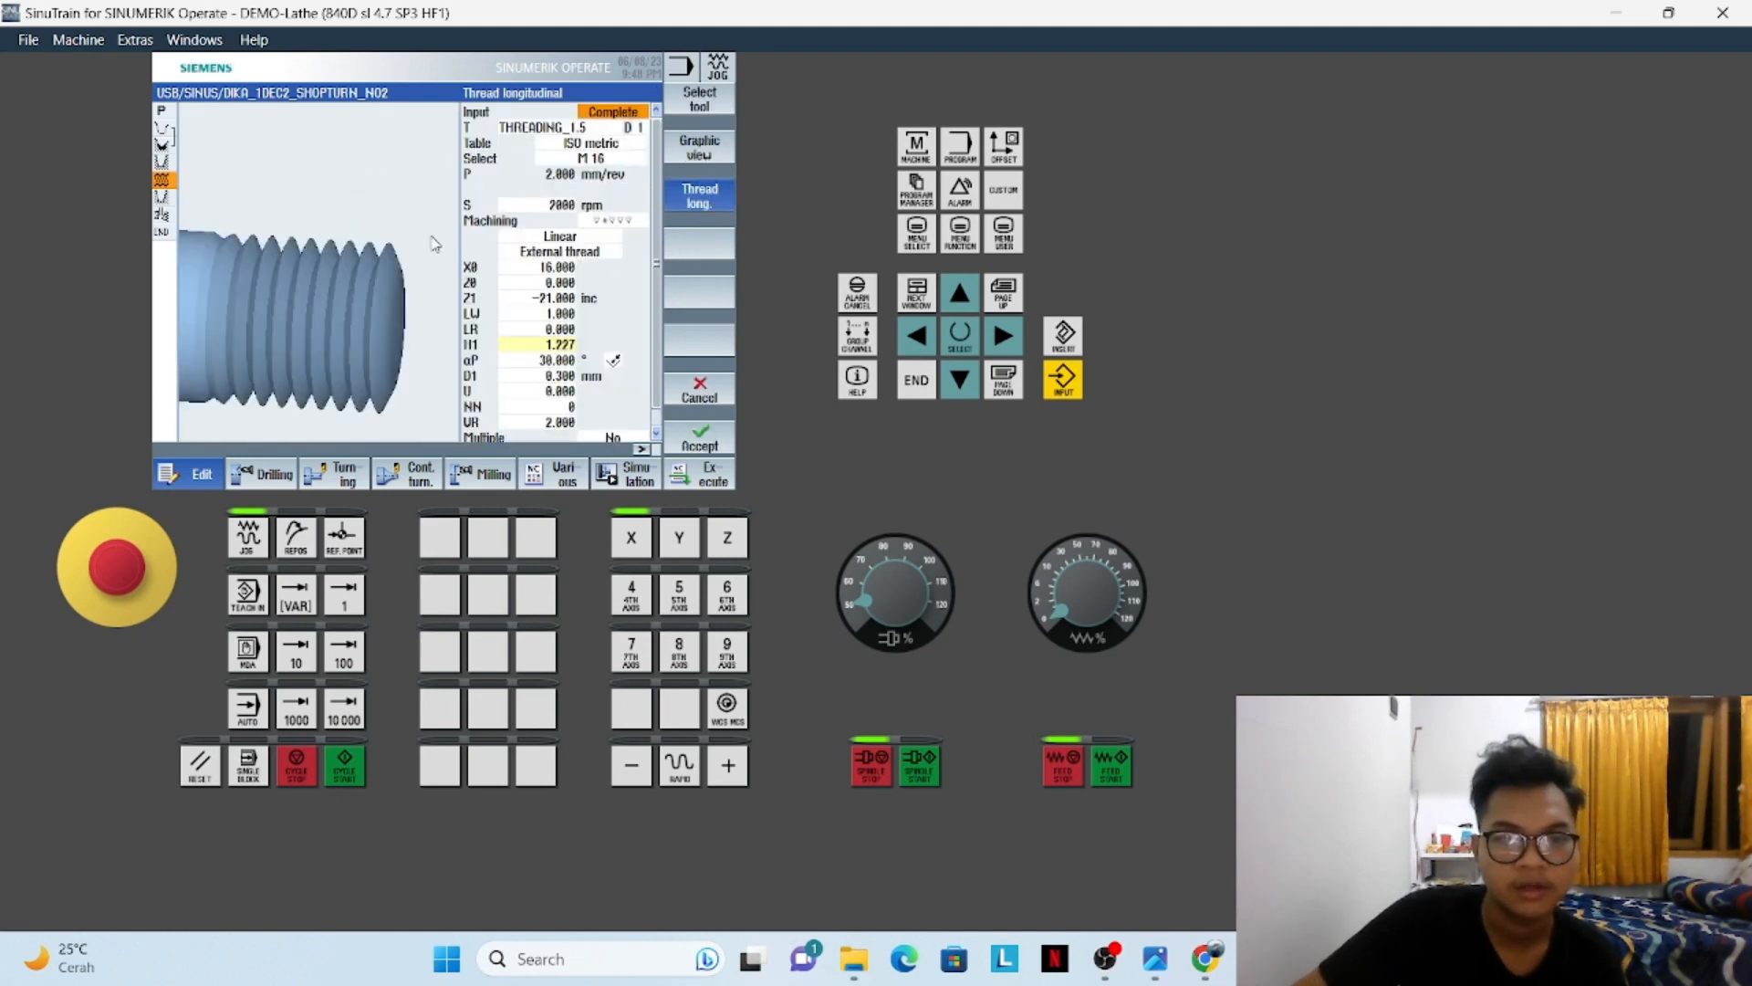
scroll(621, 288, "down", 2)
scroll(621, 287, "up", 2)
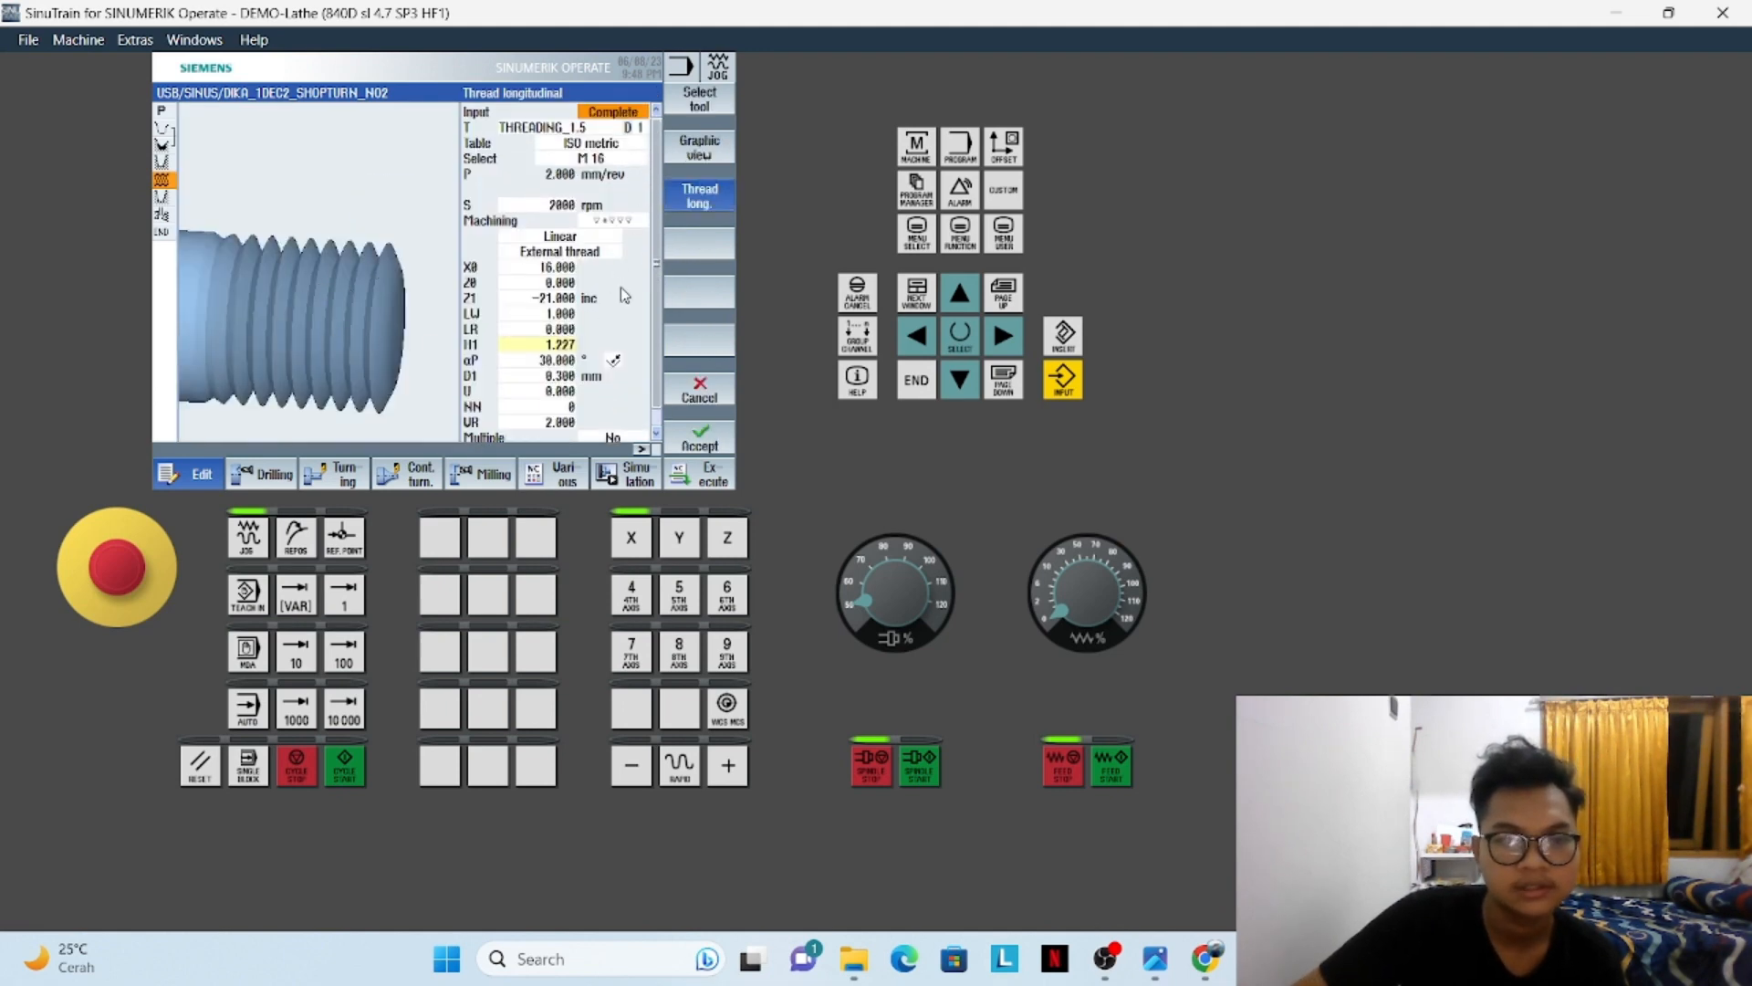
scroll(621, 288, "down", 2)
scroll(620, 287, "up", 2)
left_click(556, 130)
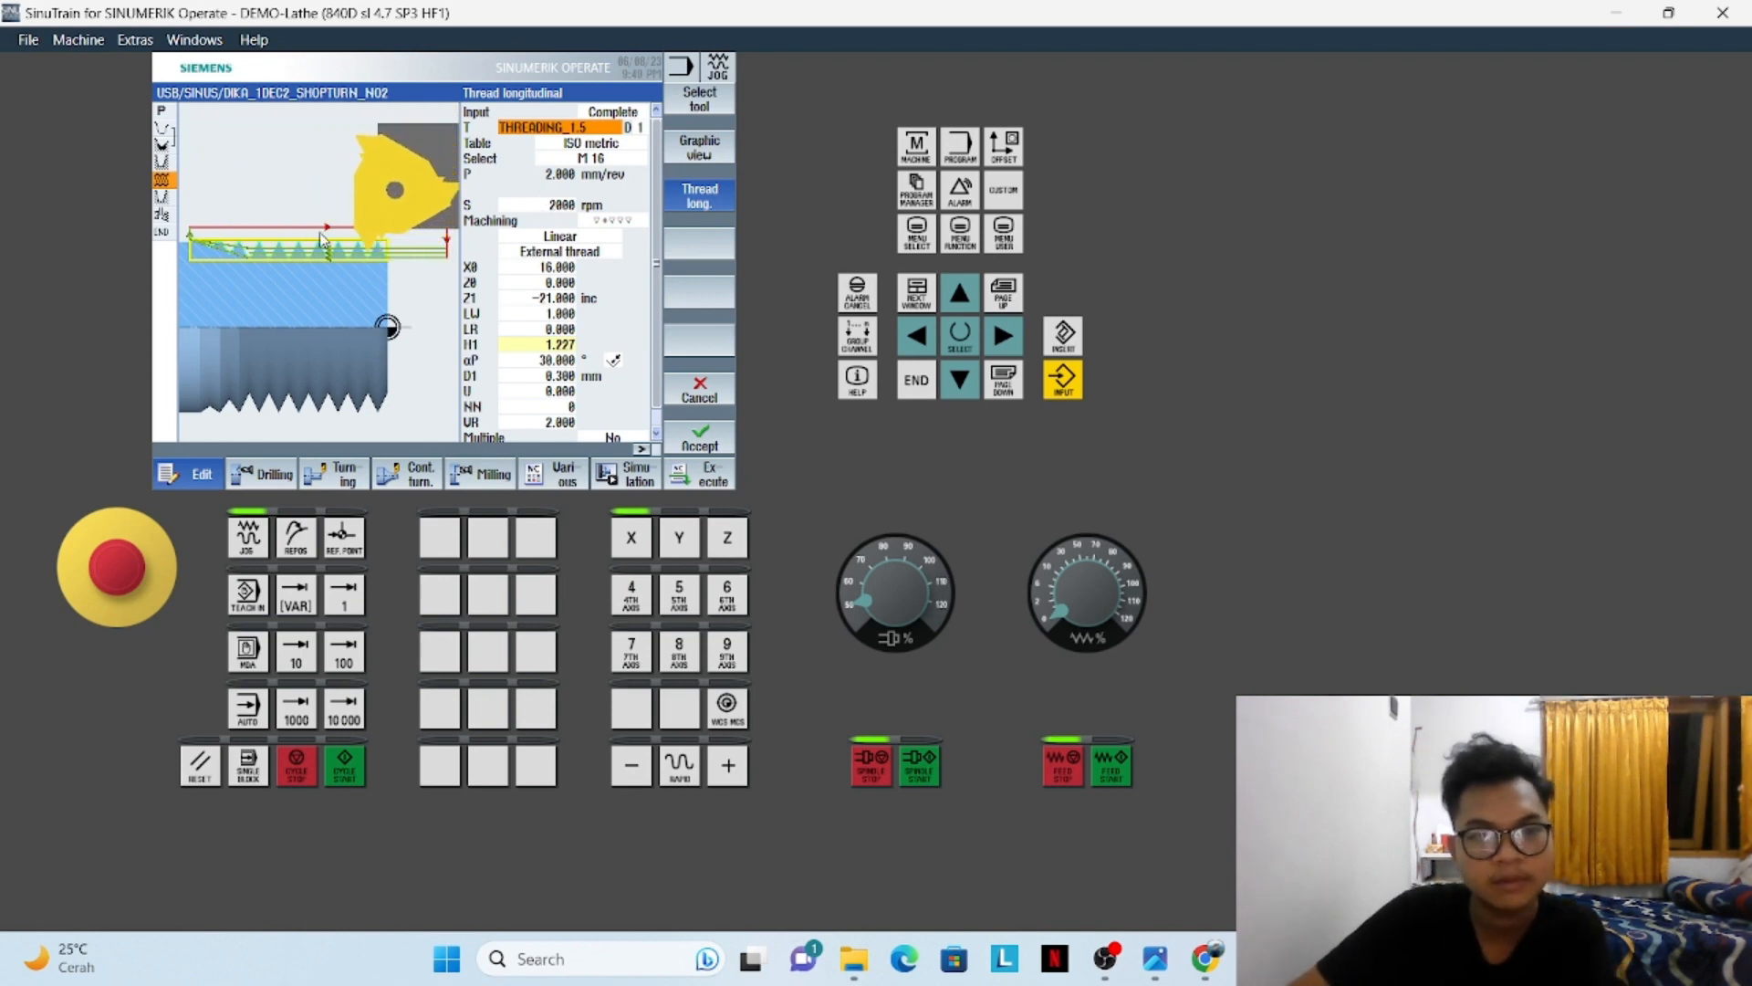
left_click(563, 161)
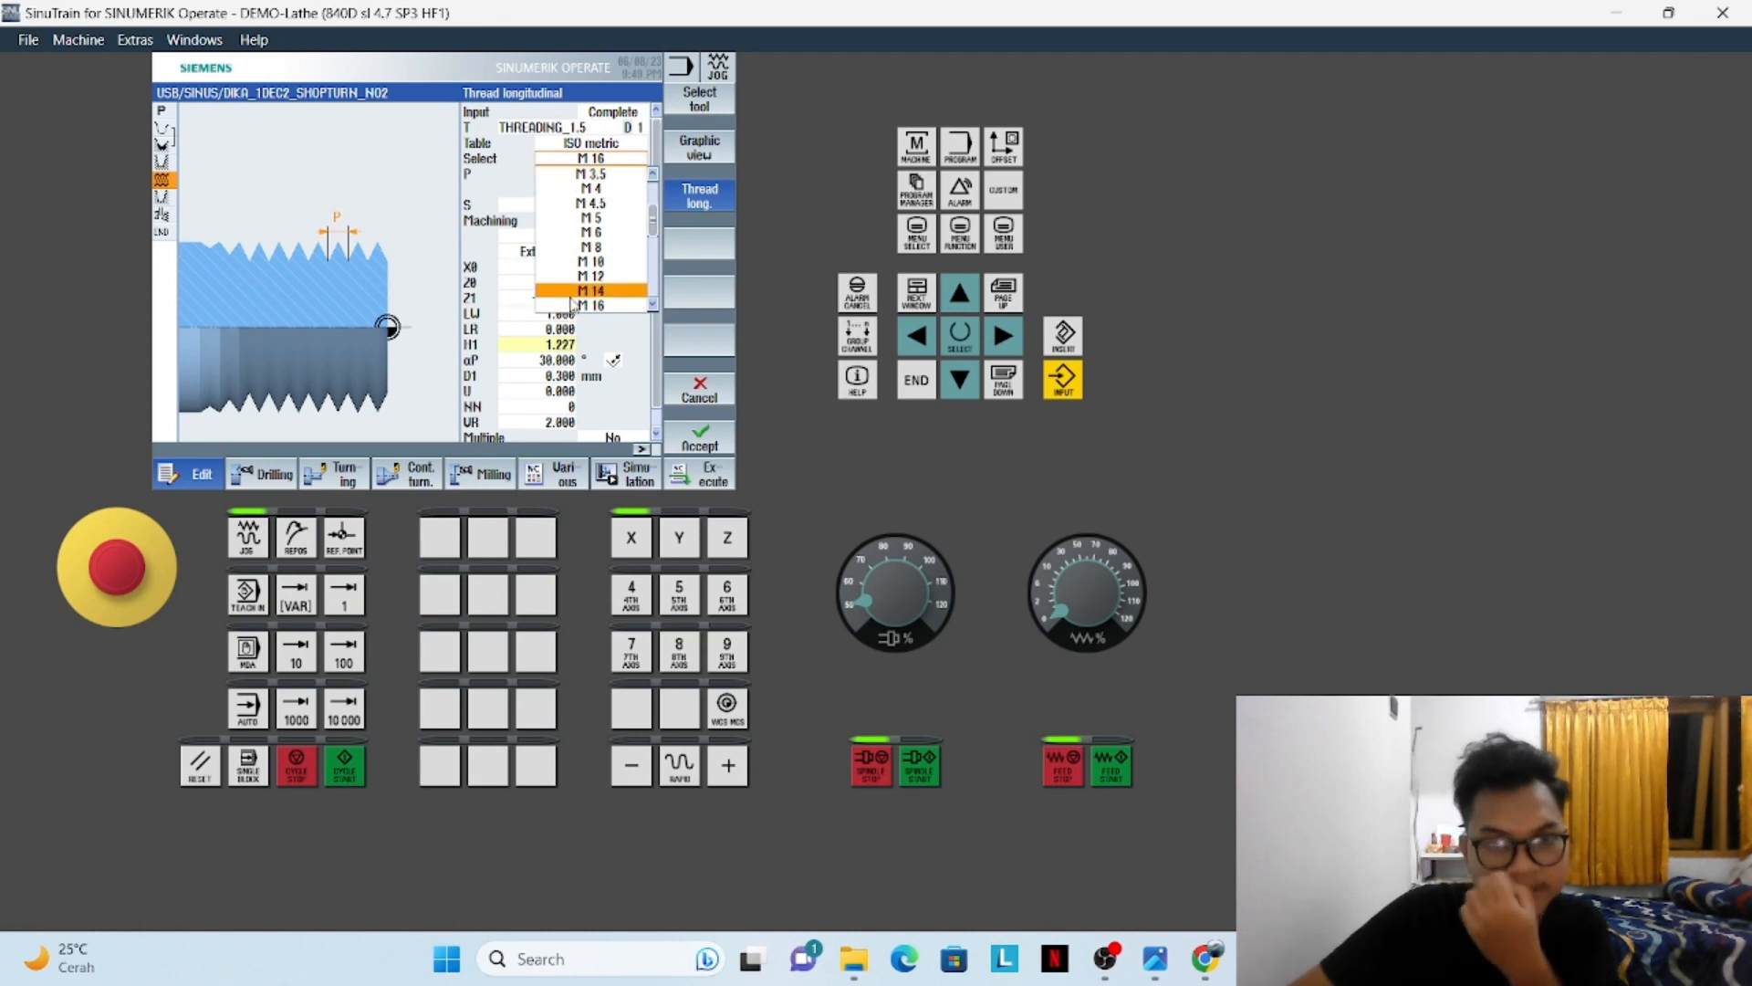
left_click(579, 158)
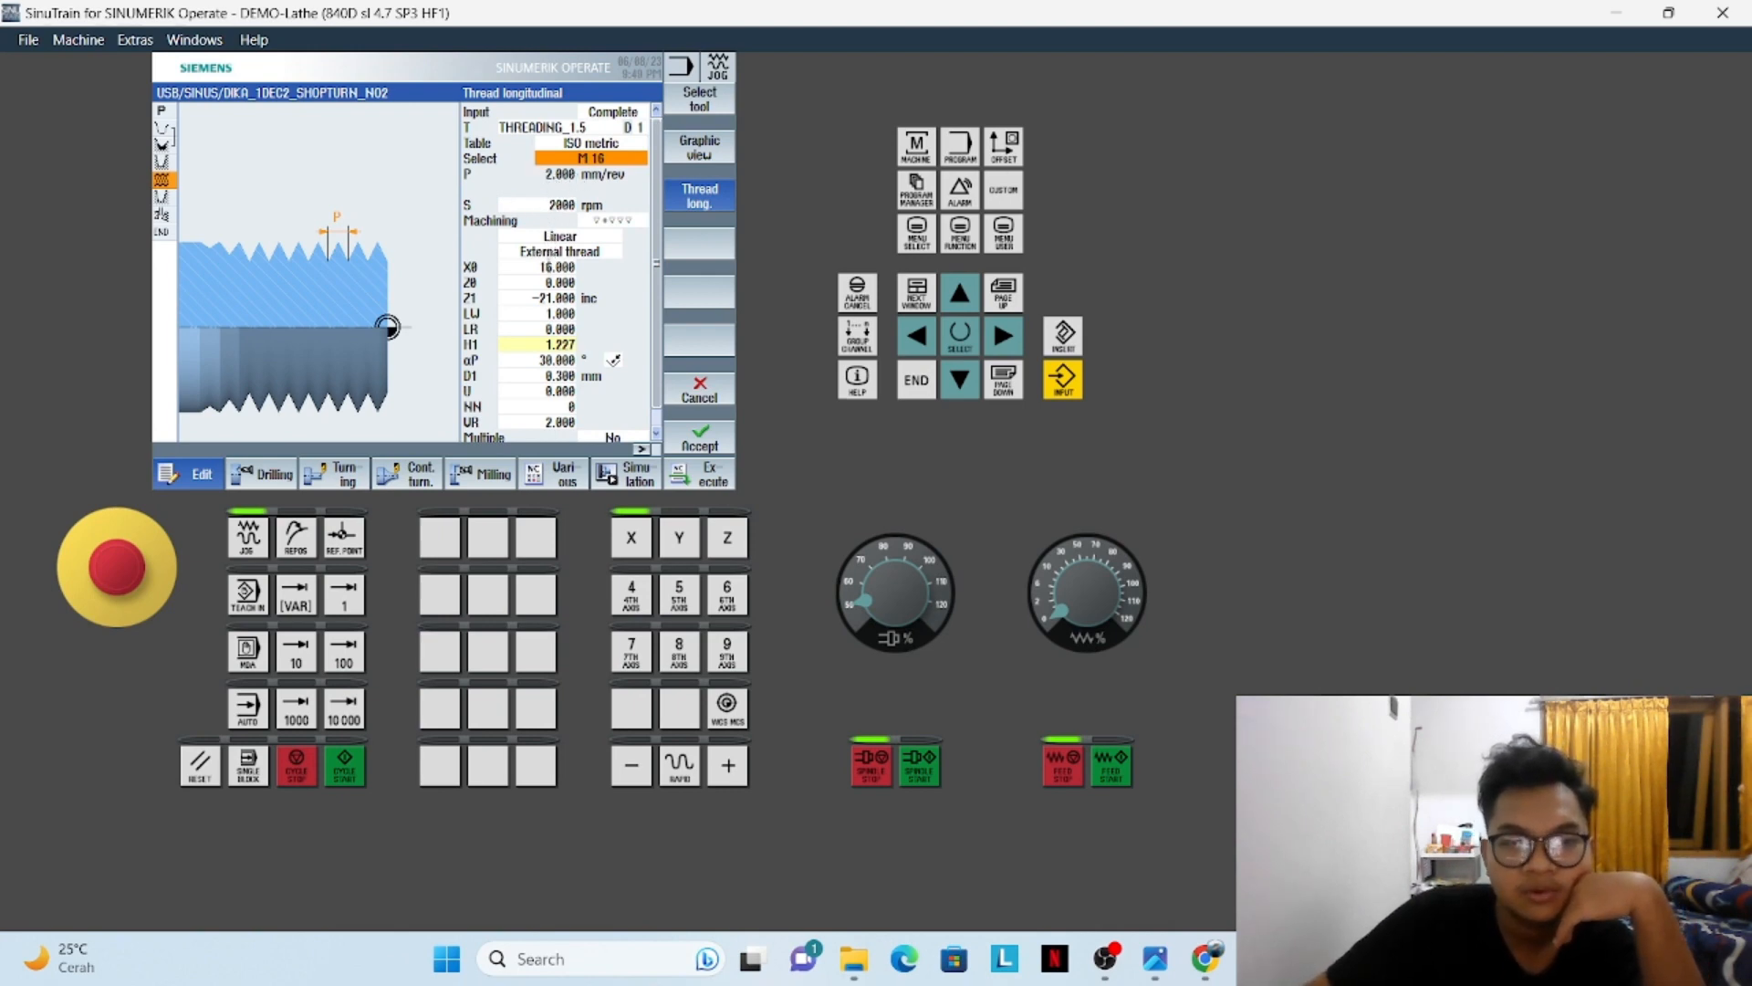
Examine the longitudinal thread's parameters from X0 through the first infeed depth D1, and accept the cycle
scroll(539, 216, "down", 1)
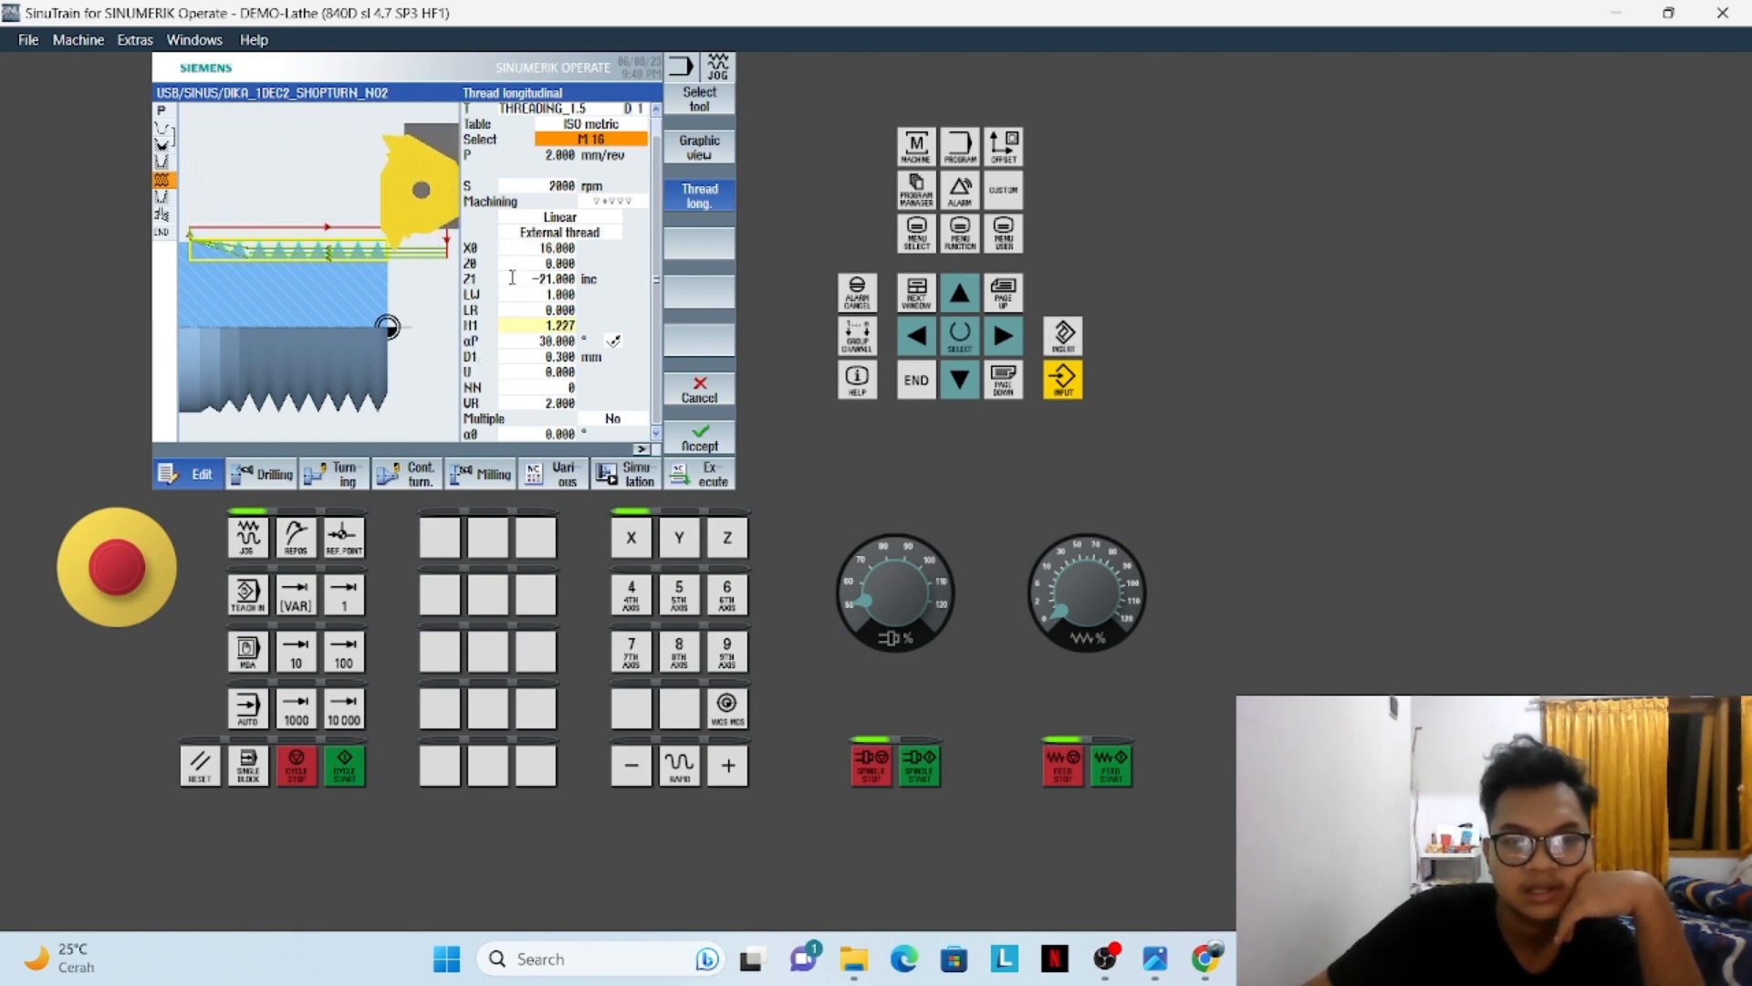
left_click(560, 248)
key("Down")
key("Down")
key("Down")
key("Down")
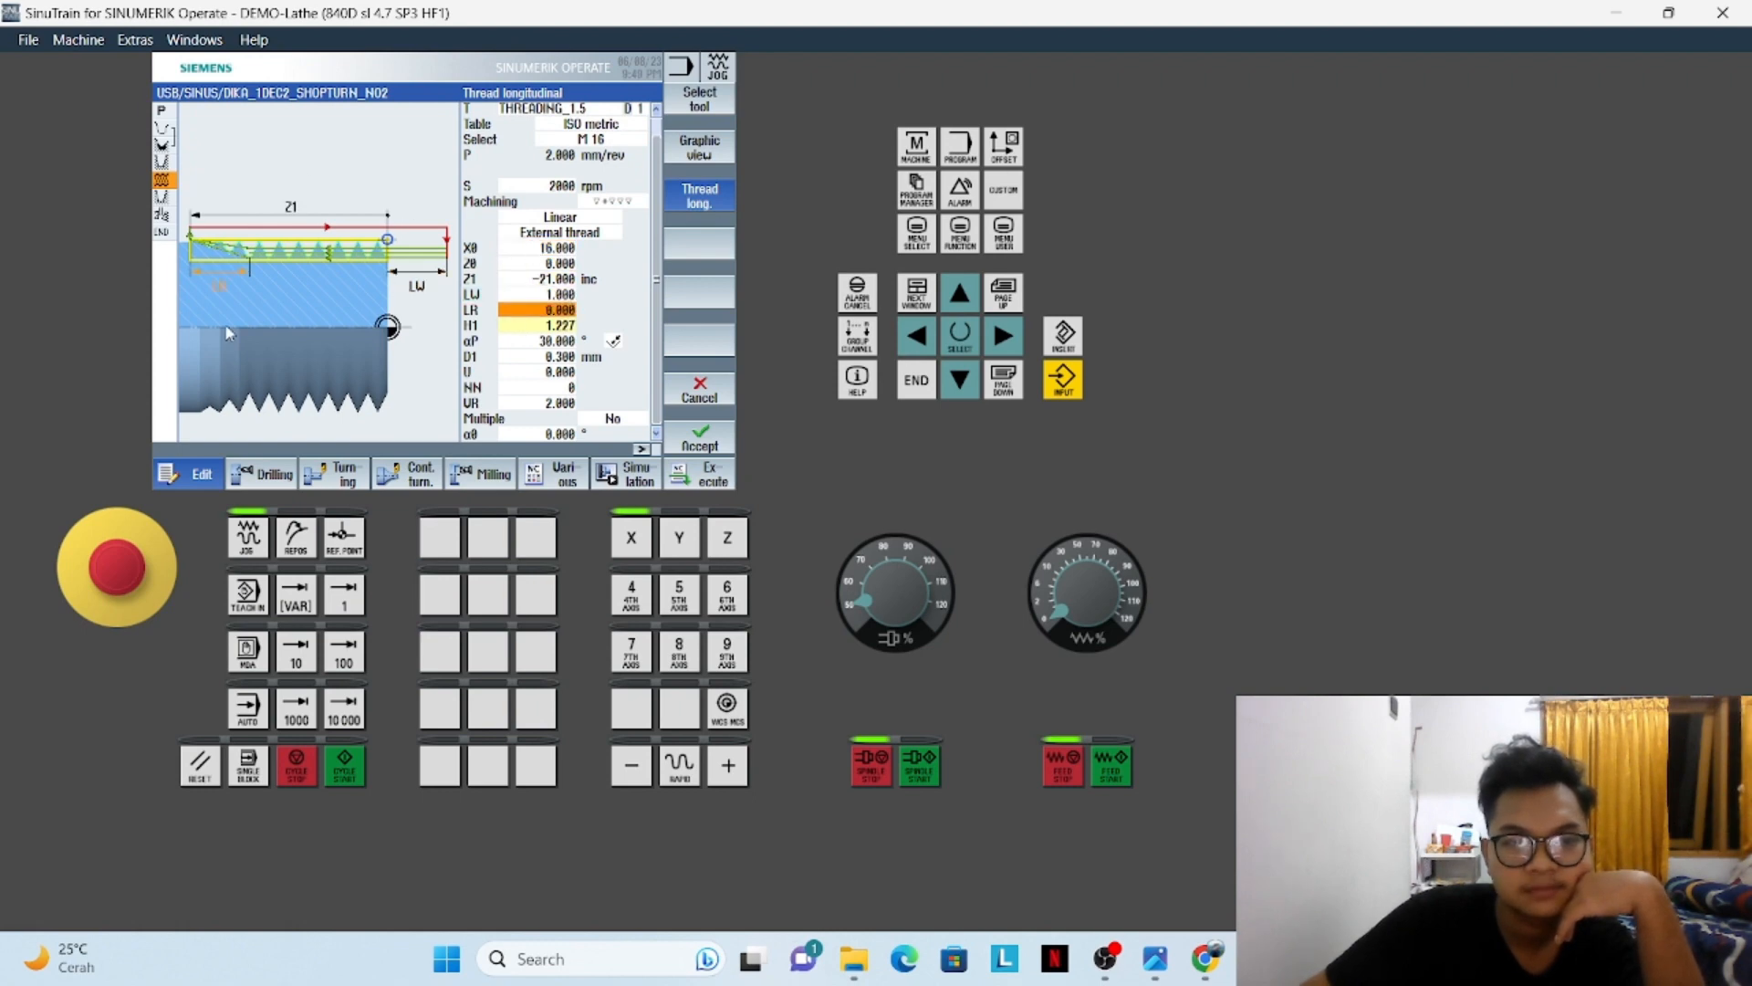
key("Down")
key("Down")
key("Down")
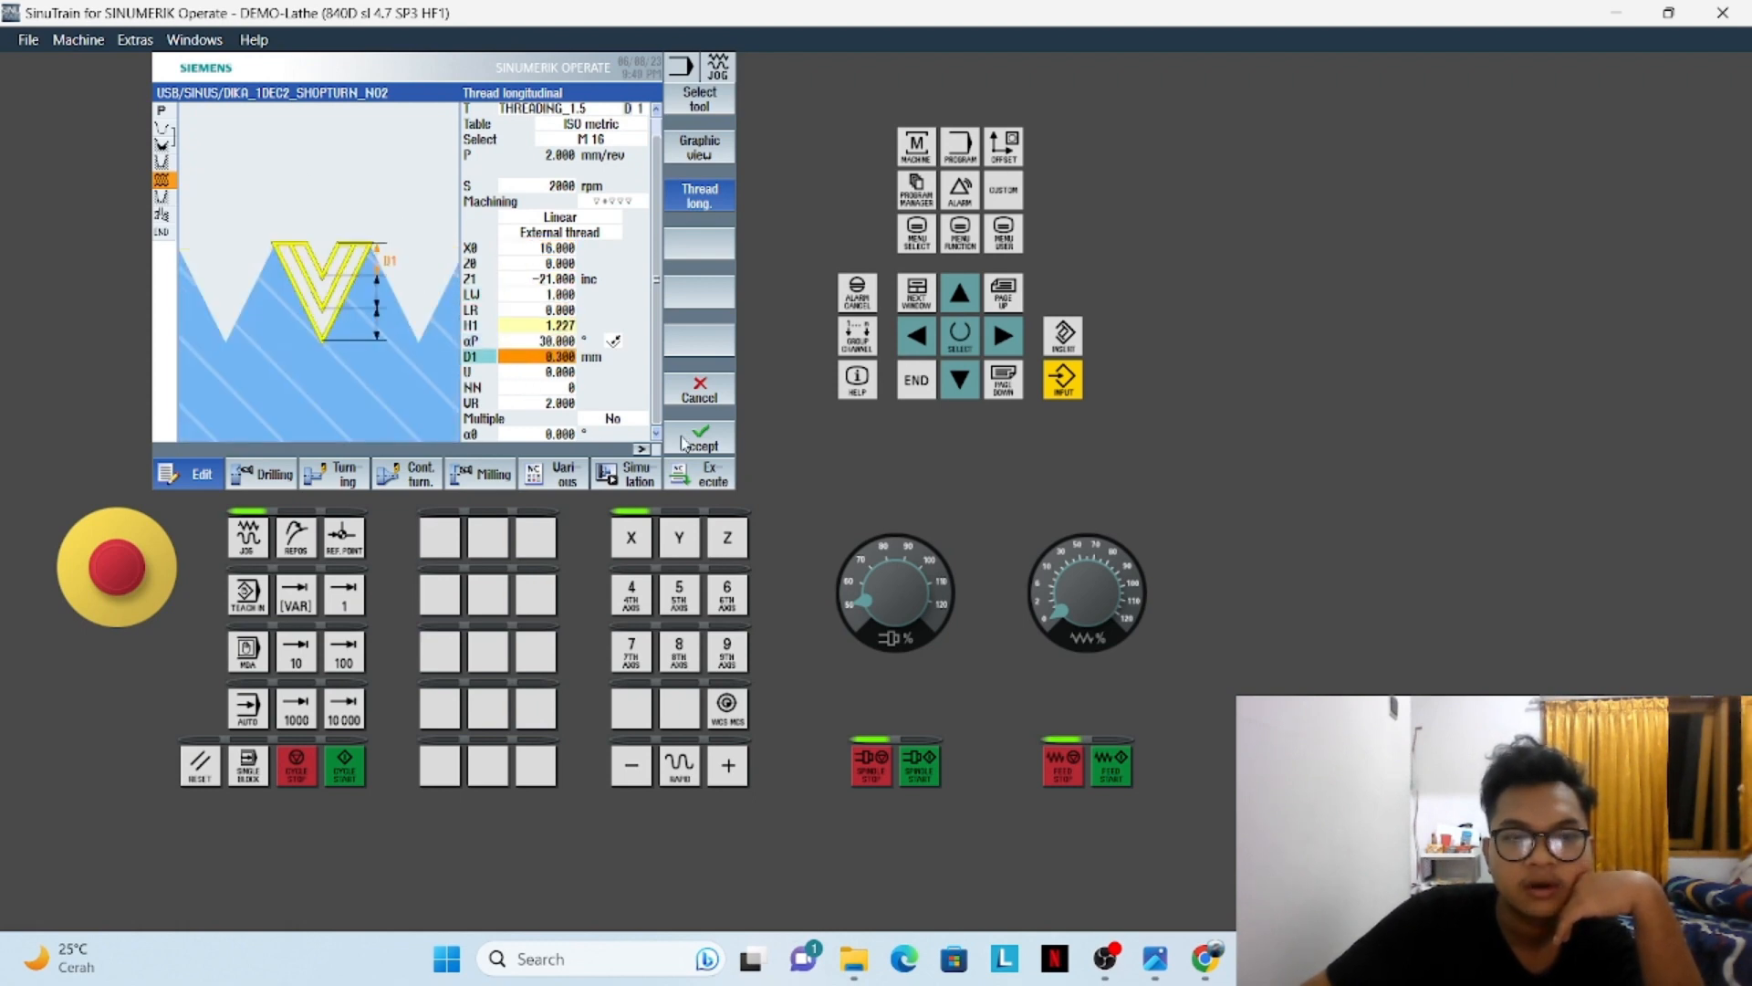
left_click(684, 442)
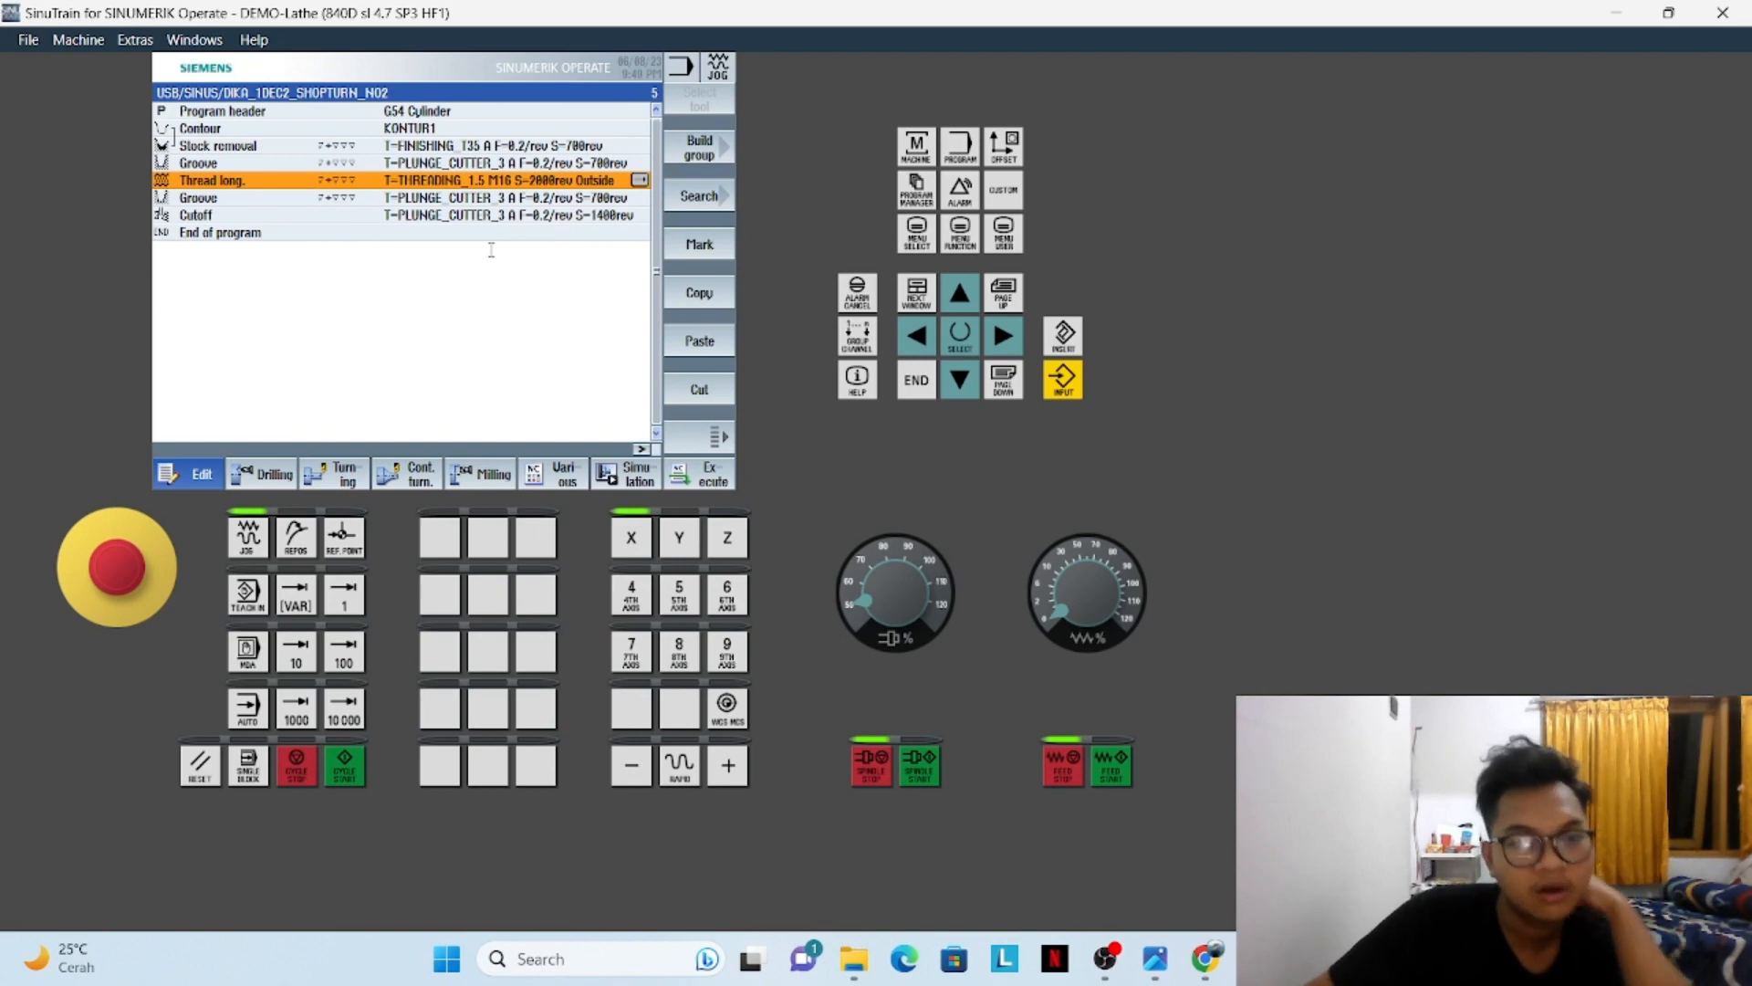
Open the second groove cycle, after the thread, and bring up the shaft drawing to compare its dimensions
left_click(394, 215)
left_click(380, 197)
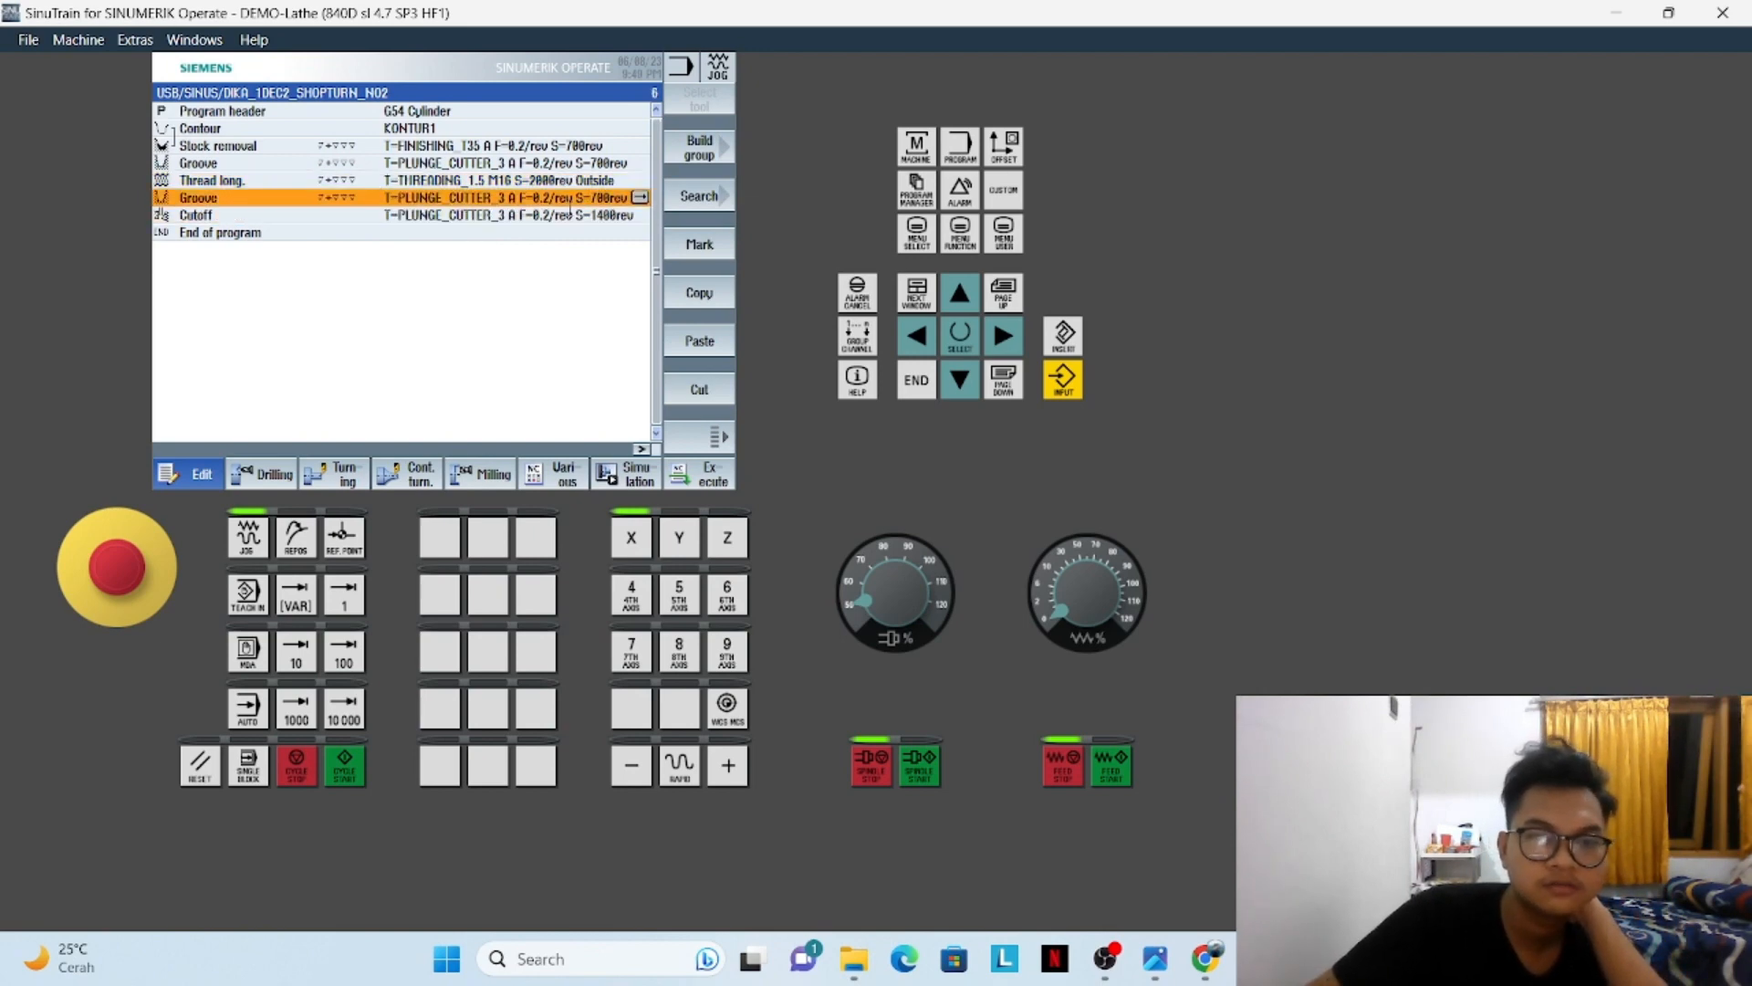
left_click(640, 198)
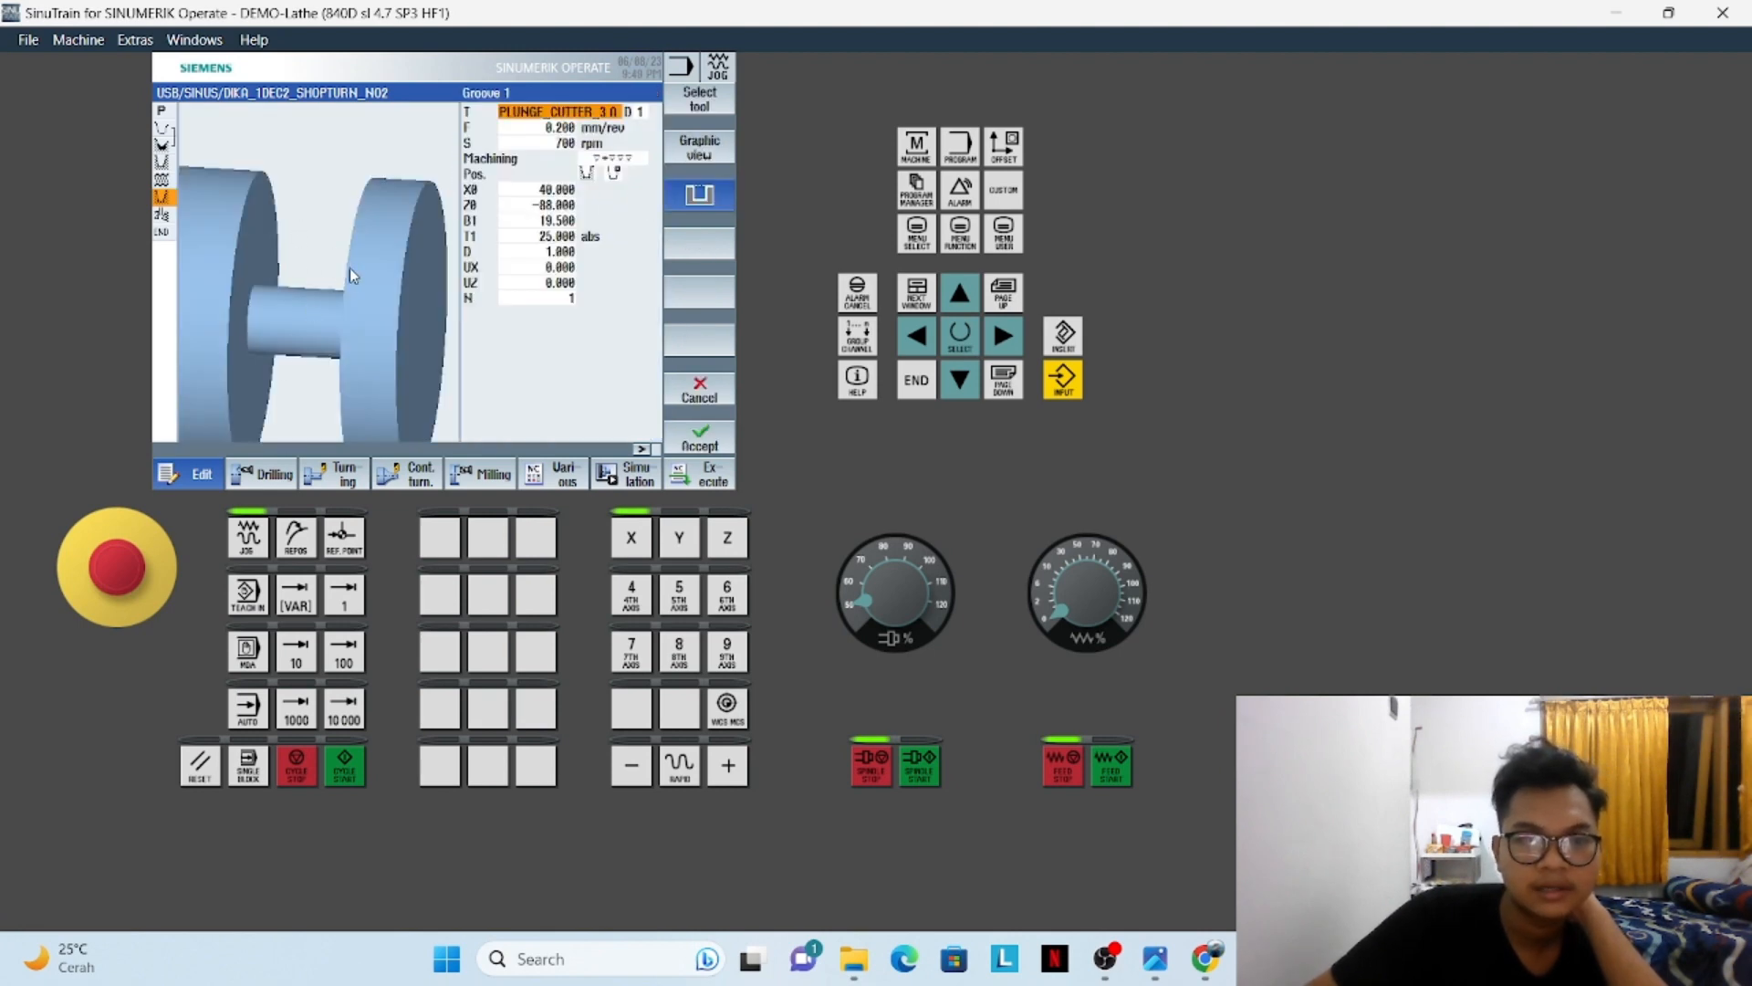
mouse_move(1171, 960)
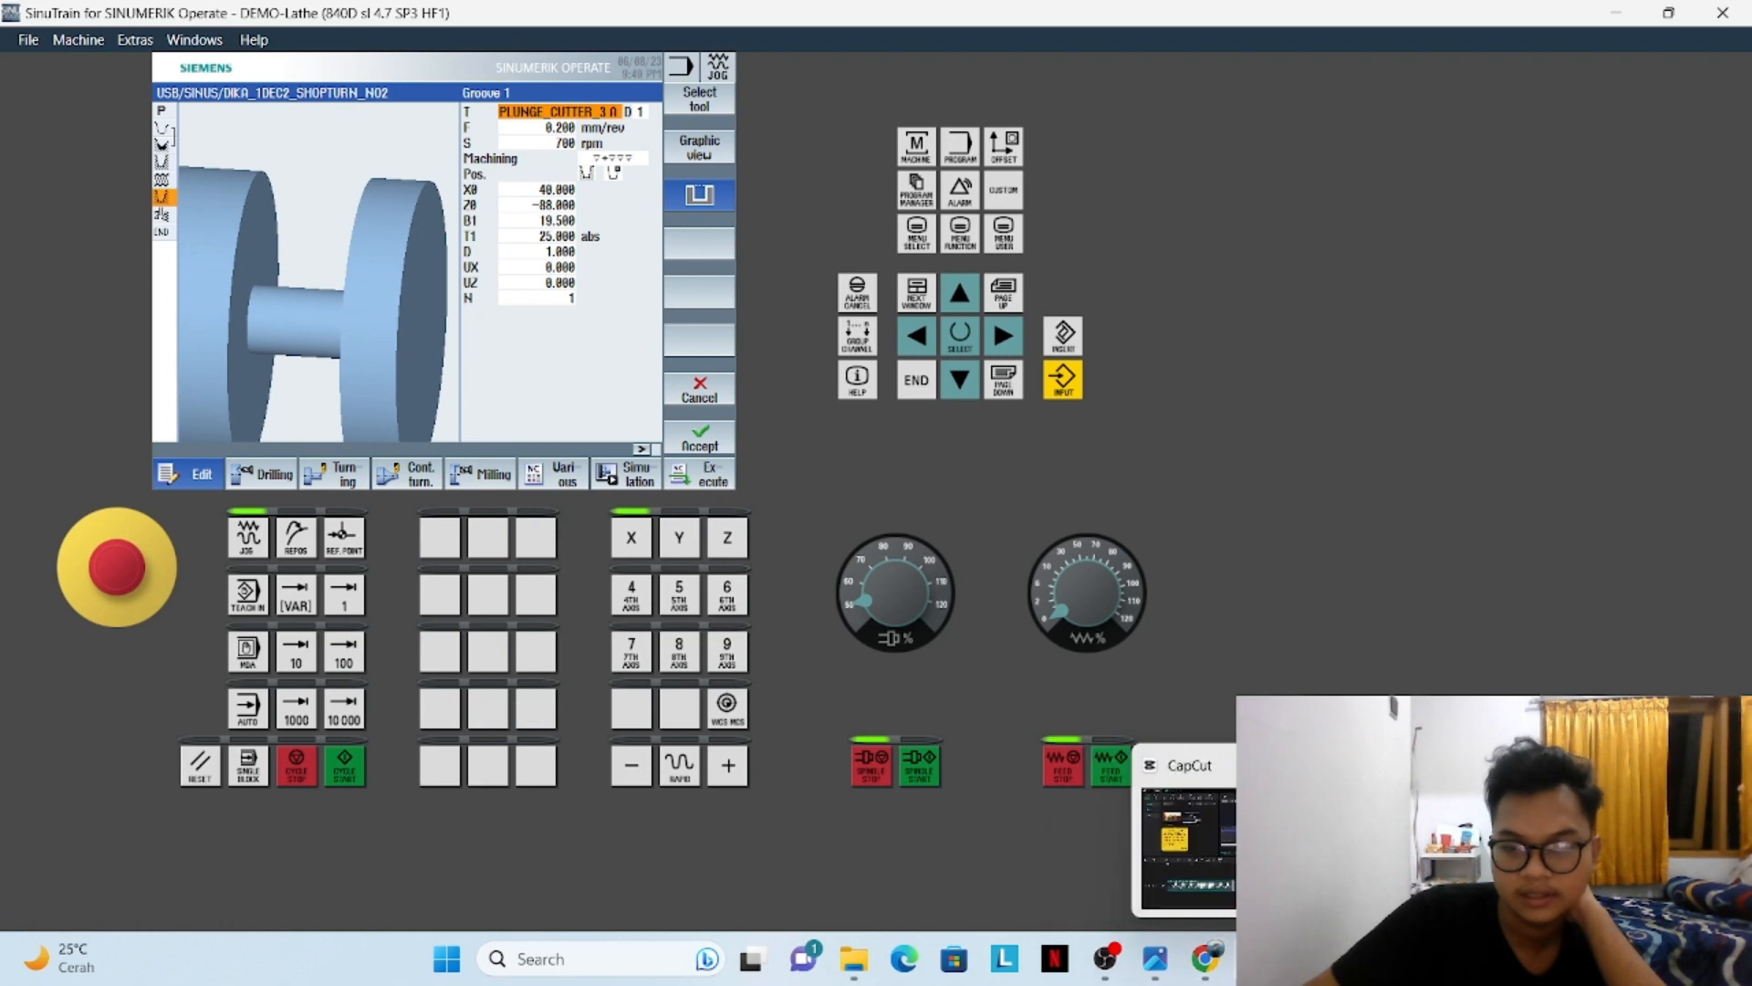
left_click(1202, 888)
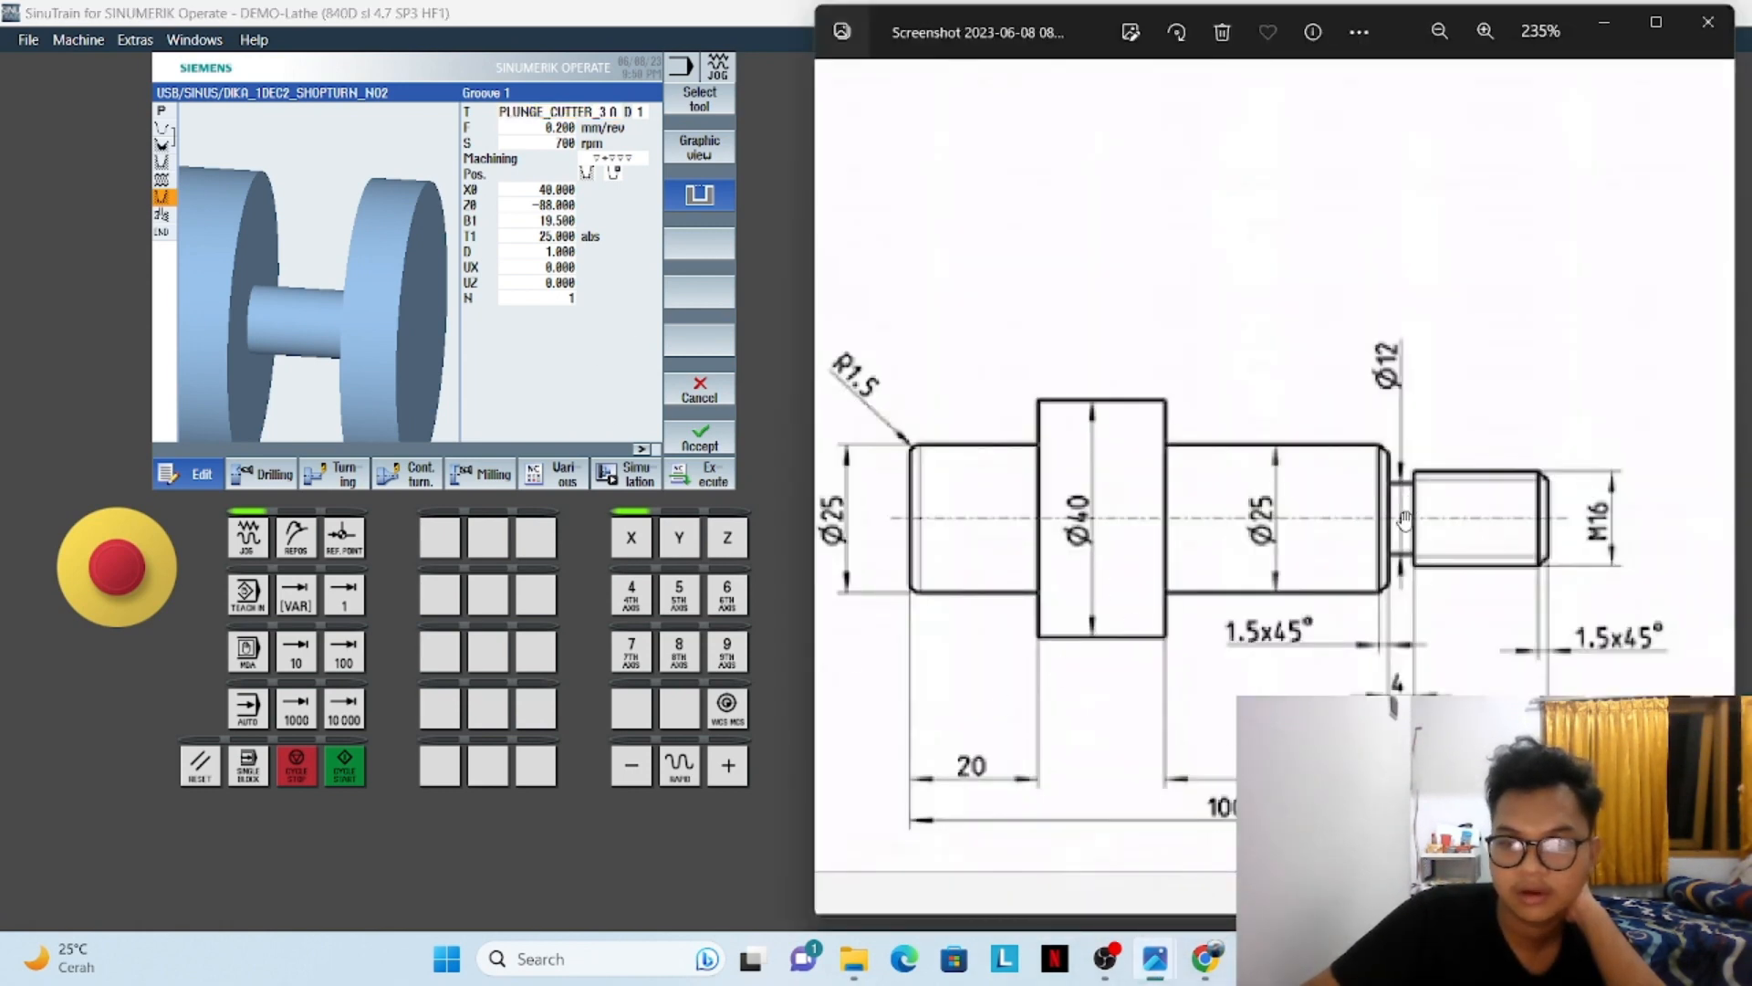
left_click(530, 313)
Examine the second groove's tool, speed, machining type, position, size and UX/UZ allowances, and close the cycle
left_click(545, 109)
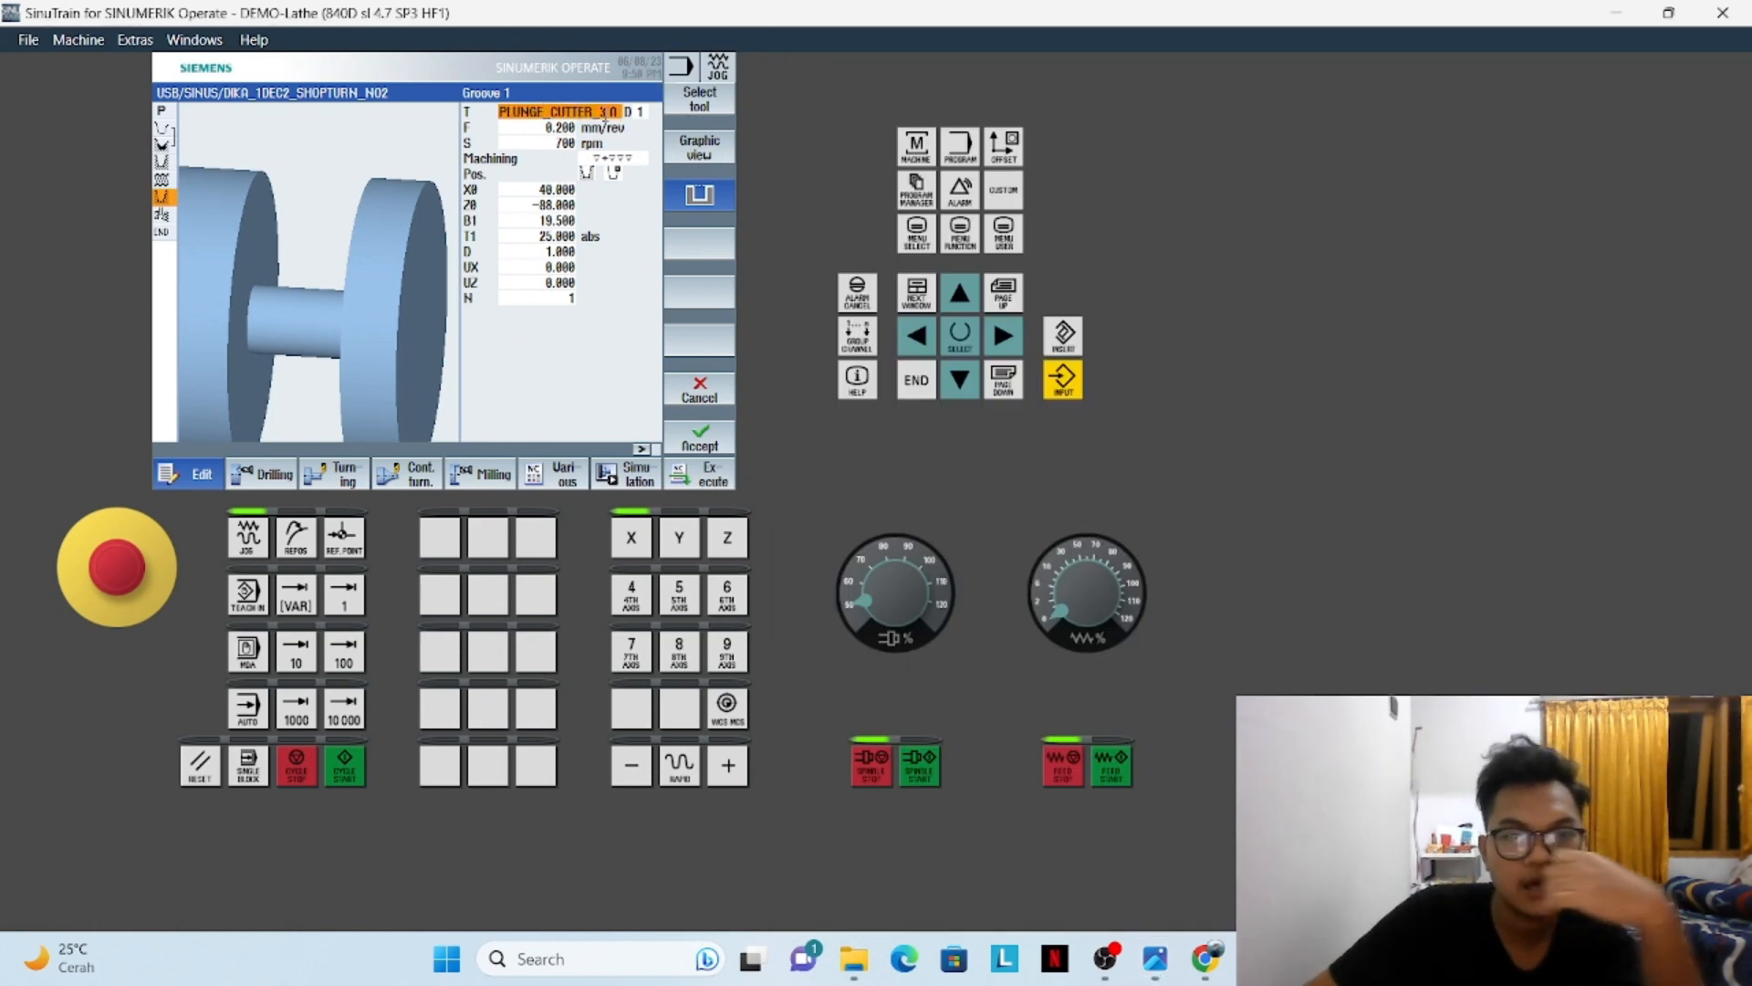
left_click(516, 143)
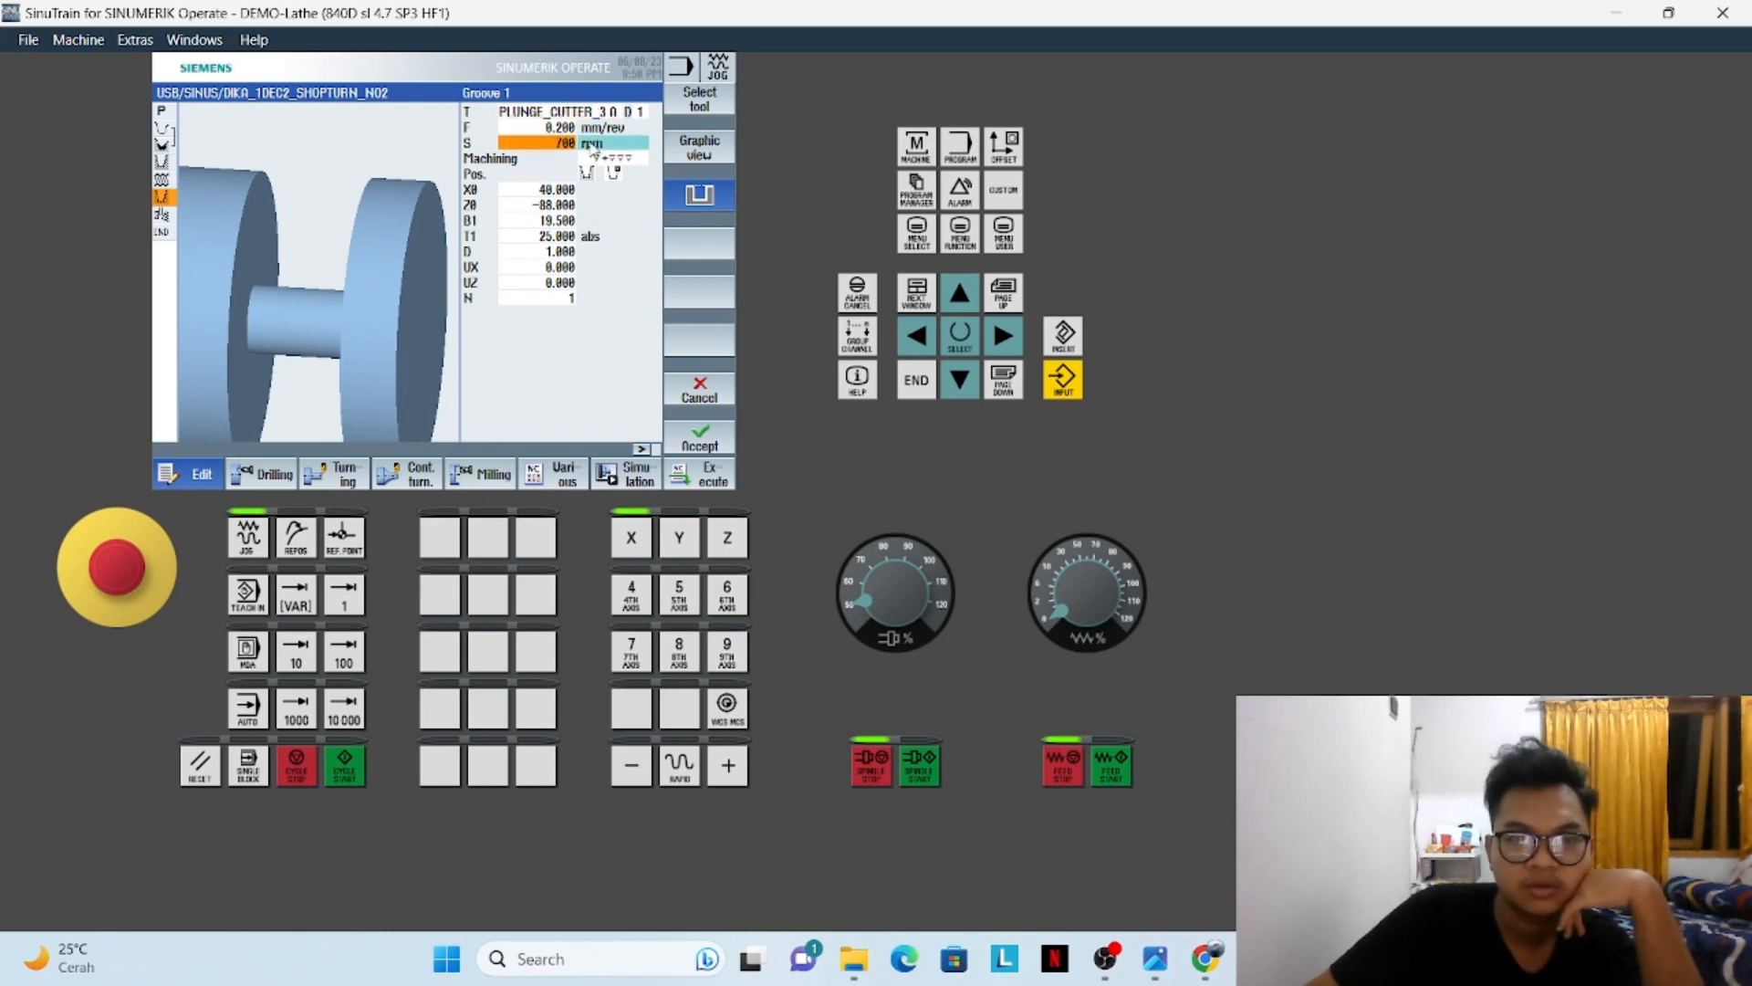
key("Down")
key("Down")
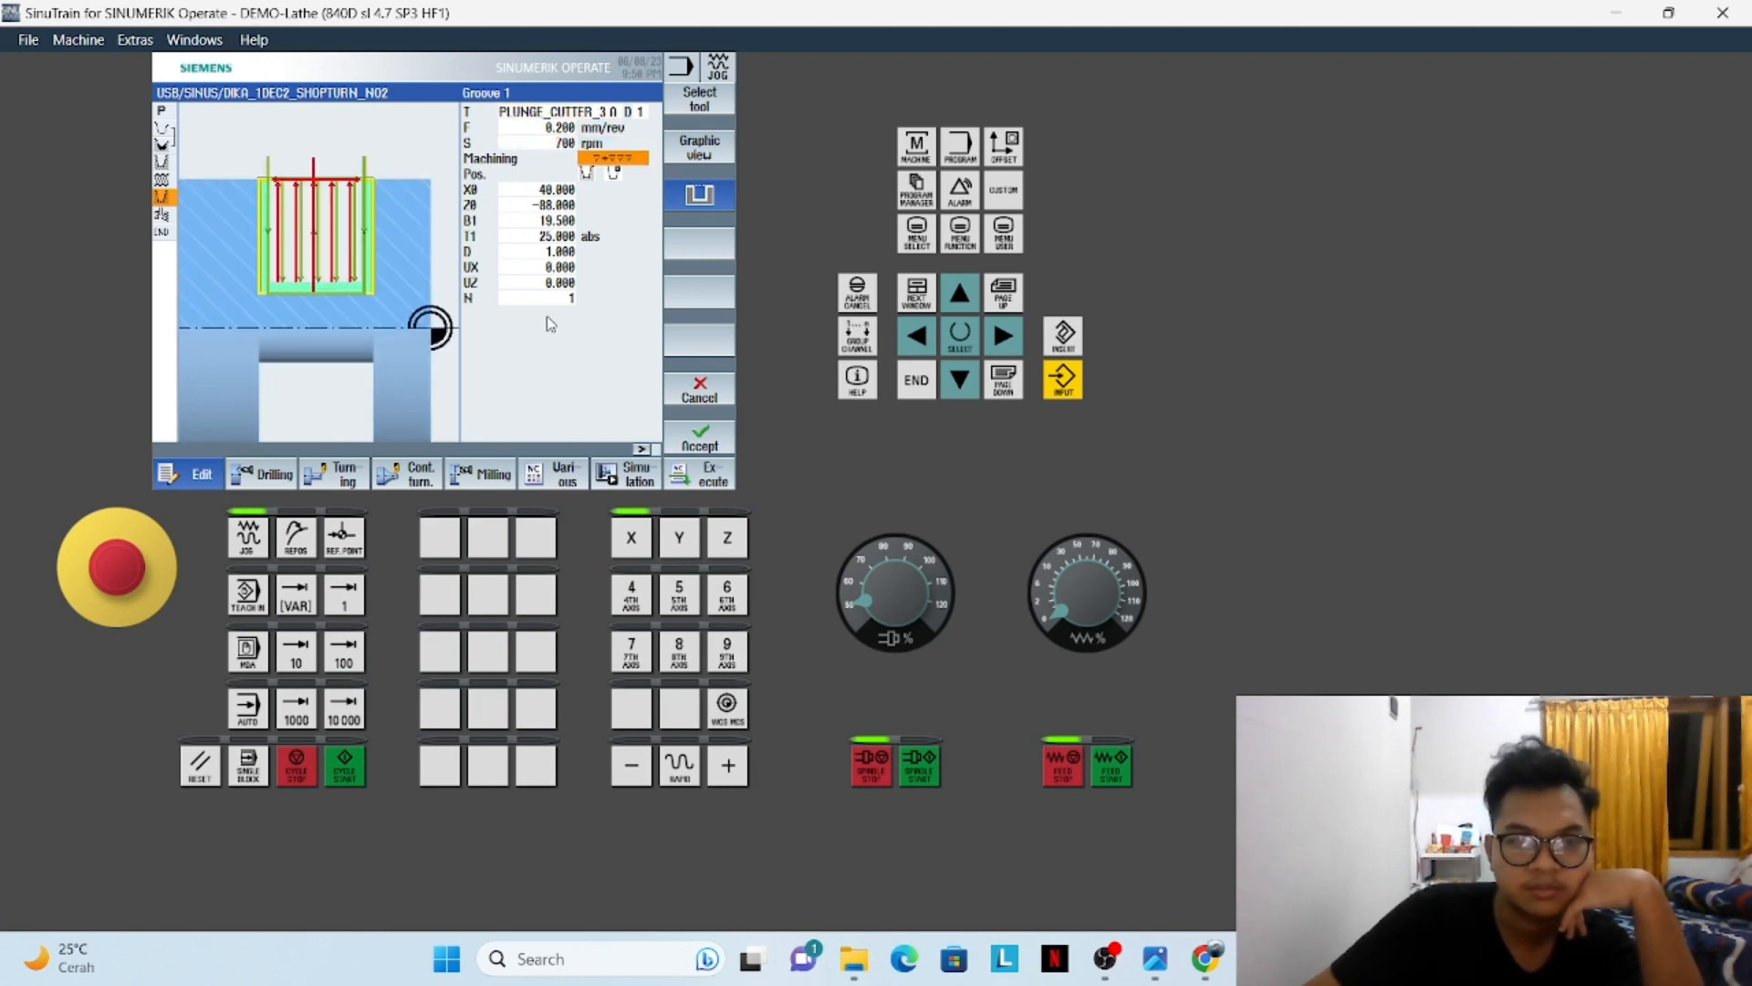
key("Down")
key("Down")
key("Down")
key("Down")
key("Down")
key("Down")
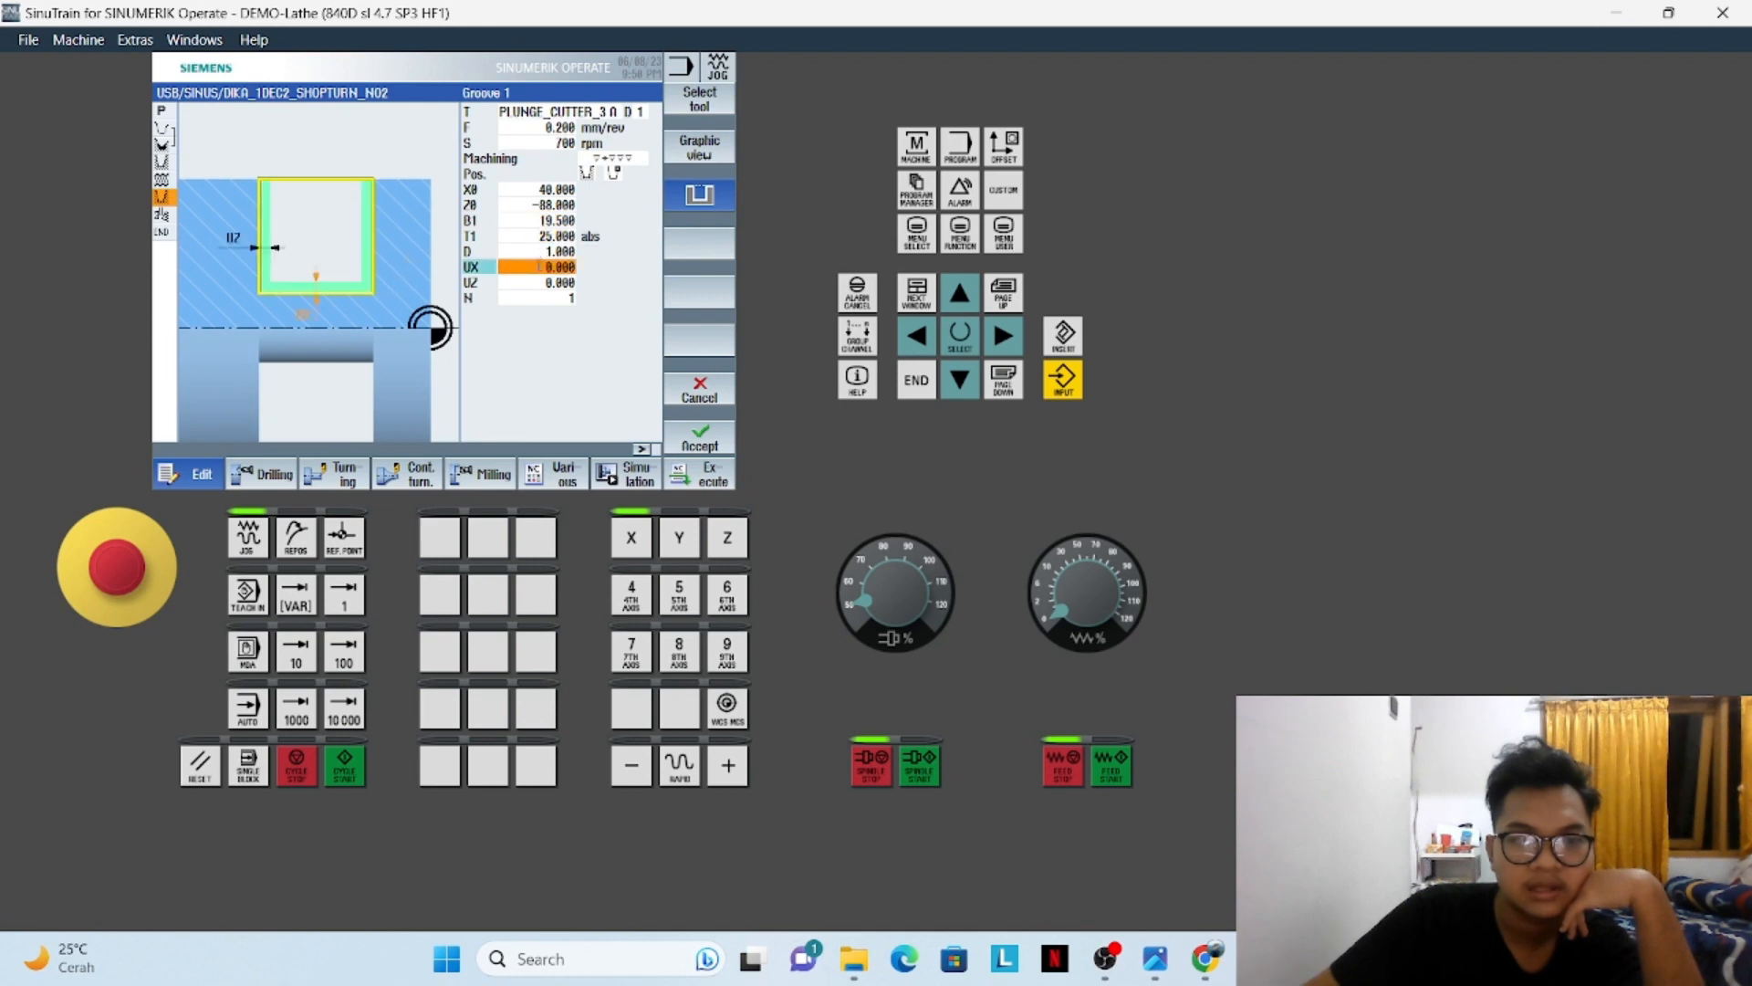
key("Down")
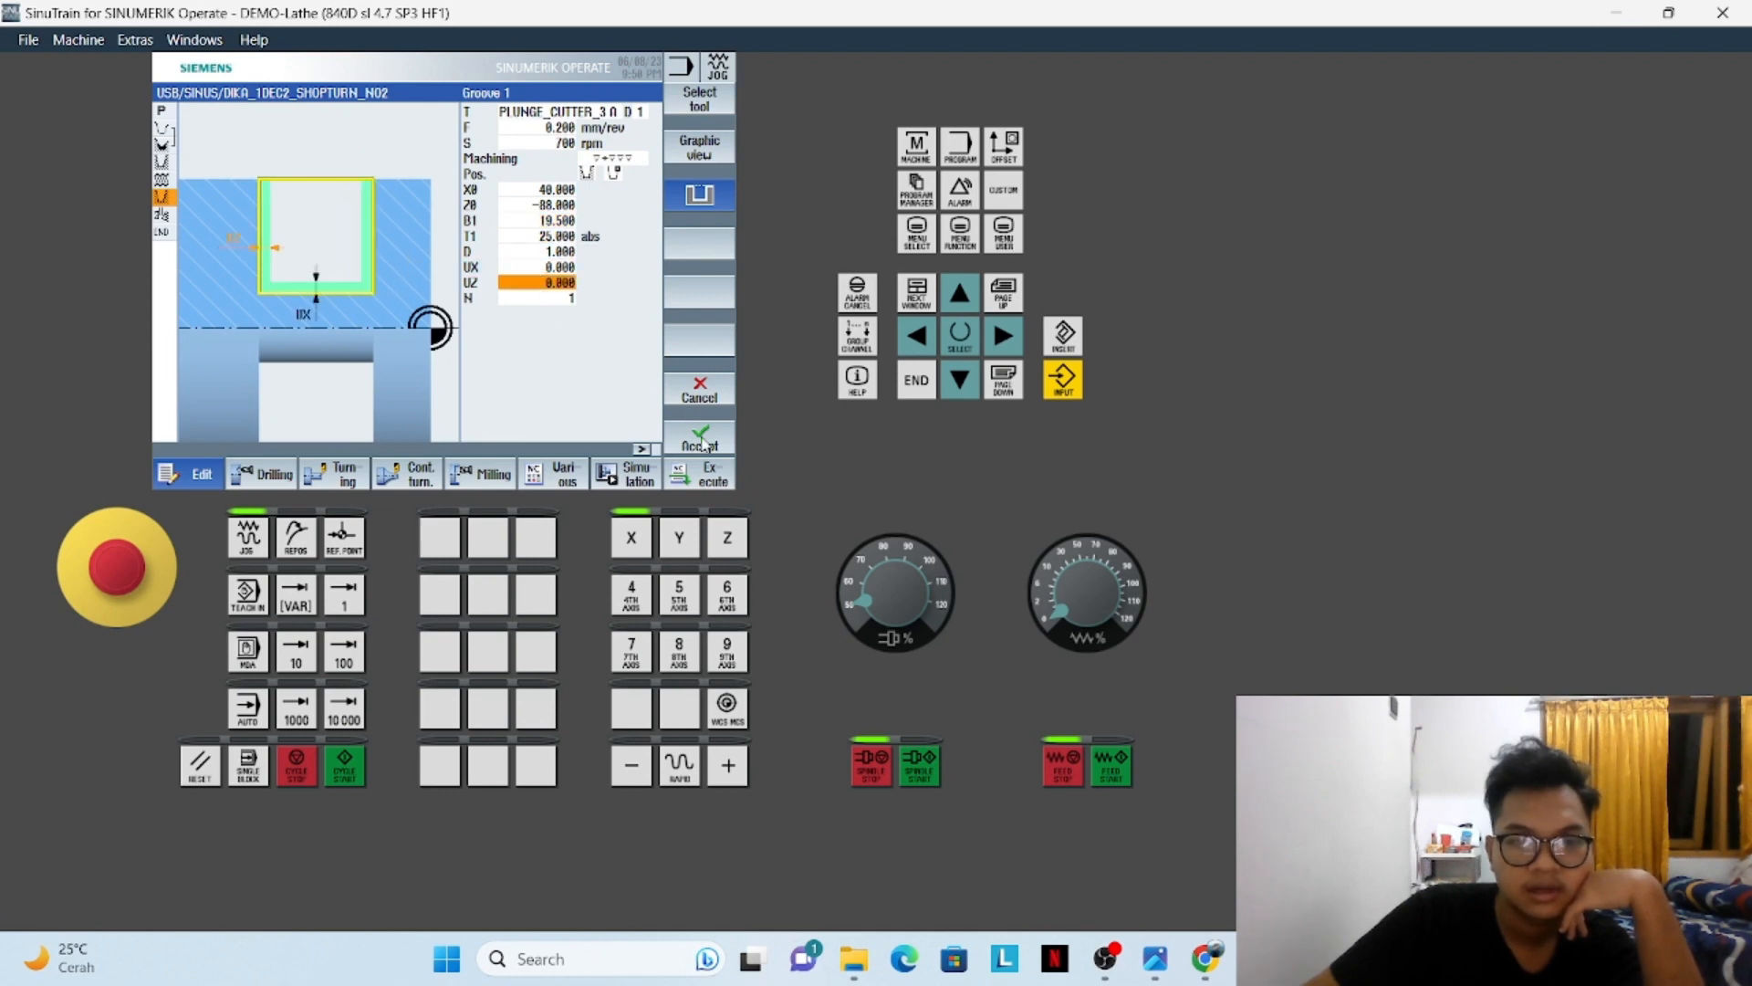
left_click(706, 399)
Open the program header, compare the cylinder blank's length ZI with the shaft drawing, and accept the header
left_click(314, 214)
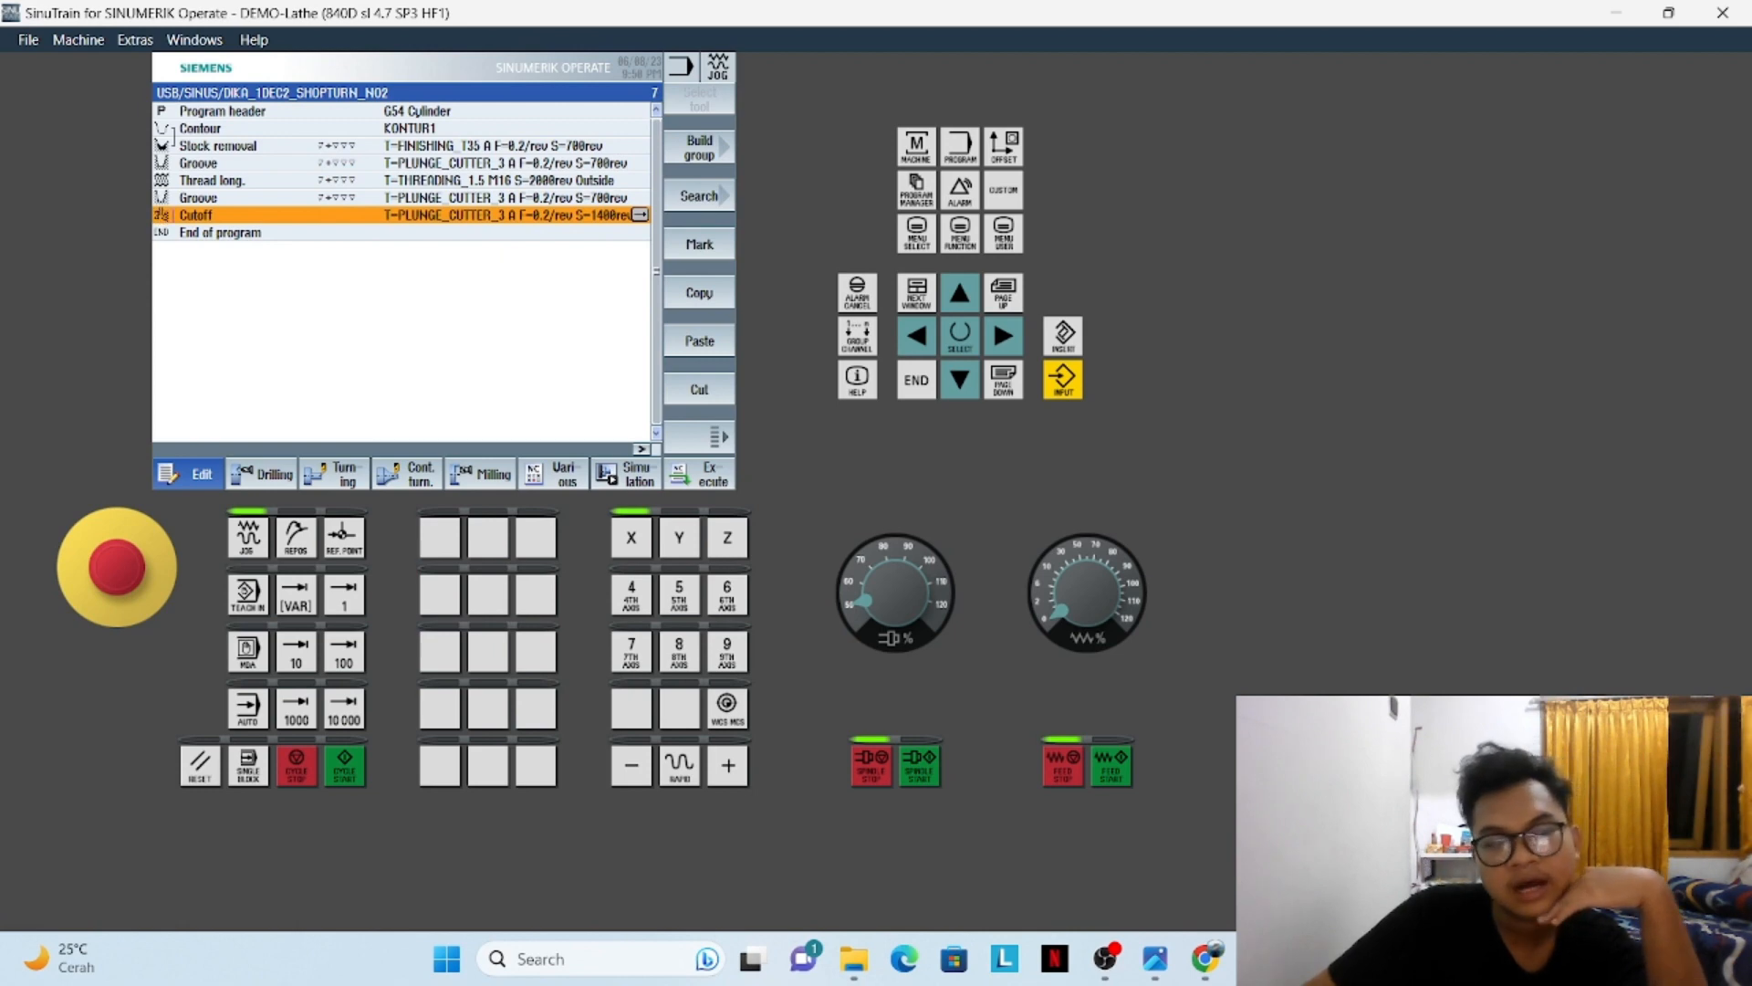
left_click(565, 108)
left_click(641, 111)
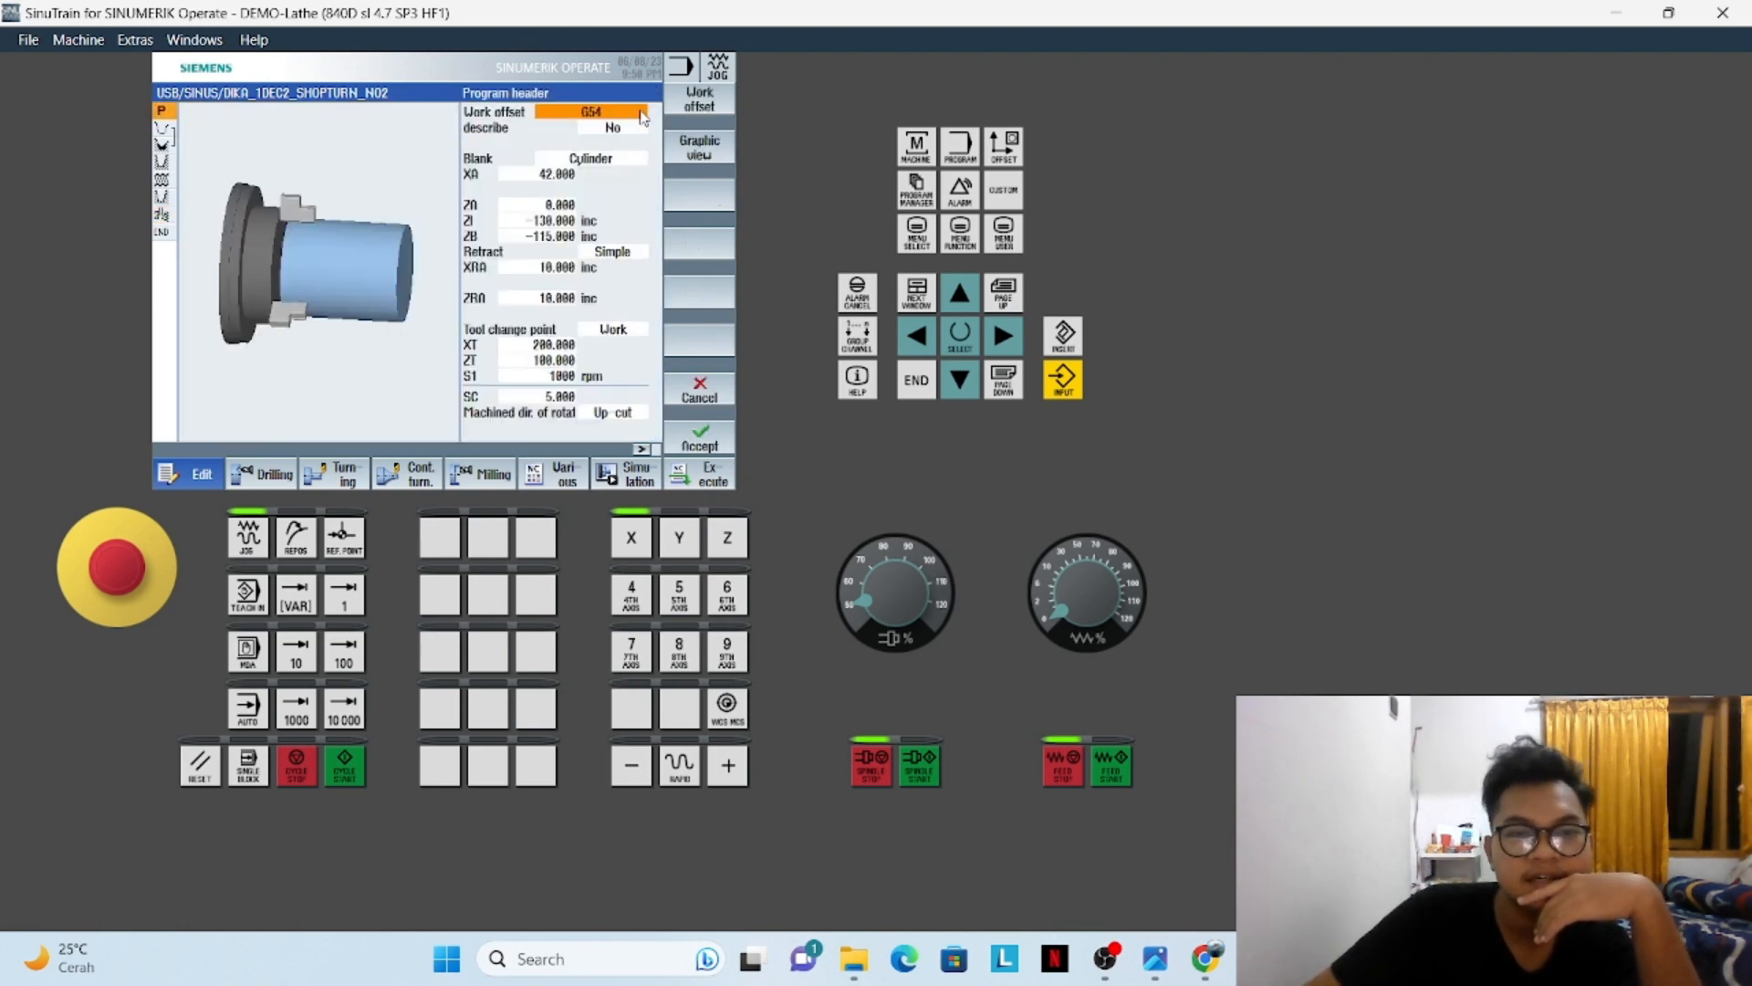
mouse_move(1173, 965)
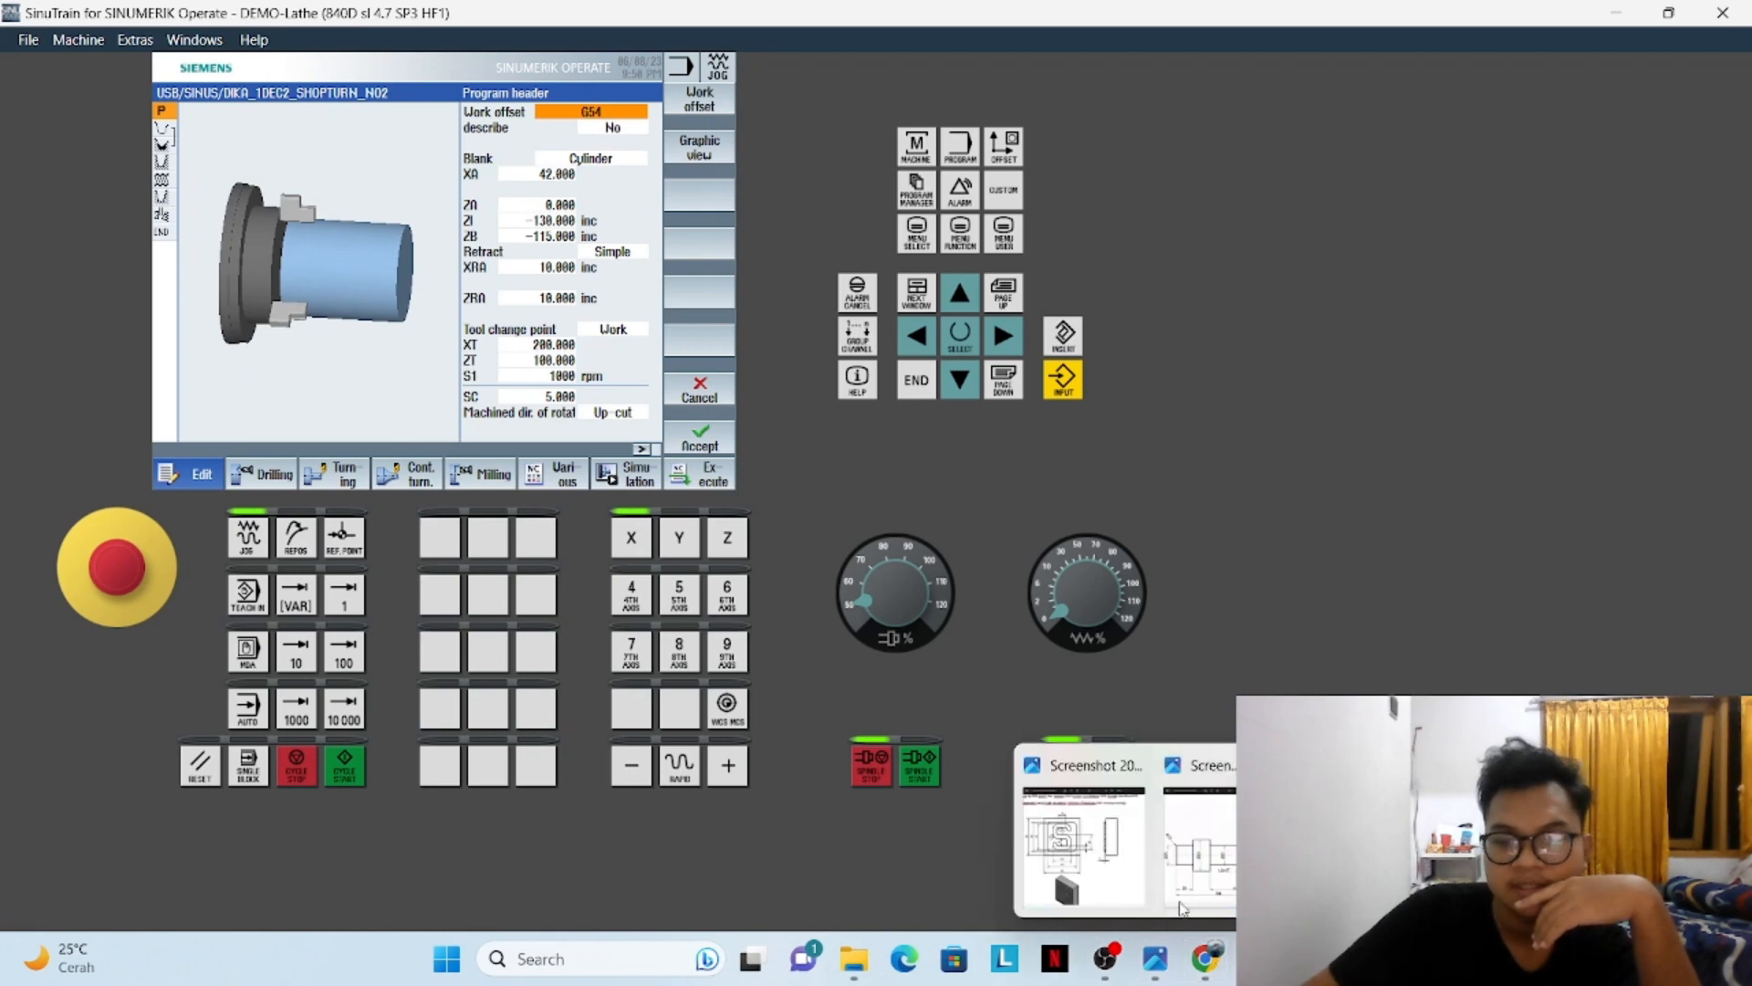
left_click(1182, 906)
left_click(575, 220)
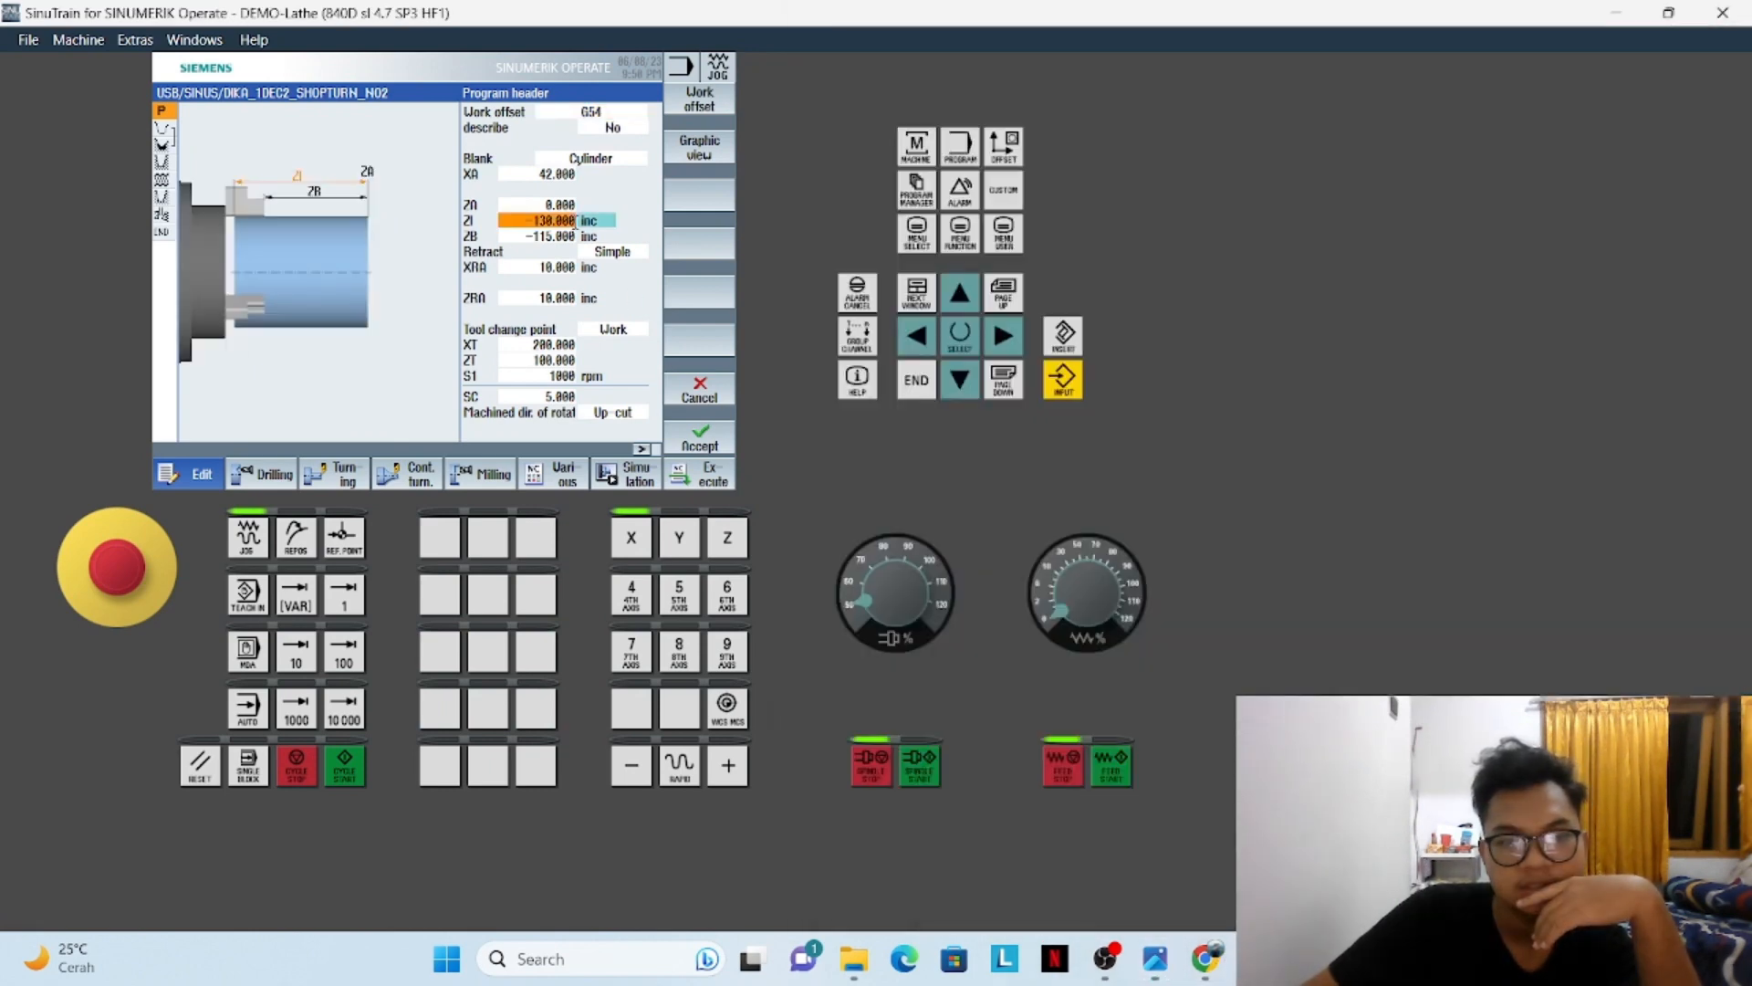
left_click(701, 436)
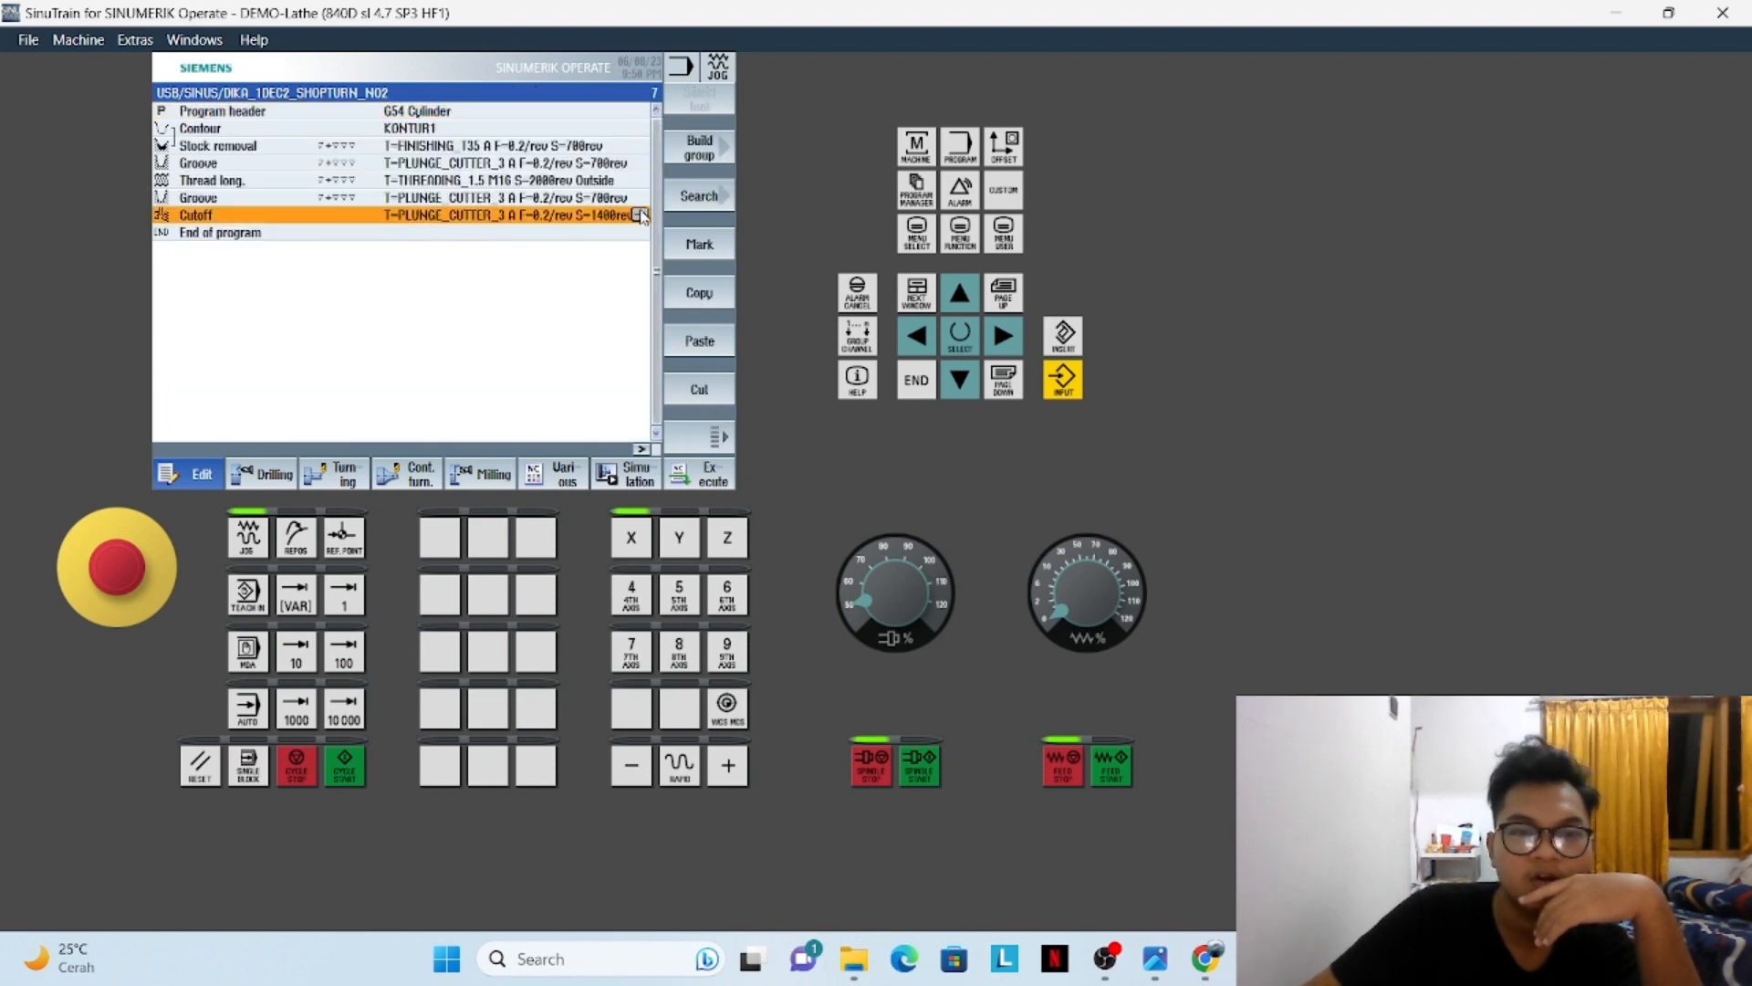
Open the cutoff cycle, examine its X0, Z0, R and X1 parameters, and cancel out of it
double_click(641, 217)
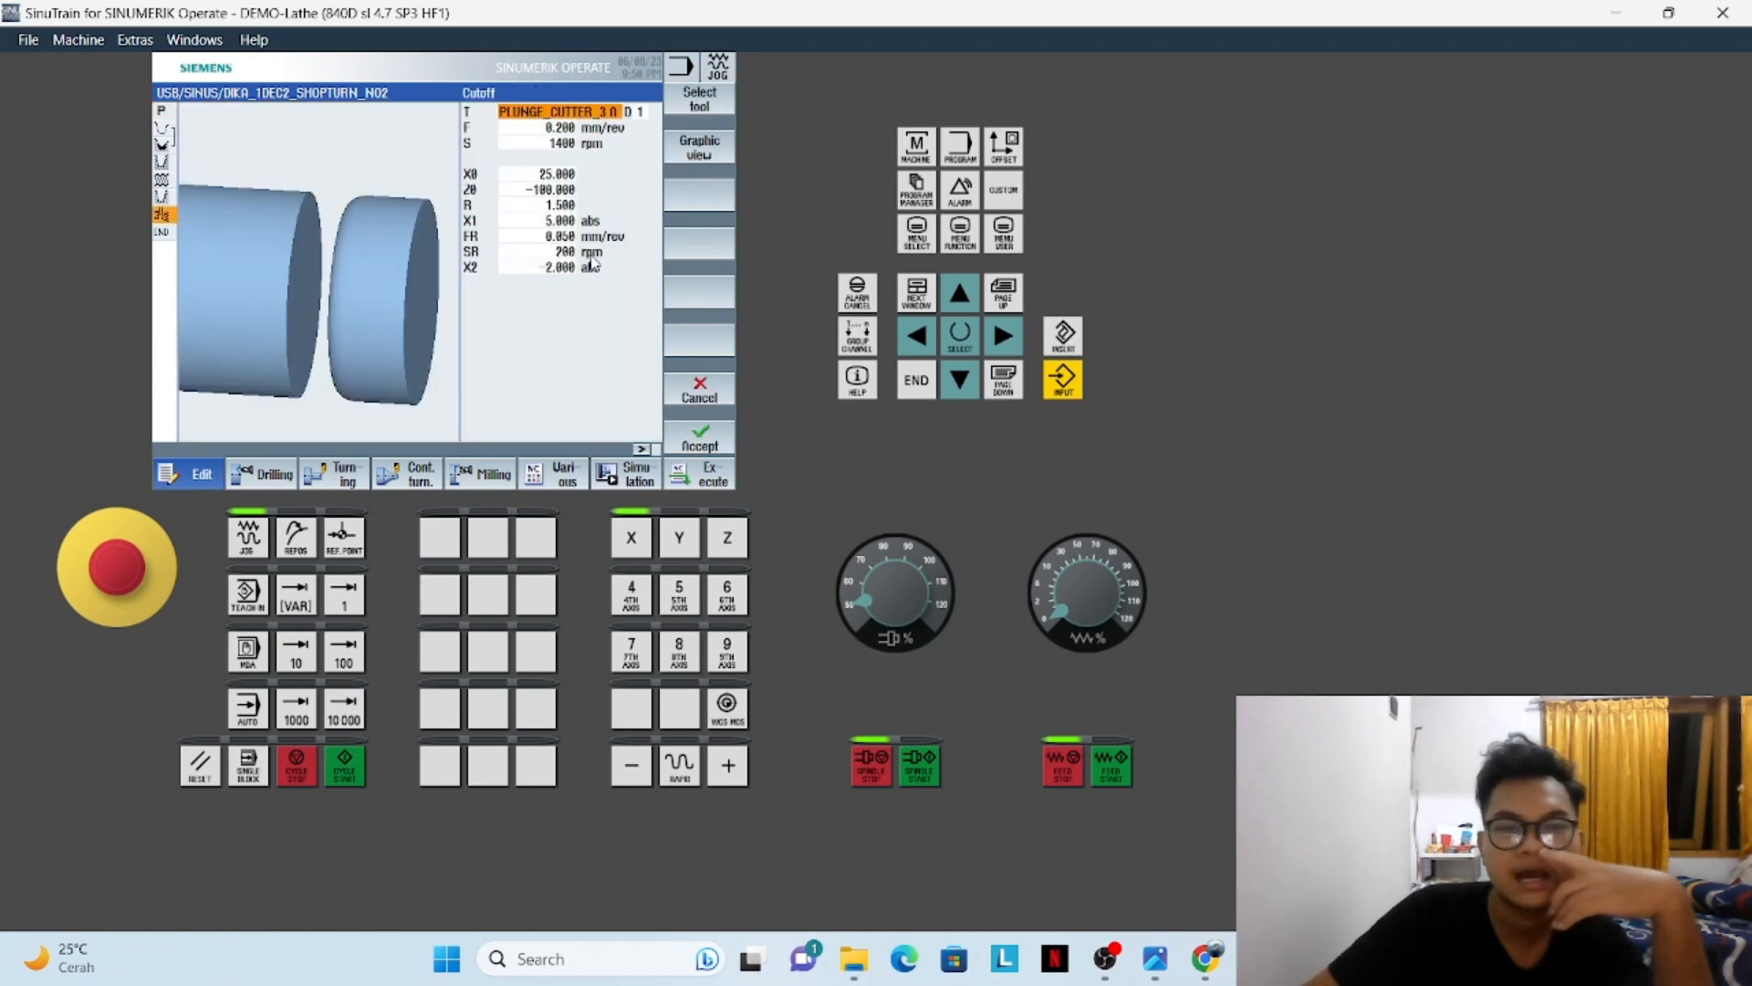
mouse_move(1173, 972)
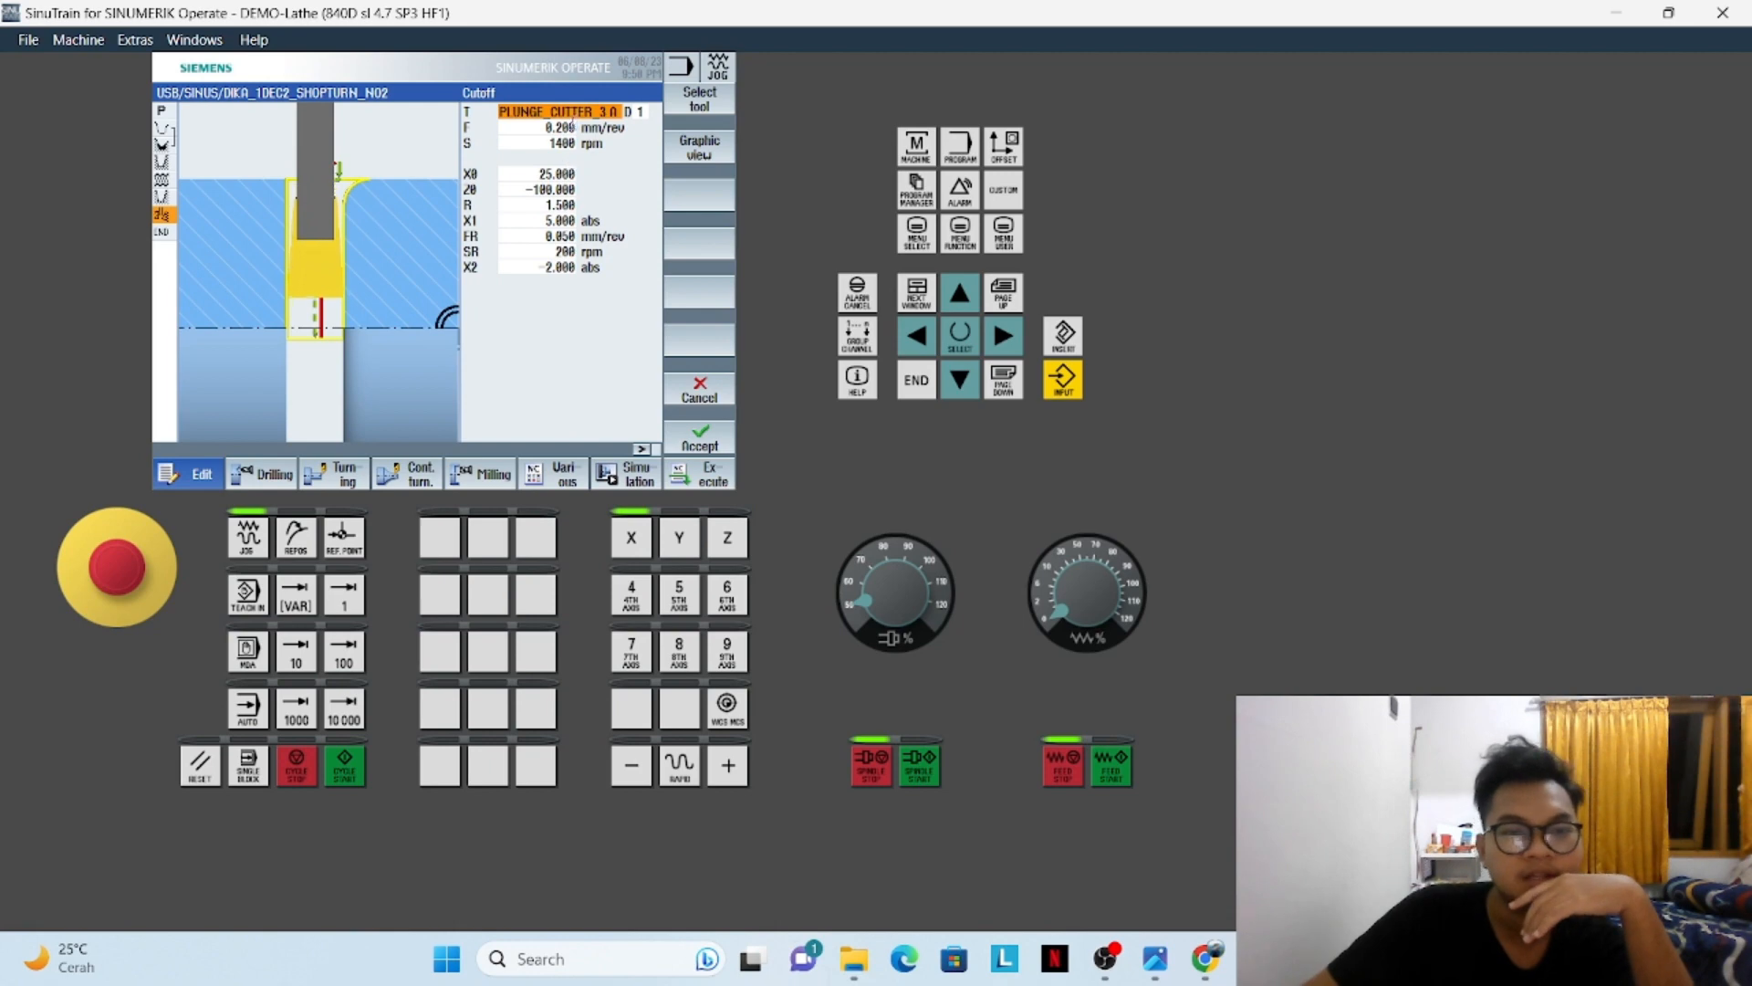
key("Down")
key("Down")
key("Down")
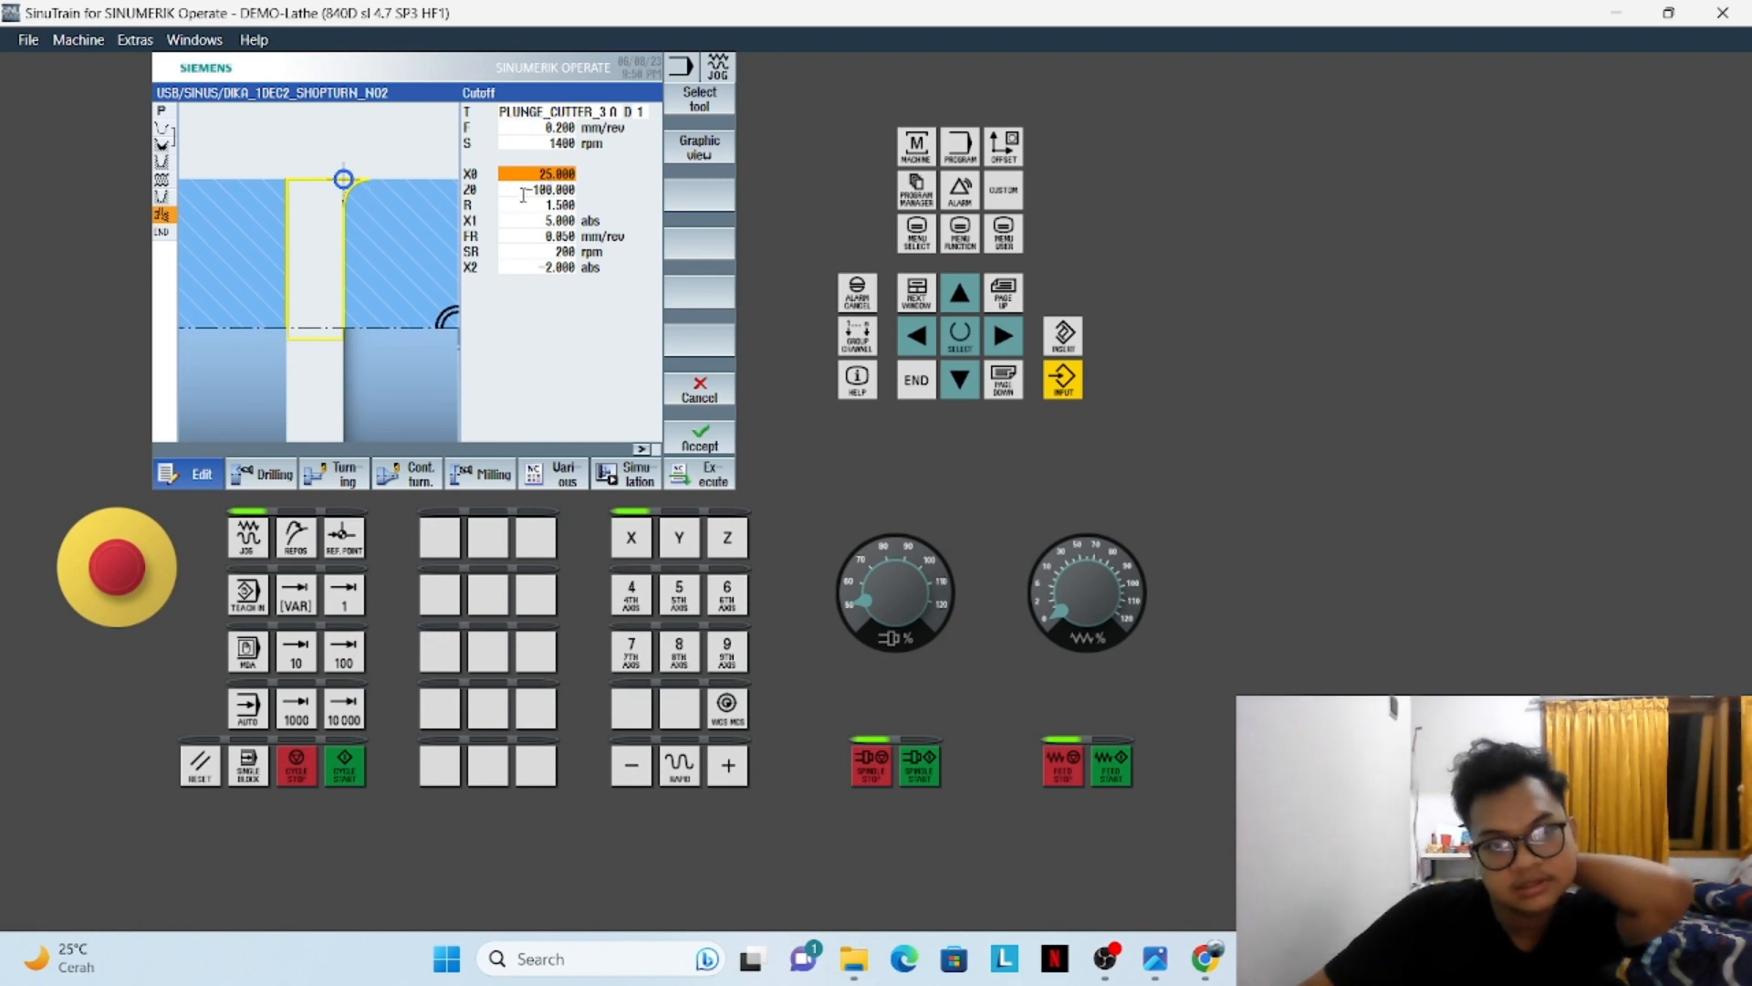
left_click(523, 190)
left_click(529, 207)
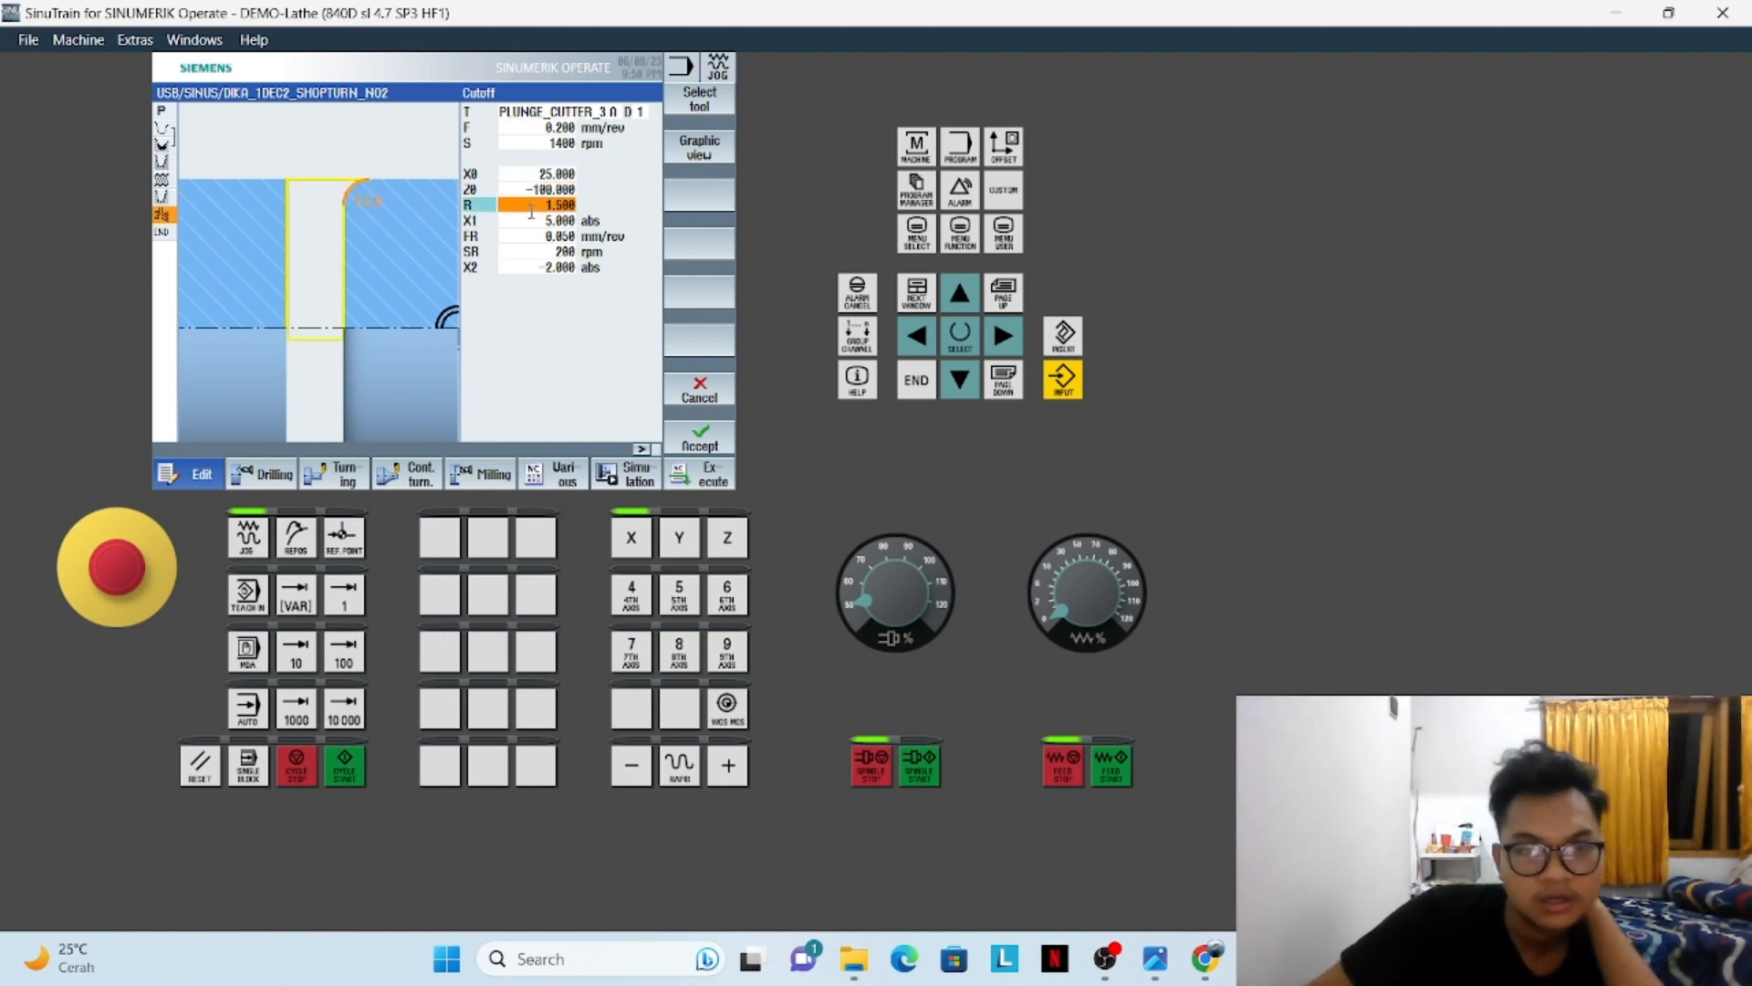
left_click(534, 222)
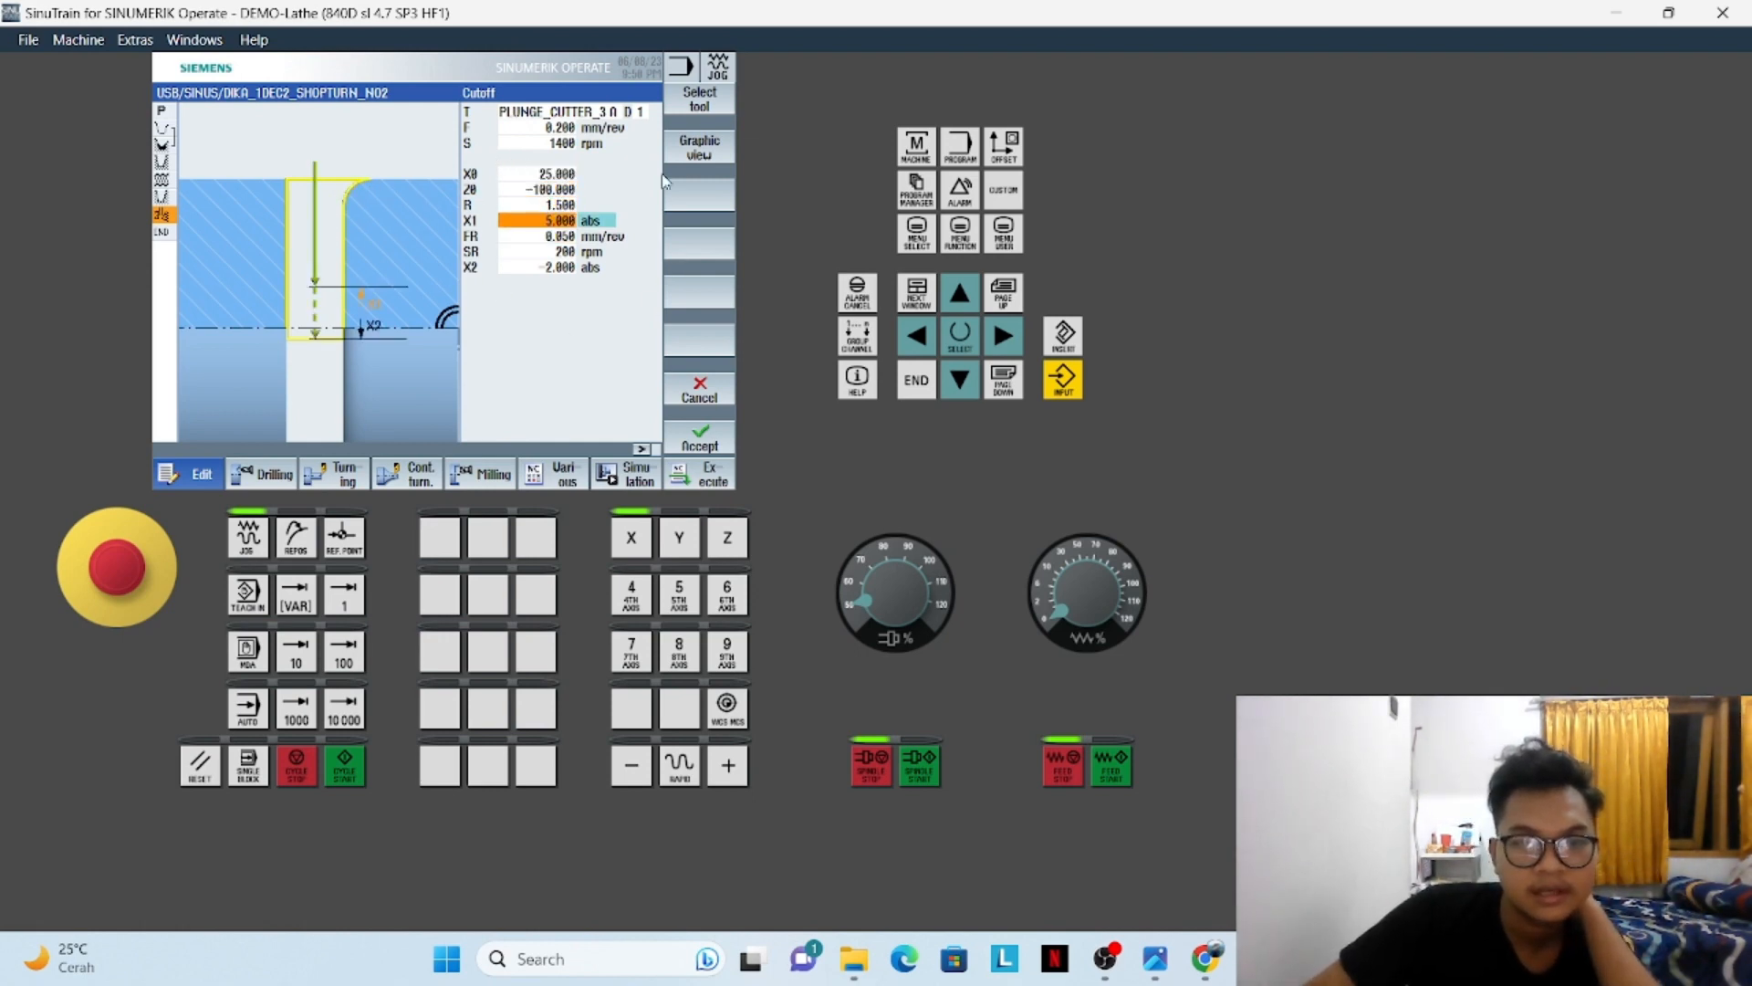
left_click(706, 391)
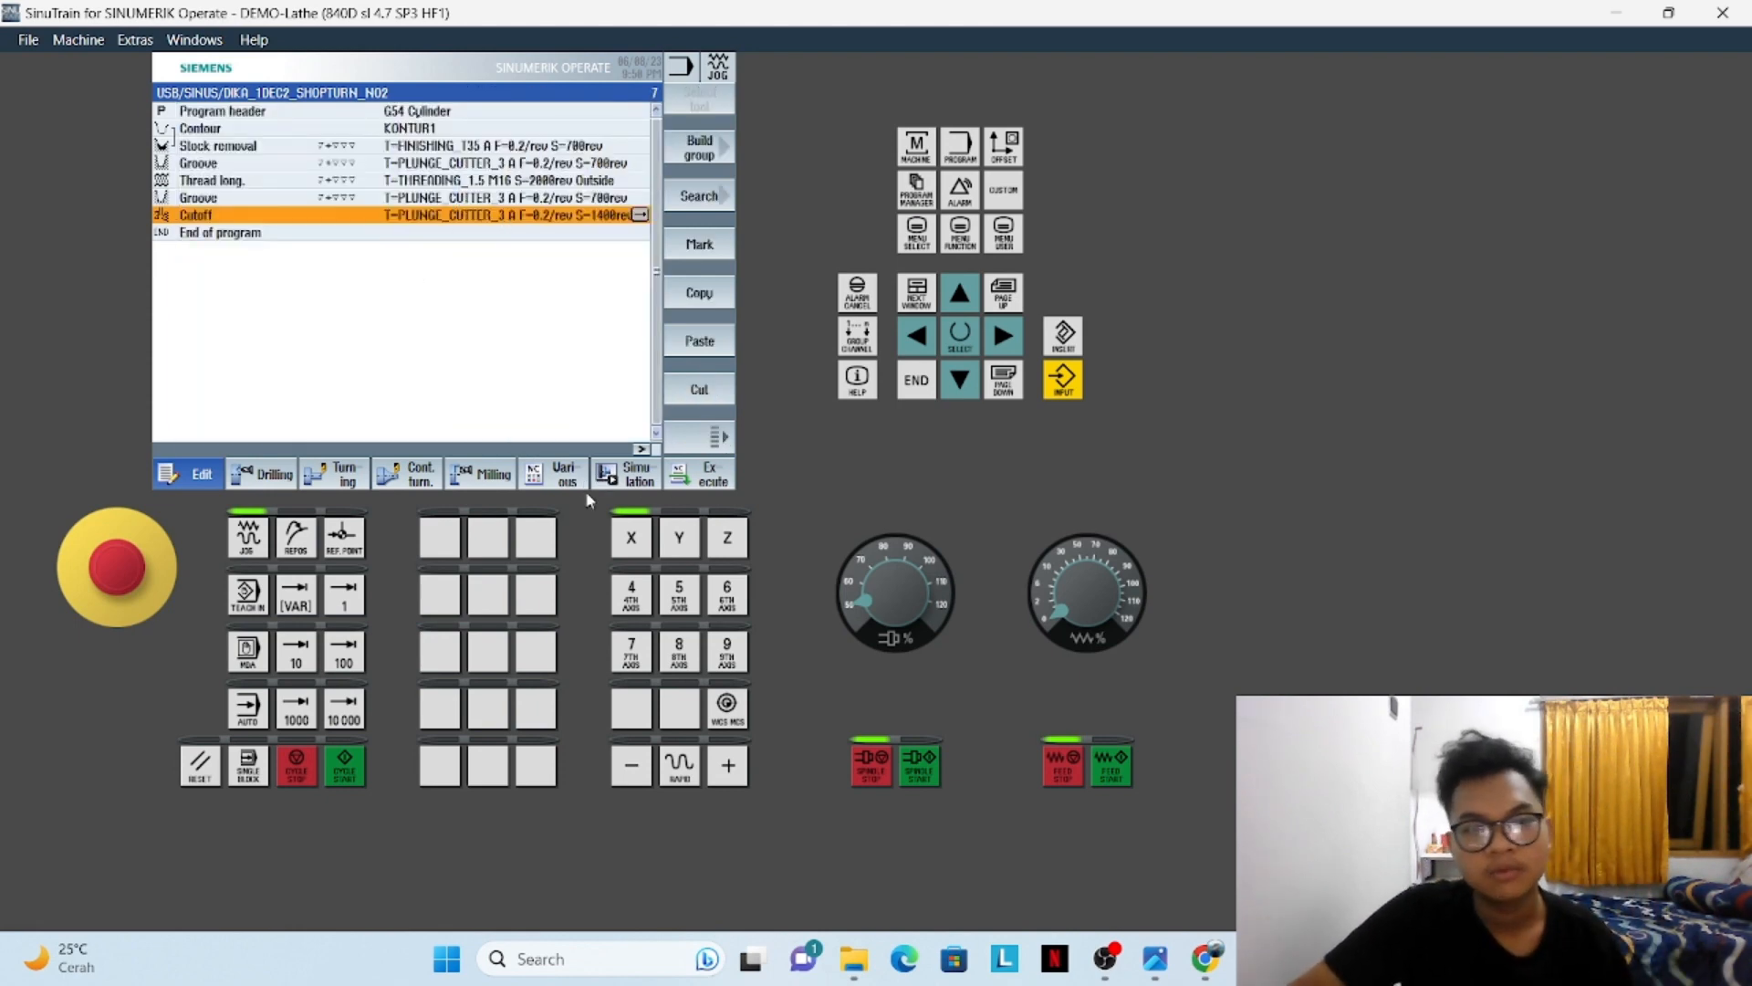
Simulate the complete shaft program in side view and compare the enlarged machined profile with the shaft drawing
left_click(639, 475)
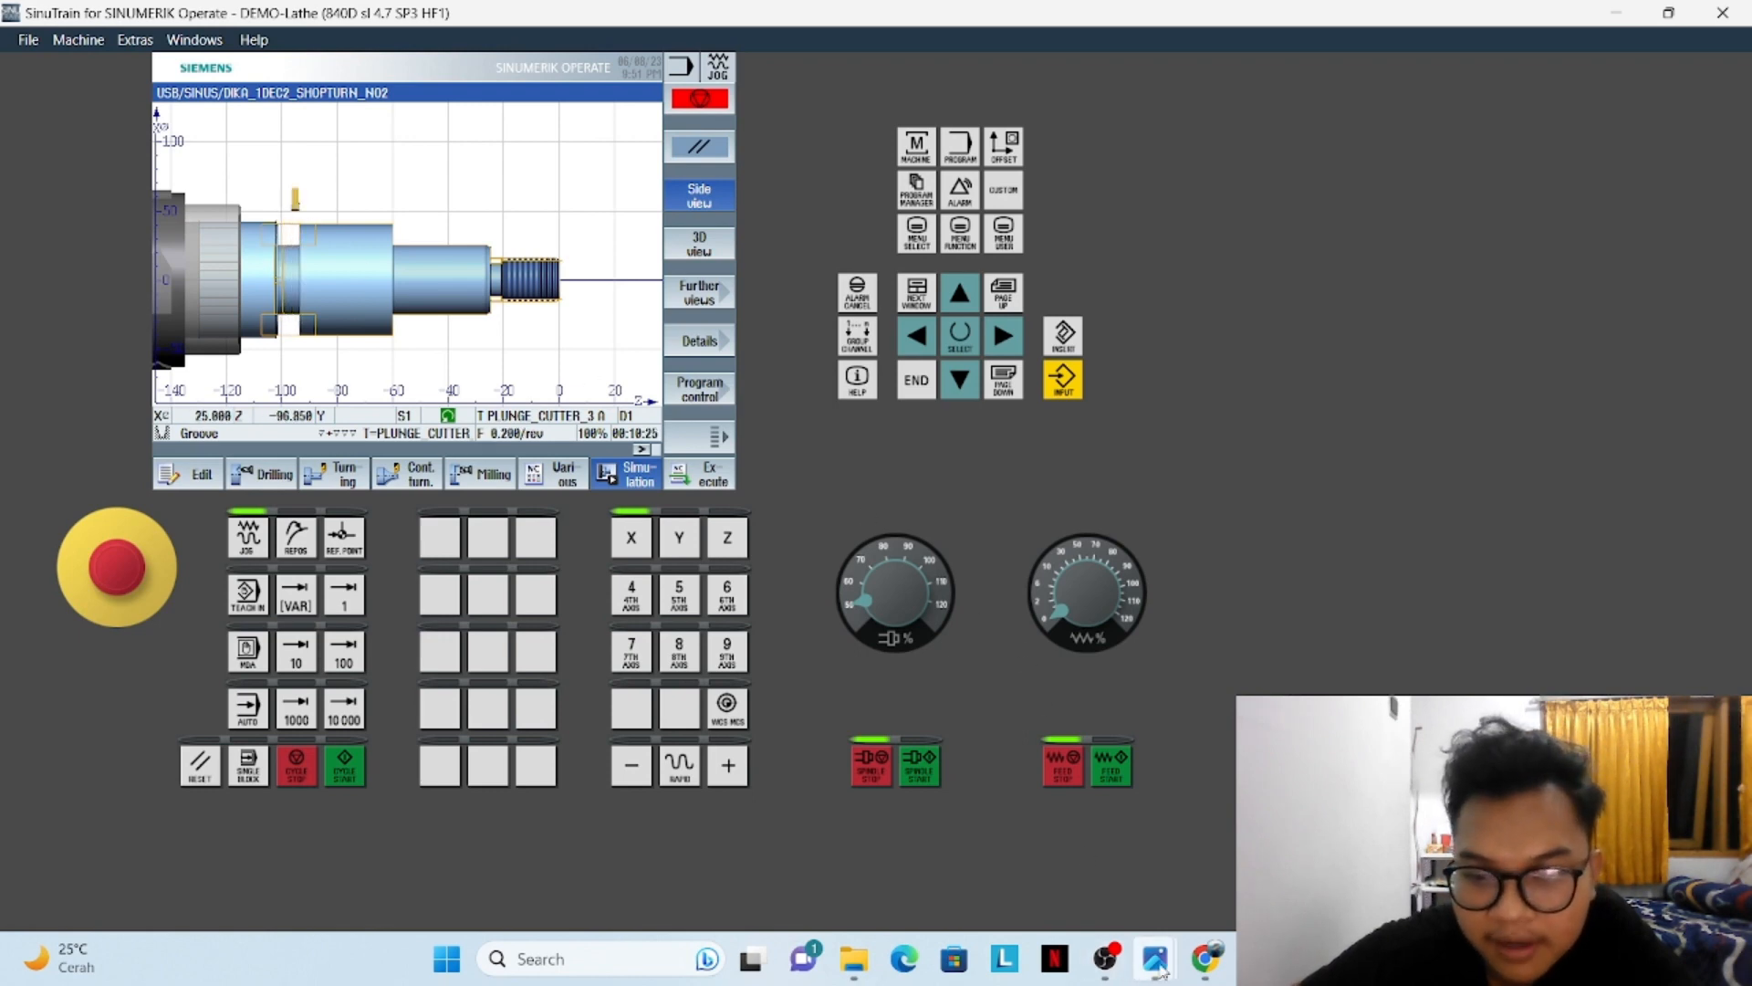
left_click(1156, 958)
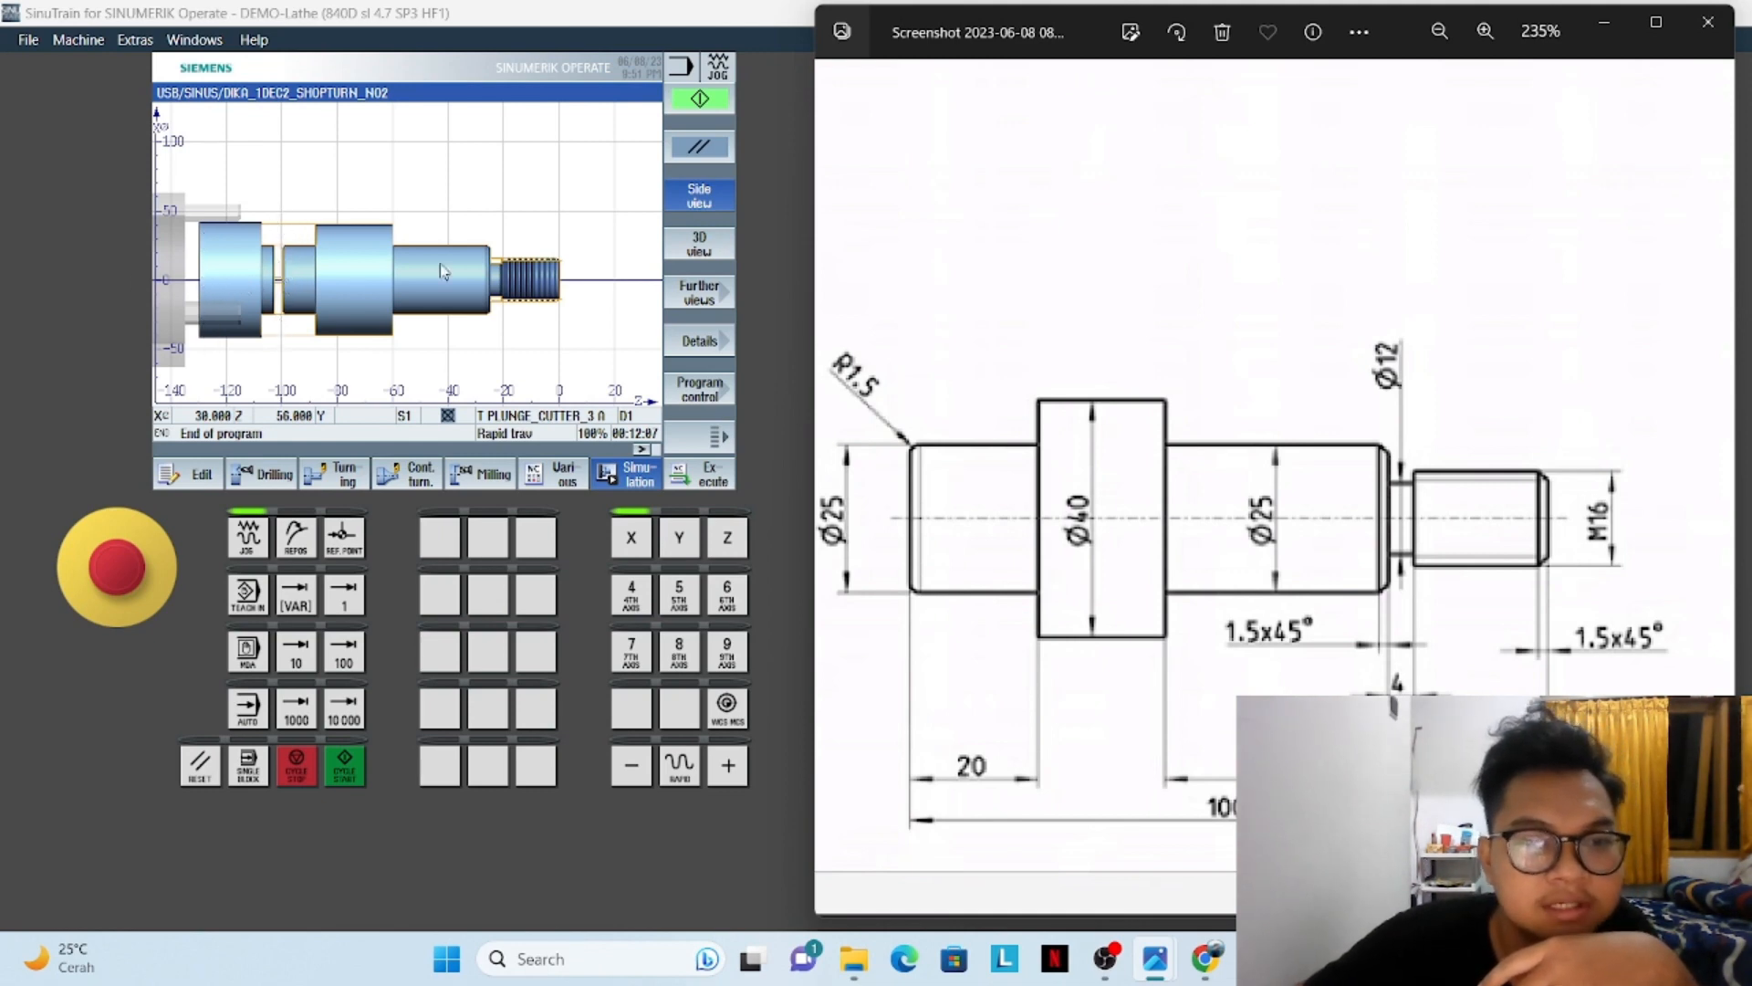
scroll(269, 287, "up", 4)
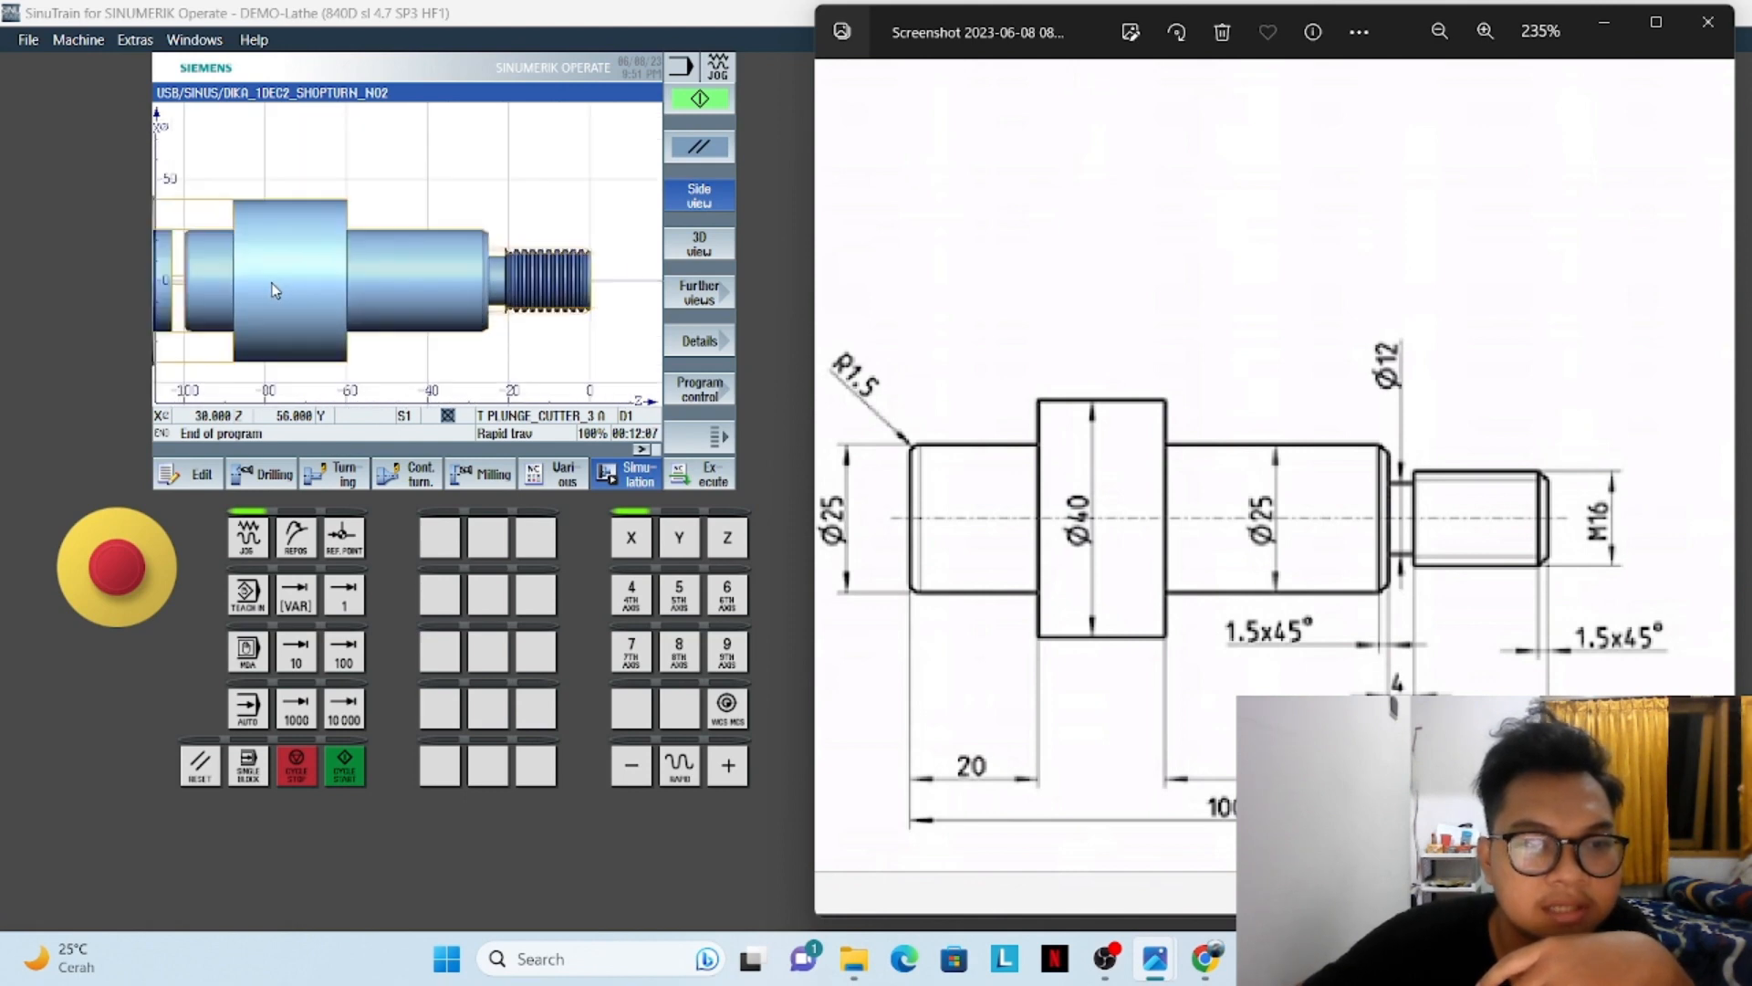
left_click(295, 290)
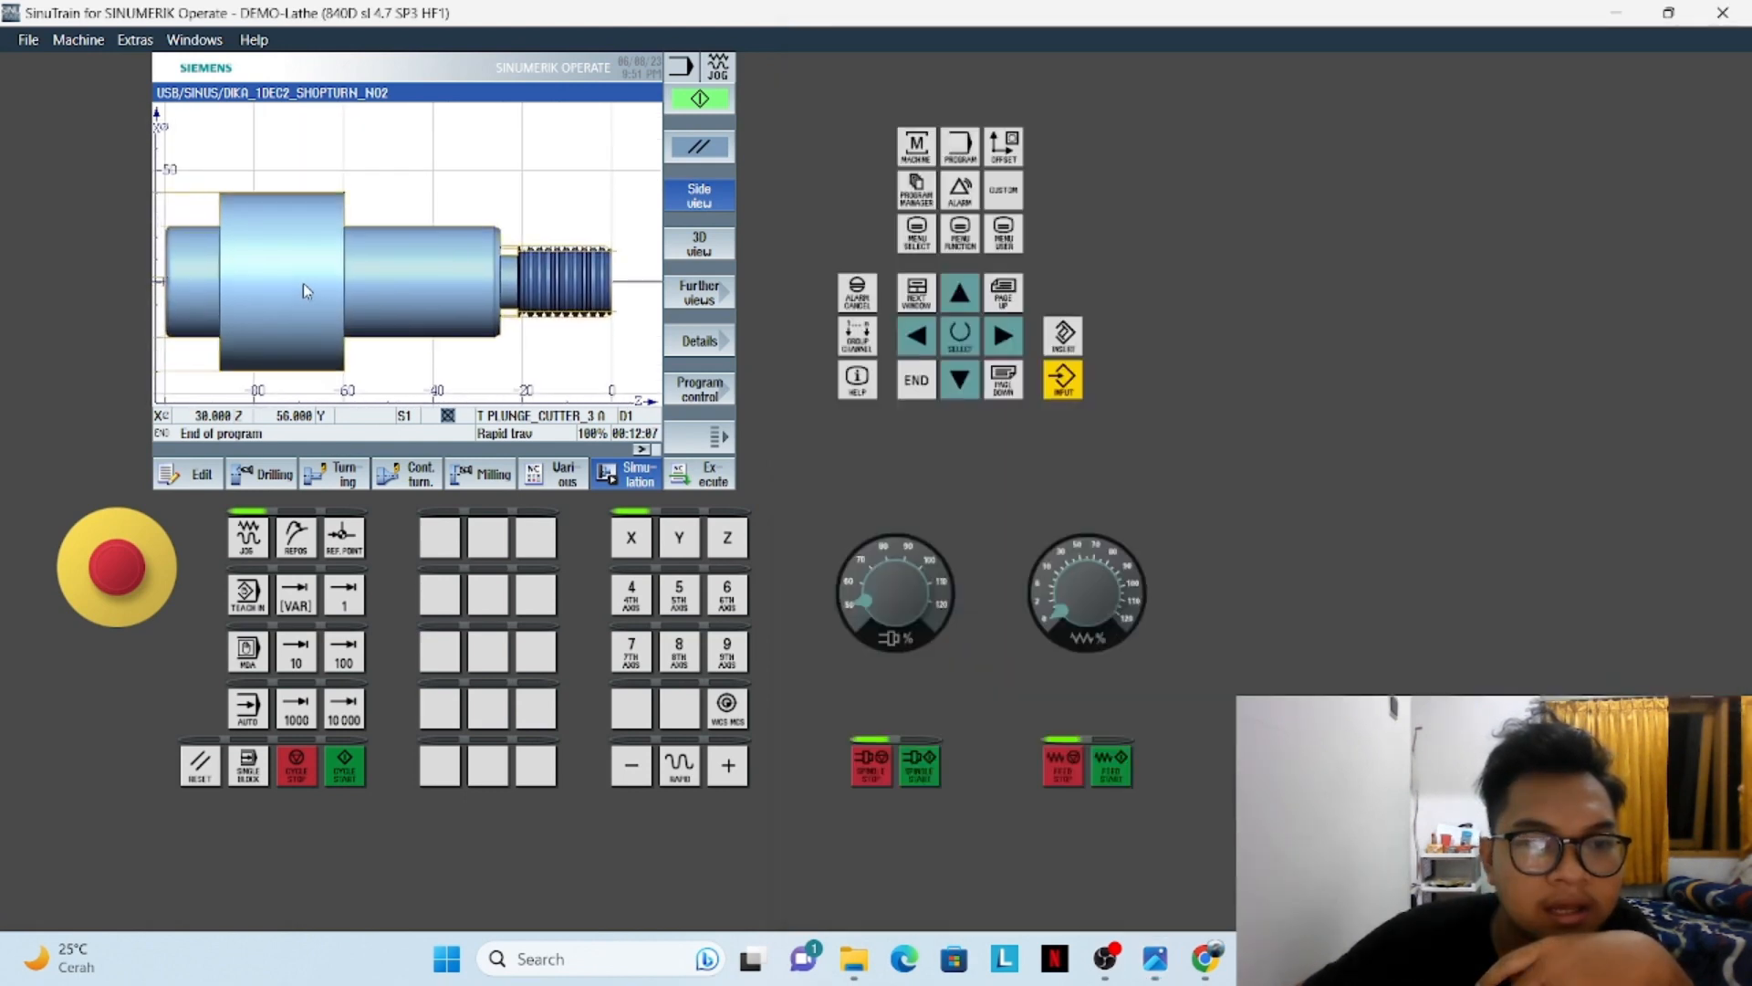
mouse_move(518, 225)
left_mouse_down()
mouse_move(530, 194)
mouse_move(503, 204)
mouse_move(522, 207)
left_mouse_up()
Show the simulated shaft in 3D view and examine its thread, shoulders and grooves up close
left_click(699, 243)
scroll(401, 255, "up", 4)
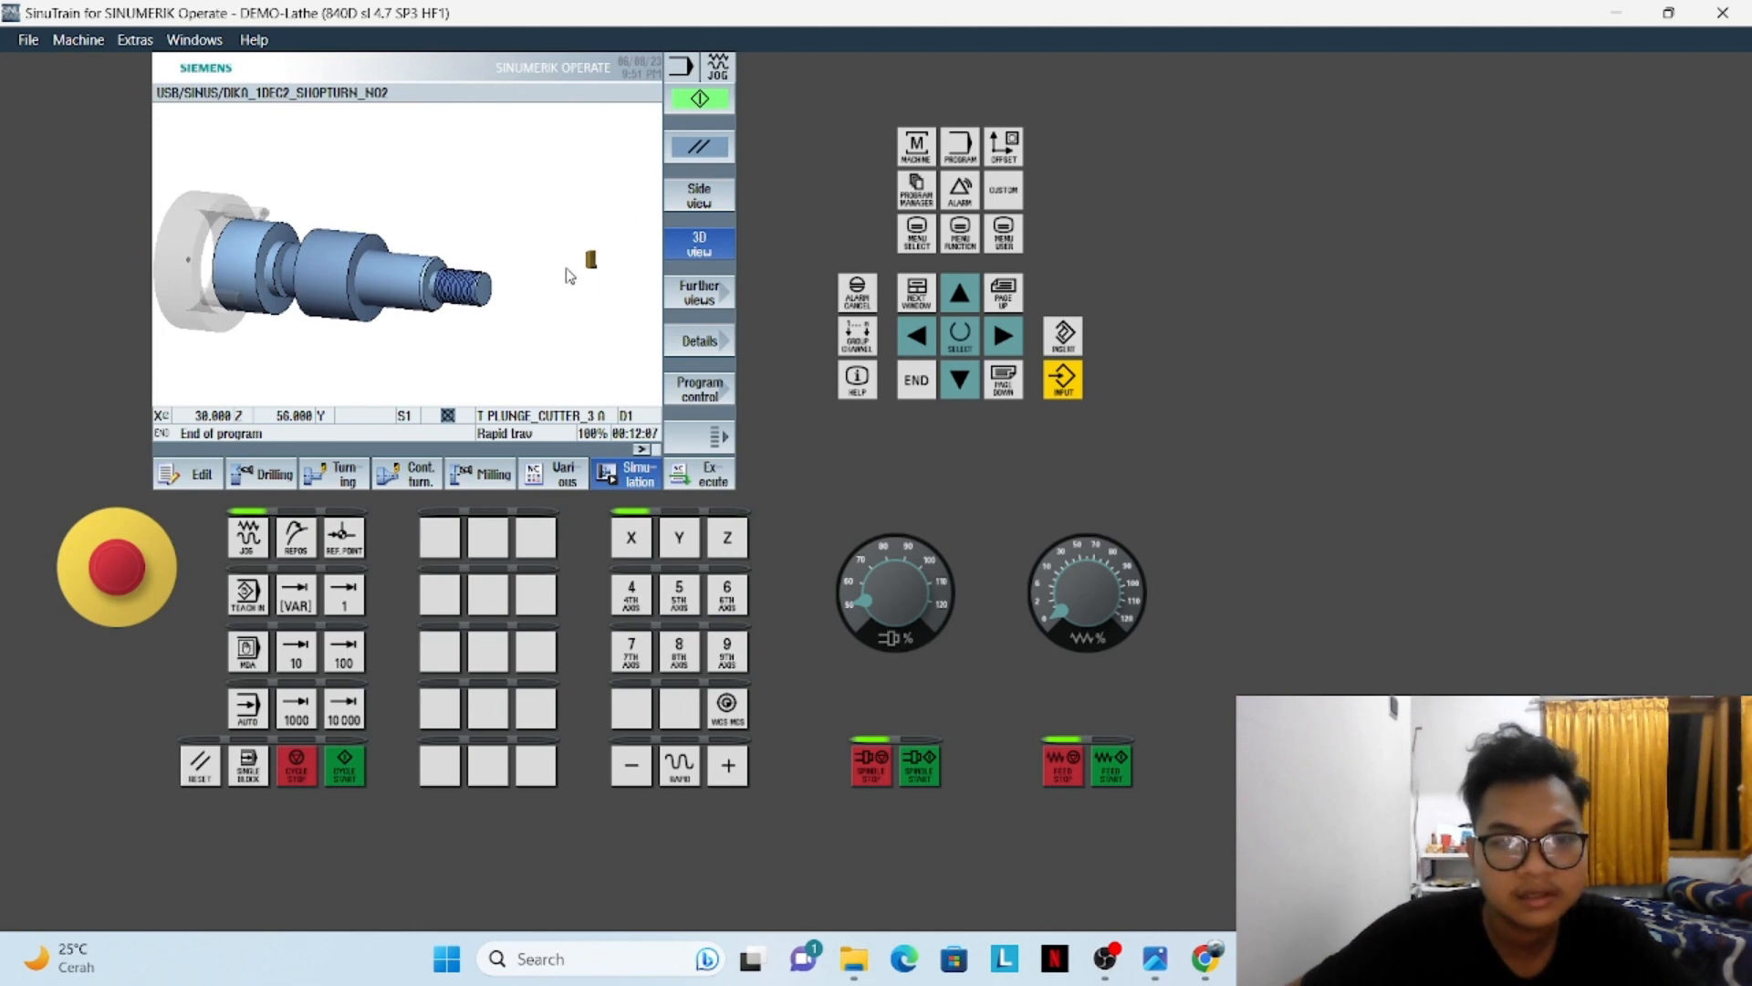
scroll(569, 276, "up", 2)
scroll(601, 276, "up", 2)
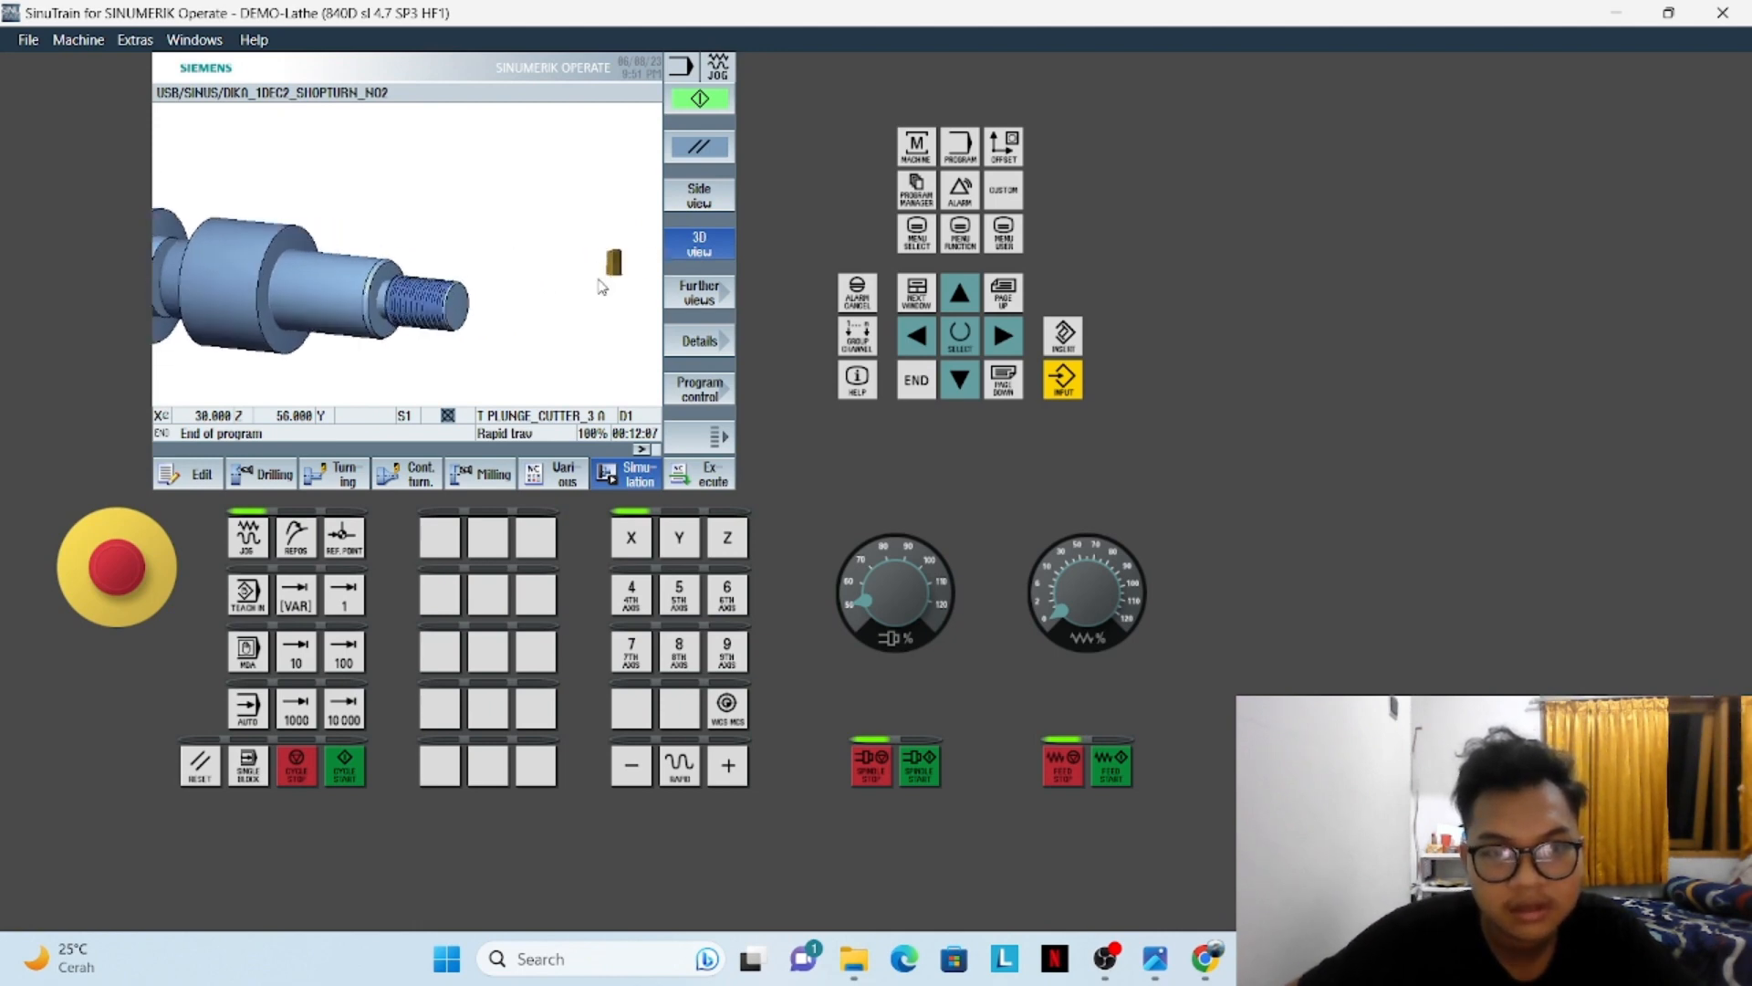
scroll(609, 272, "down", 2)
left_click_drag(437, 270, 466, 264)
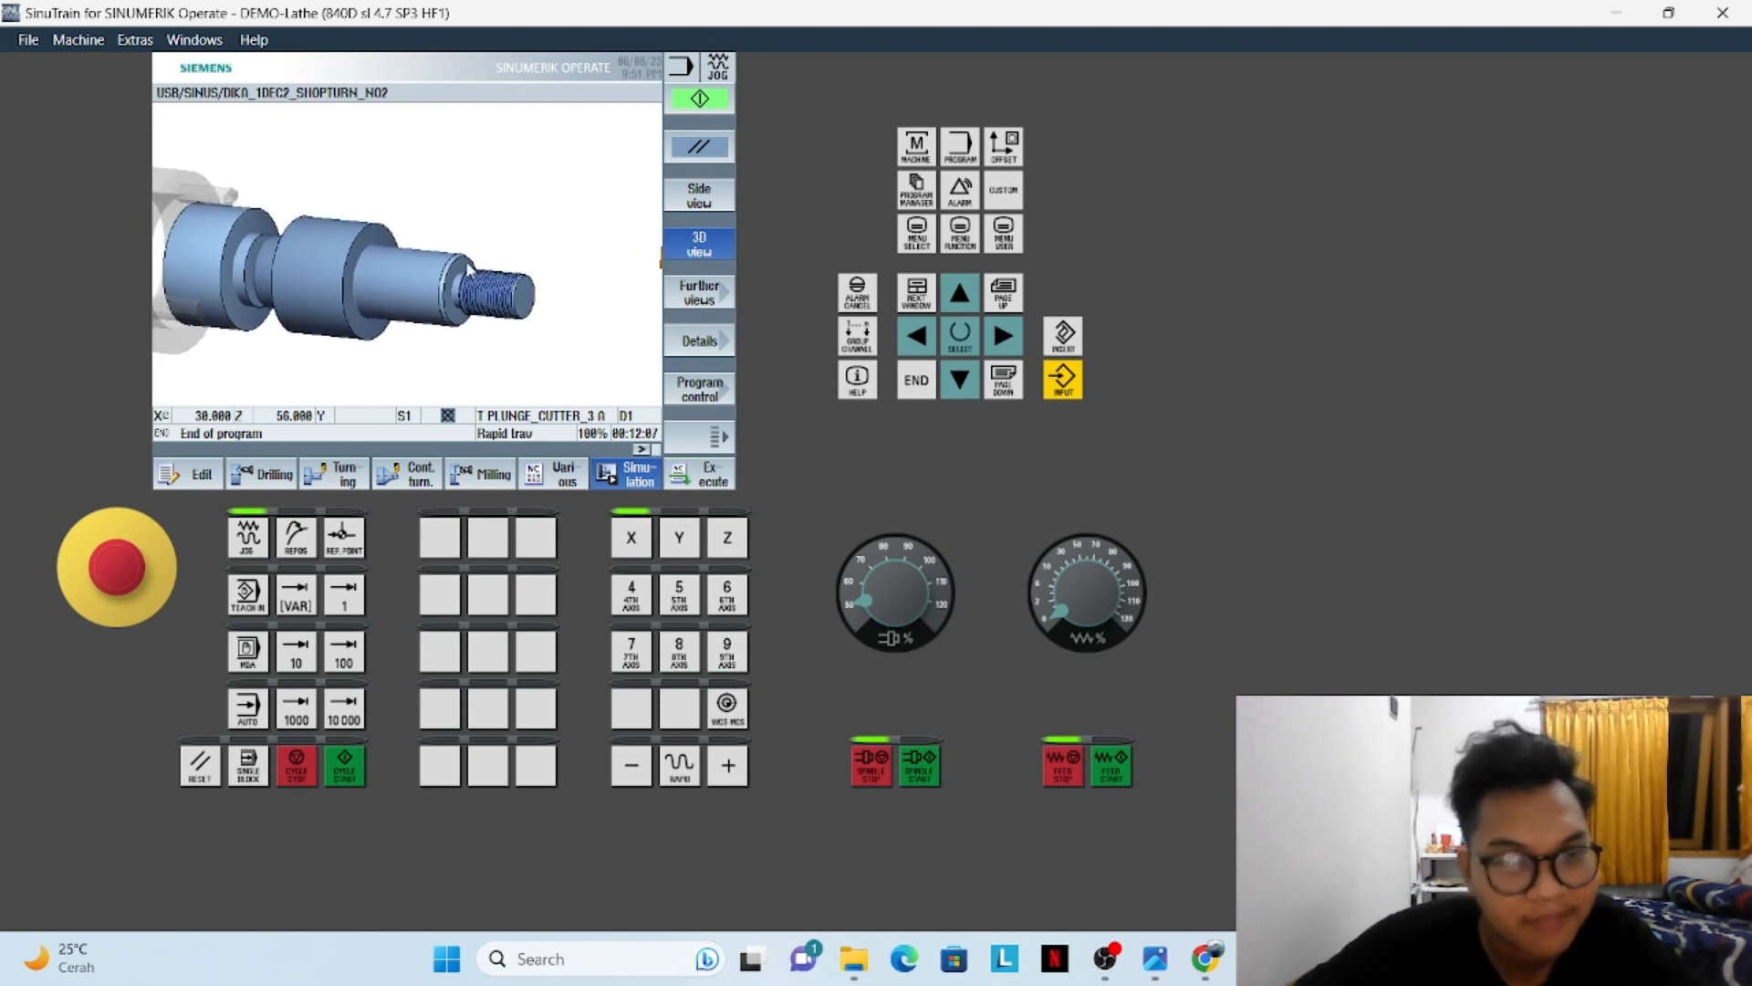
scroll(358, 298, "up", 1)
left_click_drag(358, 298, 445, 294)
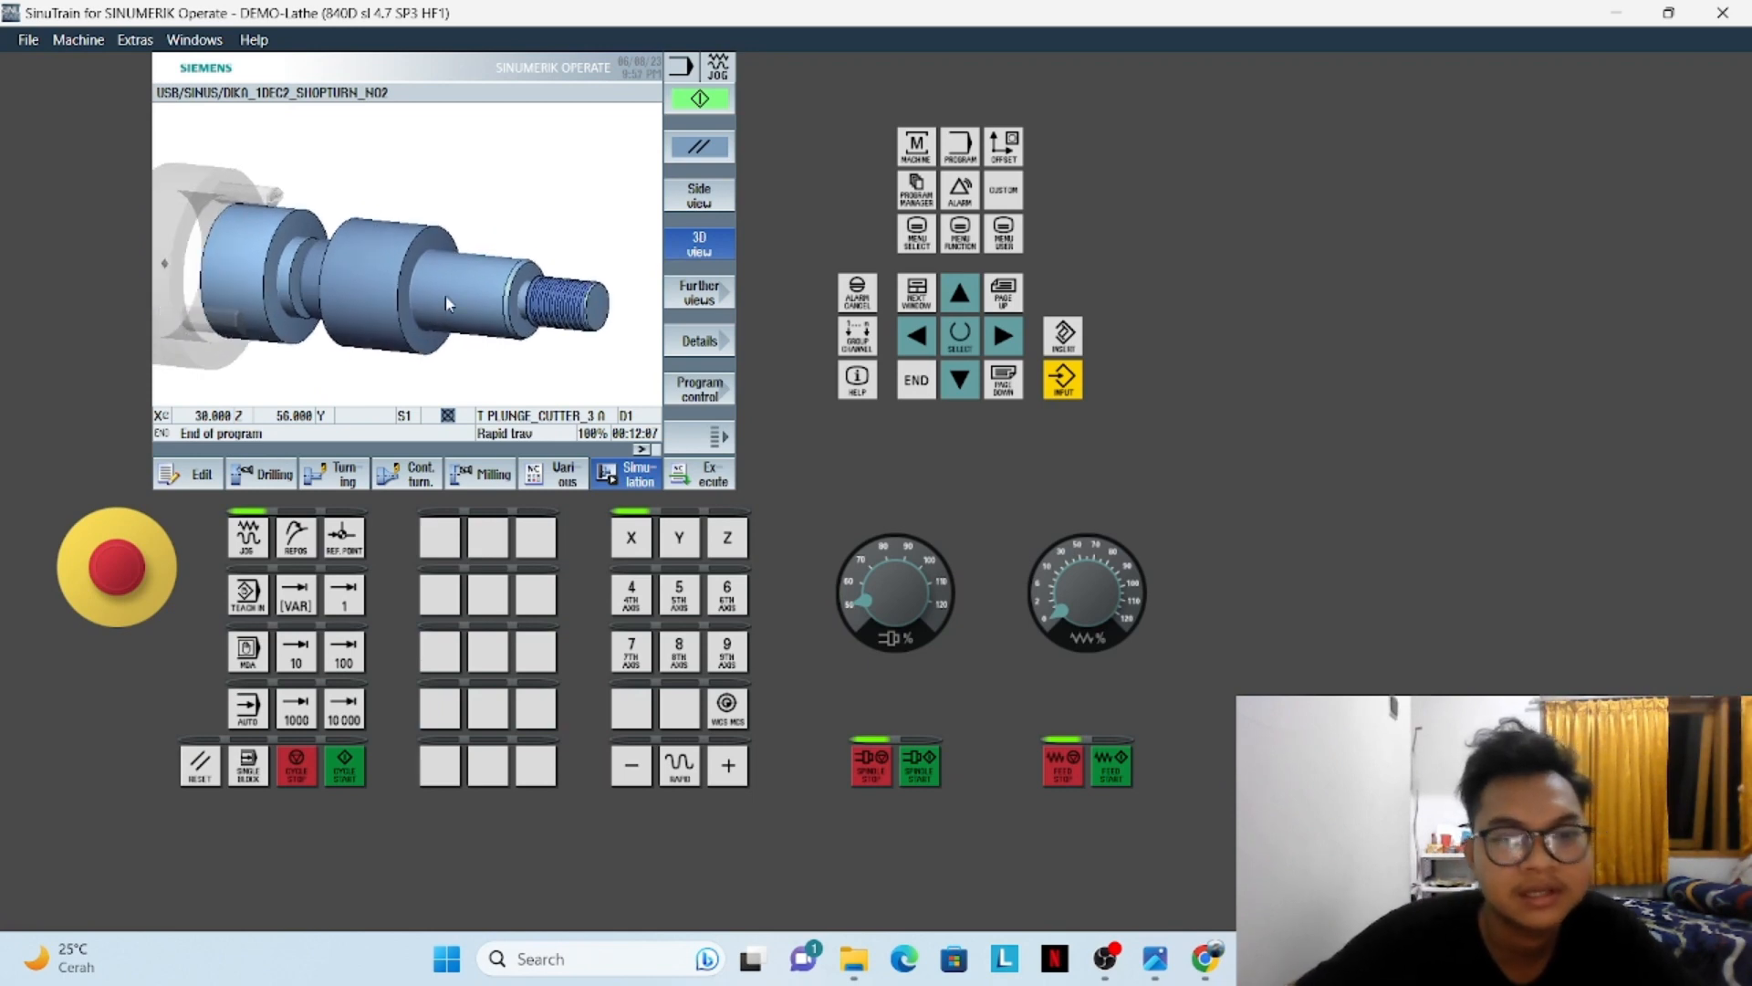
left_click(1105, 967)
left_click(1104, 969)
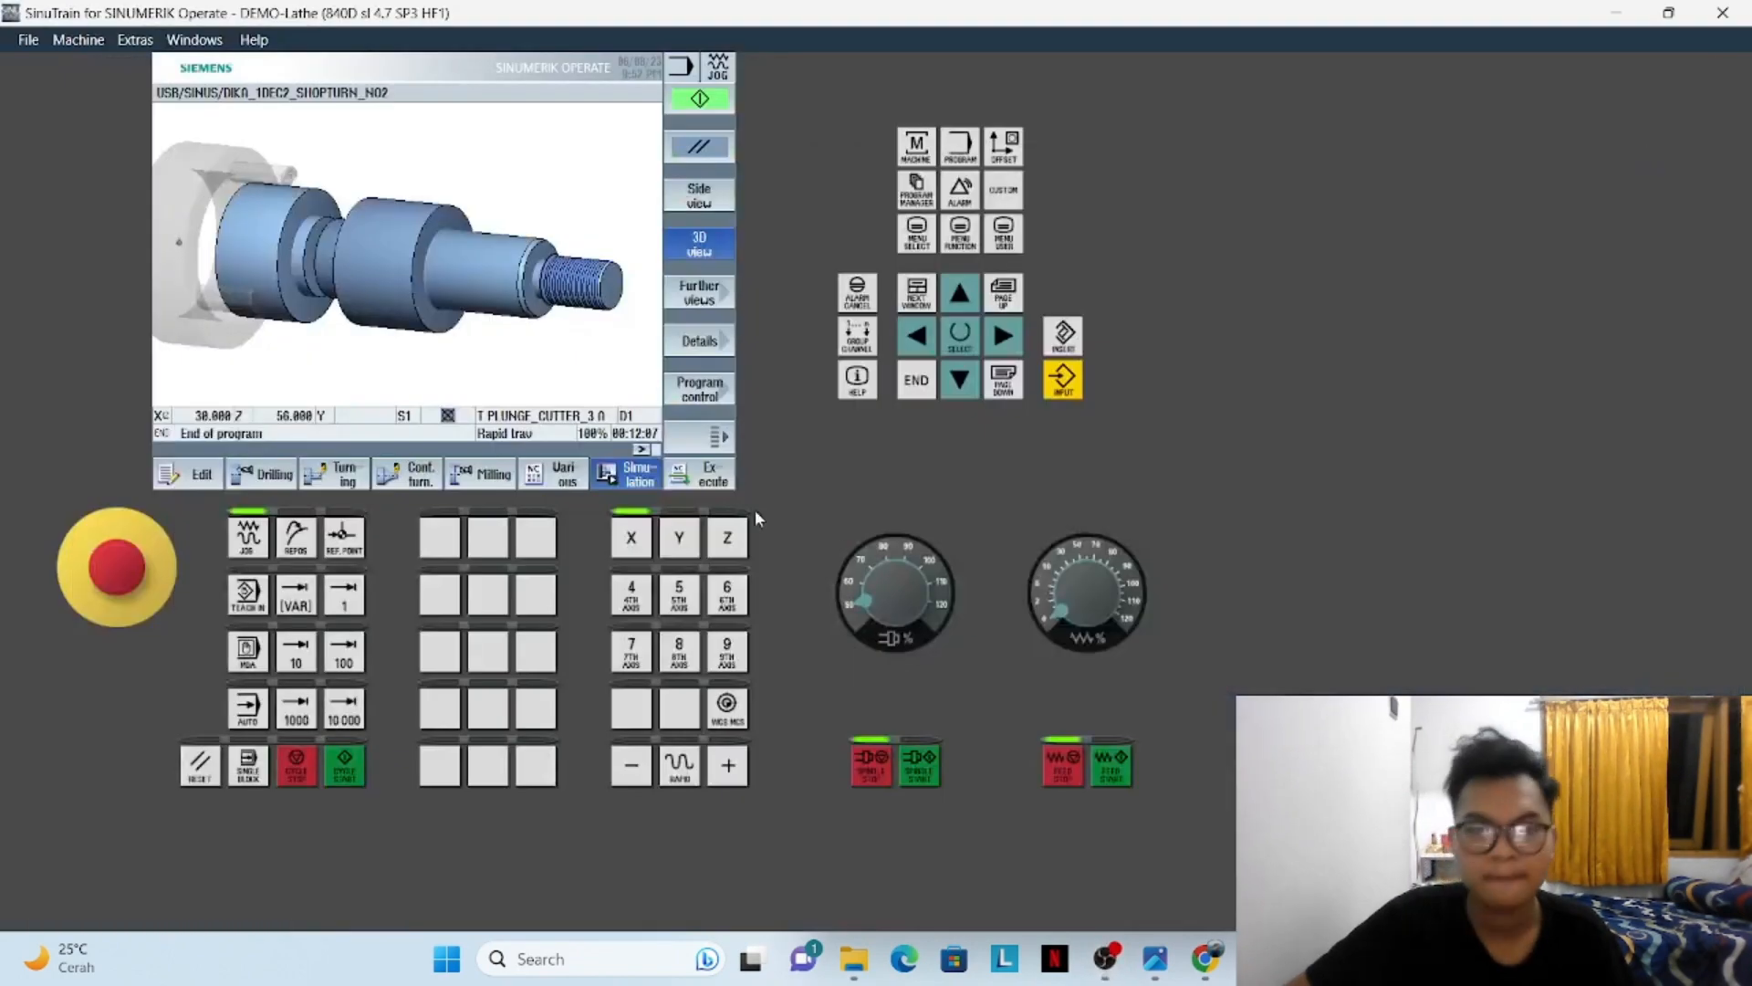
left_click(1106, 961)
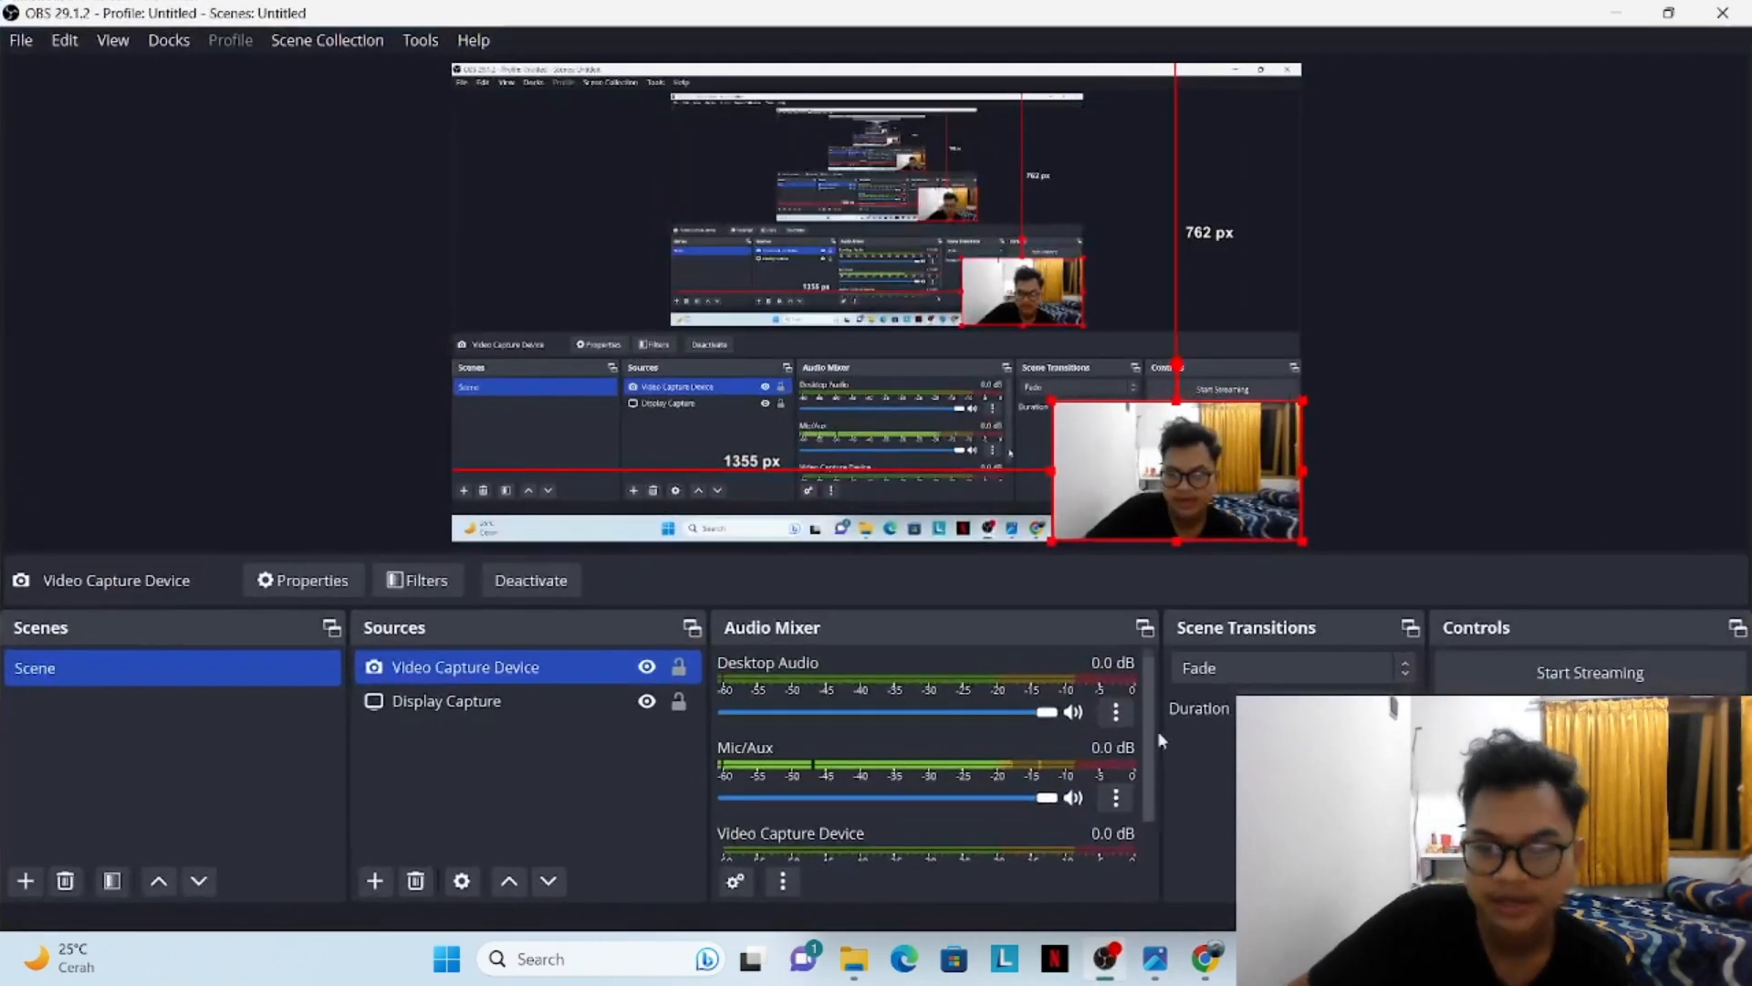